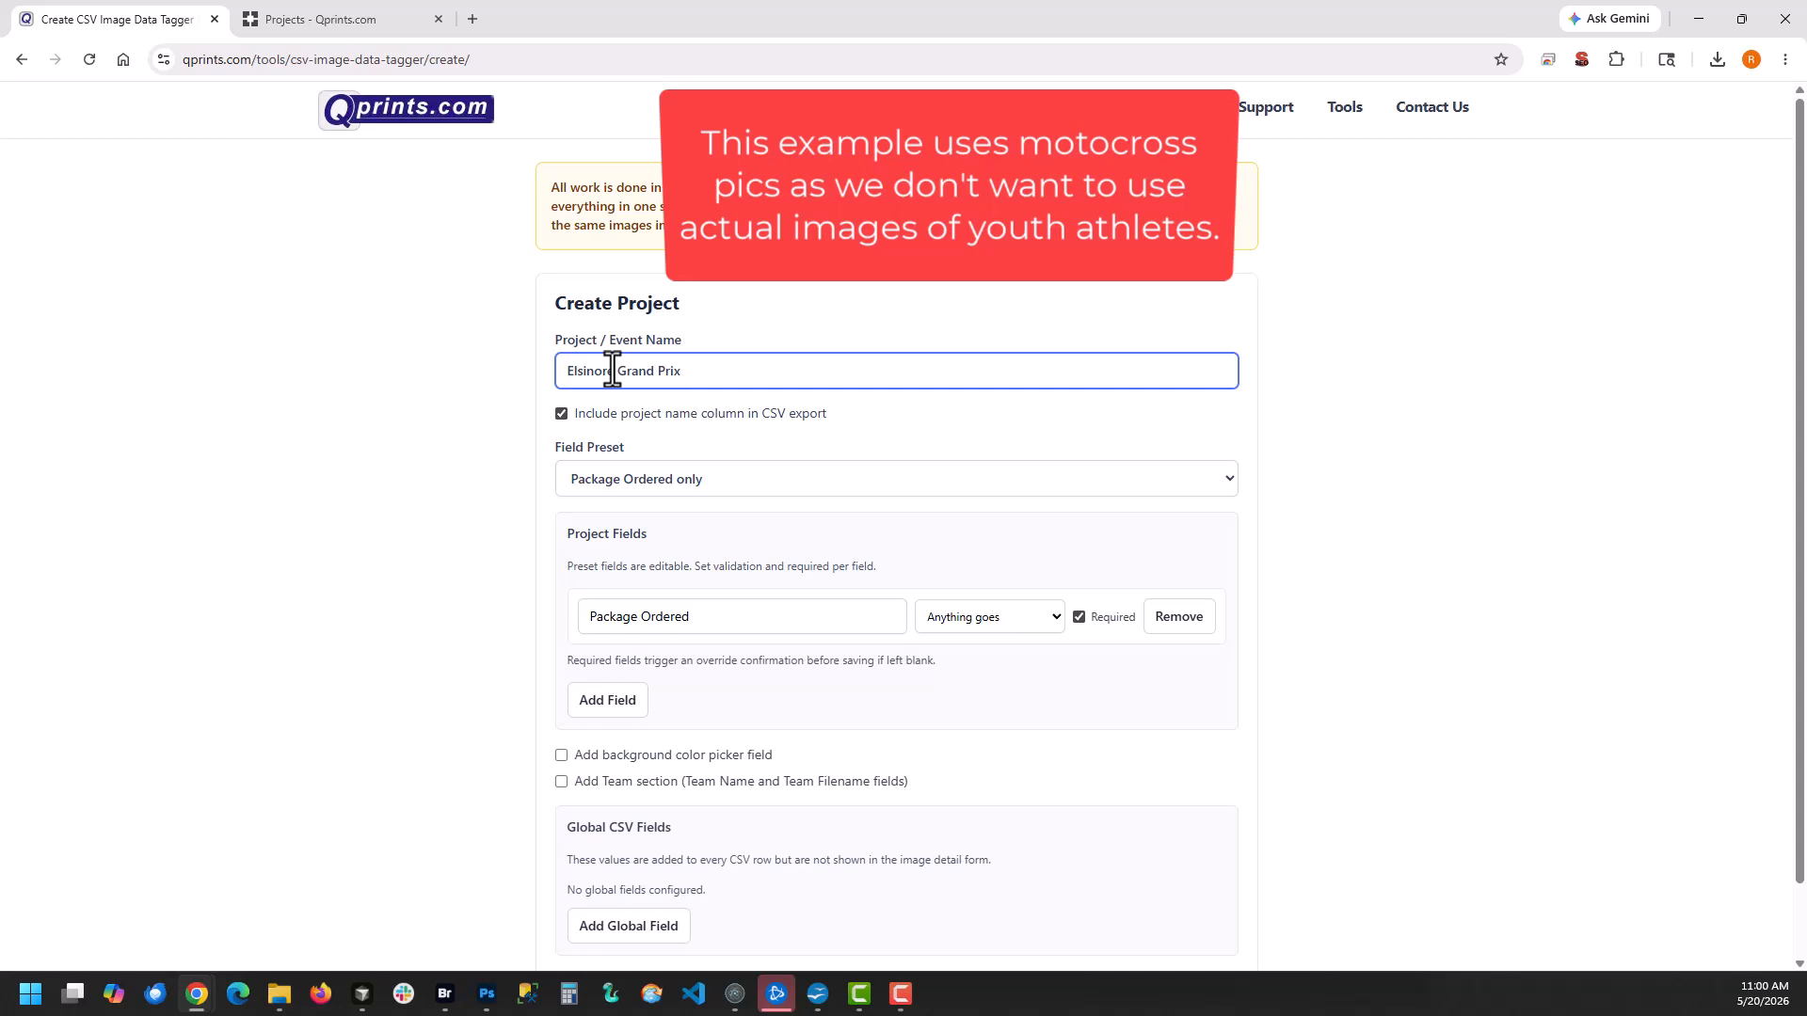
# Choose the Package Ordered and Name preset, and include the background color picker field and the Team section
pyautogui.scroll(-1, 678, 527)
pyautogui.click(694, 399)
pyautogui.click(653, 483)
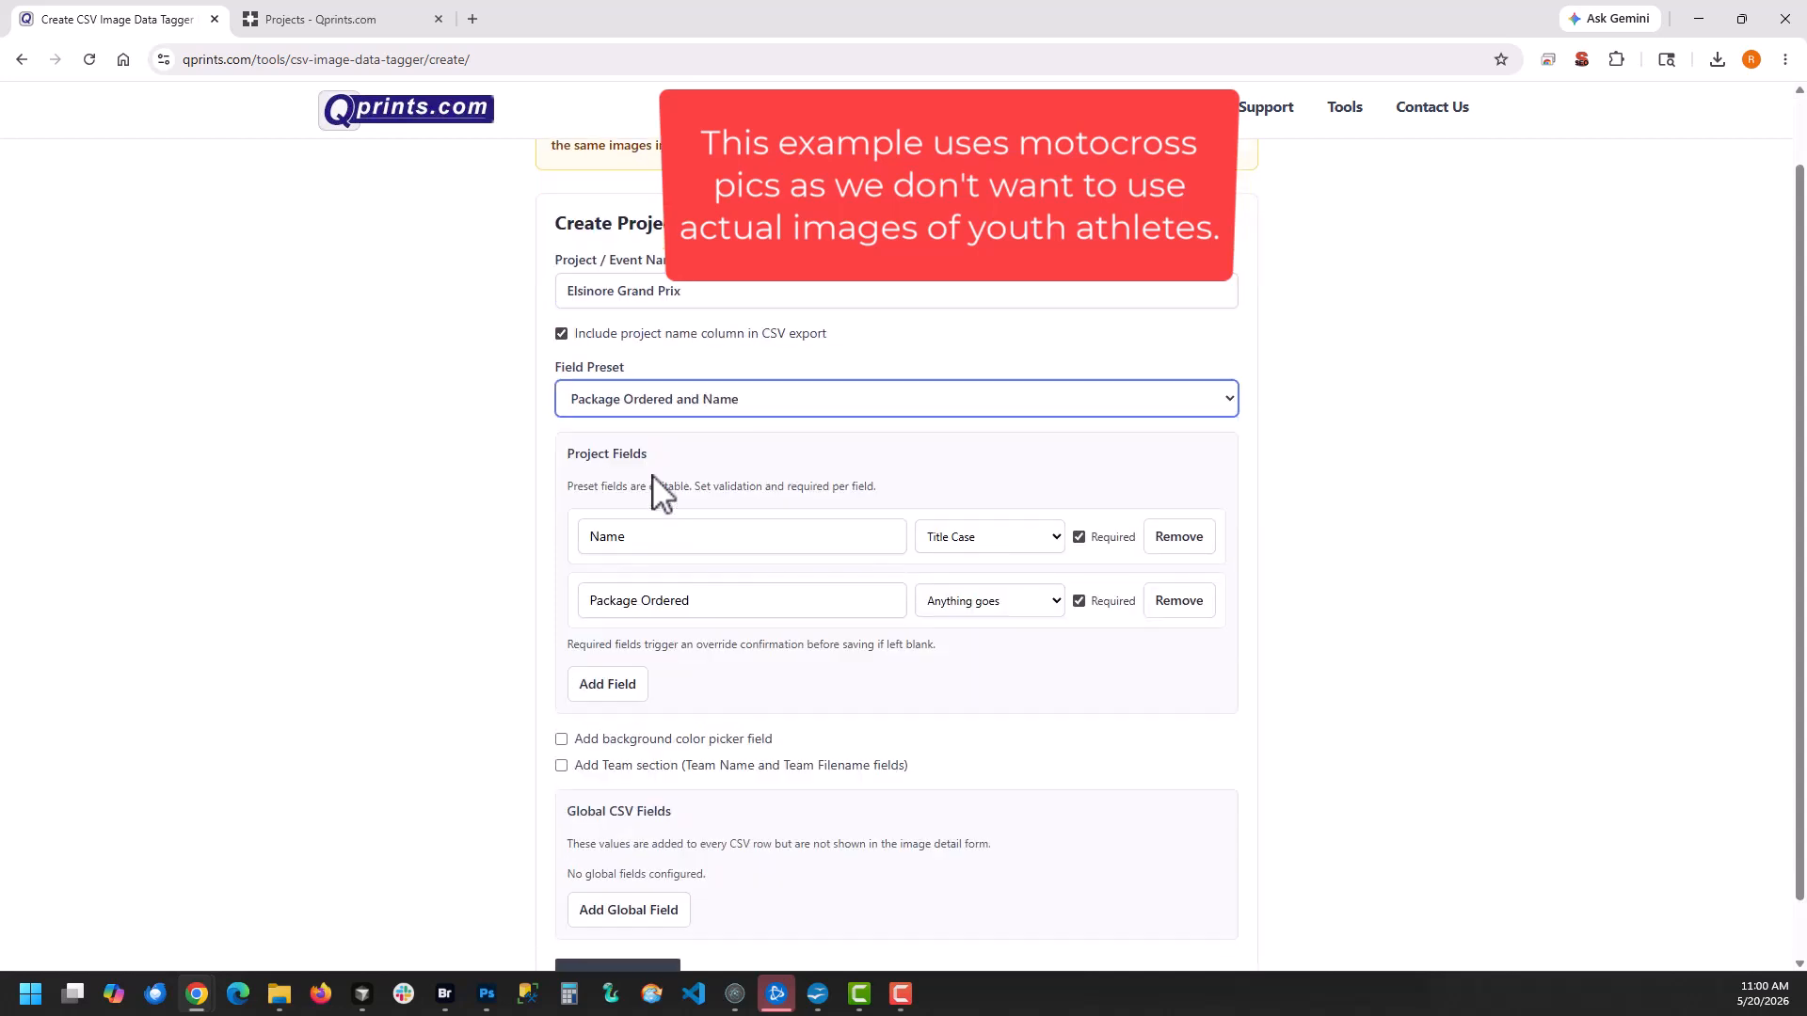
pyautogui.scroll(-1, 617, 712)
pyautogui.click(602, 674)
pyautogui.click(603, 701)
# Add a global CSV field named Sport with the value MOTOCROSS
pyautogui.click(612, 846)
pyautogui.click(618, 832)
pyautogui.write('Spo')
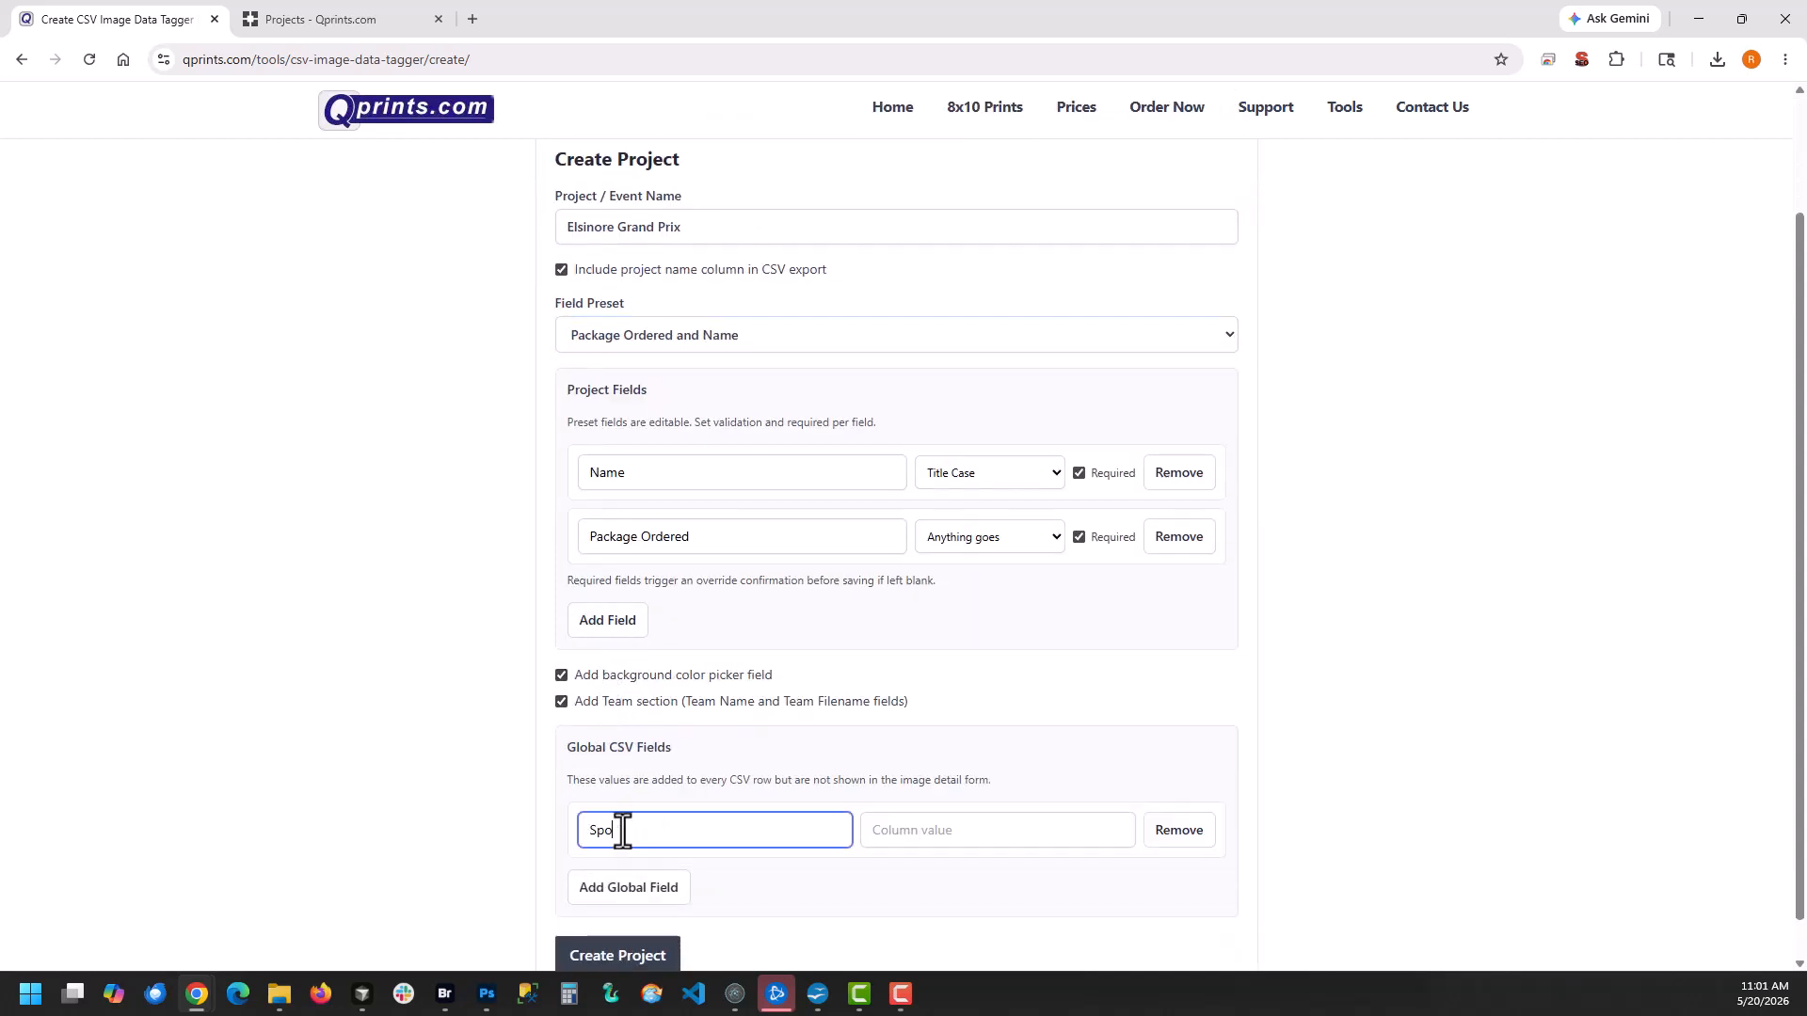
pyautogui.write('rt')
pyautogui.press('Tab')
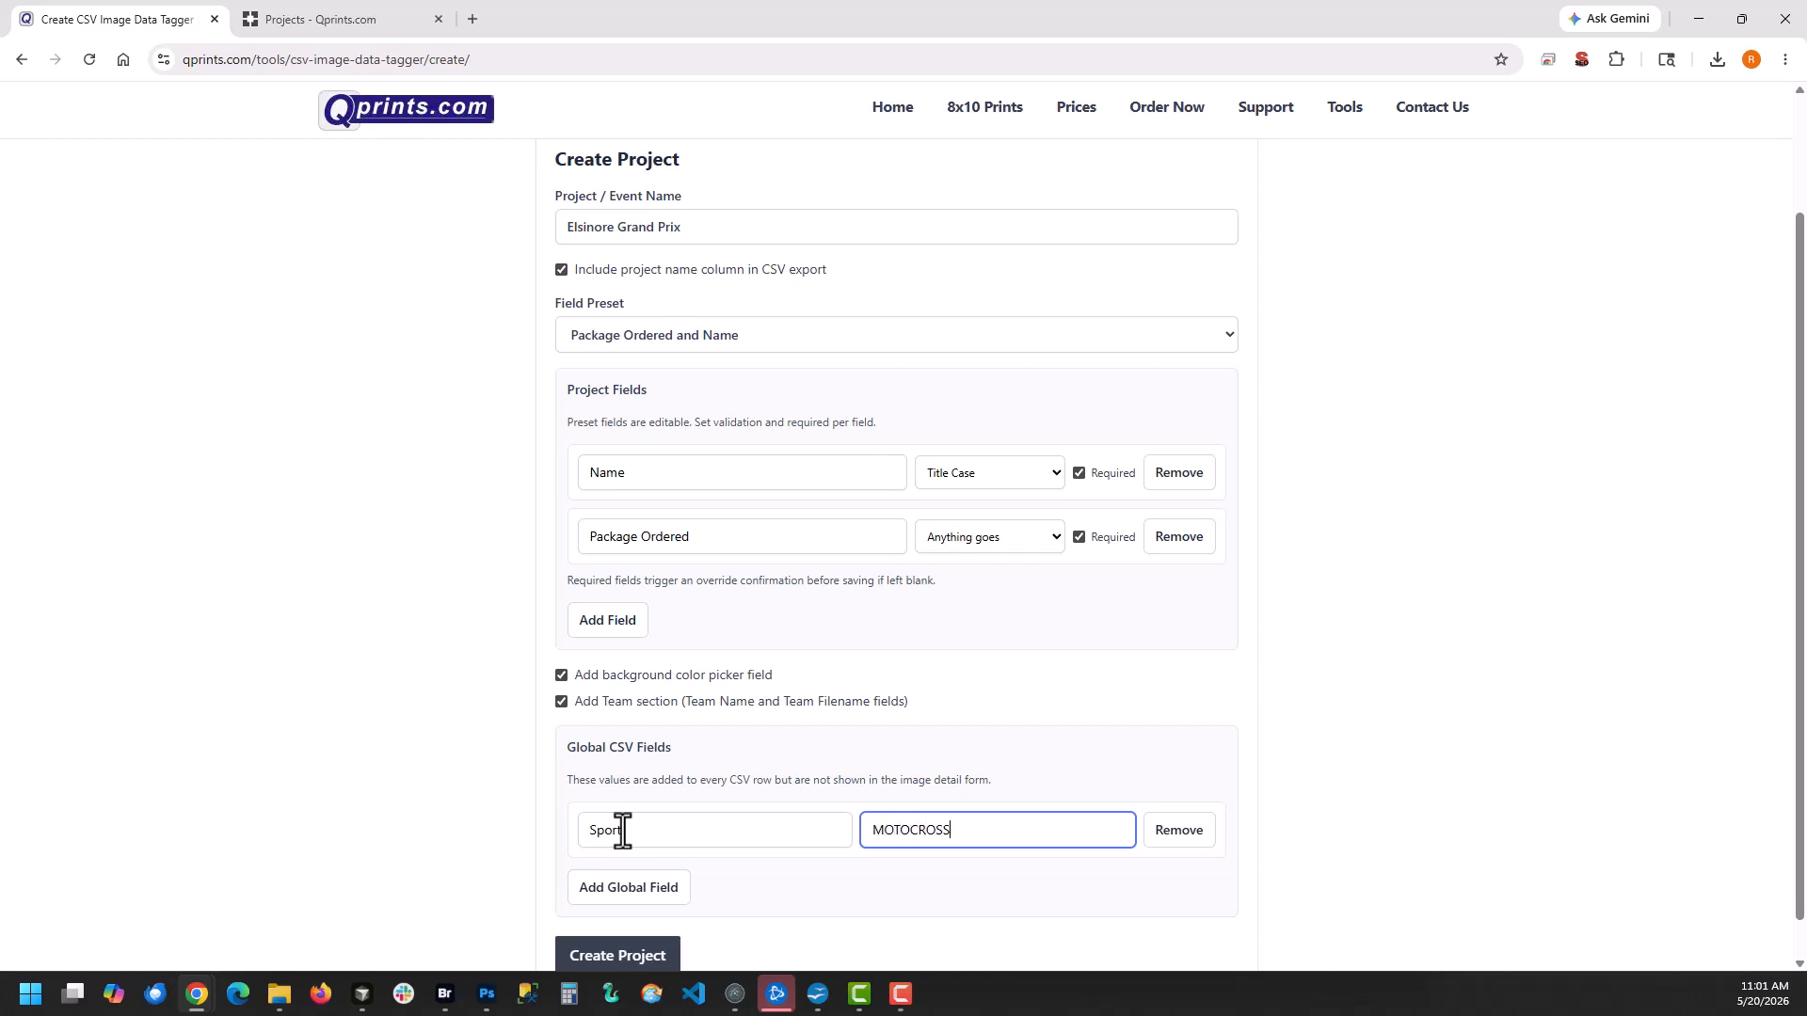
# Add a second global CSV field named Year with the value 2026
pyautogui.click(625, 887)
pyautogui.write('Year')
pyautogui.press('Tab')
pyautogui.write('2026')
# Add a third global CSV field named Background with the value mx-bg.png
pyautogui.scroll(-1, 616, 895)
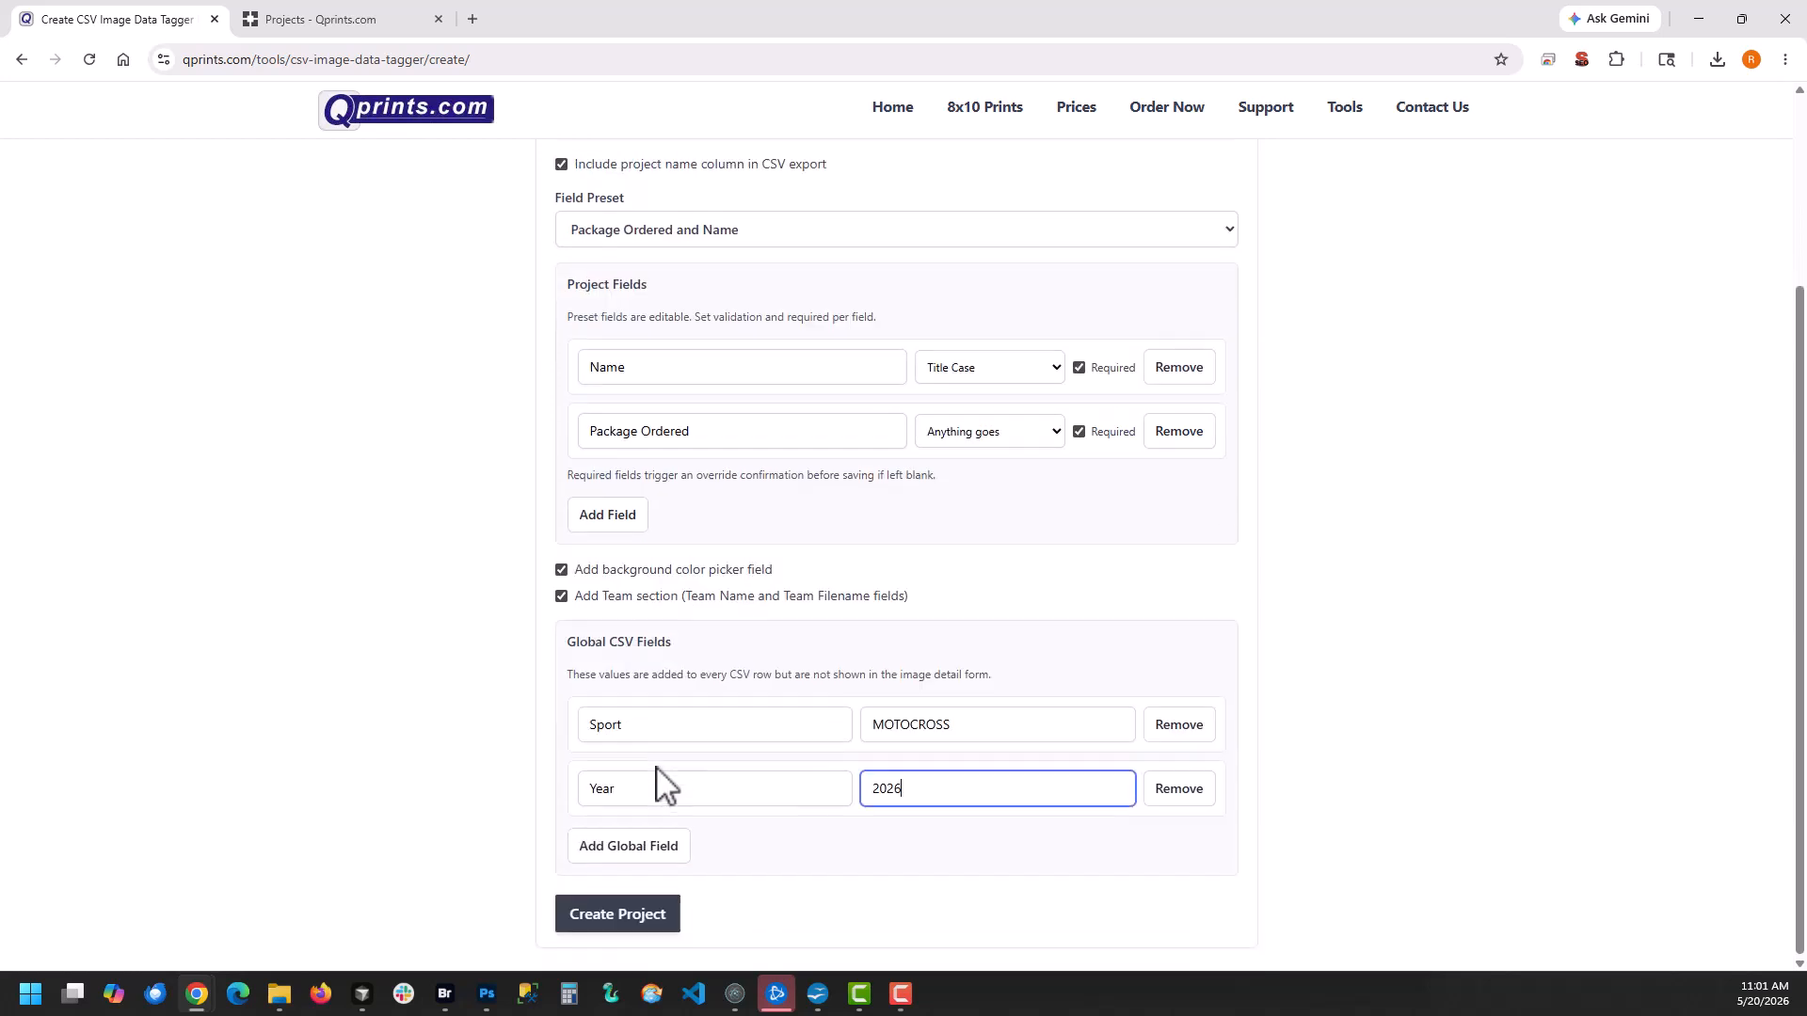
pyautogui.click(632, 854)
pyautogui.write('Background')
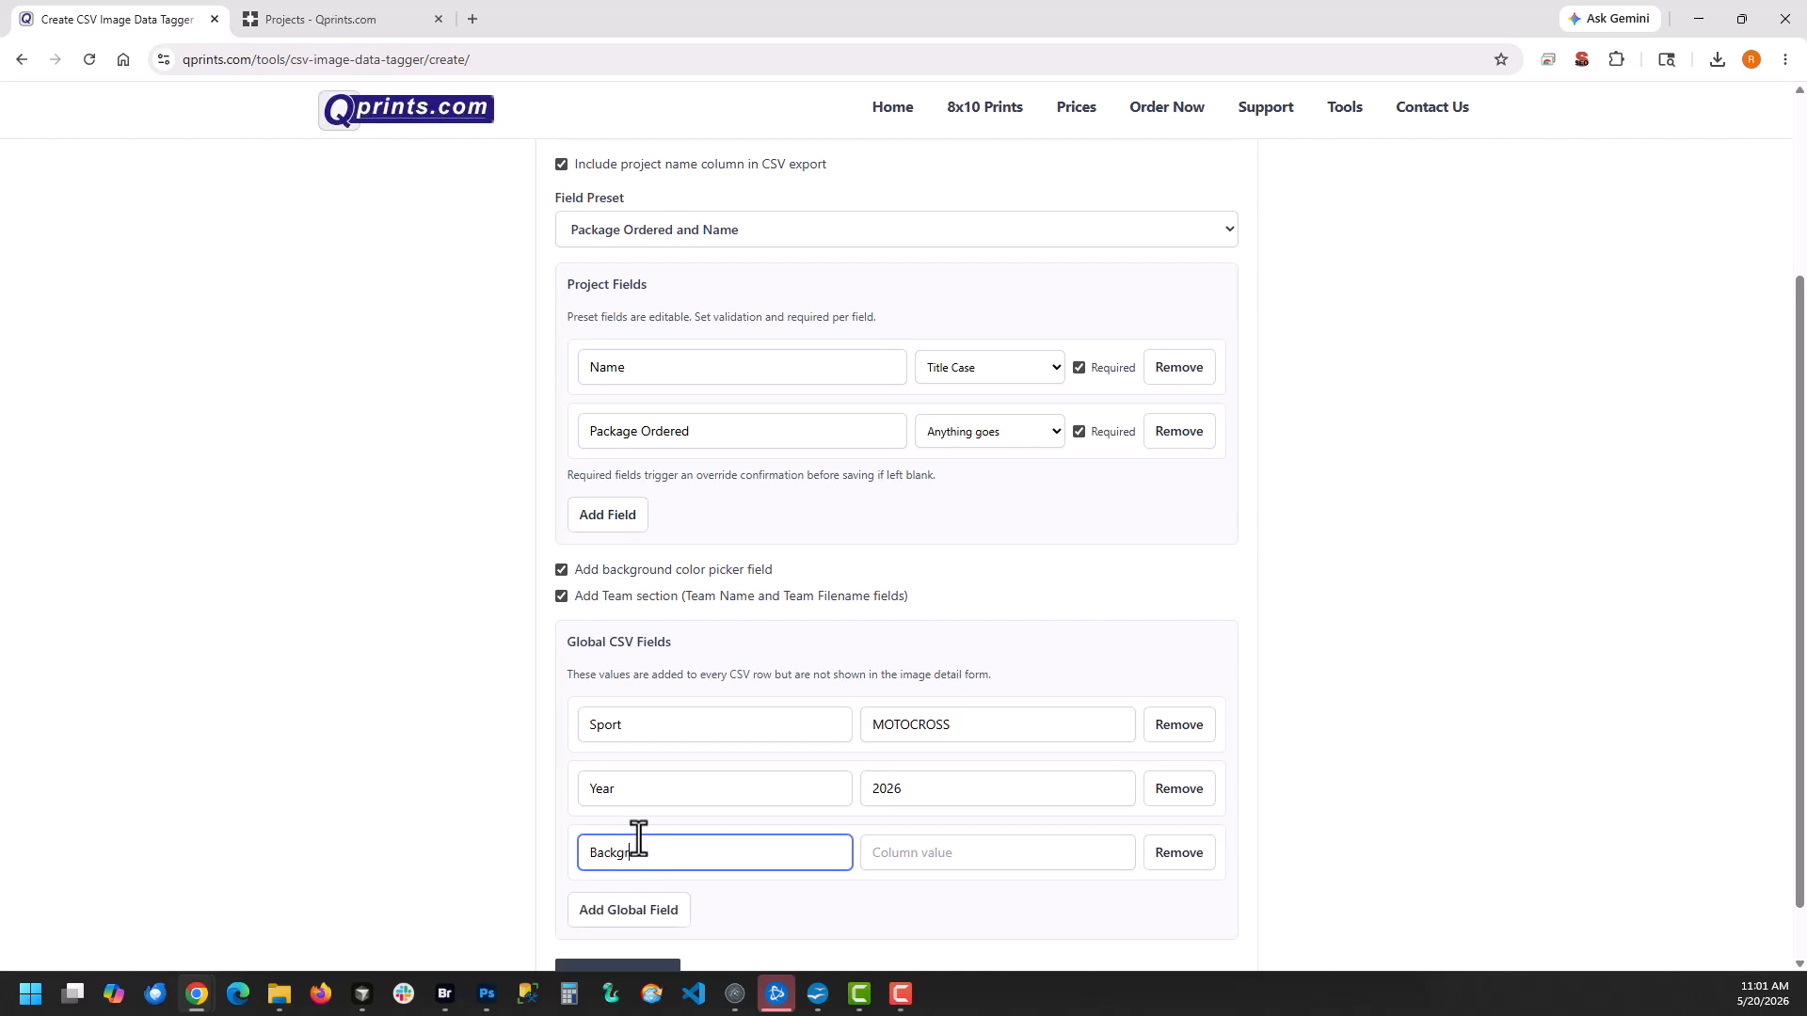
pyautogui.press('Tab')
pyautogui.write('mx-bg.png')
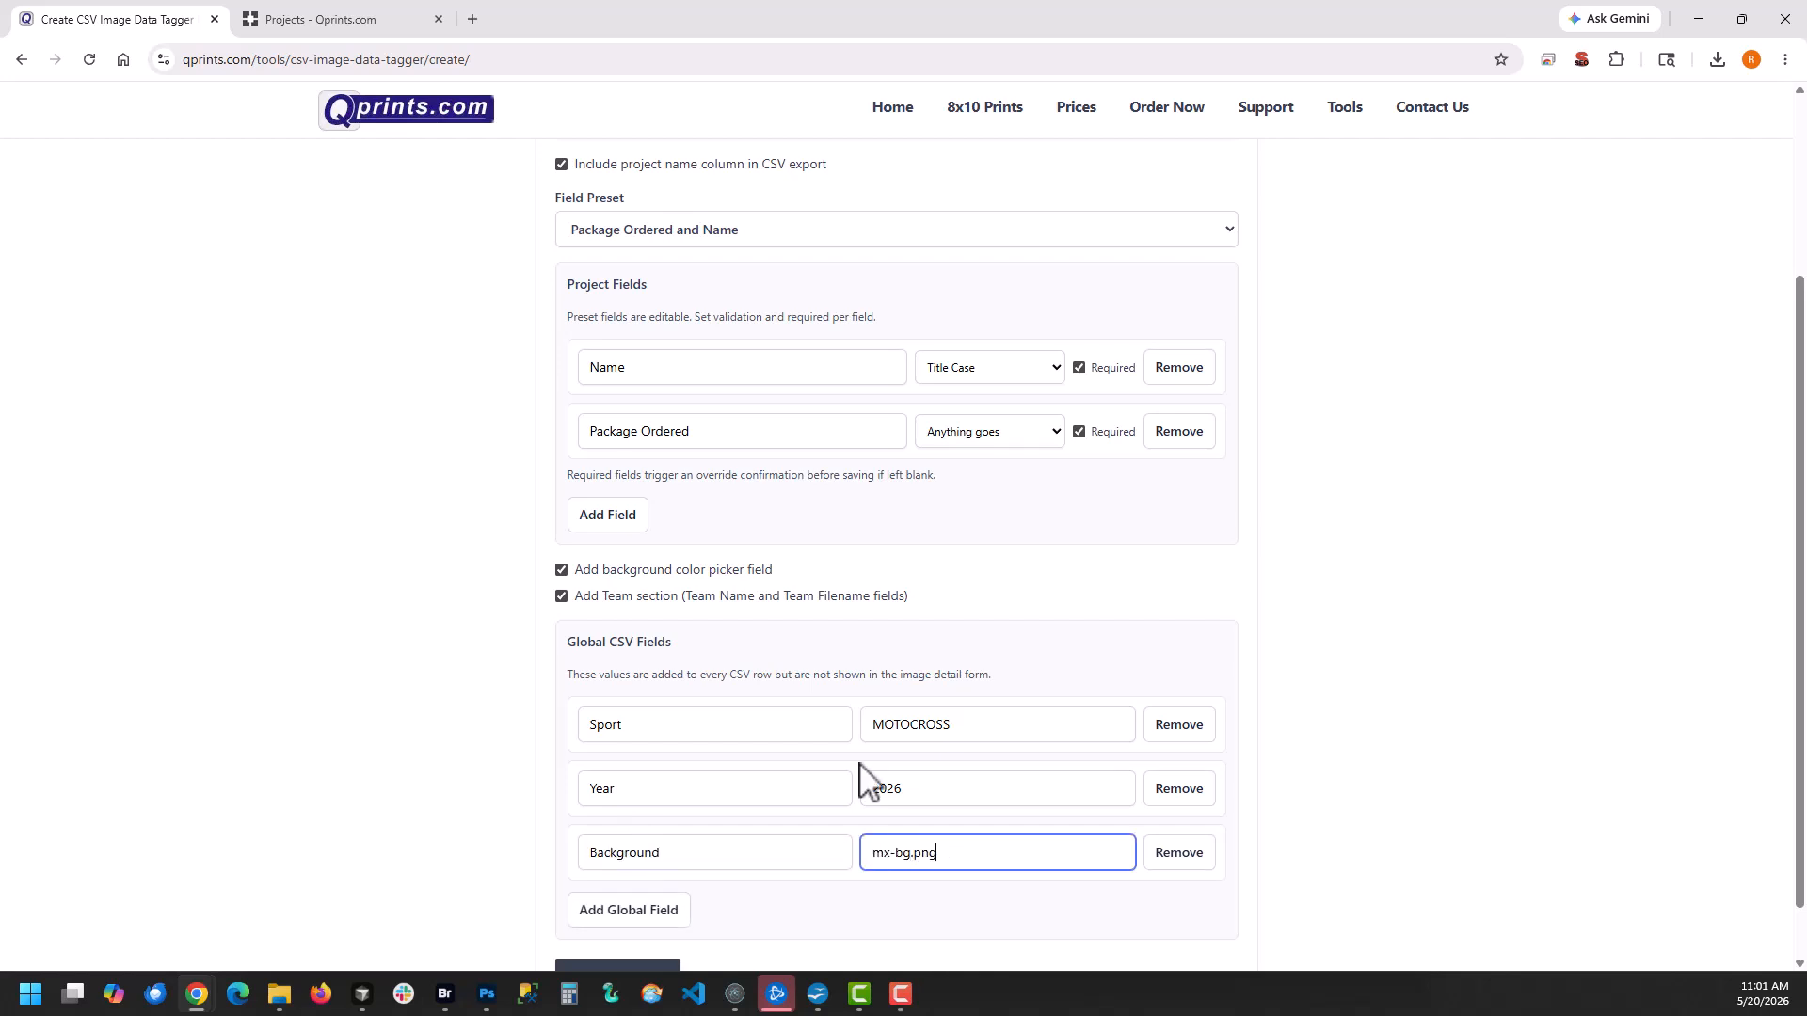
# Create the project and load the single-rider JPGs from the Elsinore Grand Prix folder, leaving out the team photos and mx-bg.png
pyautogui.scroll(-1, 828, 658)
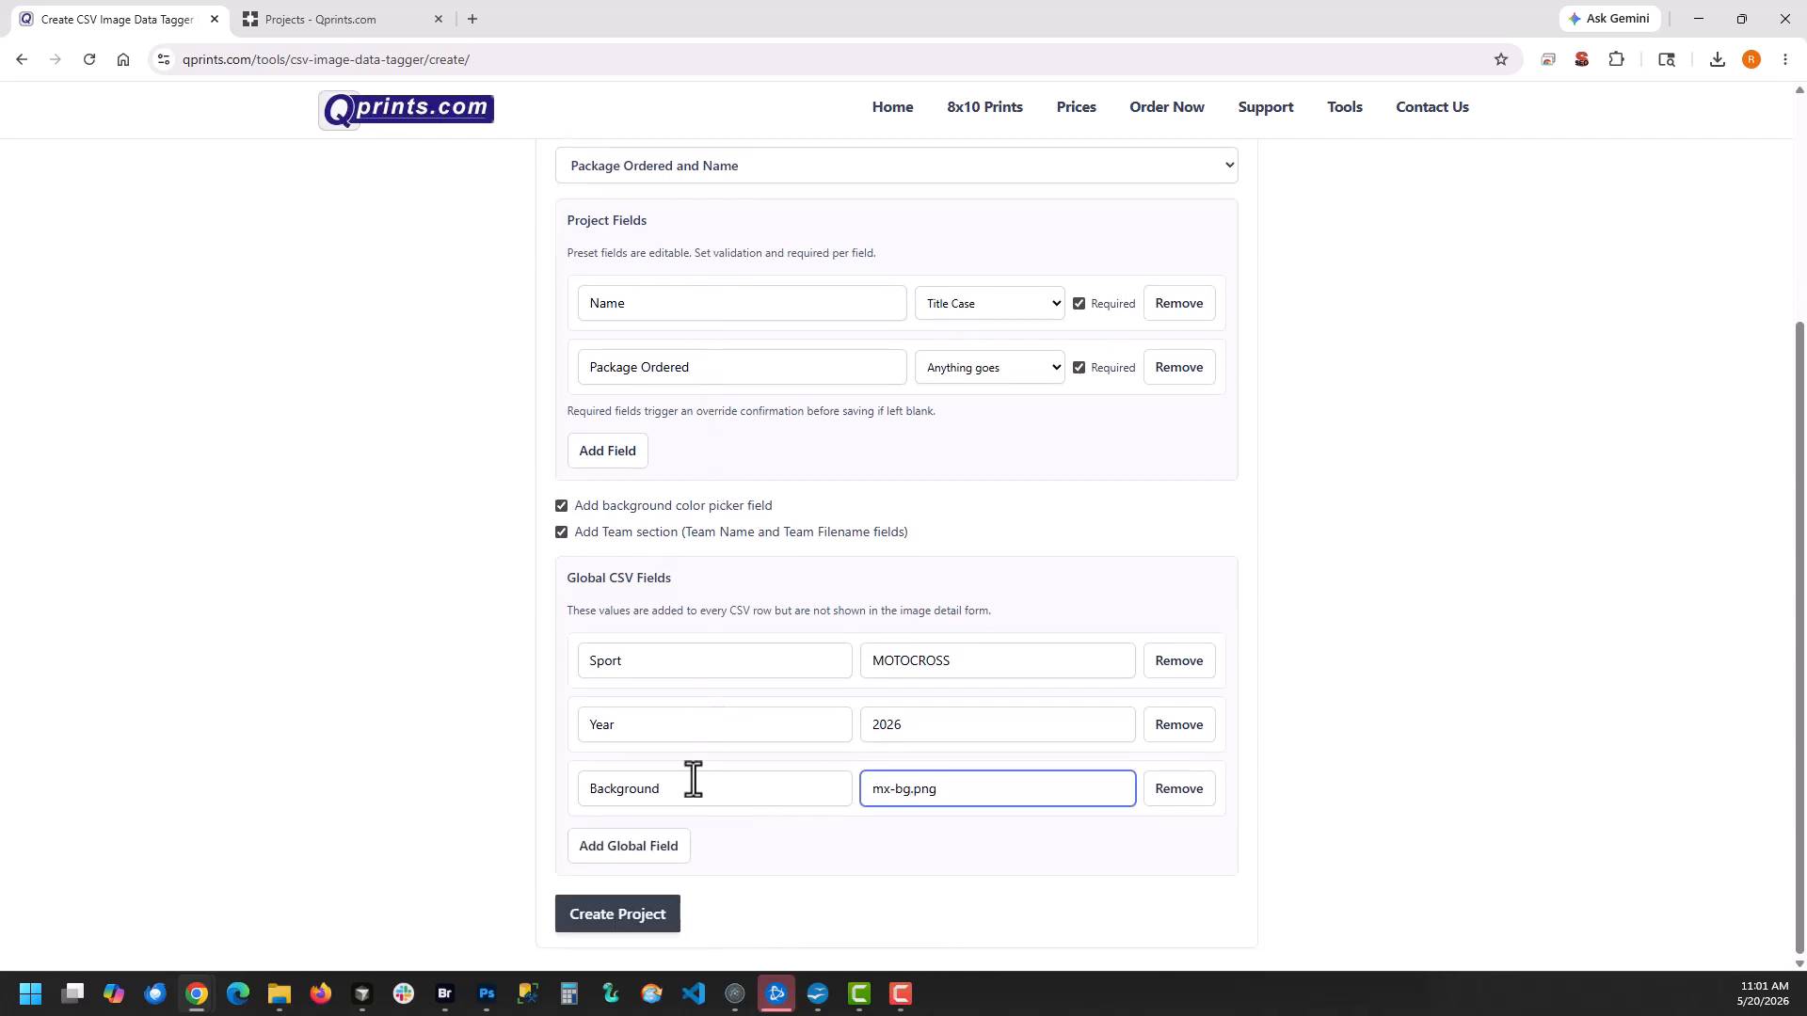
pyautogui.click(573, 920)
pyautogui.hotkey('ctrl', 'a')
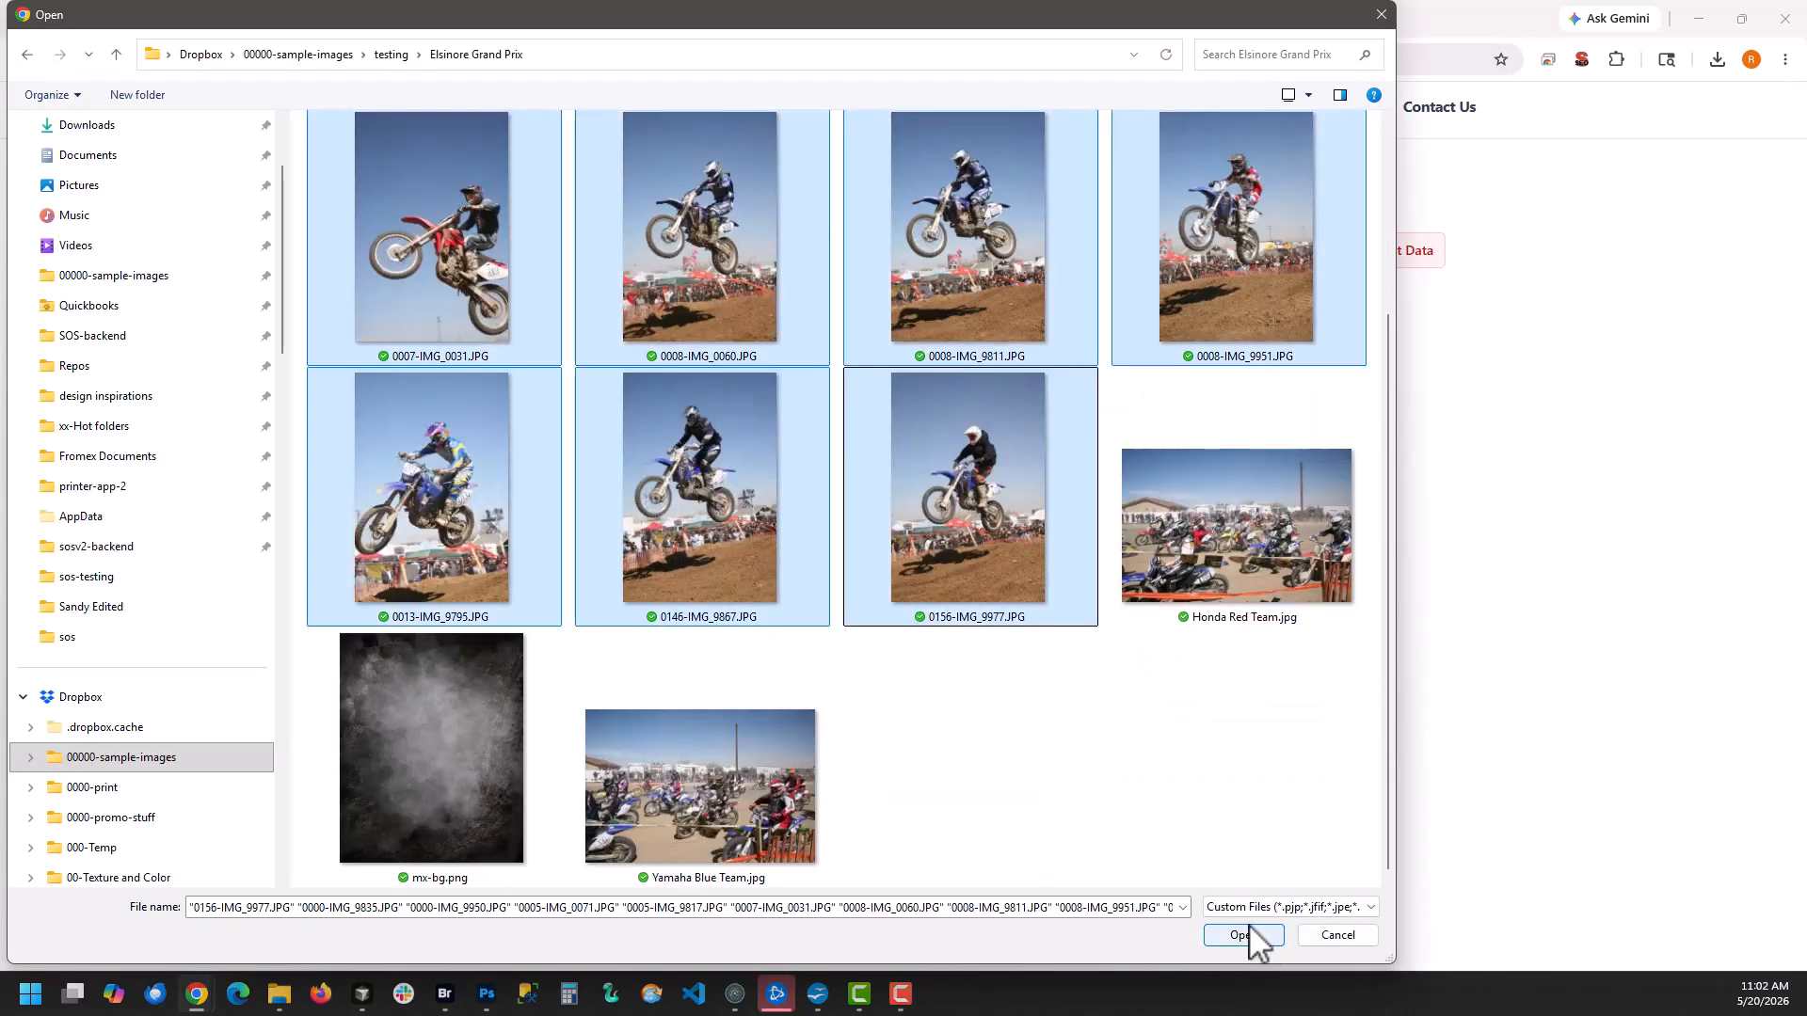
pyautogui.click(1247, 936)
# For 0000-IMG_9835, sample the bike's red (#E74439) as background color and enter the rider's name and package a
pyautogui.click(1235, 501)
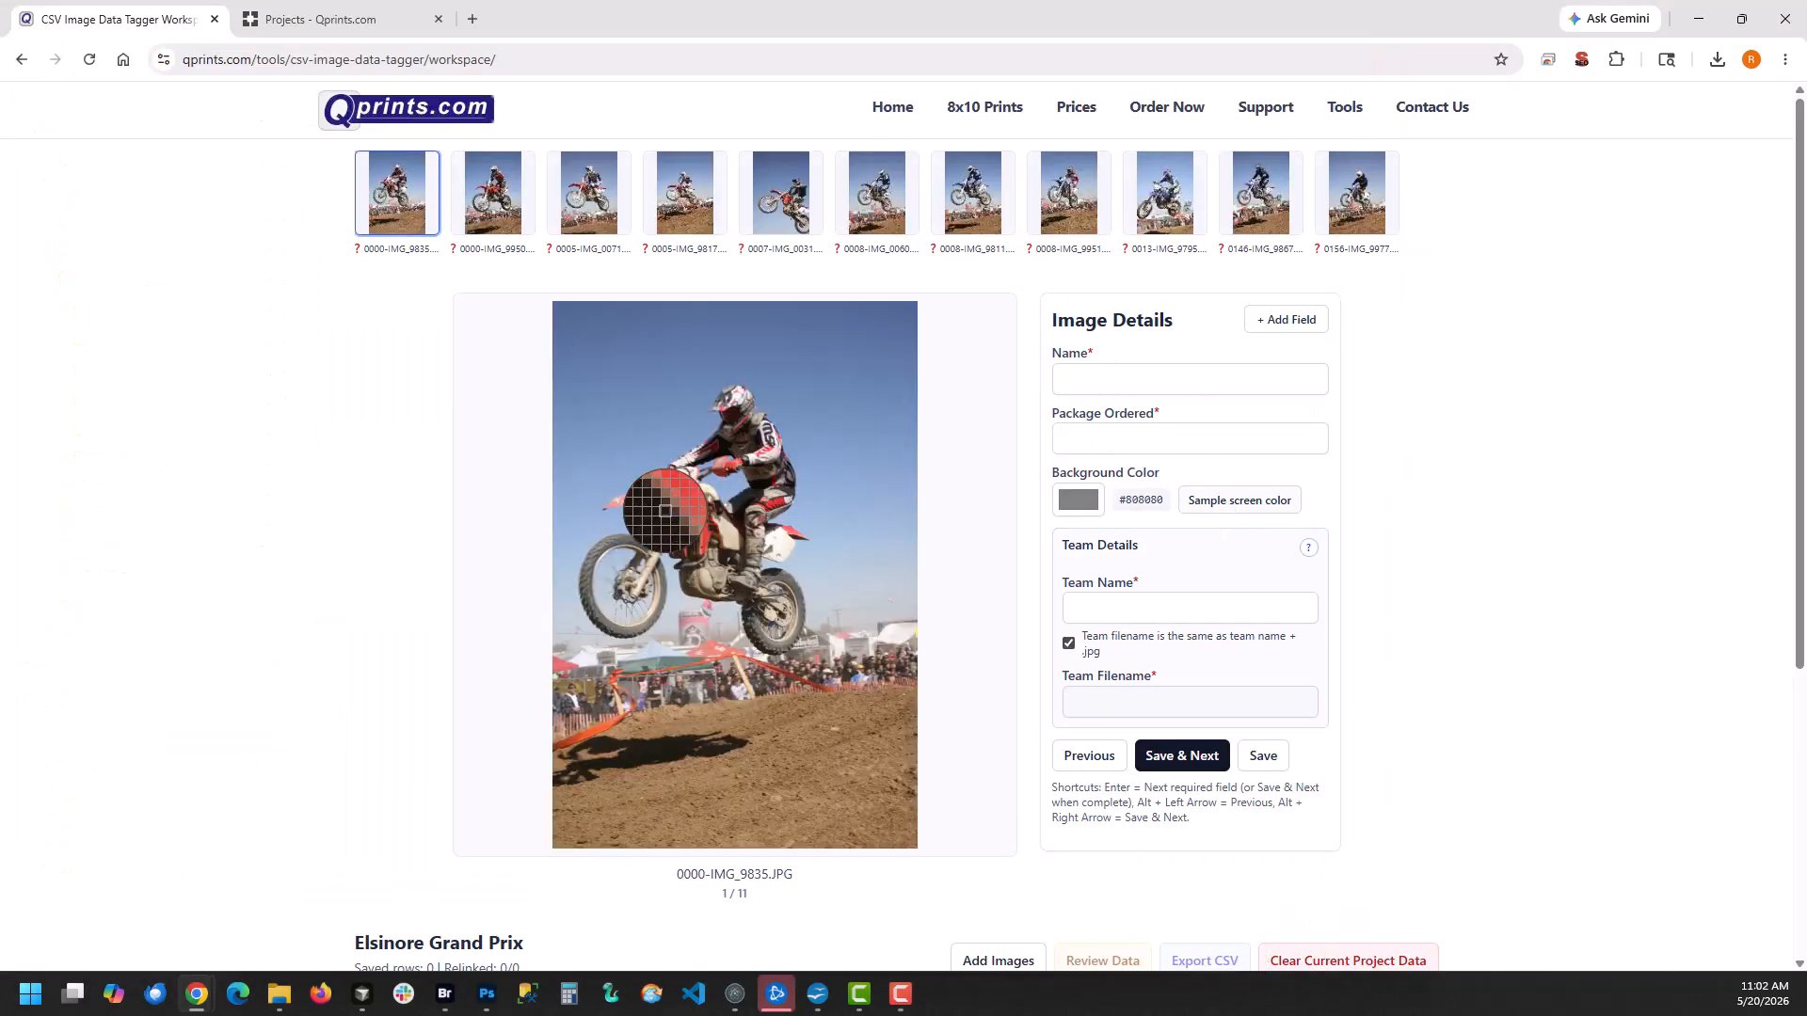
pyautogui.click(667, 510)
pyautogui.click(1079, 380)
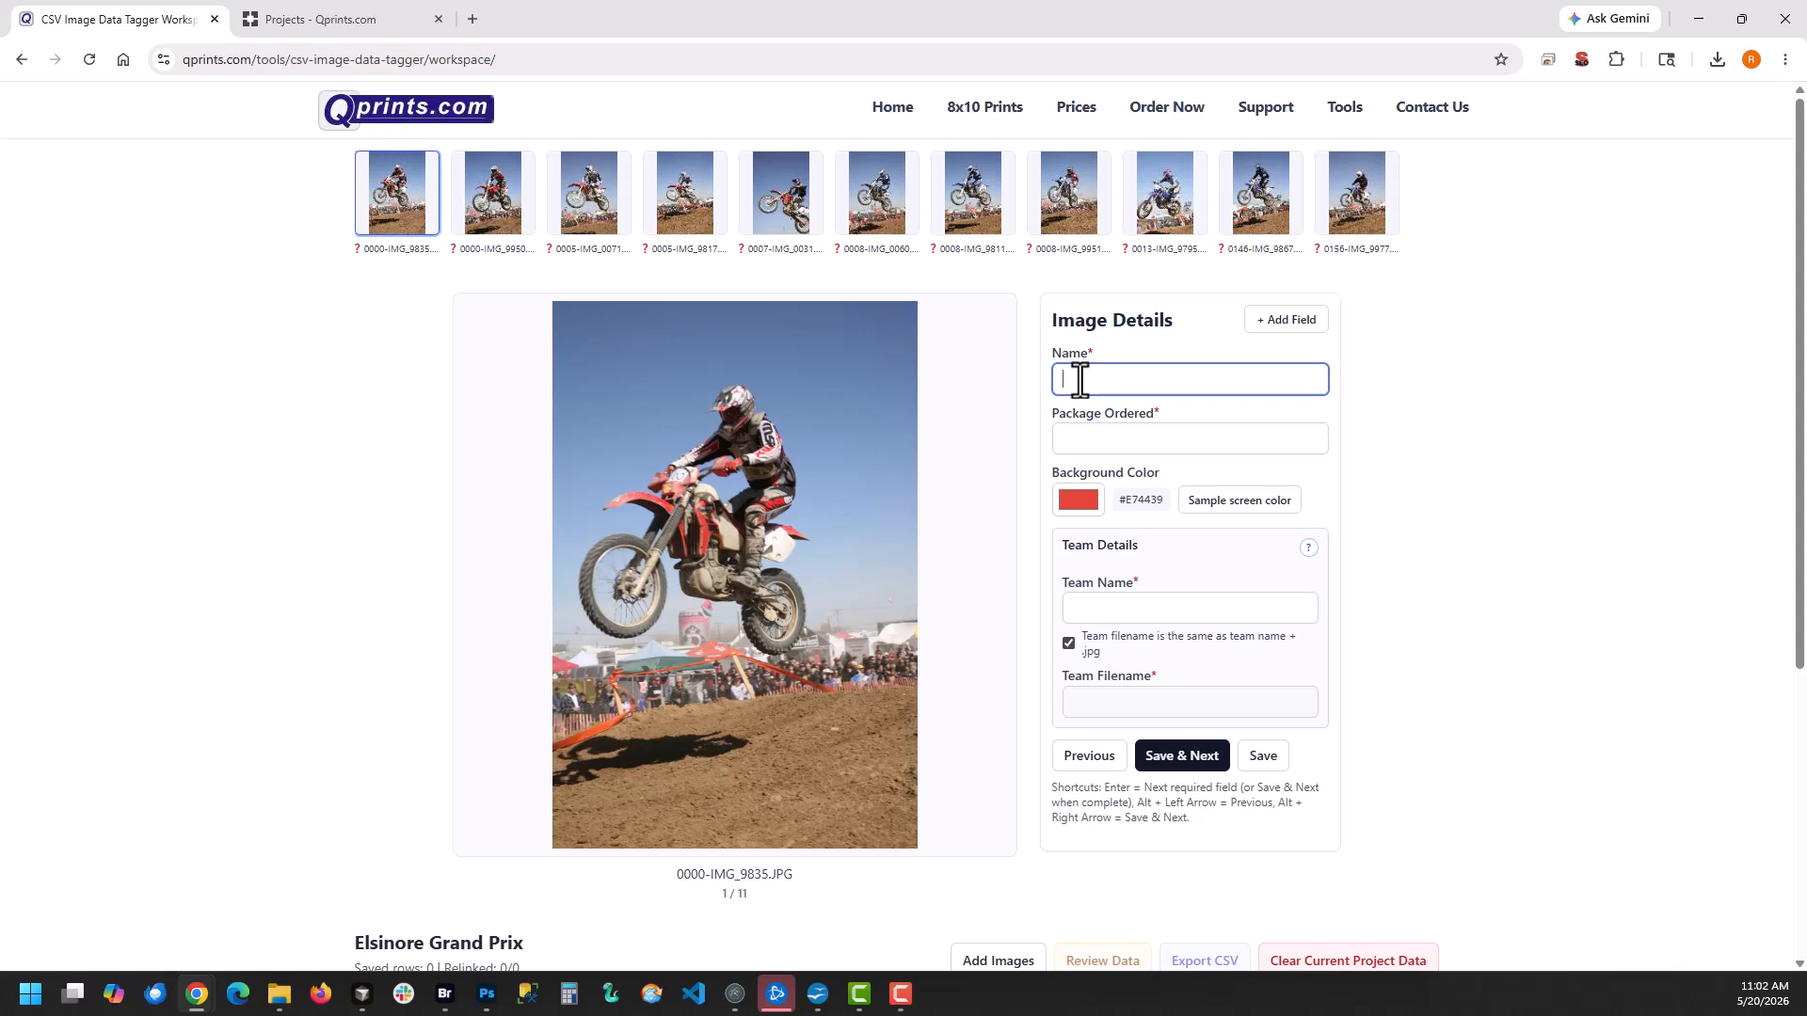
pyautogui.press('Return')
pyautogui.write('a')
pyautogui.press('Return')
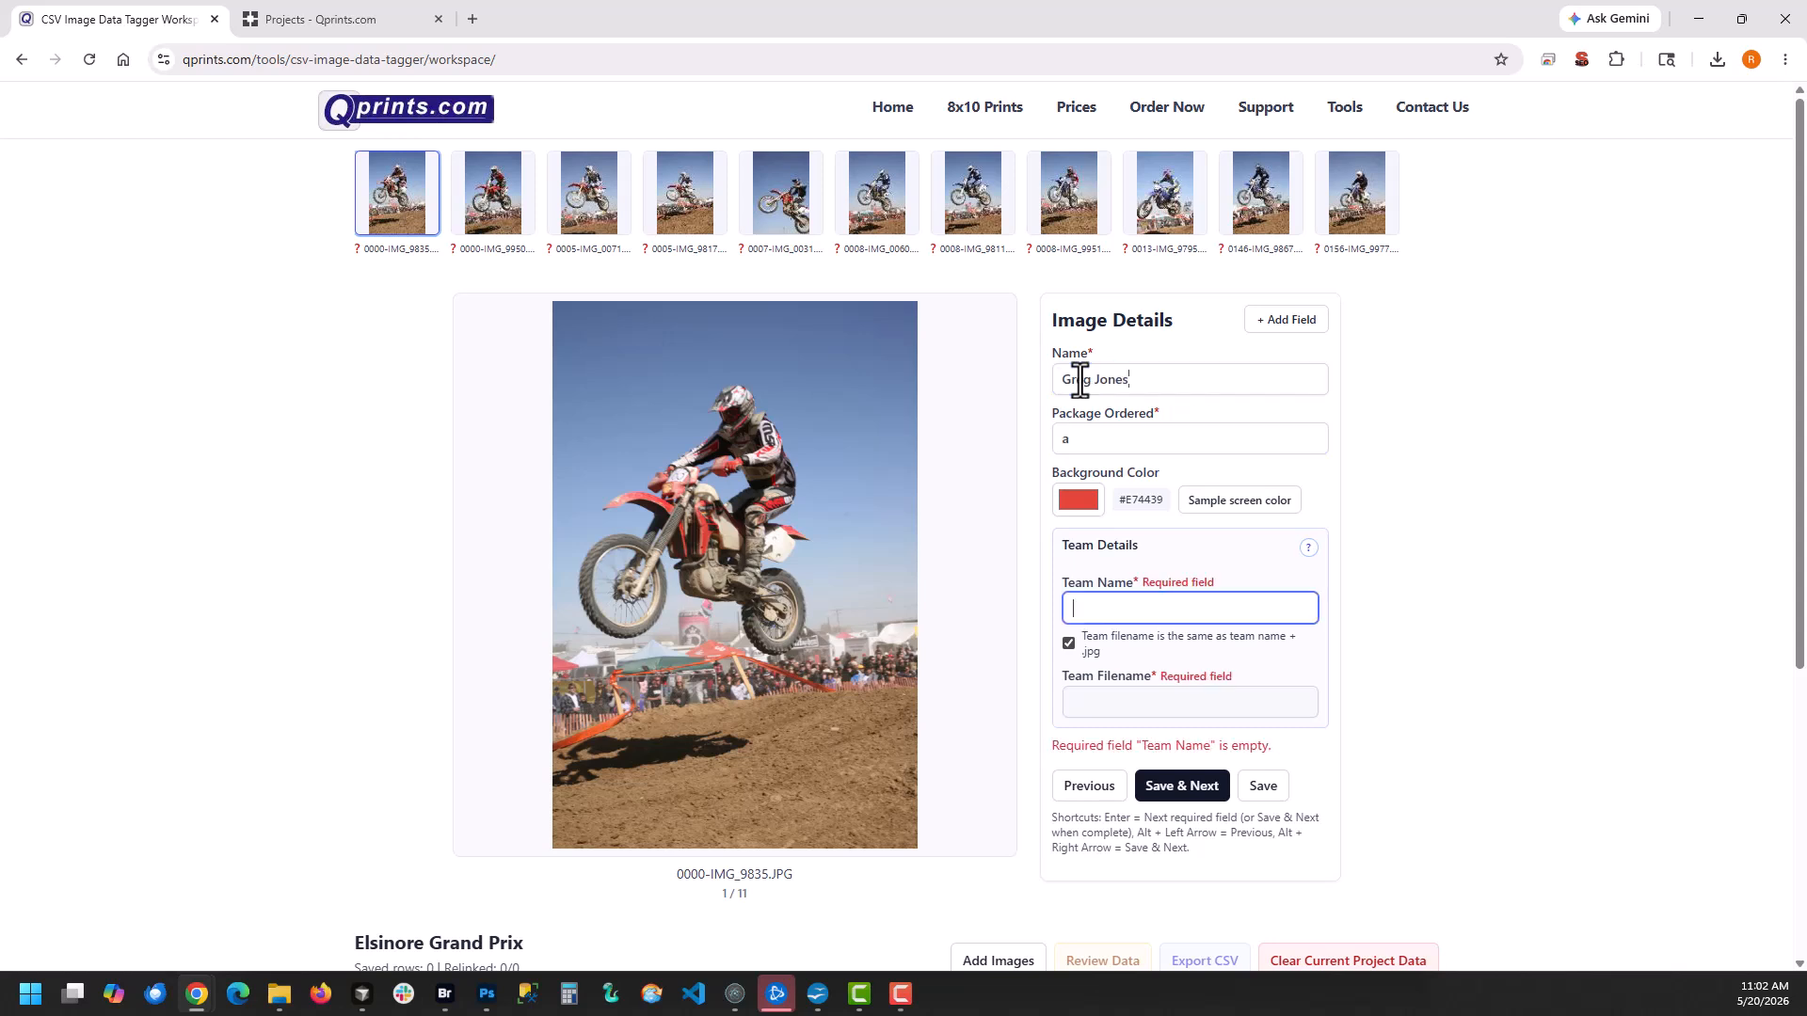
# Set the team name to Honda Red Team and save the first image's details, moving on to the second
pyautogui.write('a')
pyautogui.press('BackSpace')
pyautogui.write('Honda Red Team')
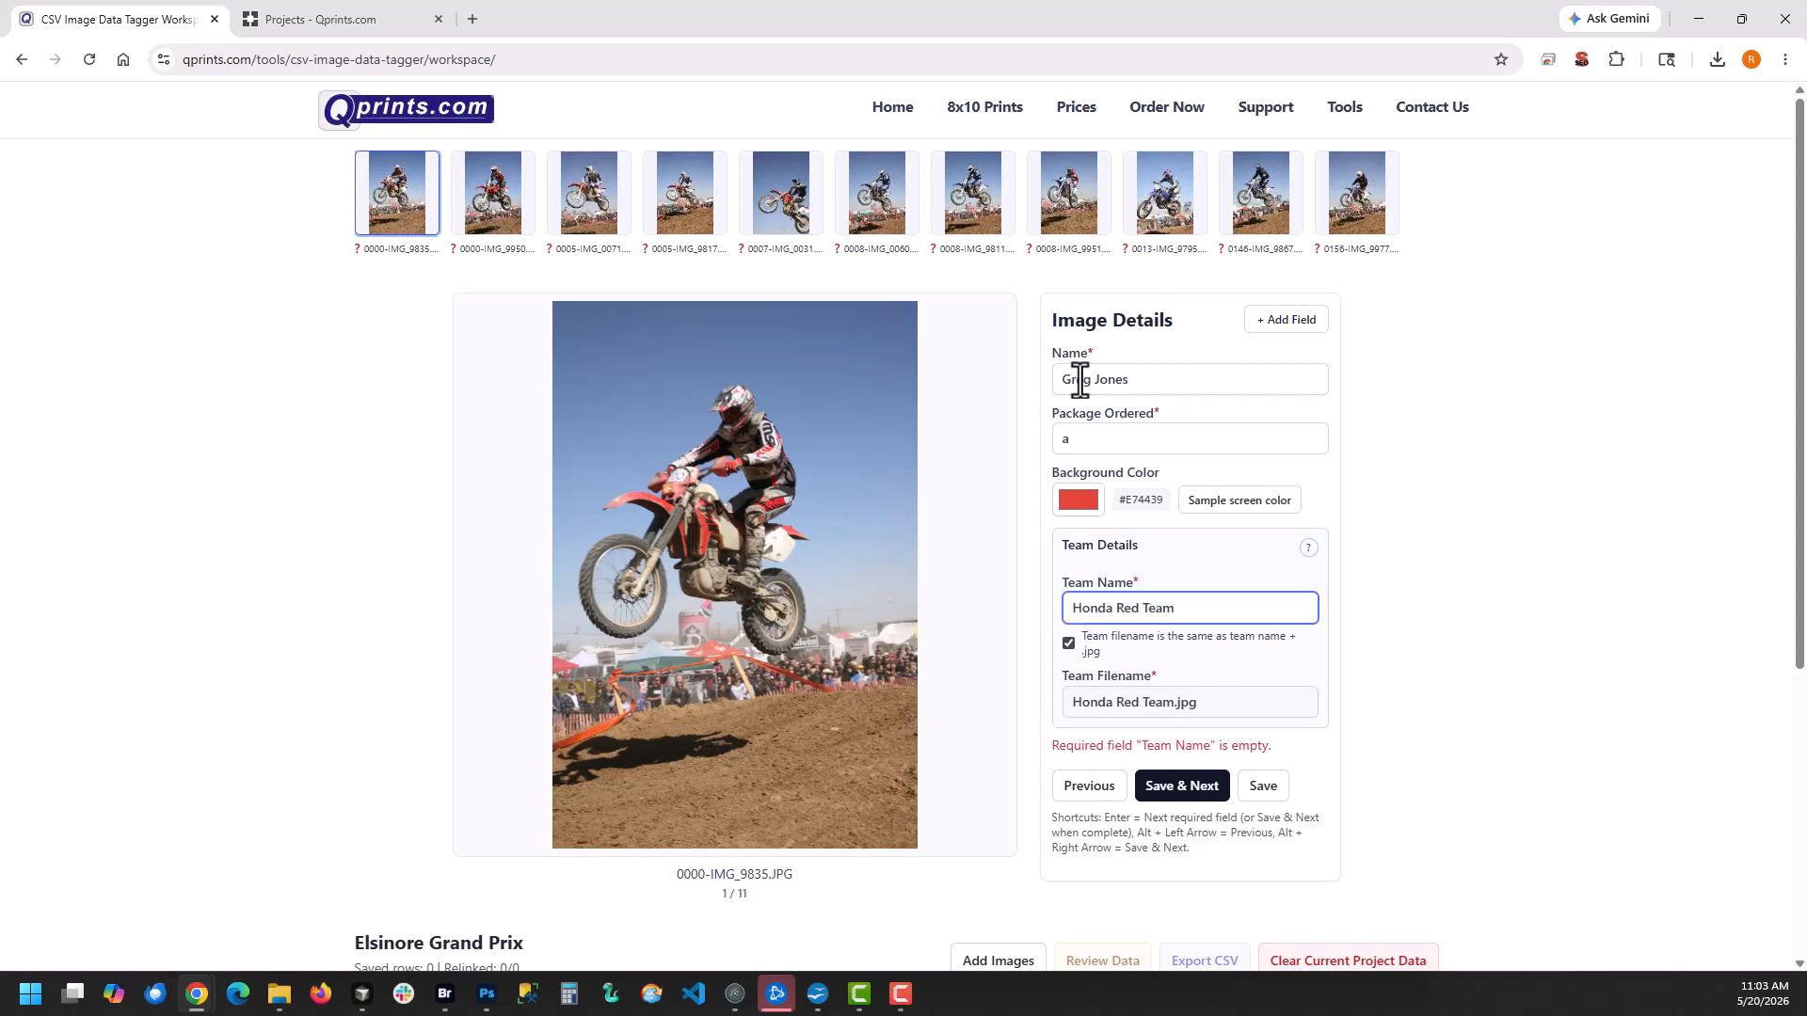
pyautogui.click(1183, 792)
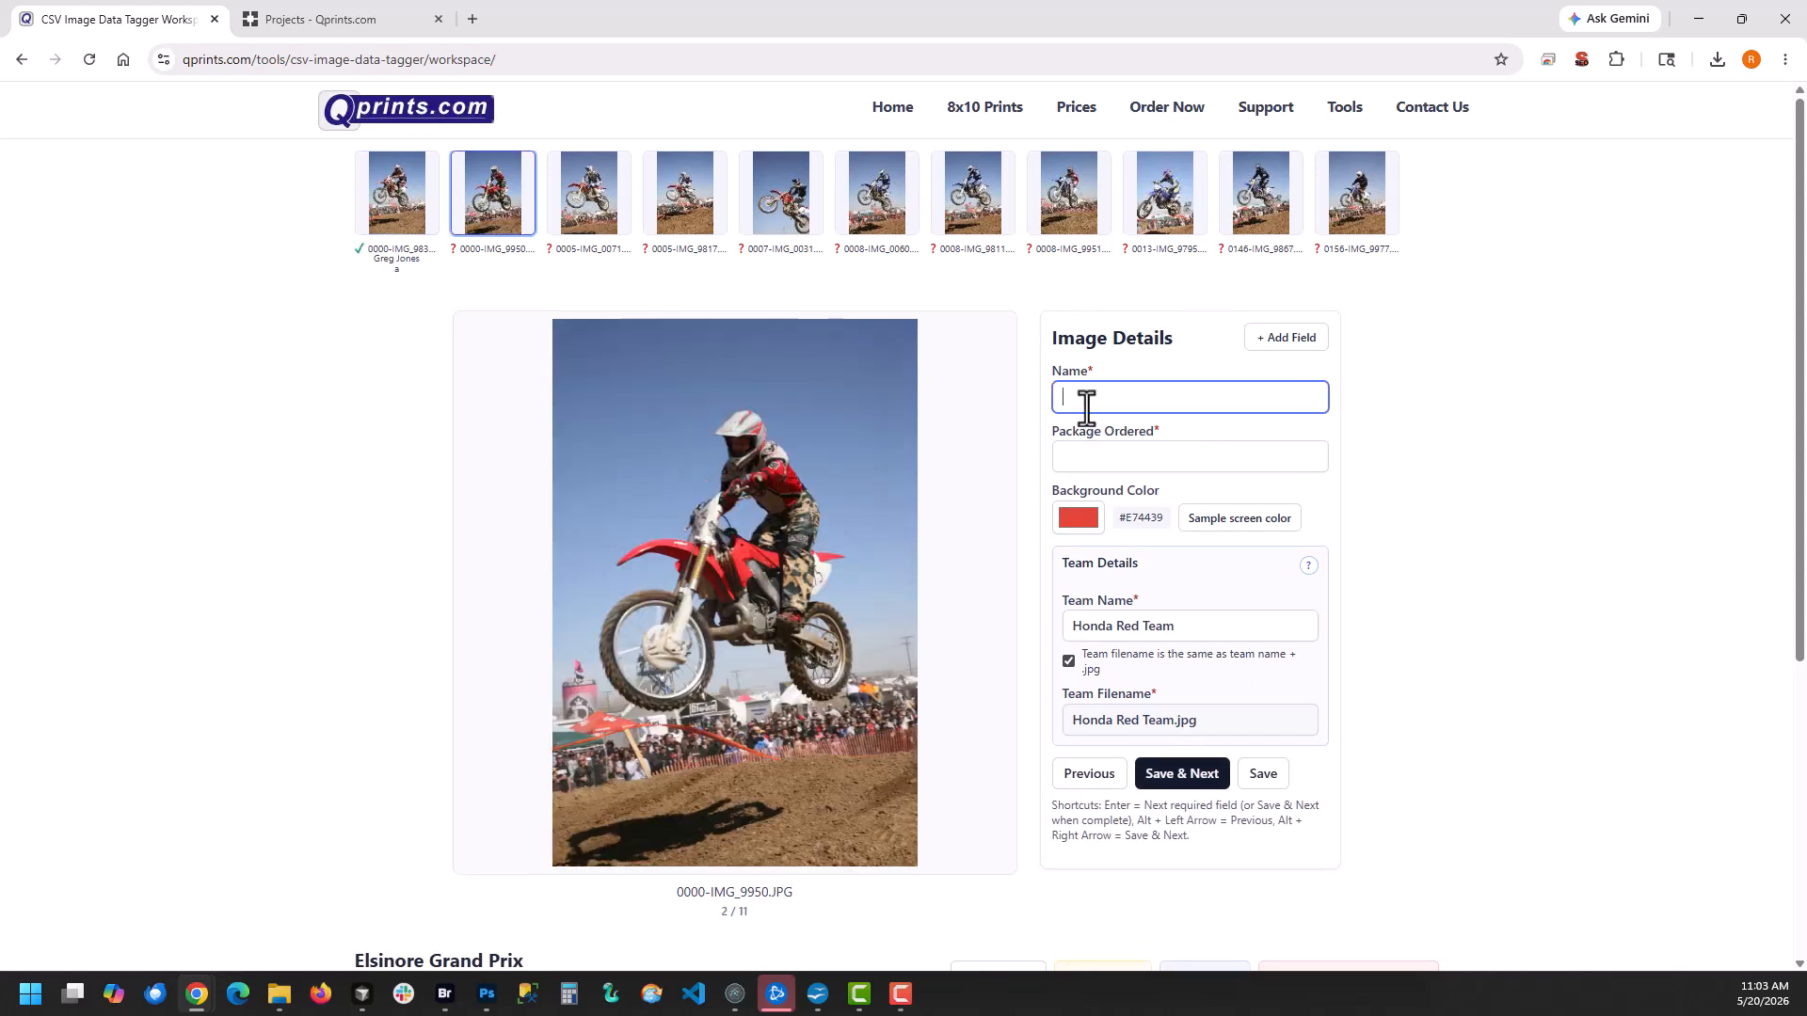
# Enter each rider's name and package a for 0000-IMG_9950 and 0005-IMG_0071, saving each image
pyautogui.press('Return')
pyautogui.write('a')
pyautogui.press('Return')
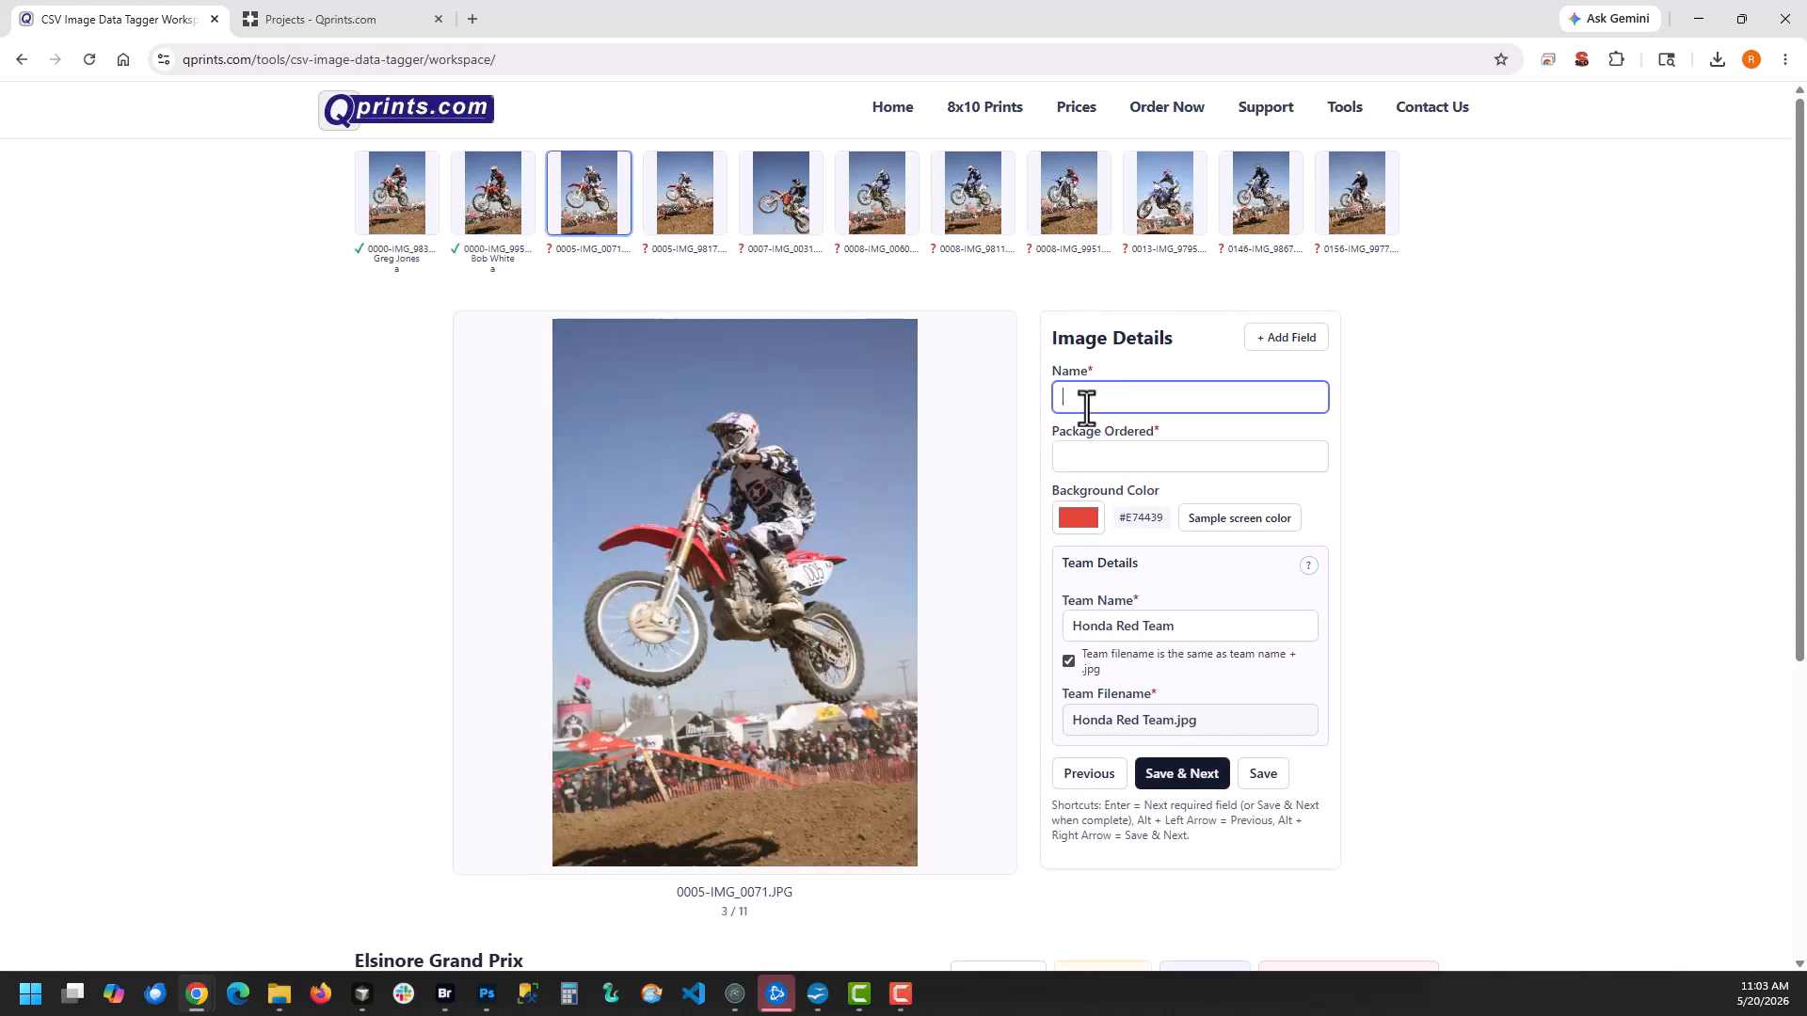
pyautogui.press('Return')
pyautogui.write('a')
pyautogui.press('Return')
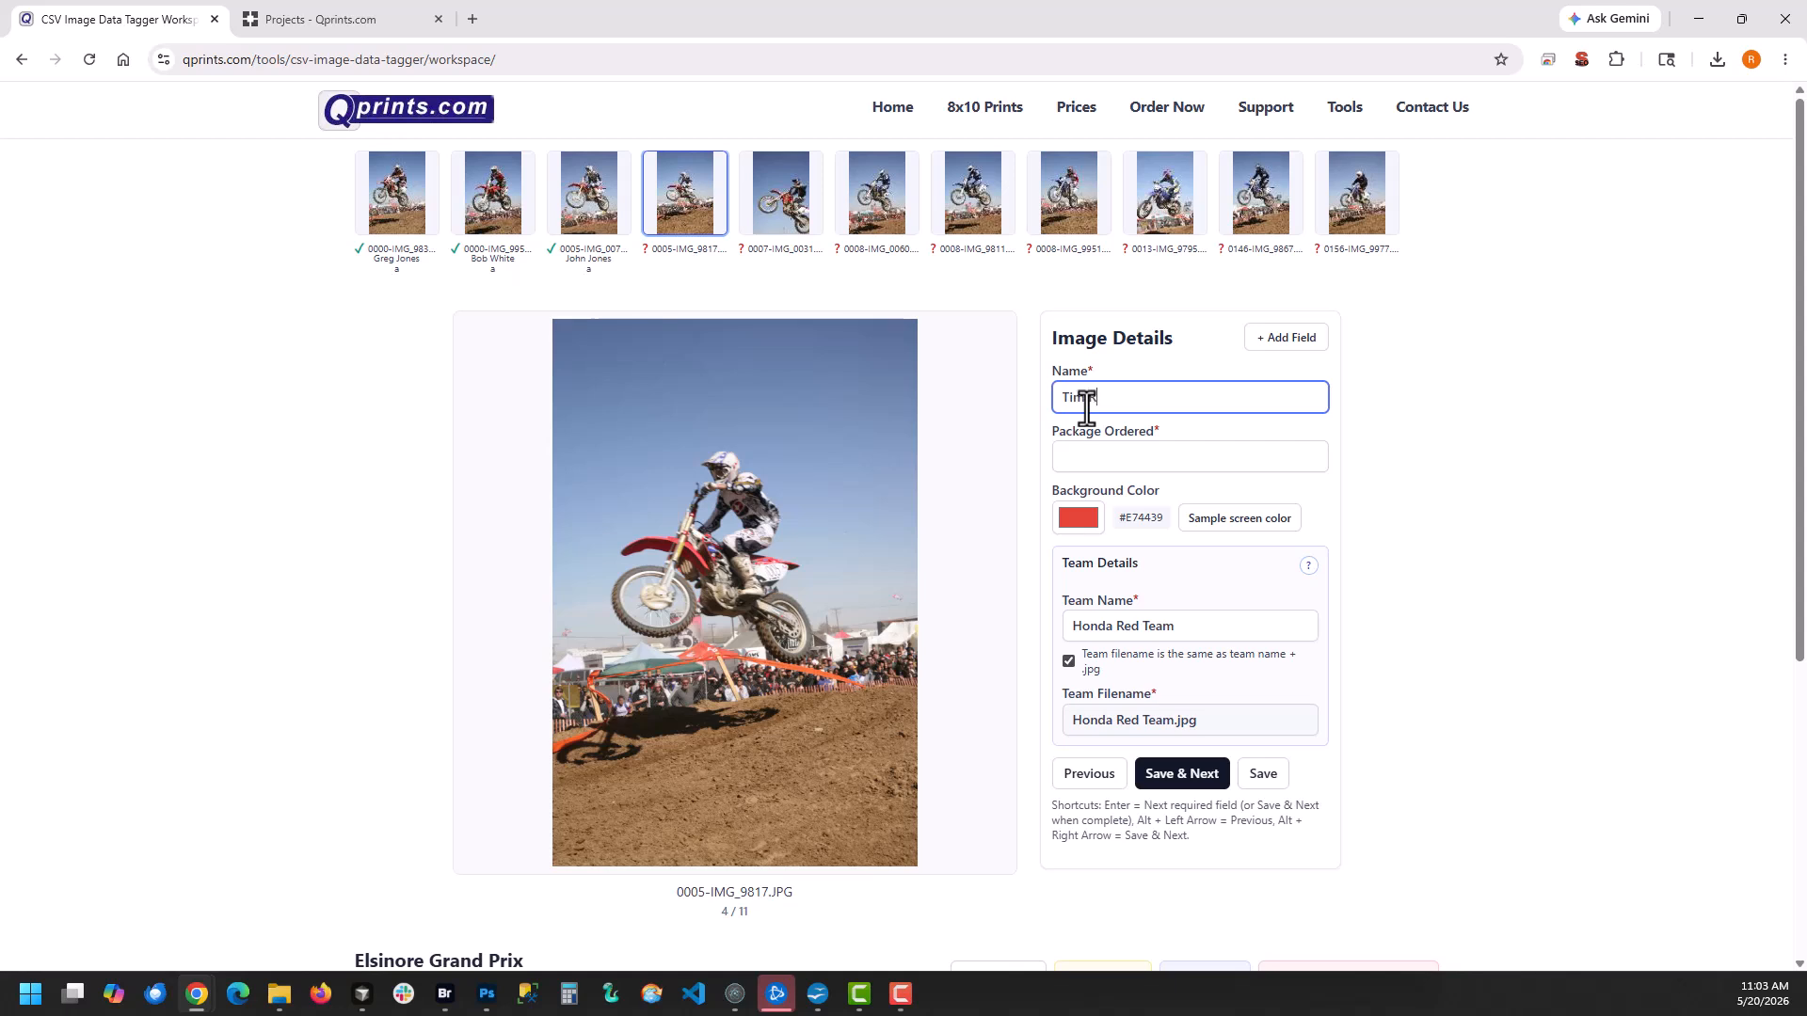
# Enter the rider's name and package a for 0005-IMG_9817 and save it
pyautogui.press('Return')
pyautogui.write('a')
pyautogui.press('Return')
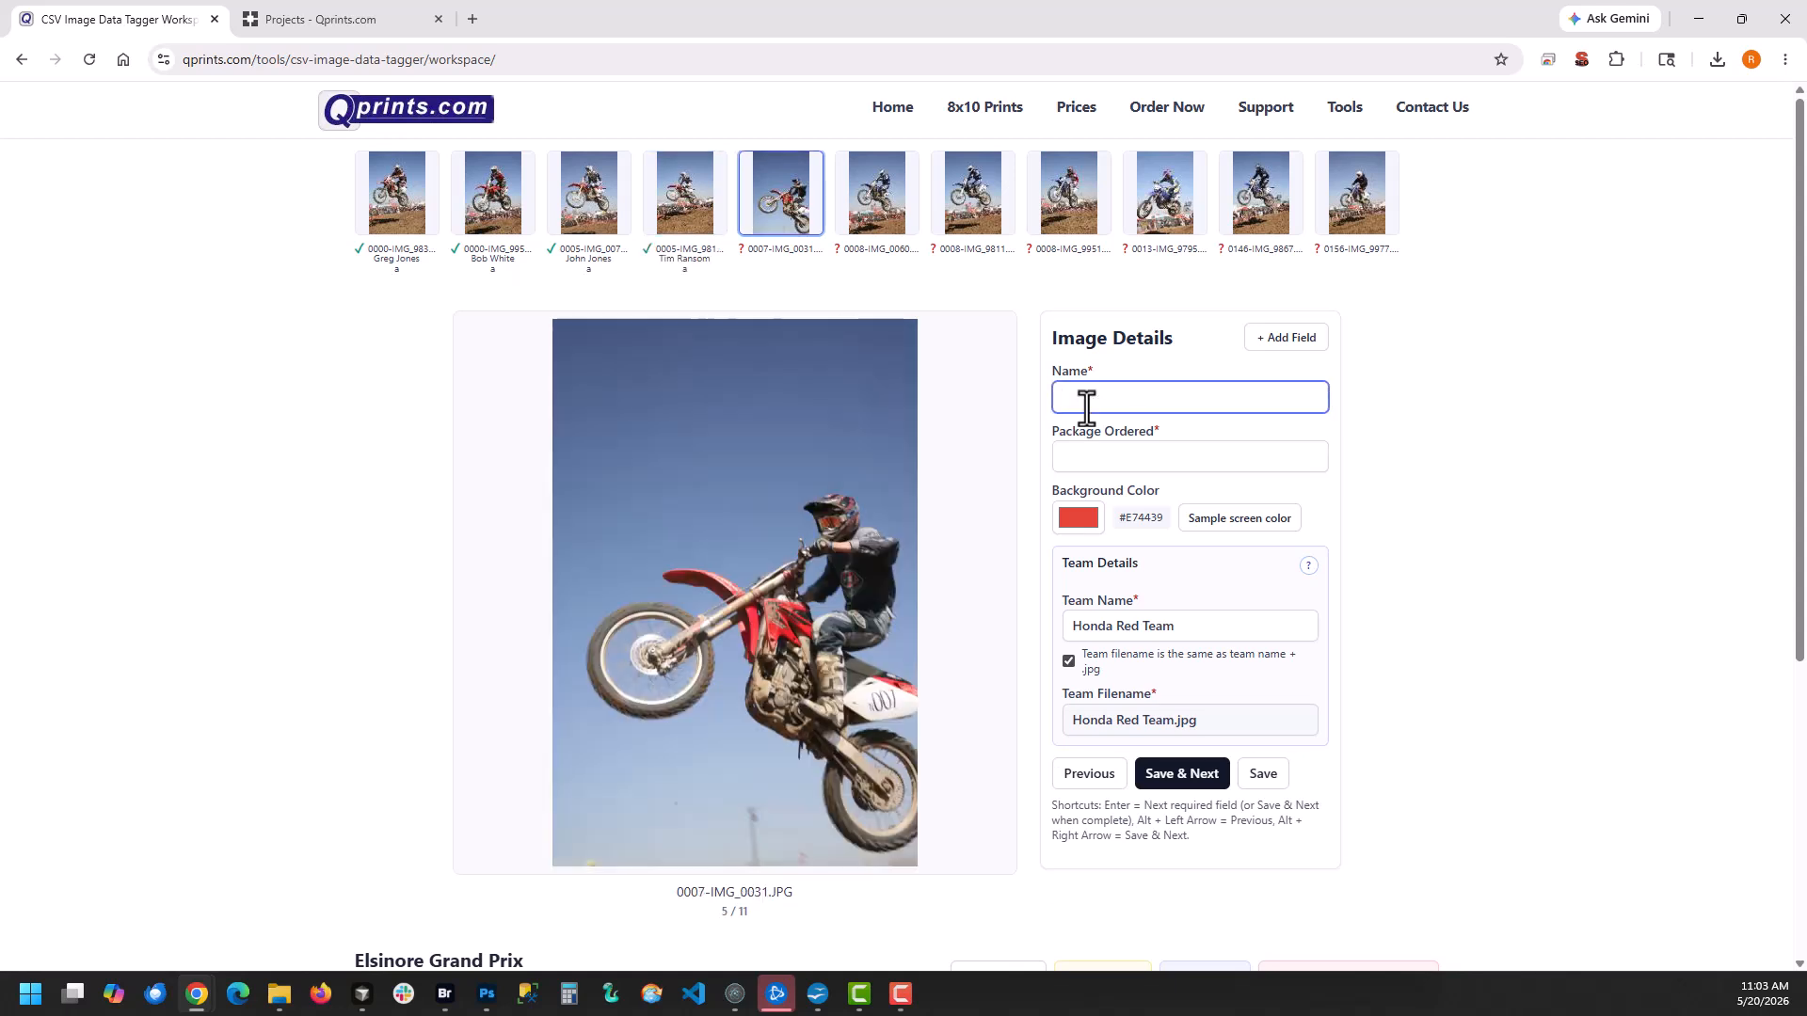
# Enter the rider's name and packages a,b,b for 0007-IMG_0031 and save it
pyautogui.press('Return')
pyautogui.write('a')
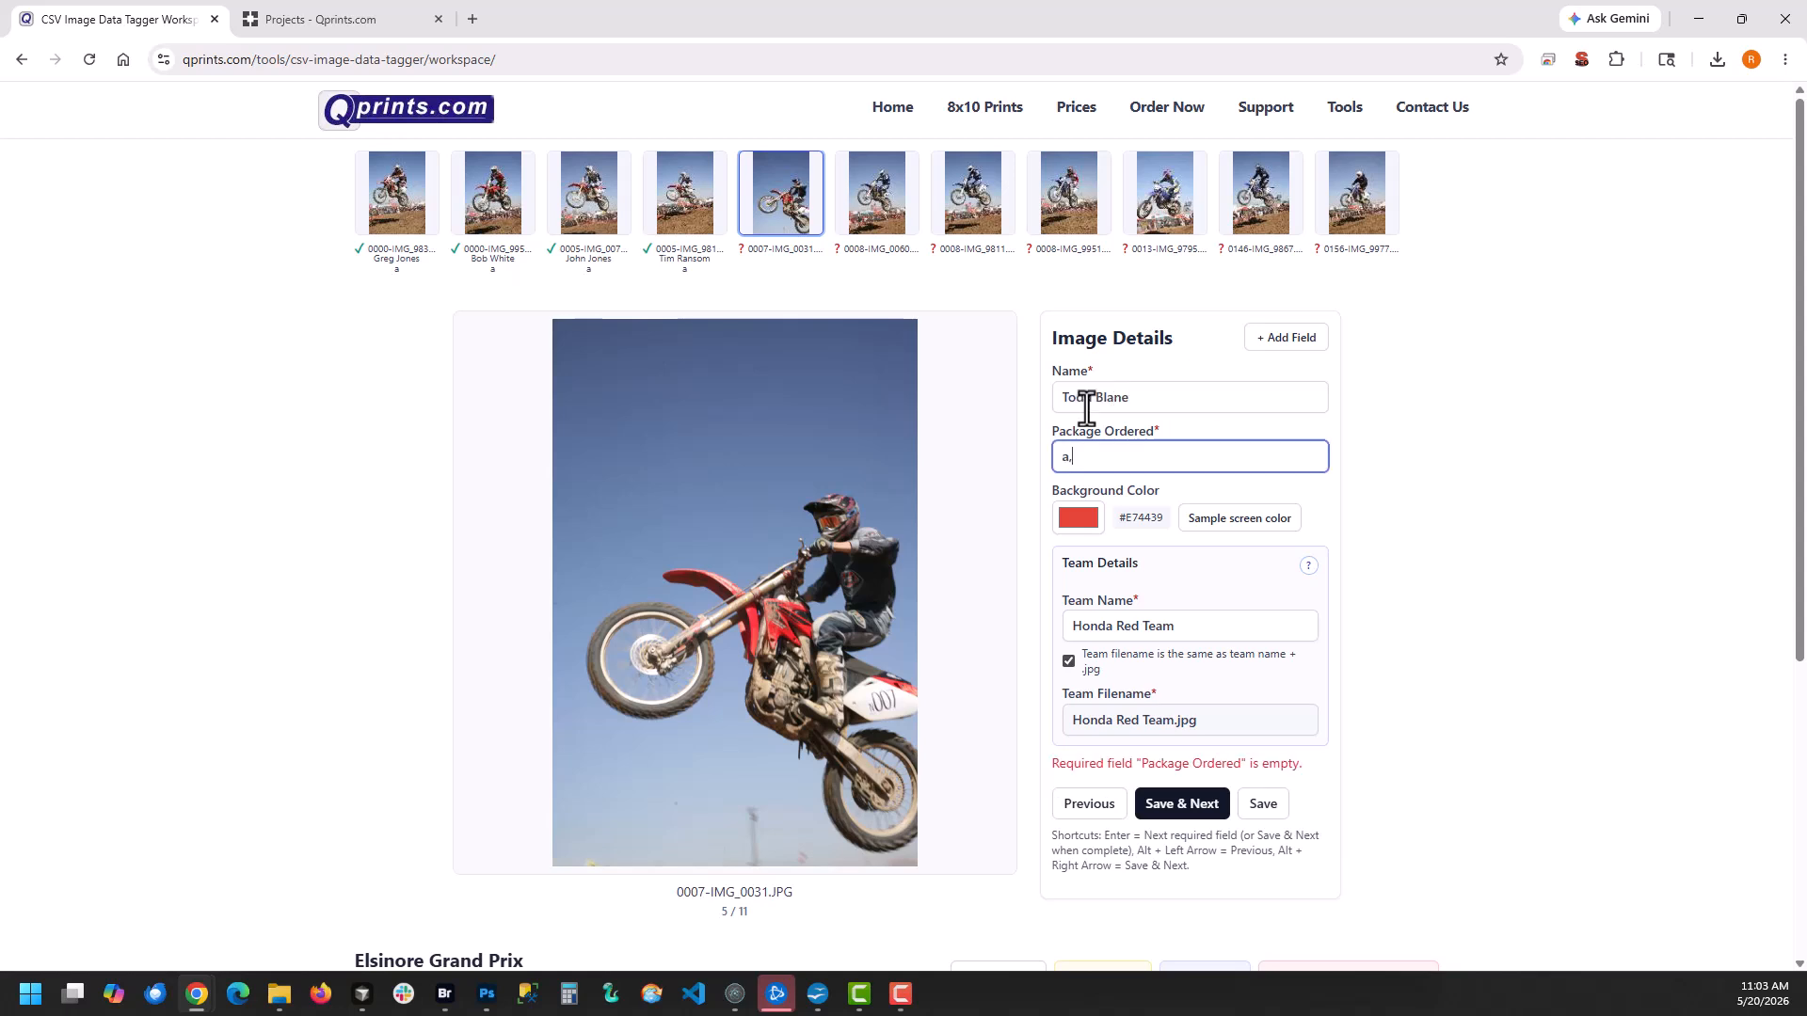
pyautogui.write(',b,b')
pyautogui.press('Return')
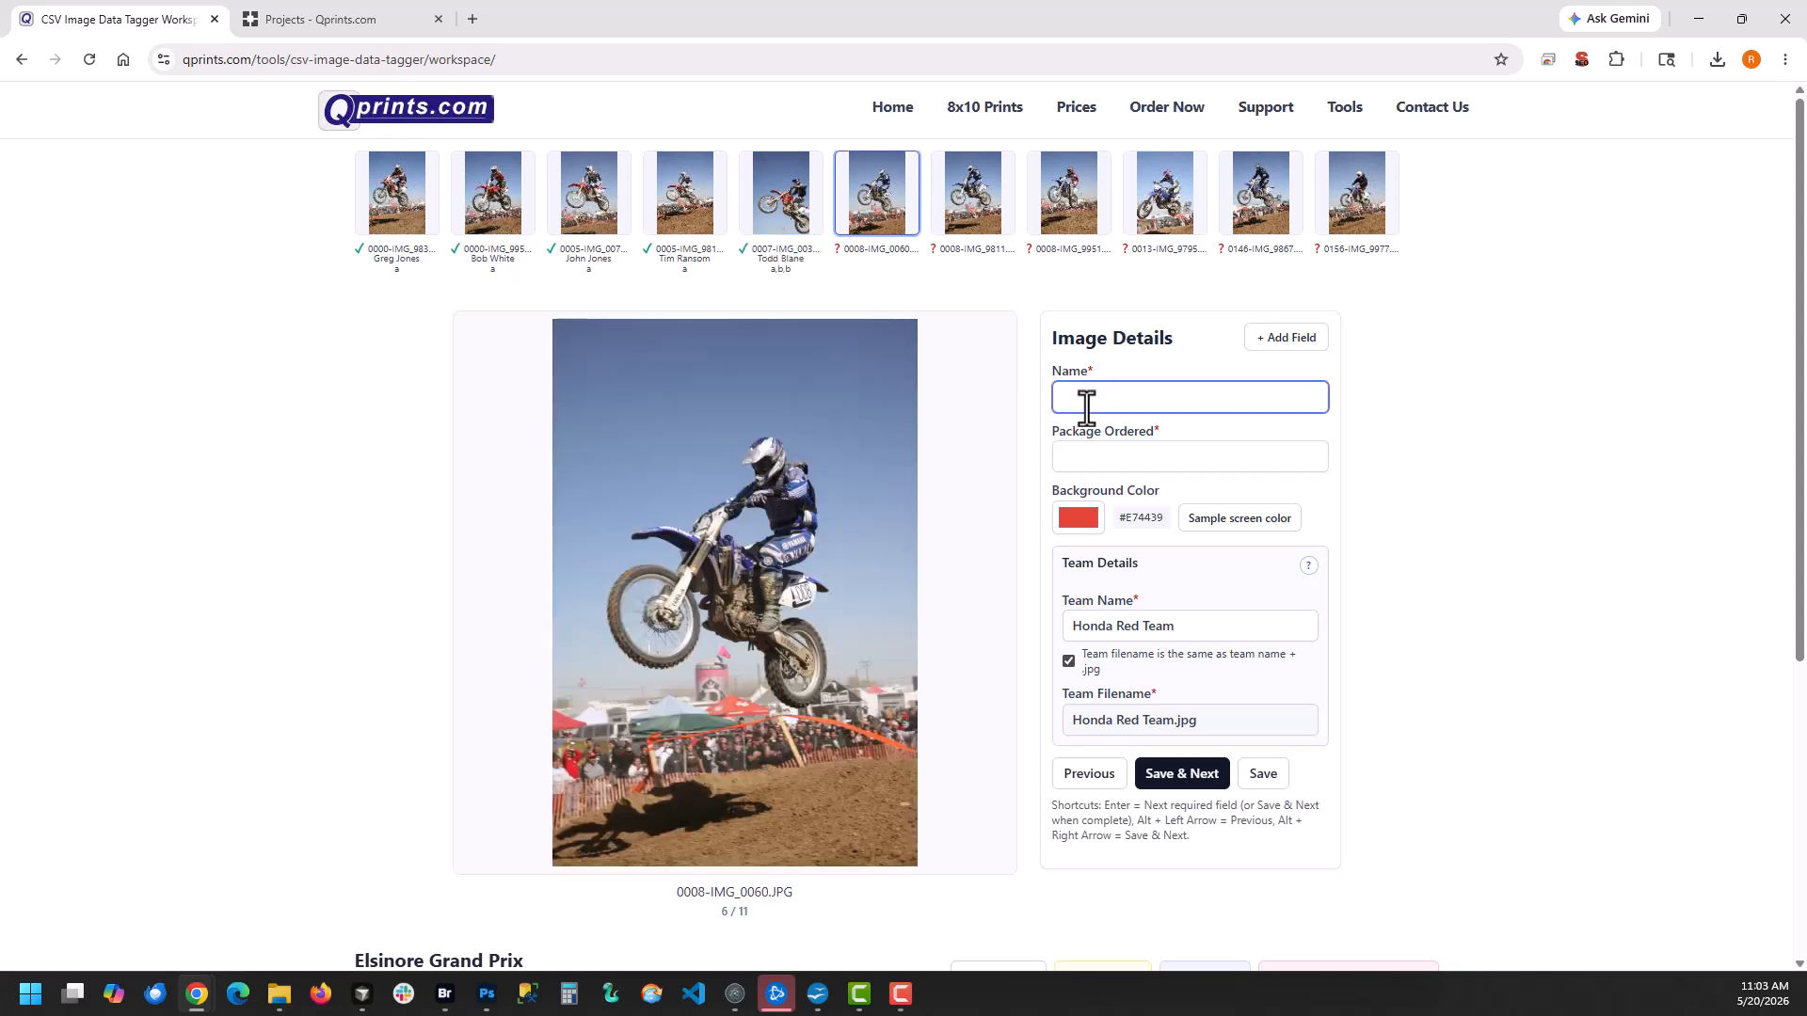
# For 0008-IMG_0060, sample the bike's blue (#383894) as background color and change the team name to Yamaha Blue Team
pyautogui.click(1239, 518)
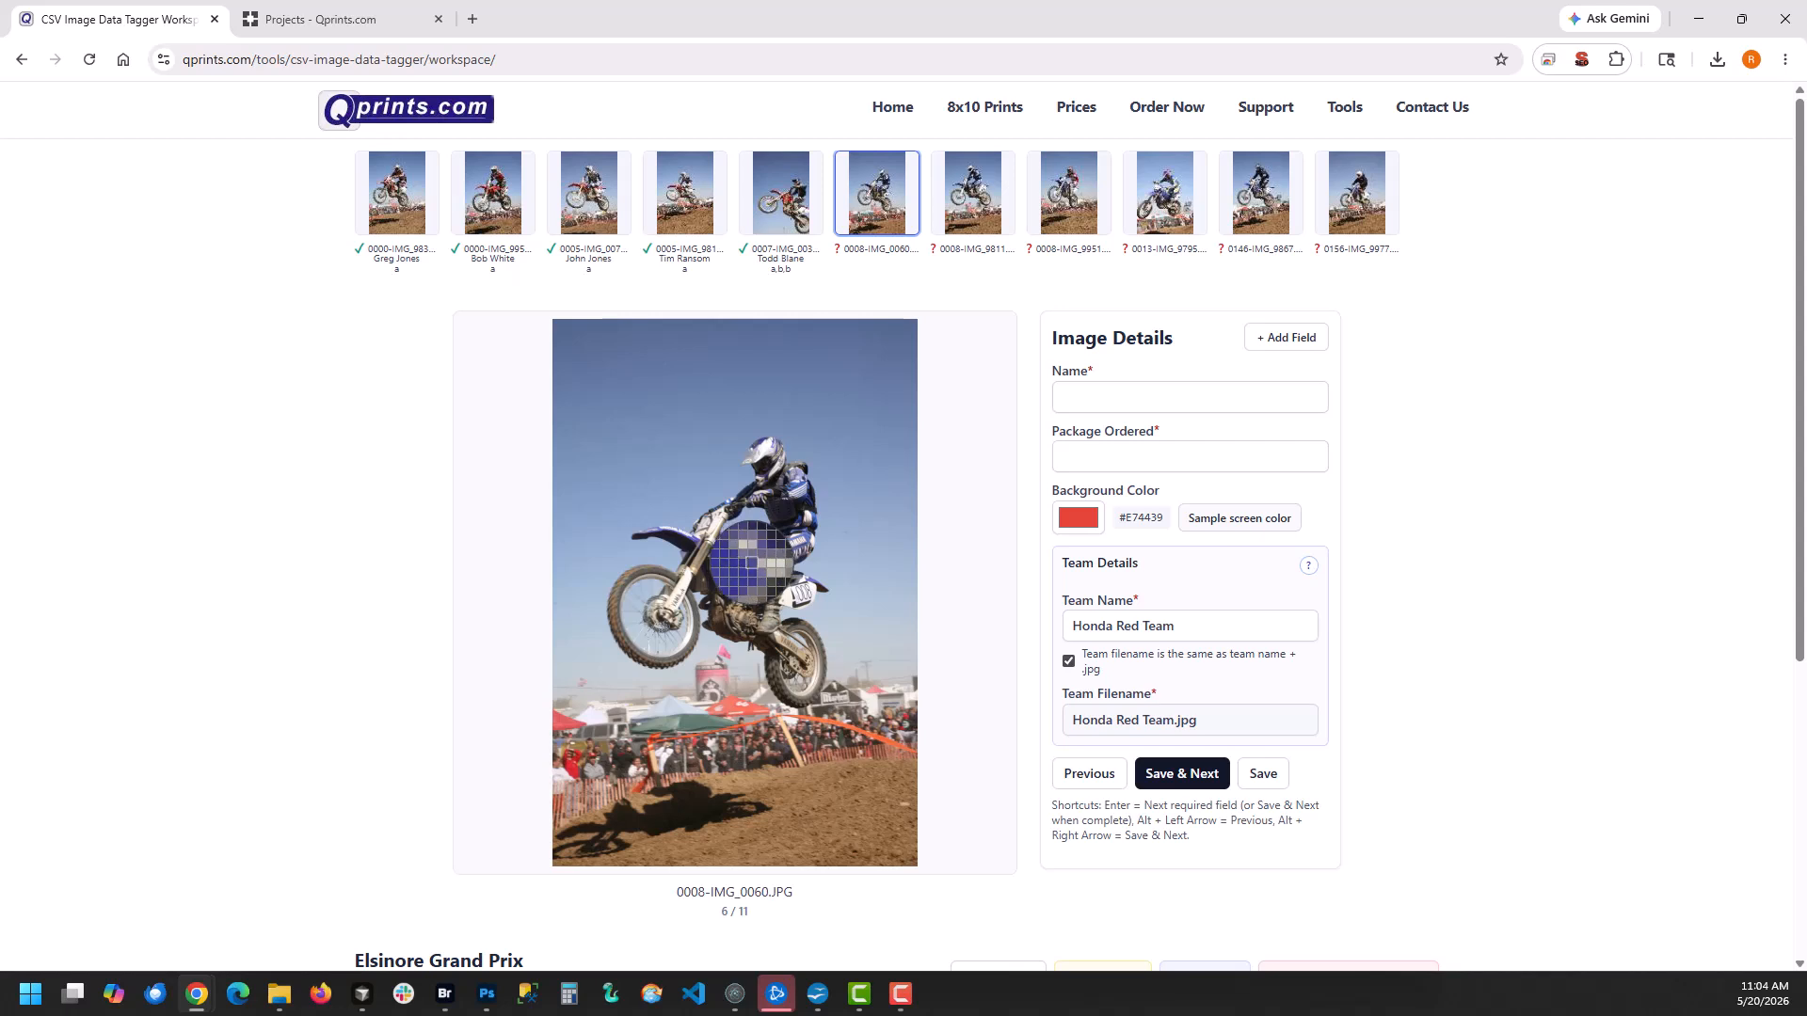
pyautogui.click(751, 563)
pyautogui.moveTo(1141, 625); pyautogui.dragTo(927, 626)
pyautogui.write('Yamaha B')
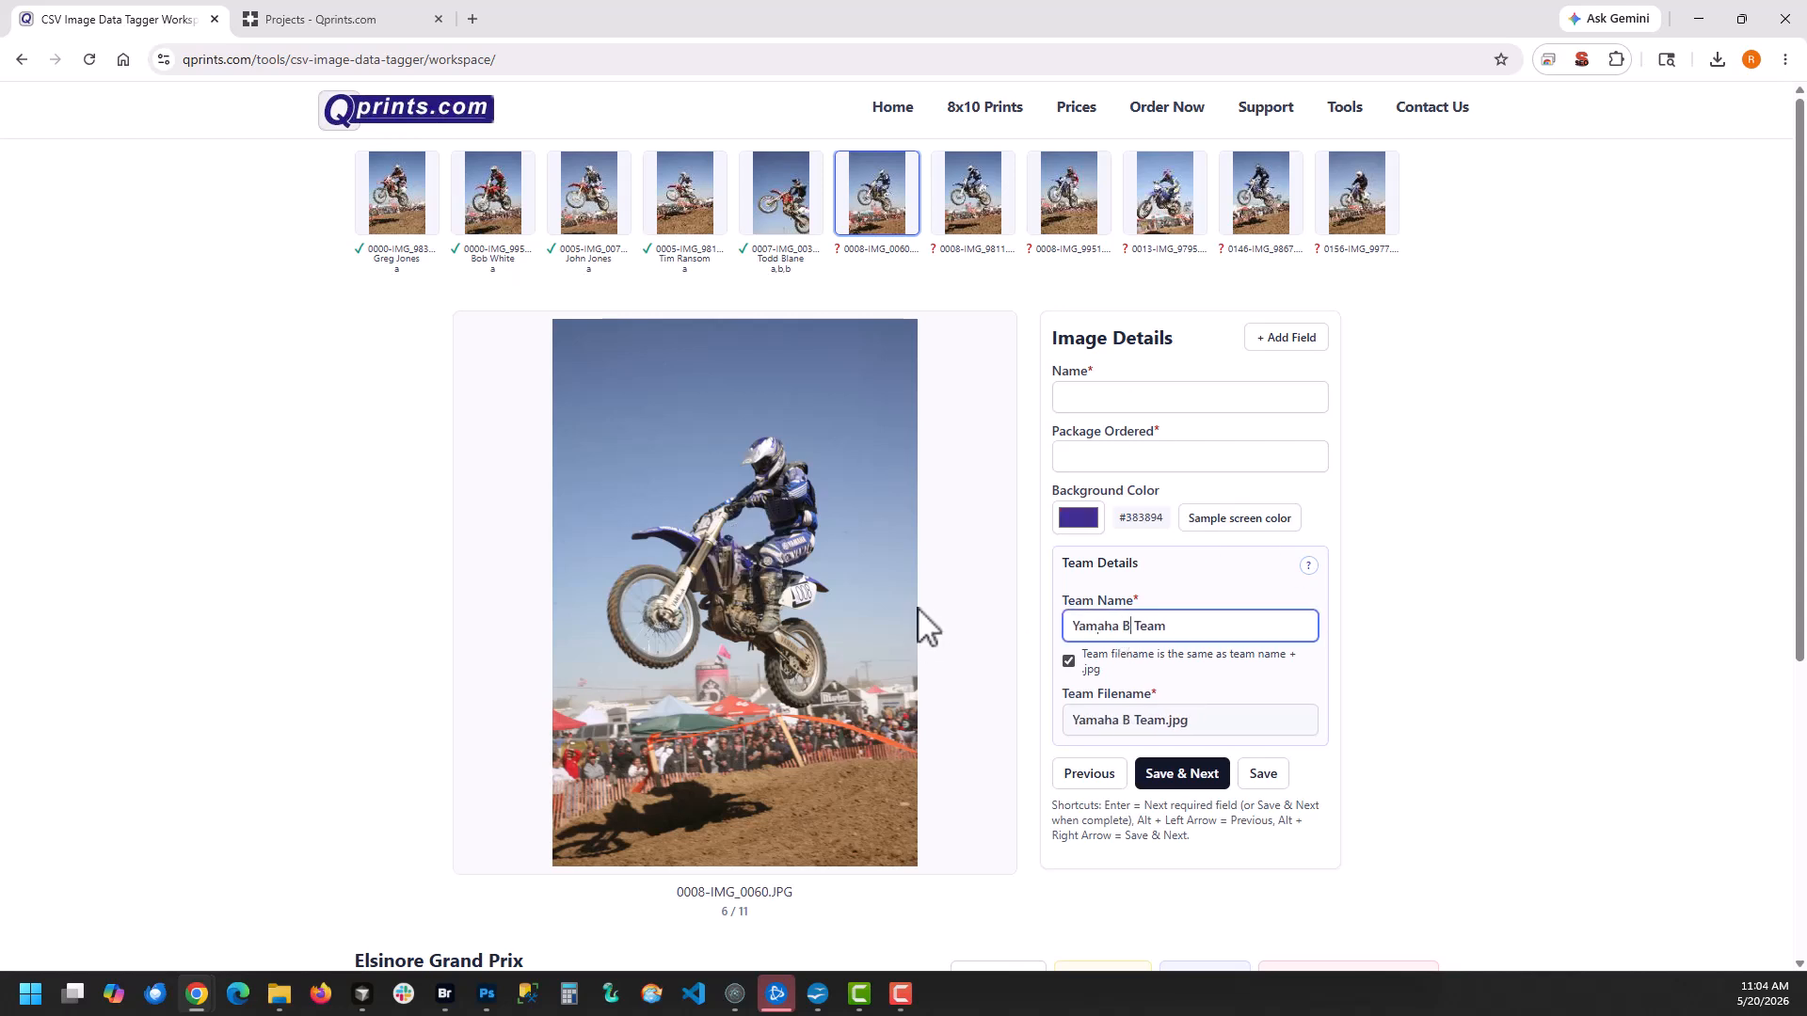
pyautogui.write('lue')
# Enter the rider's name and package a.d for 0008-IMG_0060 and save it
pyautogui.click(1069, 396)
pyautogui.press('Return')
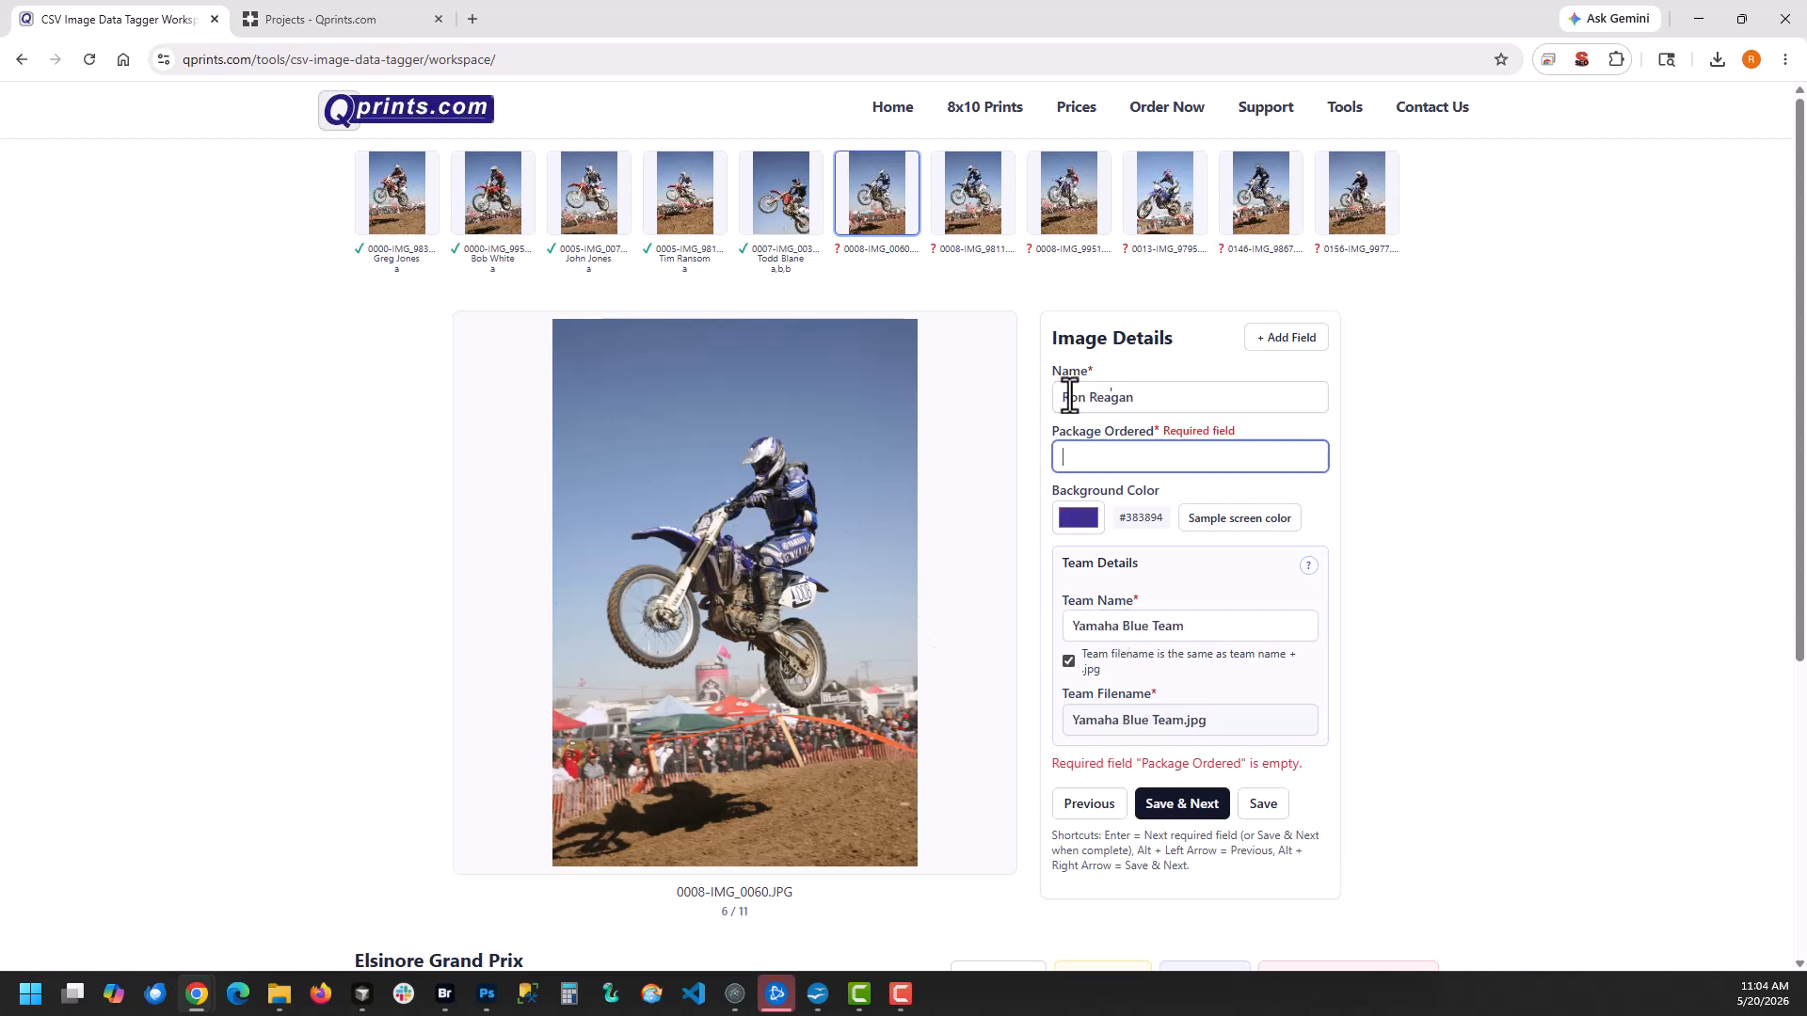
pyautogui.write('a.d')
pyautogui.press('Return')
# Reopen 0008-IMG_0060, correct its ordered packages to a,b and save it
pyautogui.click(873, 196)
pyautogui.click(1112, 460)
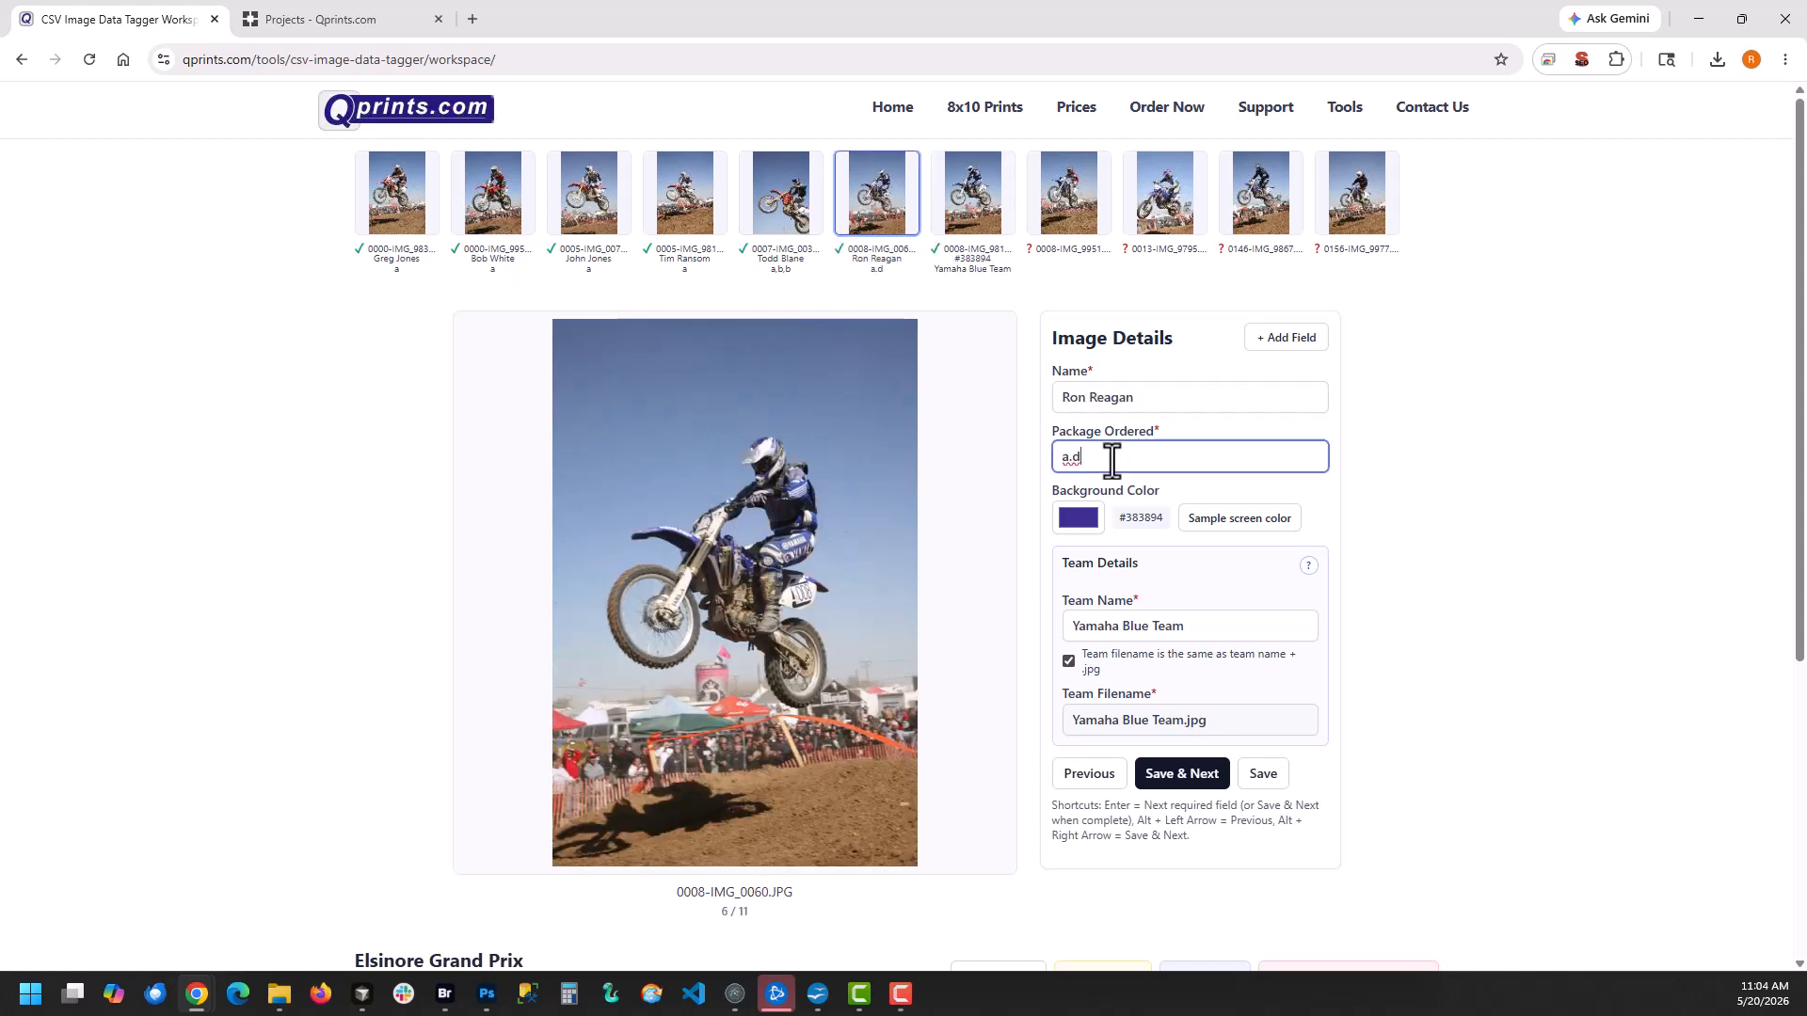
pyautogui.write('b')
pyautogui.press('Return')
# Enter the rider's name and packages a,b for 0008-IMG_9811 and save it
pyautogui.write('John Smith')
pyautogui.press('Return')
pyautogui.write('a')
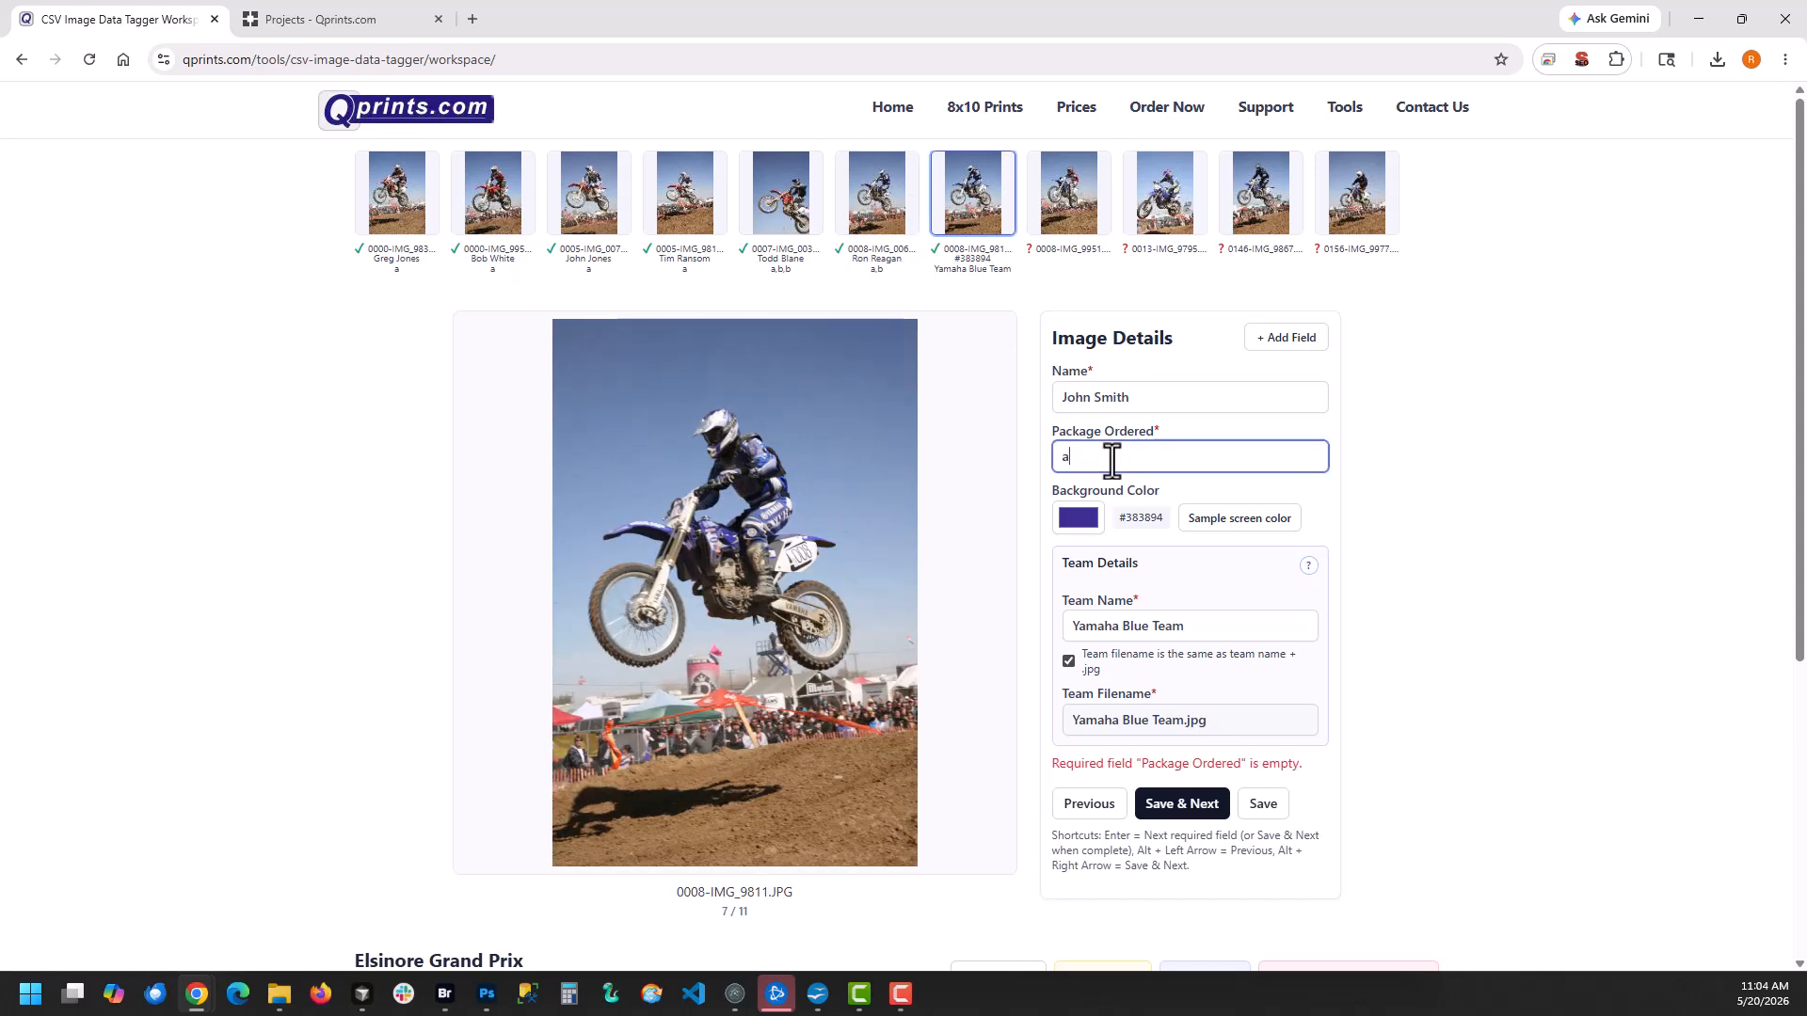
pyautogui.write(',b')
pyautogui.press('Return')
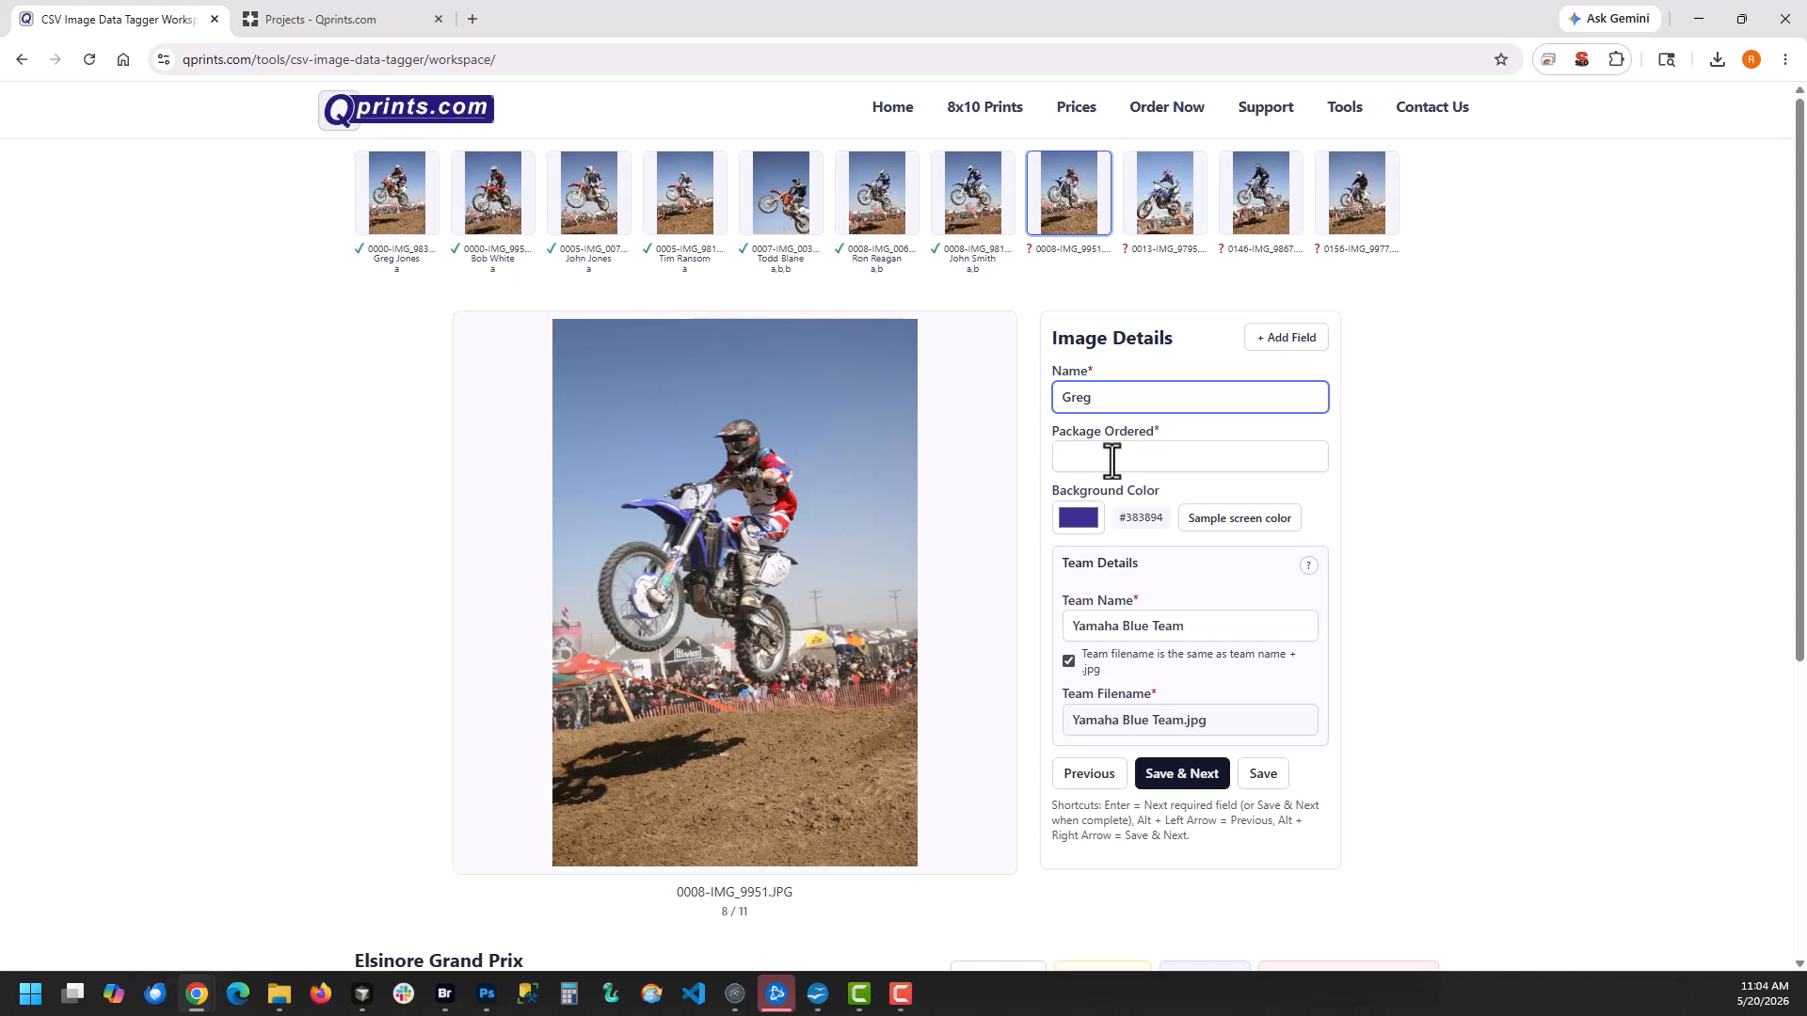
# Enter each rider's name and package a for 0008-IMG_9951 and 0013-IMG_9795, saving each image
pyautogui.press('Return')
pyautogui.write('a')
pyautogui.press('Return')
pyautogui.press('Return')
pyautogui.write('a')
# Enter the rider's name and packages a,b for 0146-IMG_9867 and save it
pyautogui.press('Return')
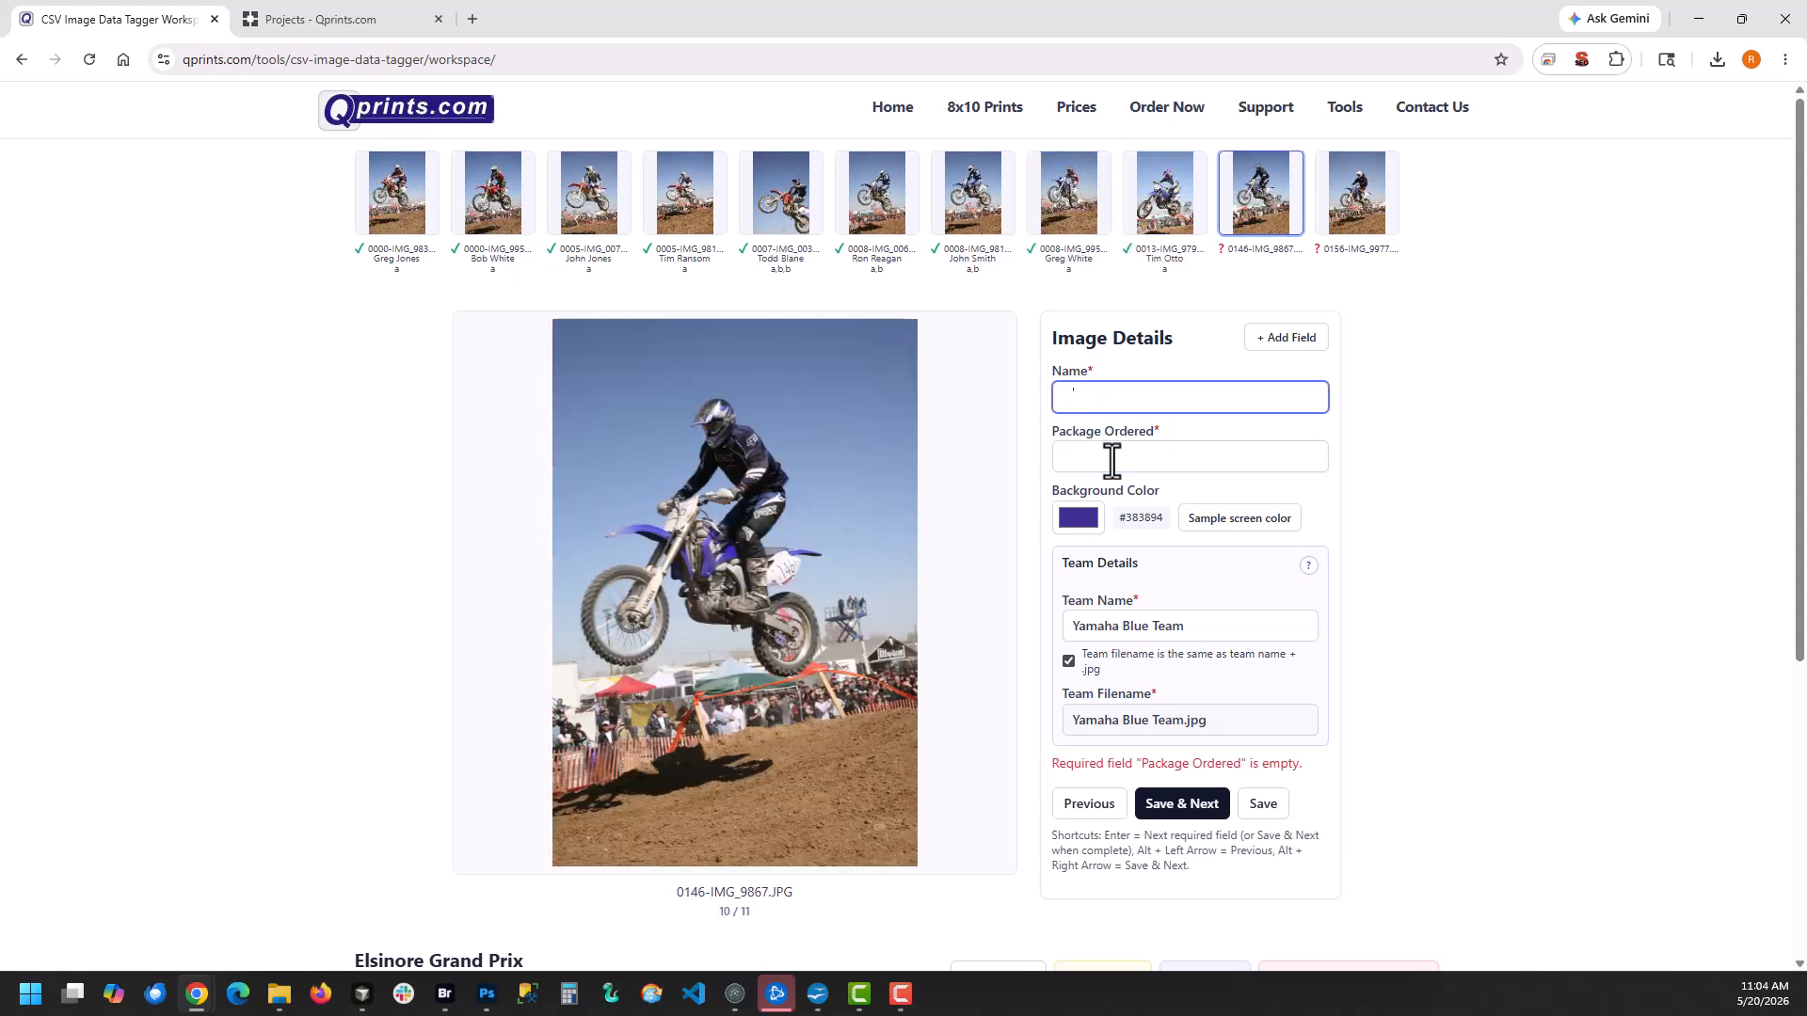
pyautogui.press('Return')
pyautogui.write('a,b')
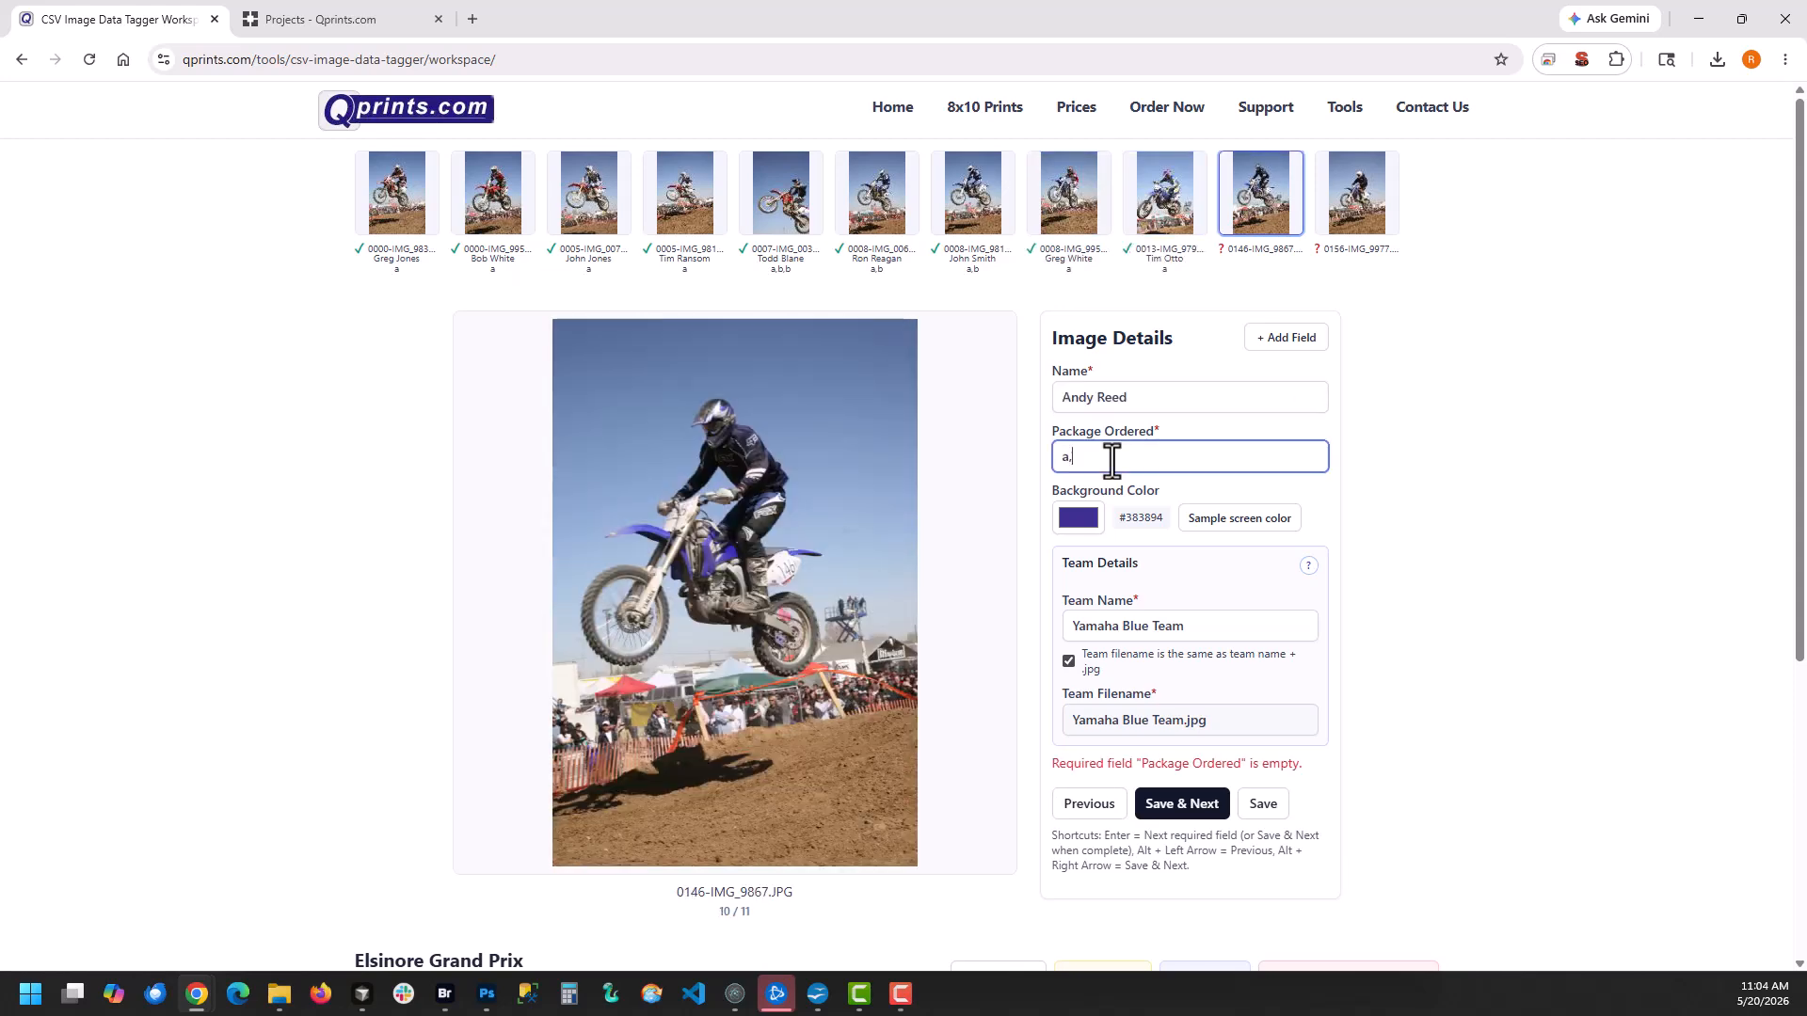
pyautogui.press('Return')
pyautogui.press('Return')
# Enter the rider's name and package a for the last image, 0156-IMG_9977, save it and open the data review
pyautogui.write('a')
pyautogui.press('Return')
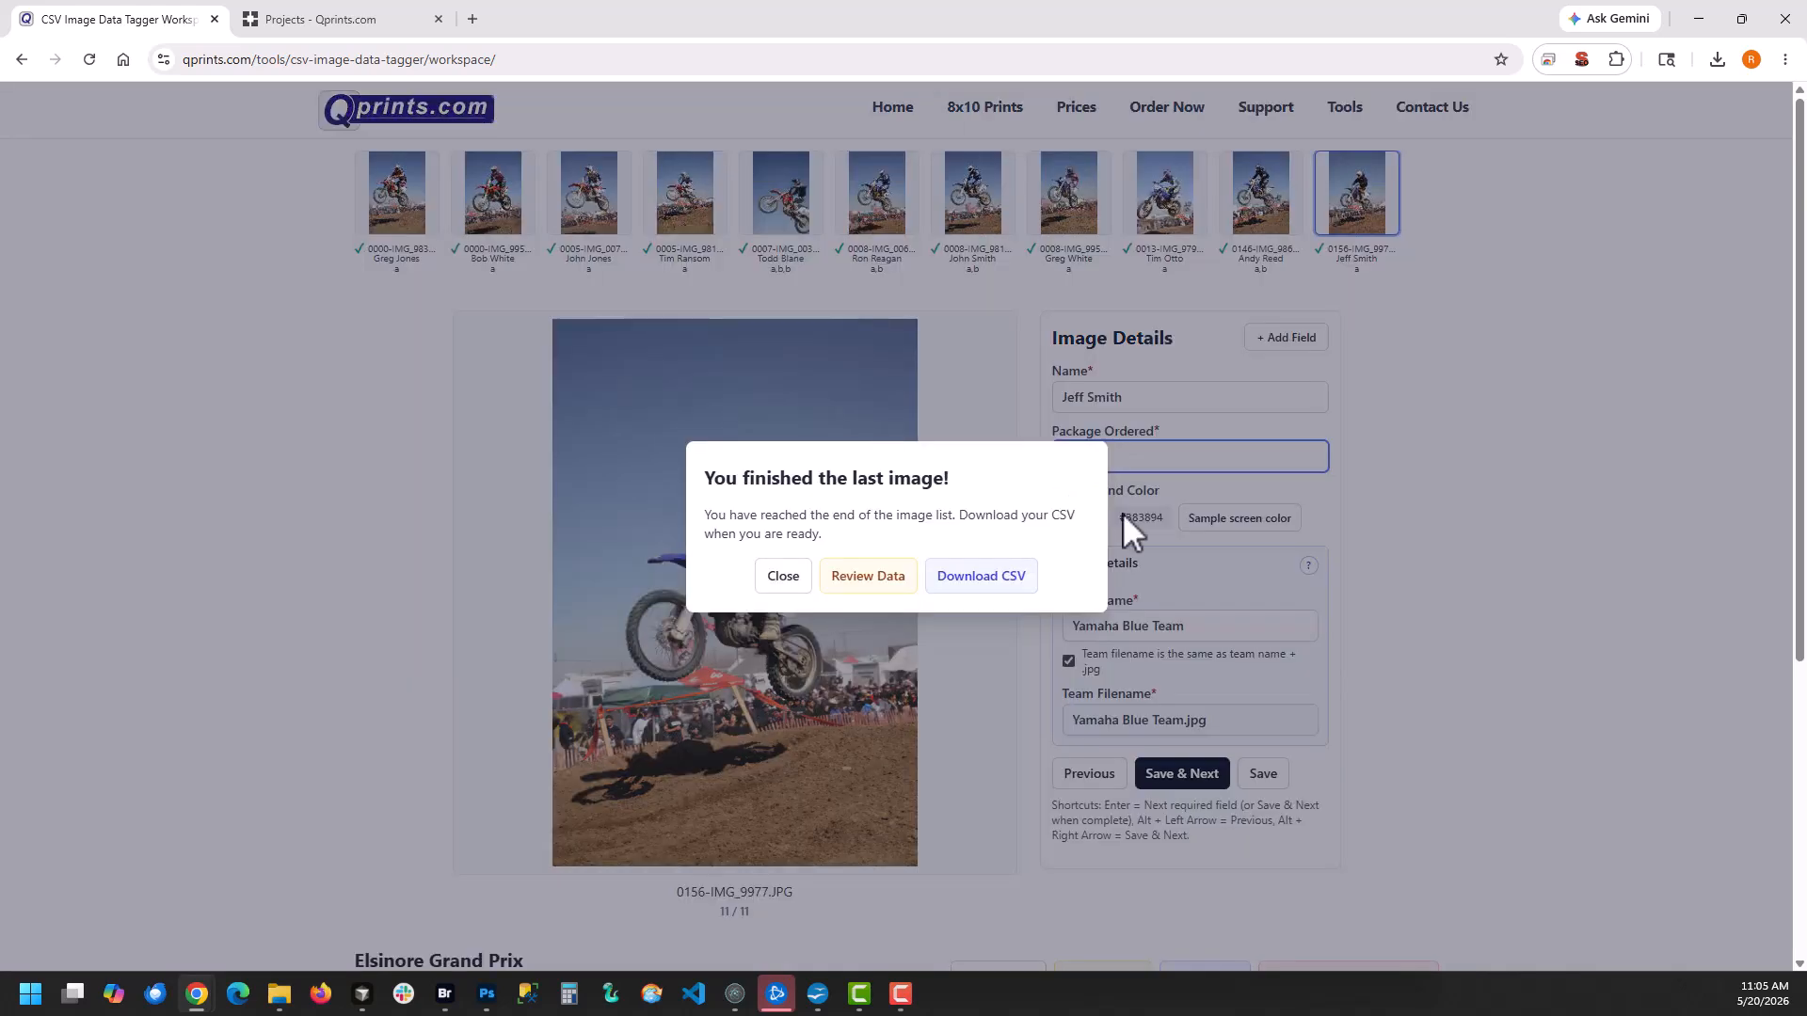
pyautogui.click(878, 567)
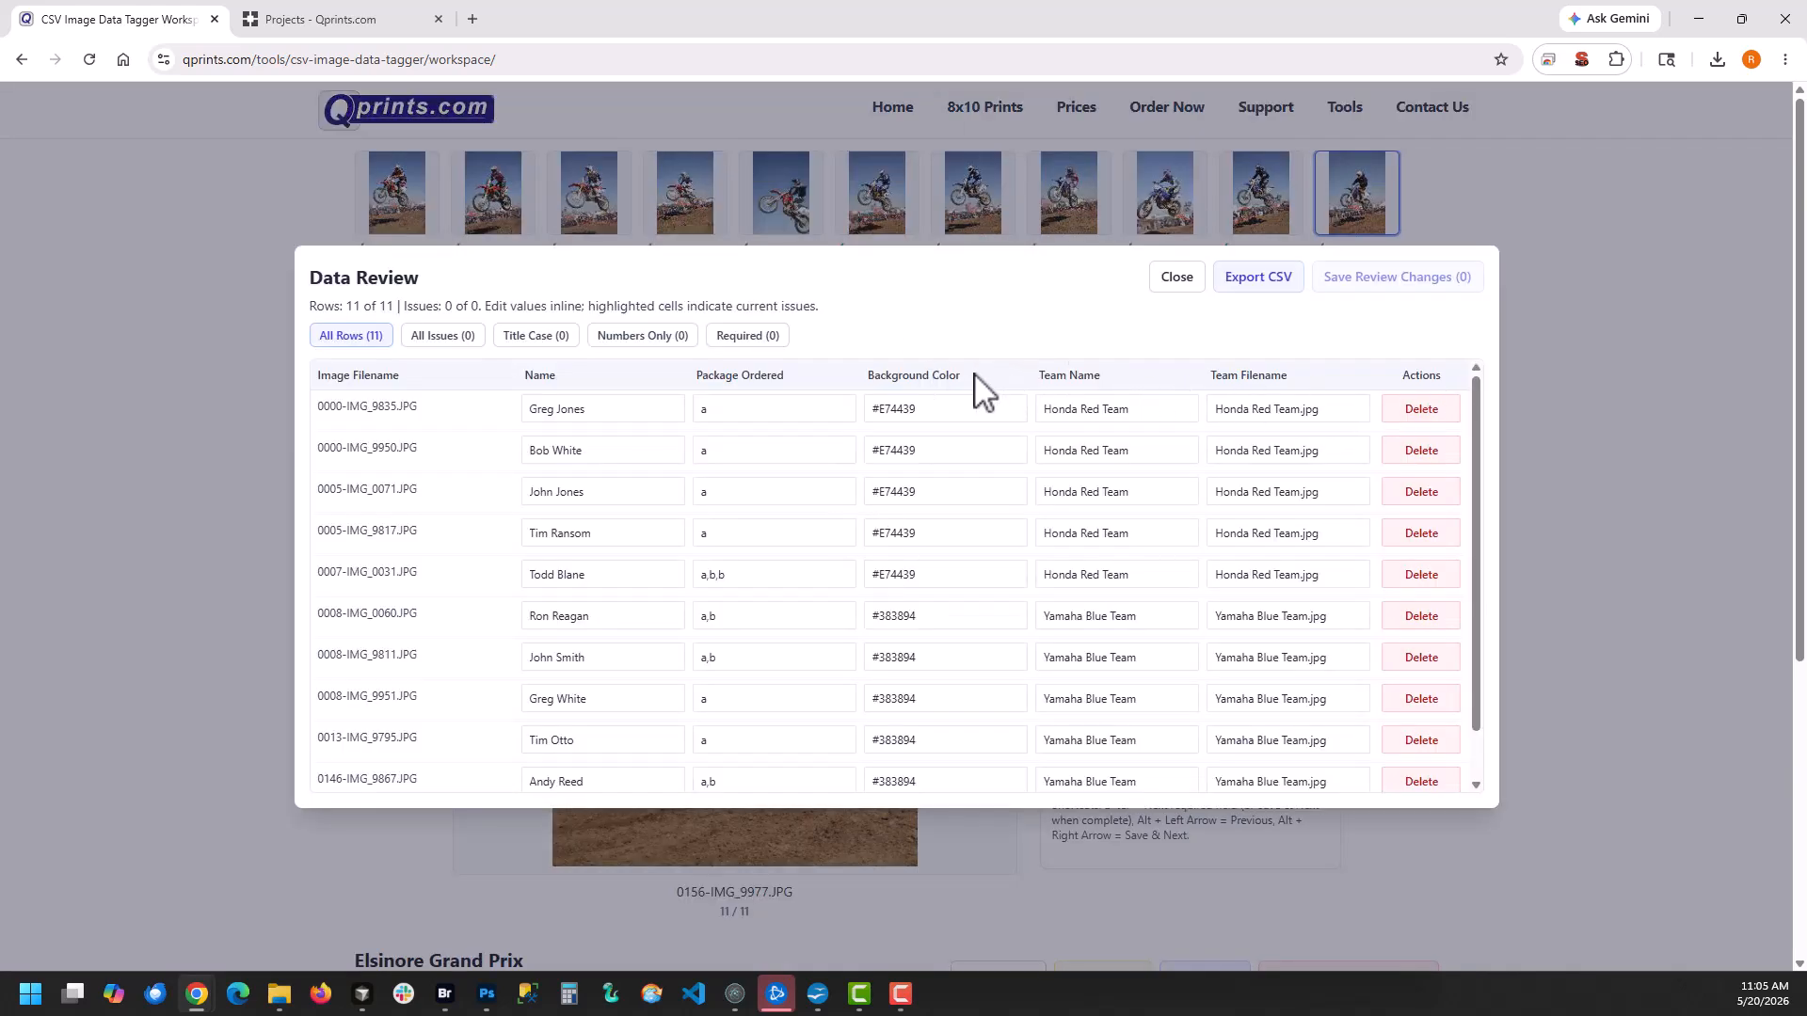
# Switch to the Qprints Projects page, open the Elsinore Grand Prix project and load elsinore-grand-prix-2026-05-20 (1).csv for CSV import
pyautogui.hotkey('ctrl', 'Tab')
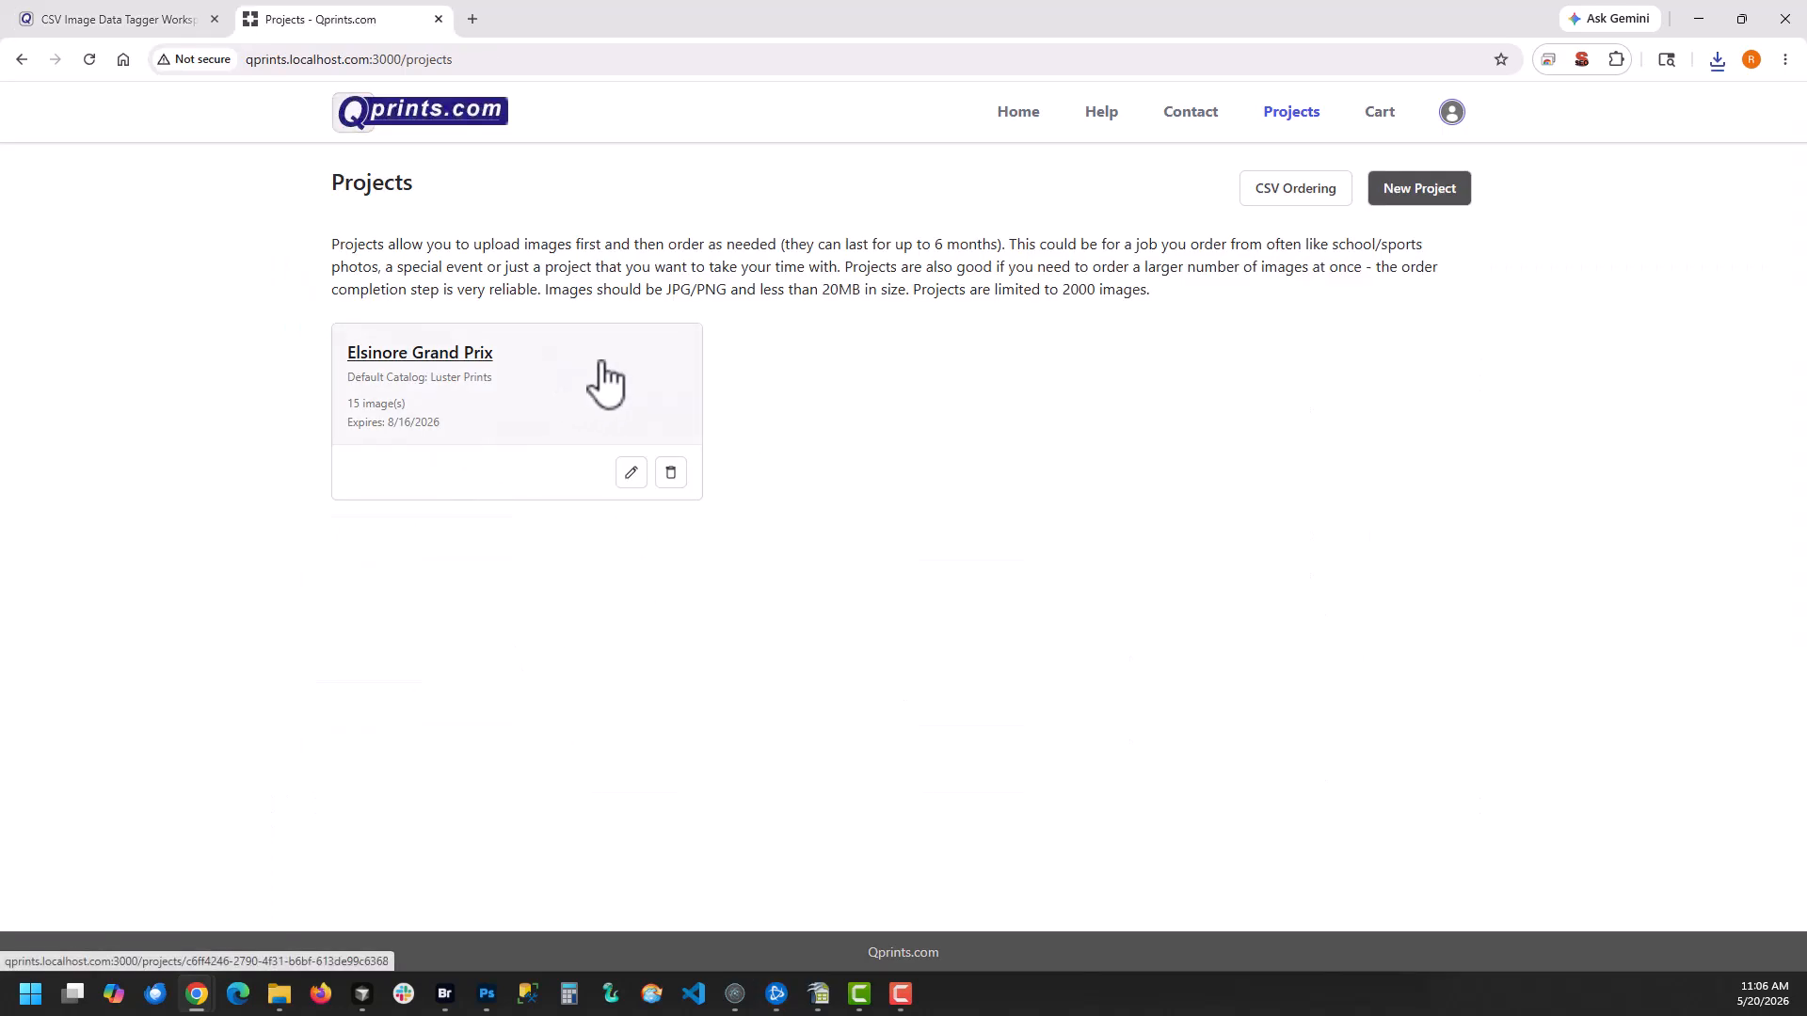
pyautogui.click(433, 362)
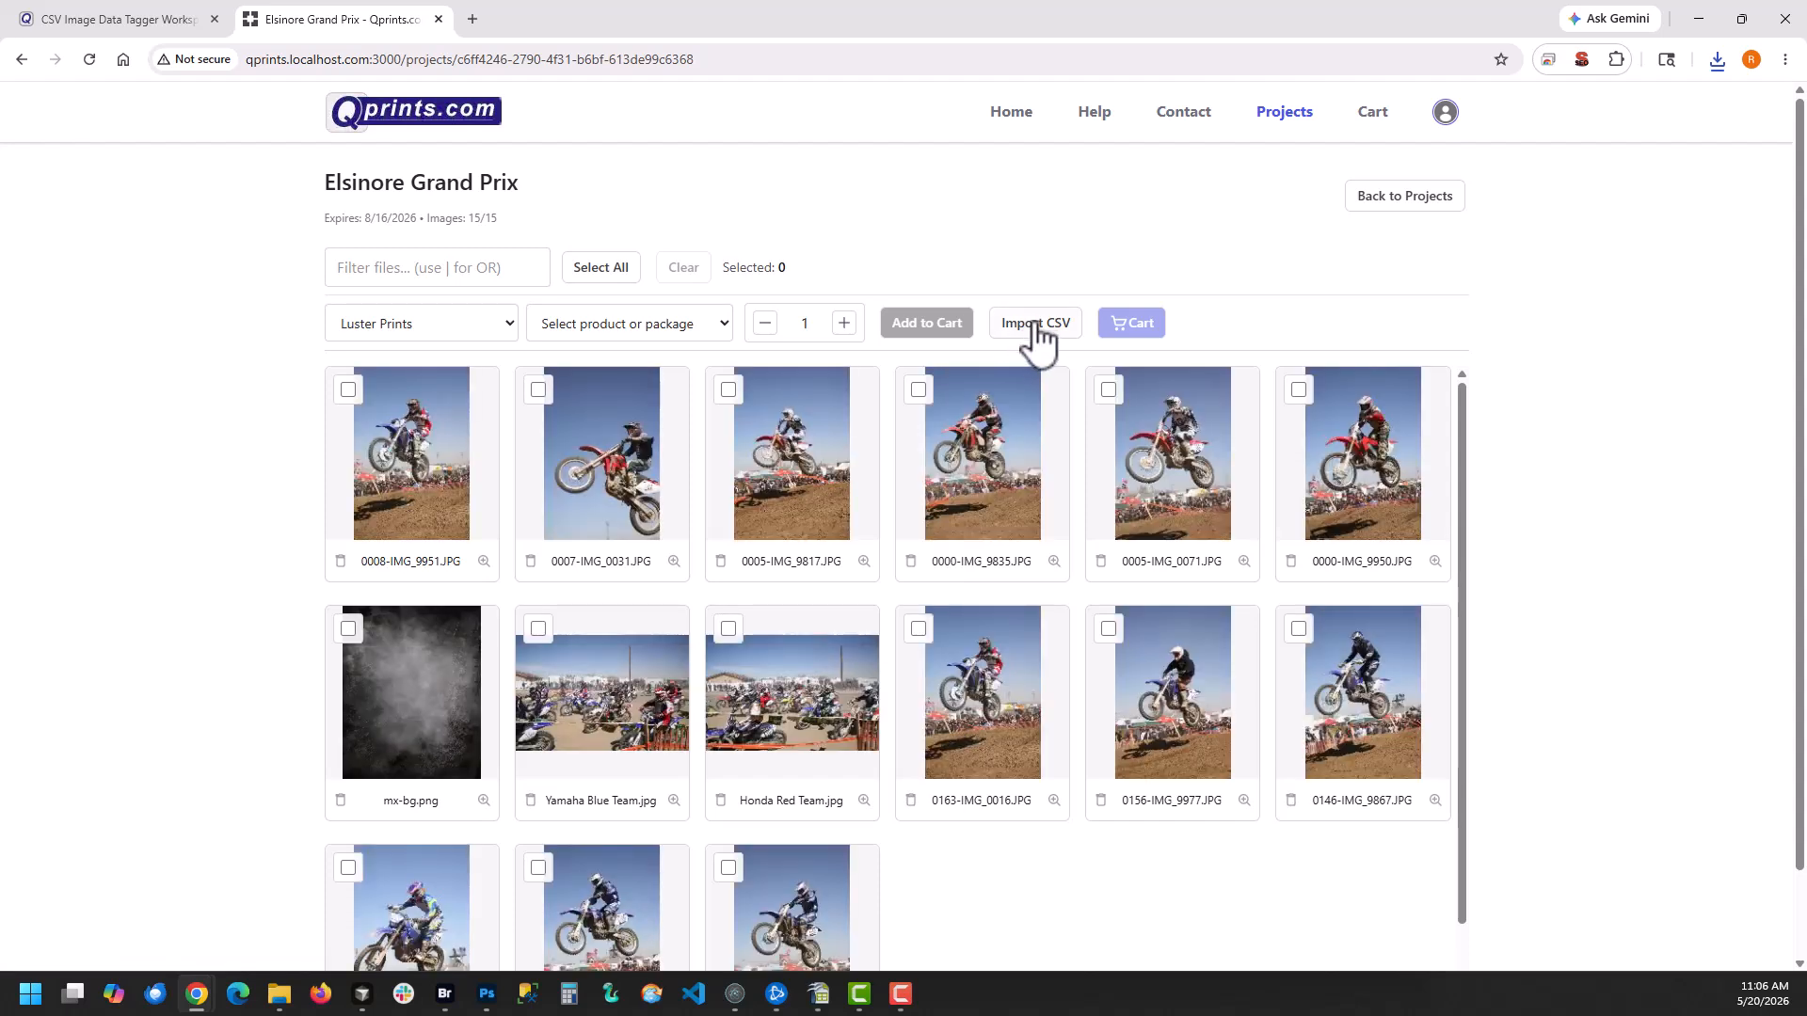
pyautogui.click(1036, 329)
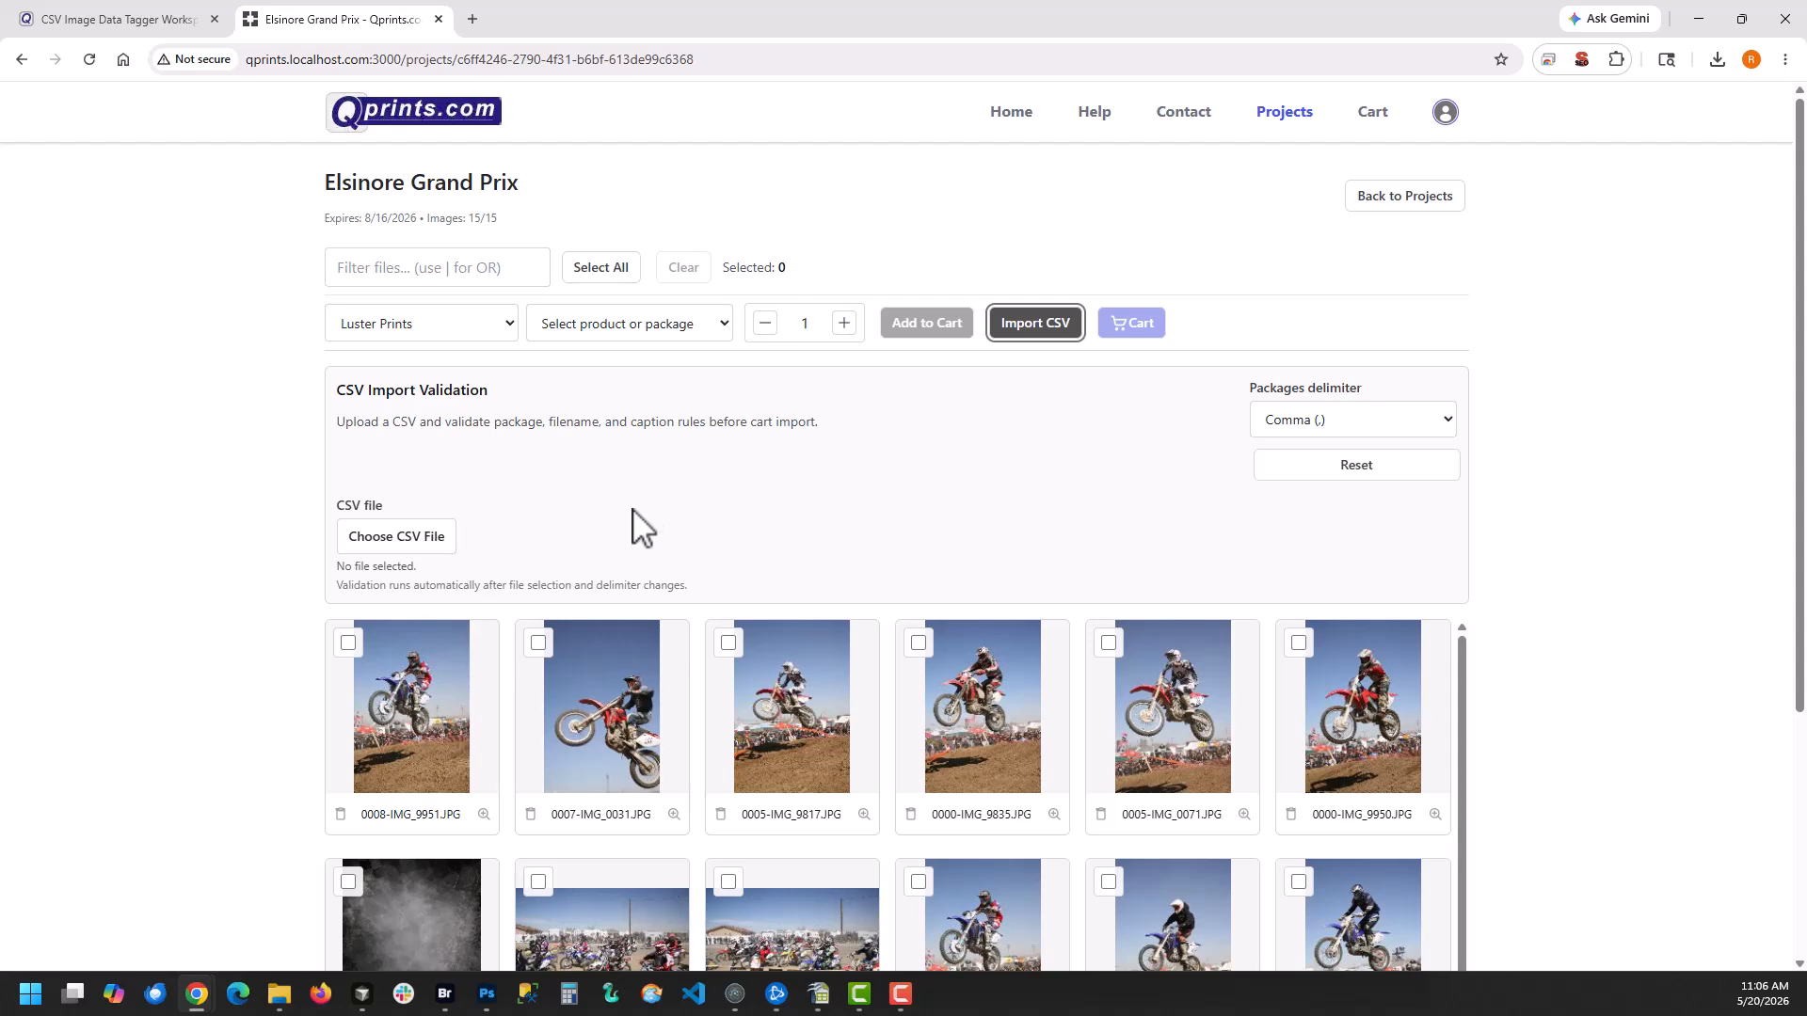
pyautogui.click(407, 543)
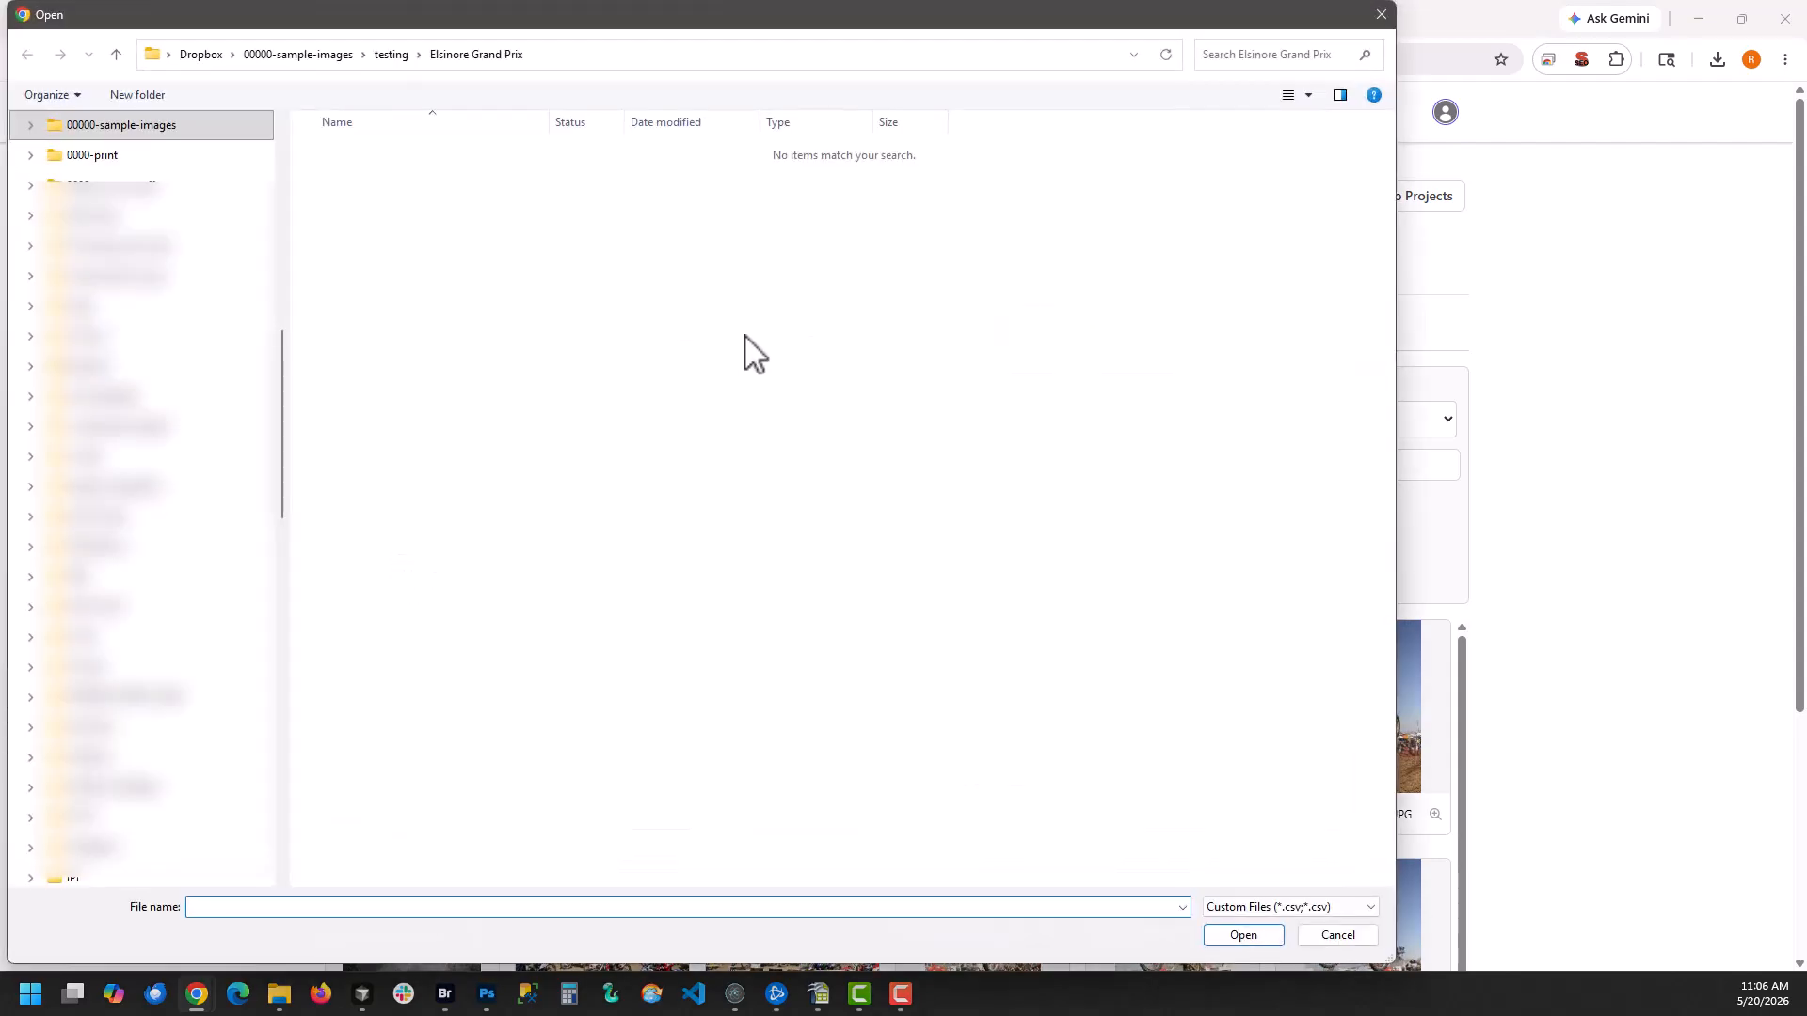
pyautogui.doubleClick(442, 217)
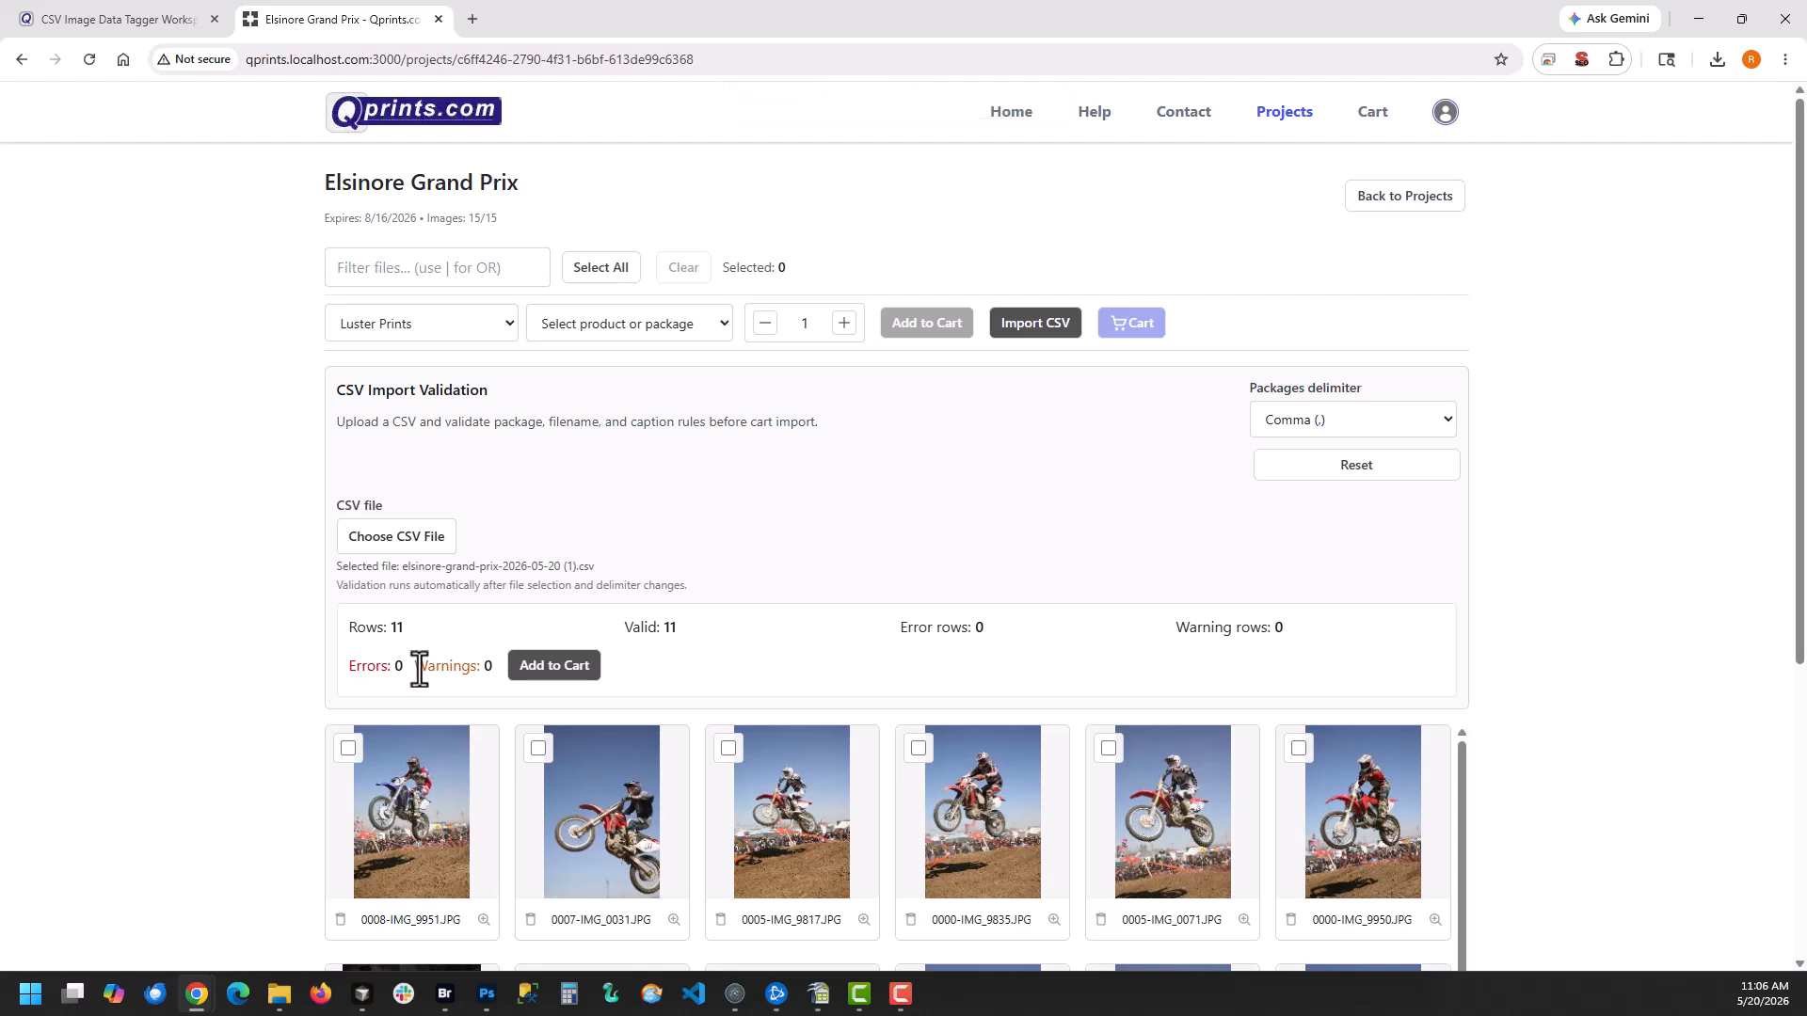
# Add the validated CSV rows to the cart and open the shopping cart
pyautogui.click(553, 666)
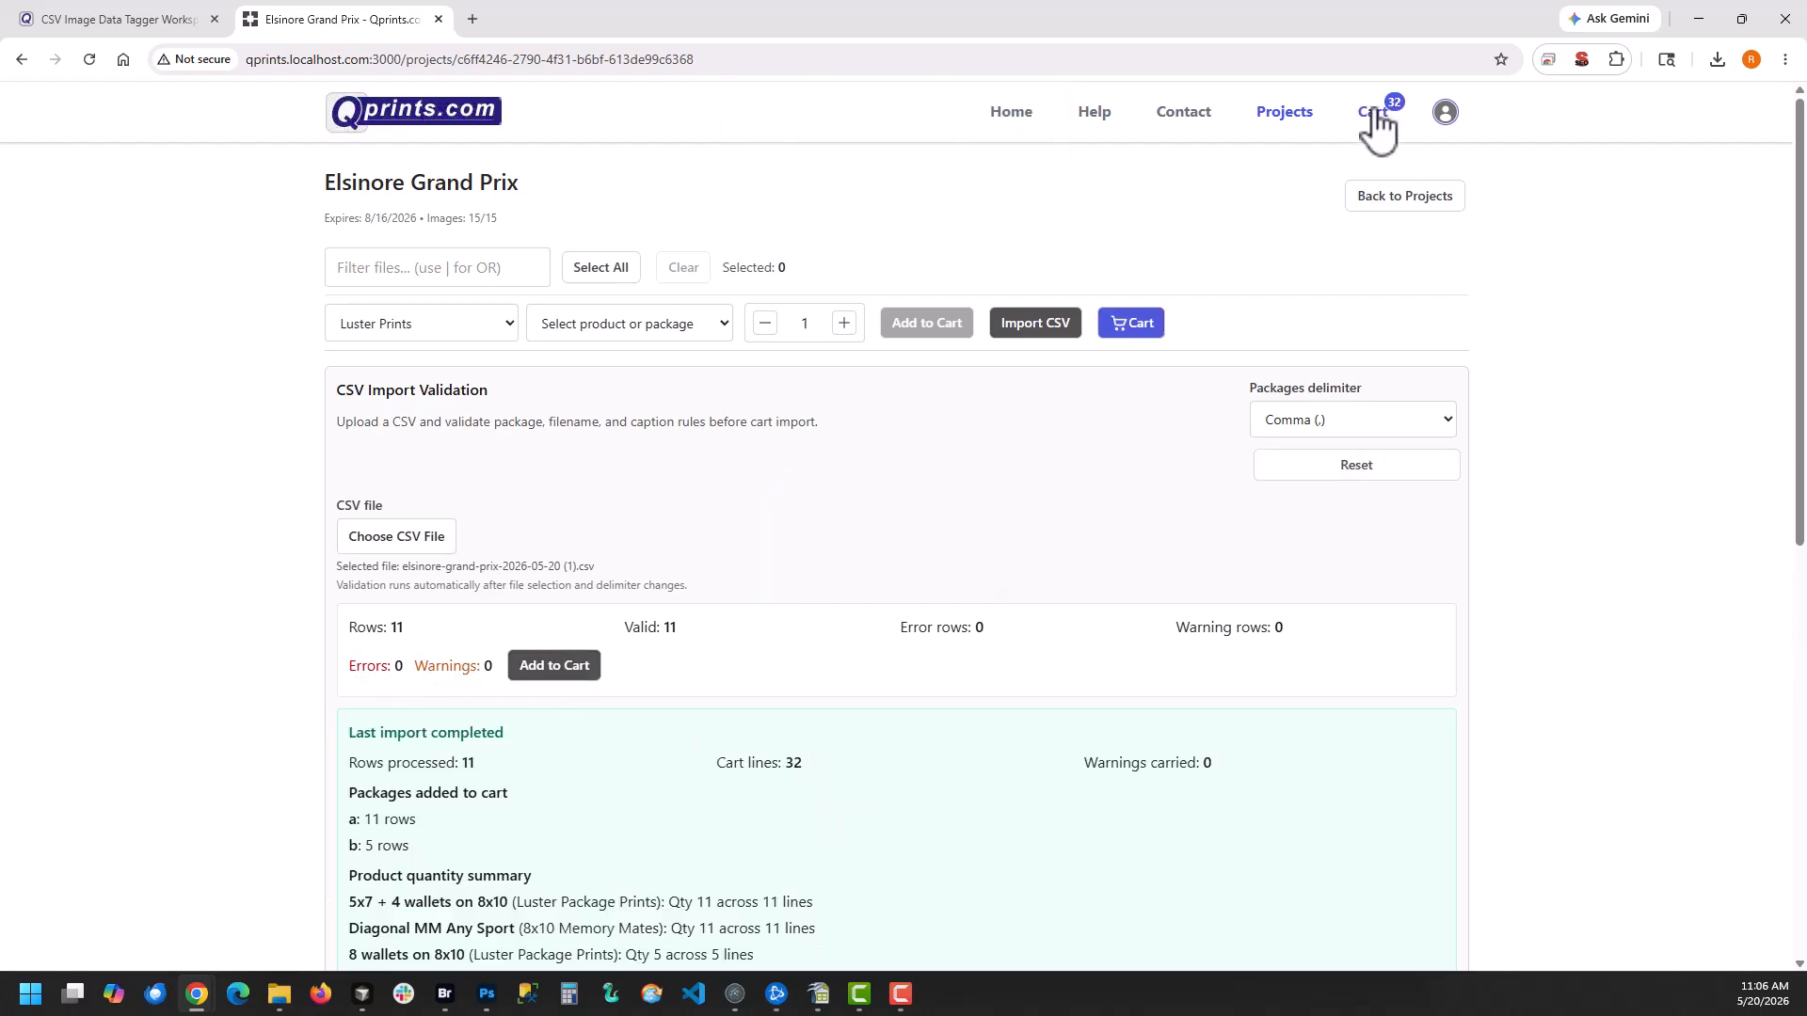
pyautogui.click(1372, 114)
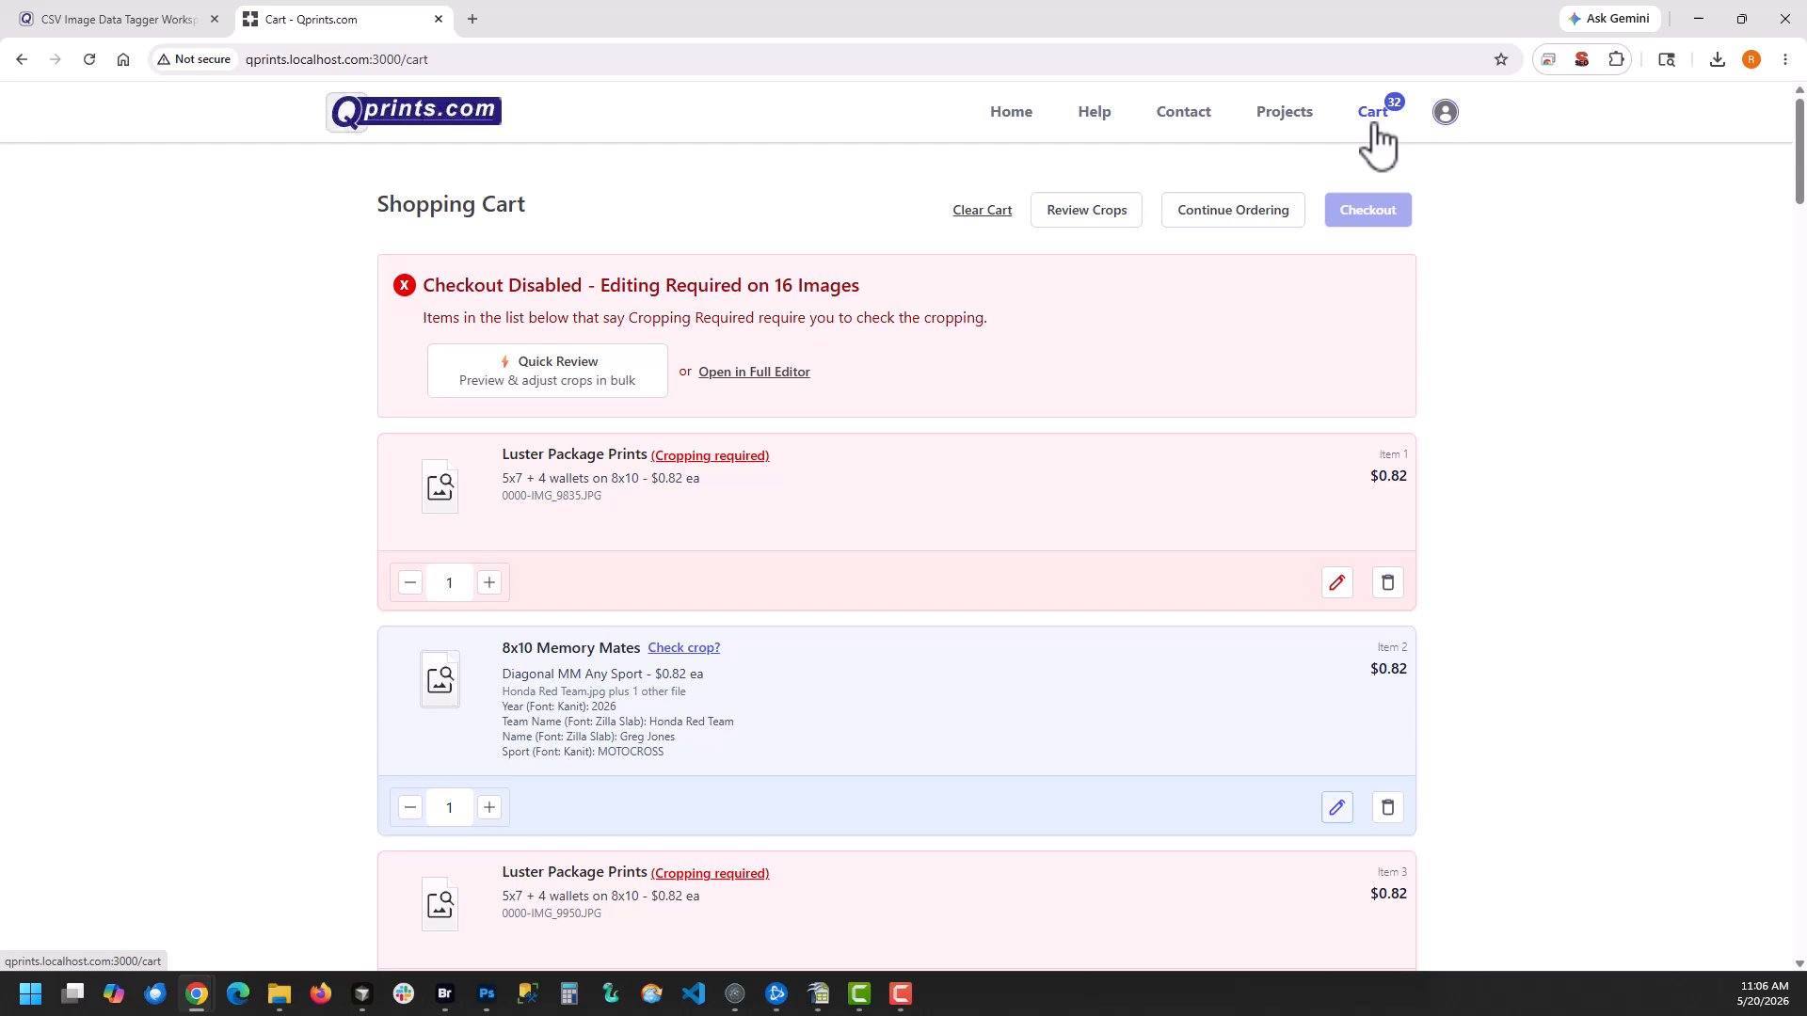
# Open the cart items in the full editor and review the crops and templates through image 12, the custom-background memory mate
pyautogui.click(746, 373)
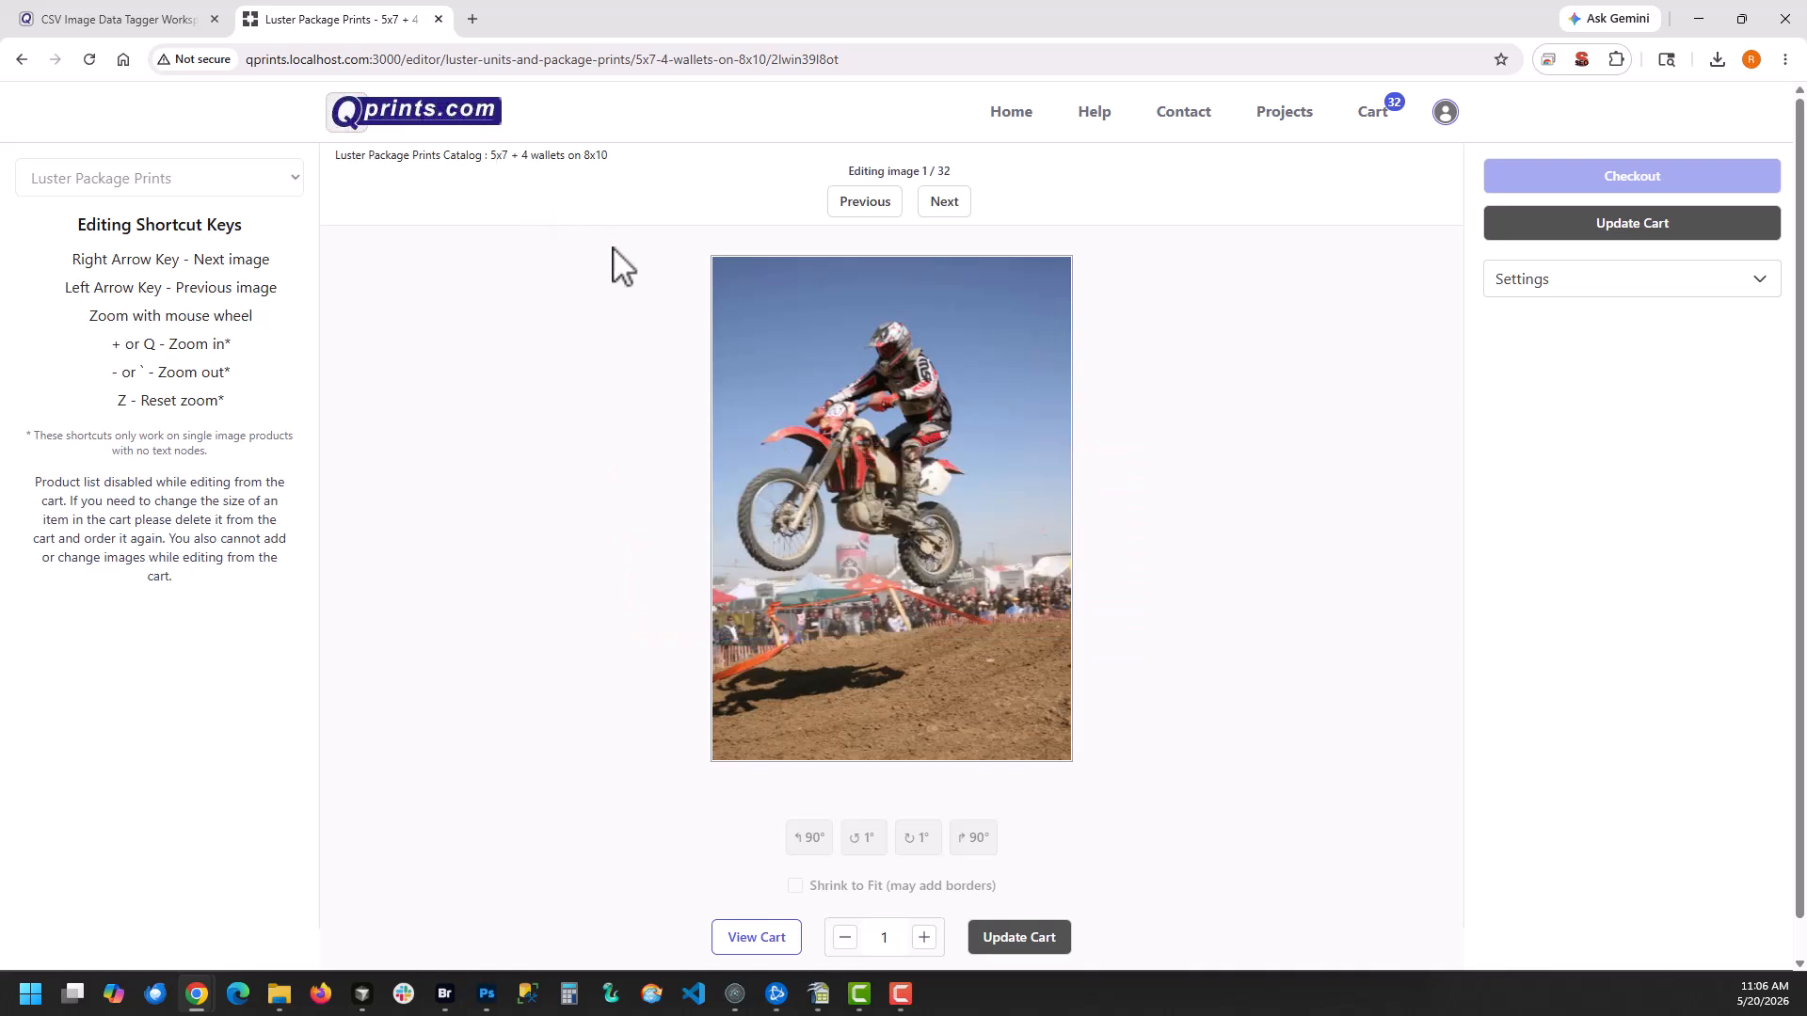
pyautogui.press('Right')
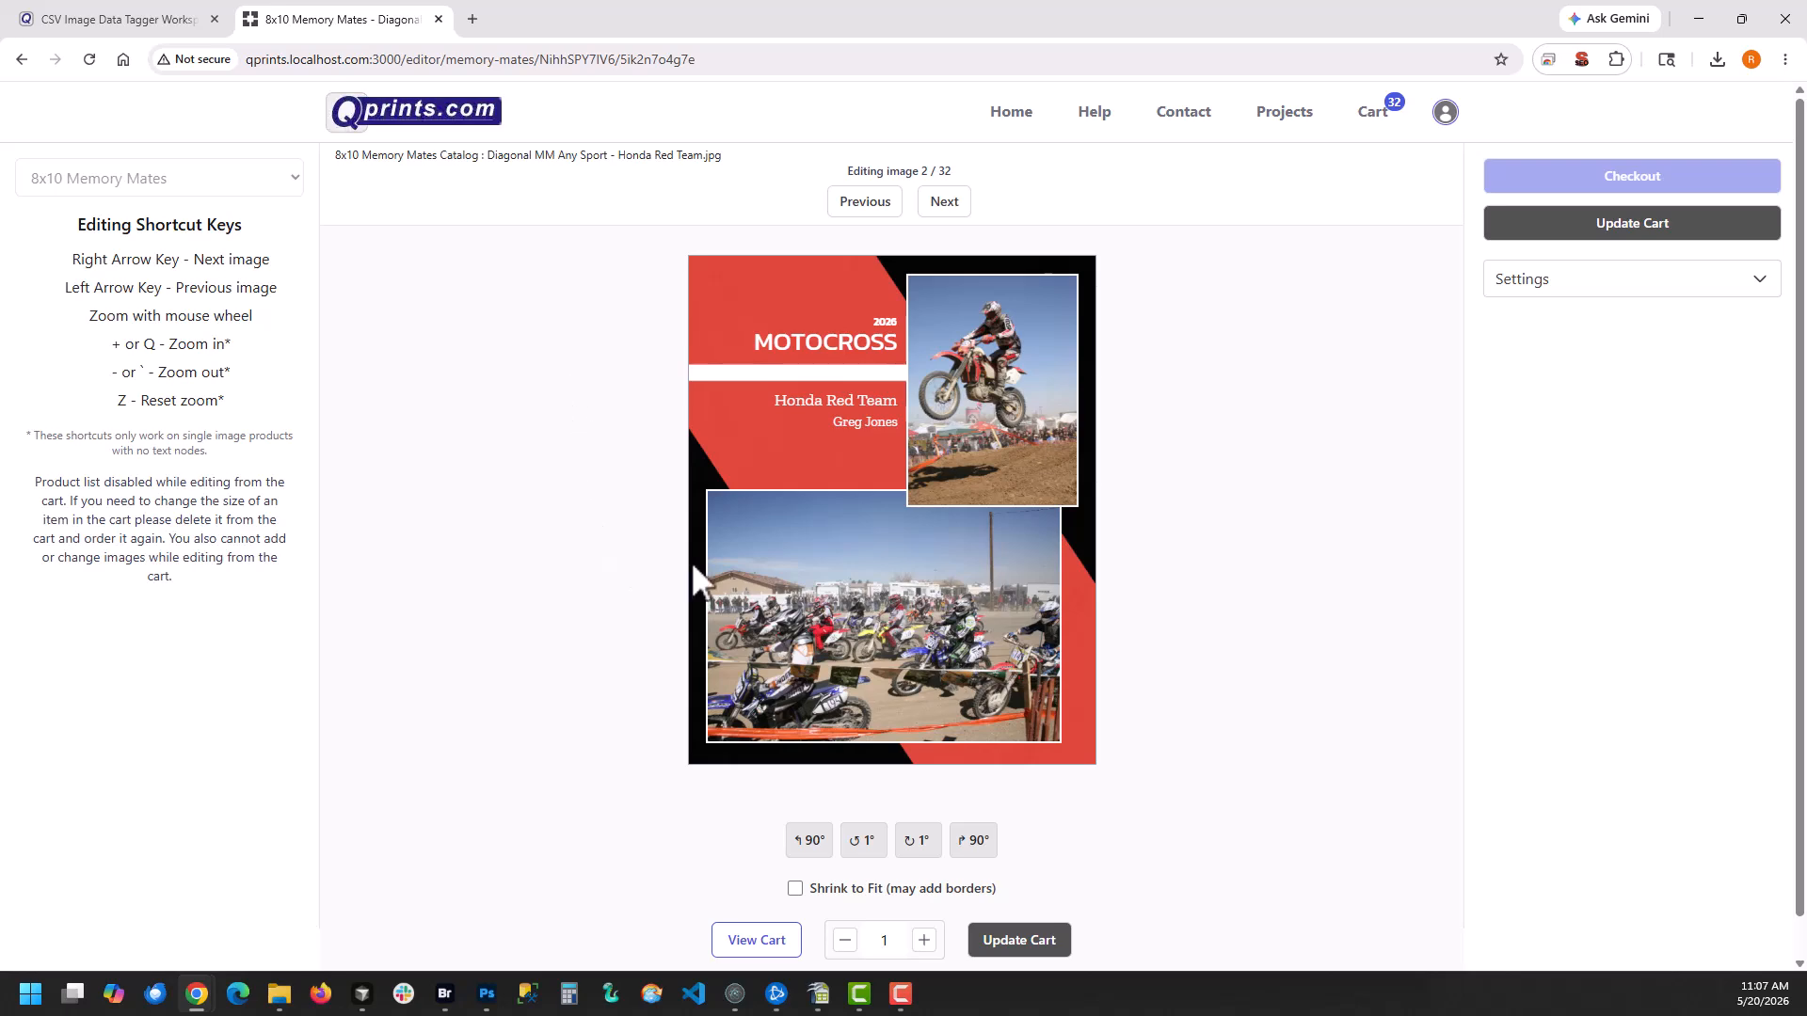
pyautogui.press('Right')
pyautogui.press('Right')
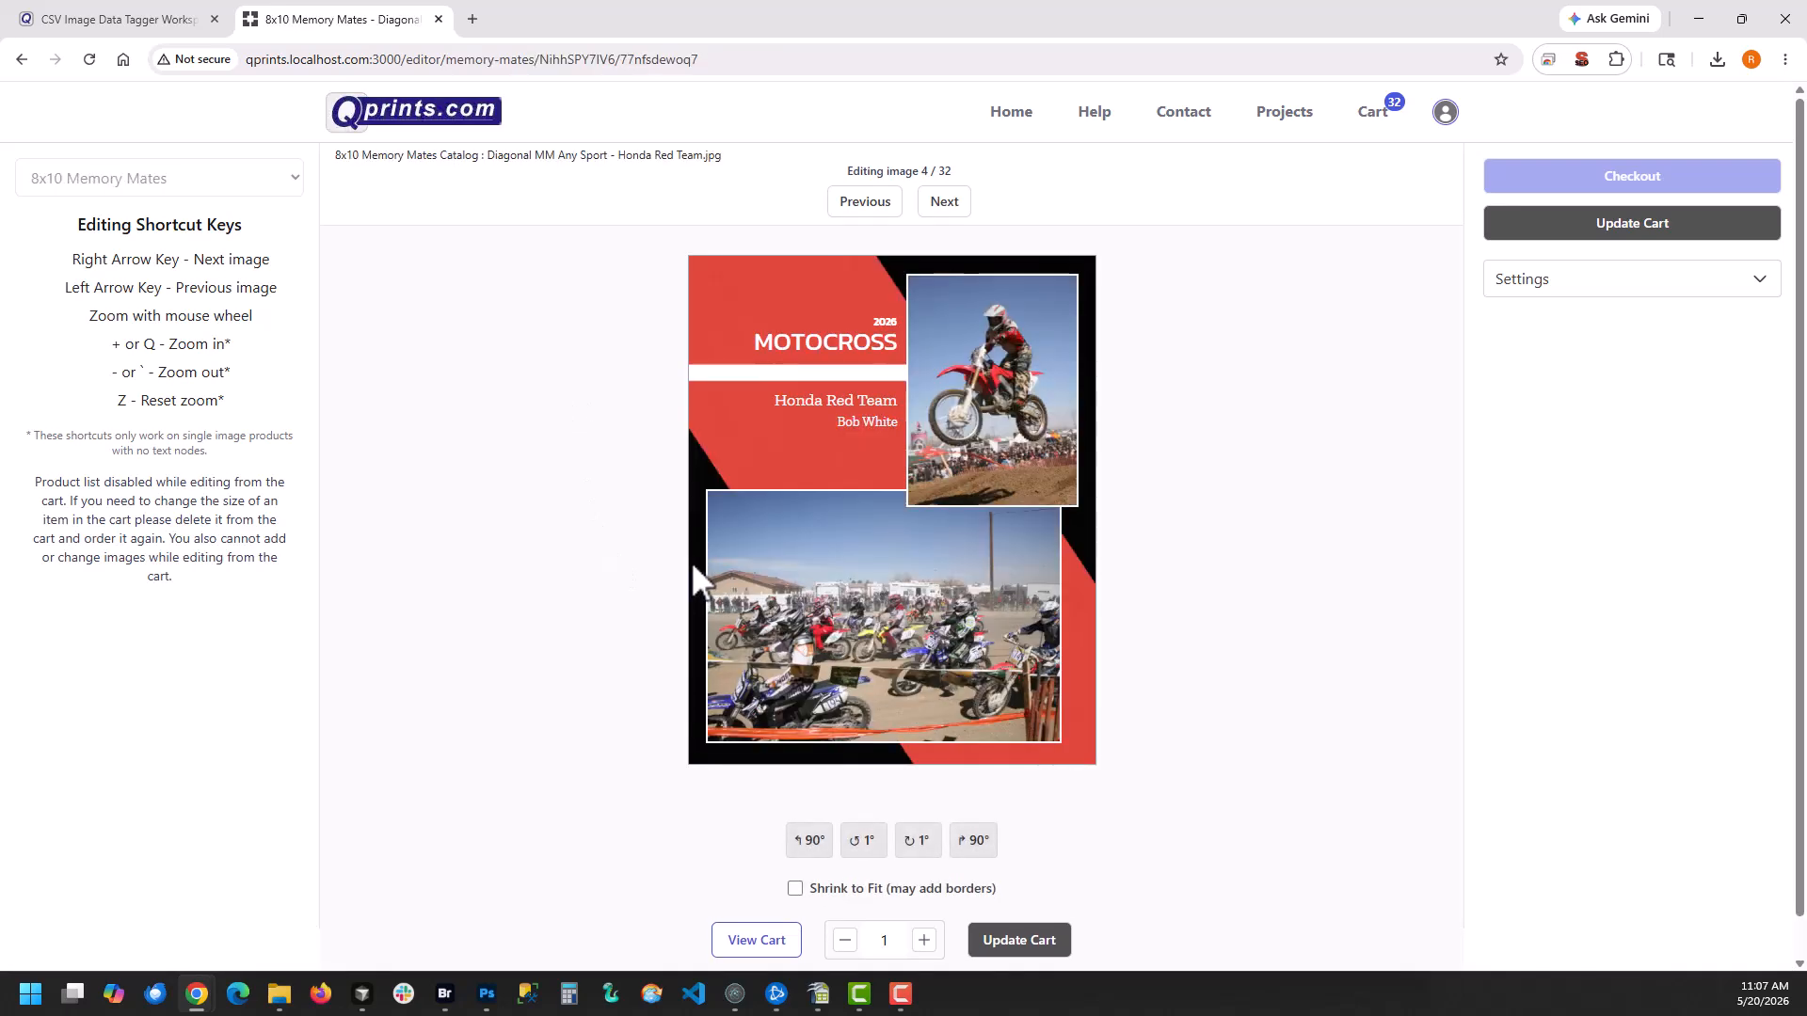
pyautogui.press('Right')
pyautogui.press('Right')
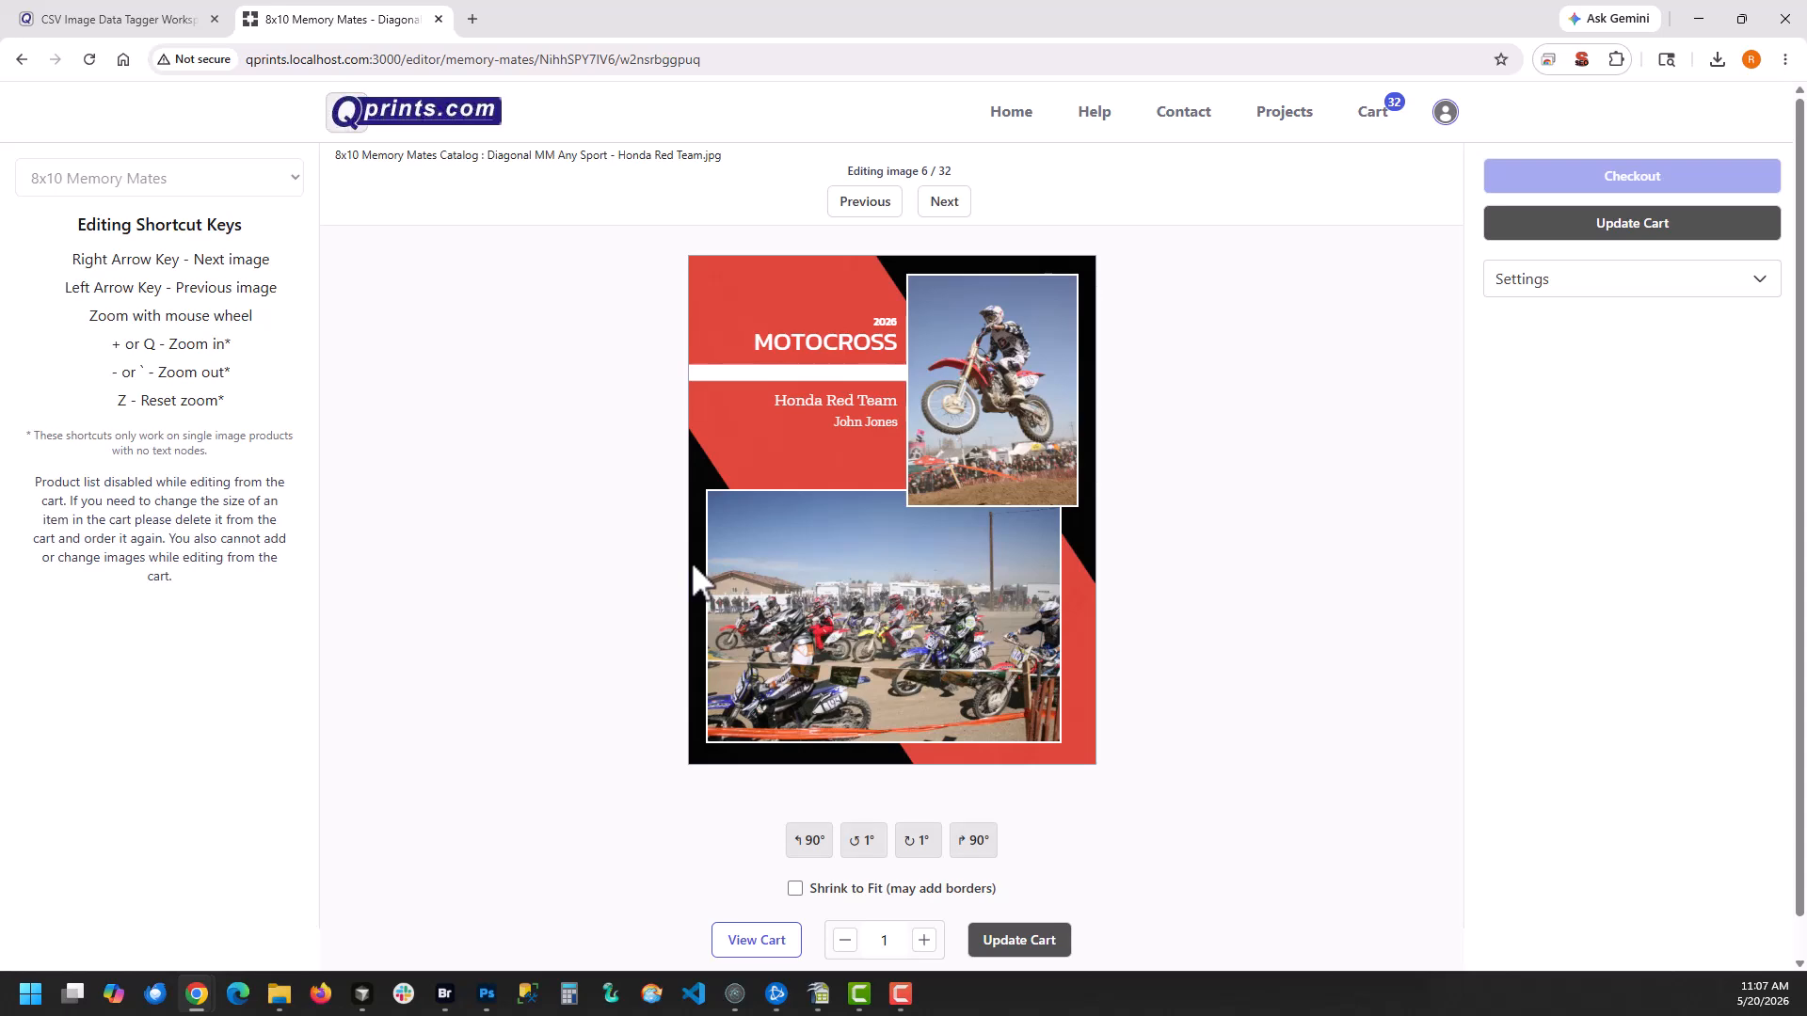
pyautogui.press('Right')
pyautogui.press('Right')
pyautogui.press('Right')
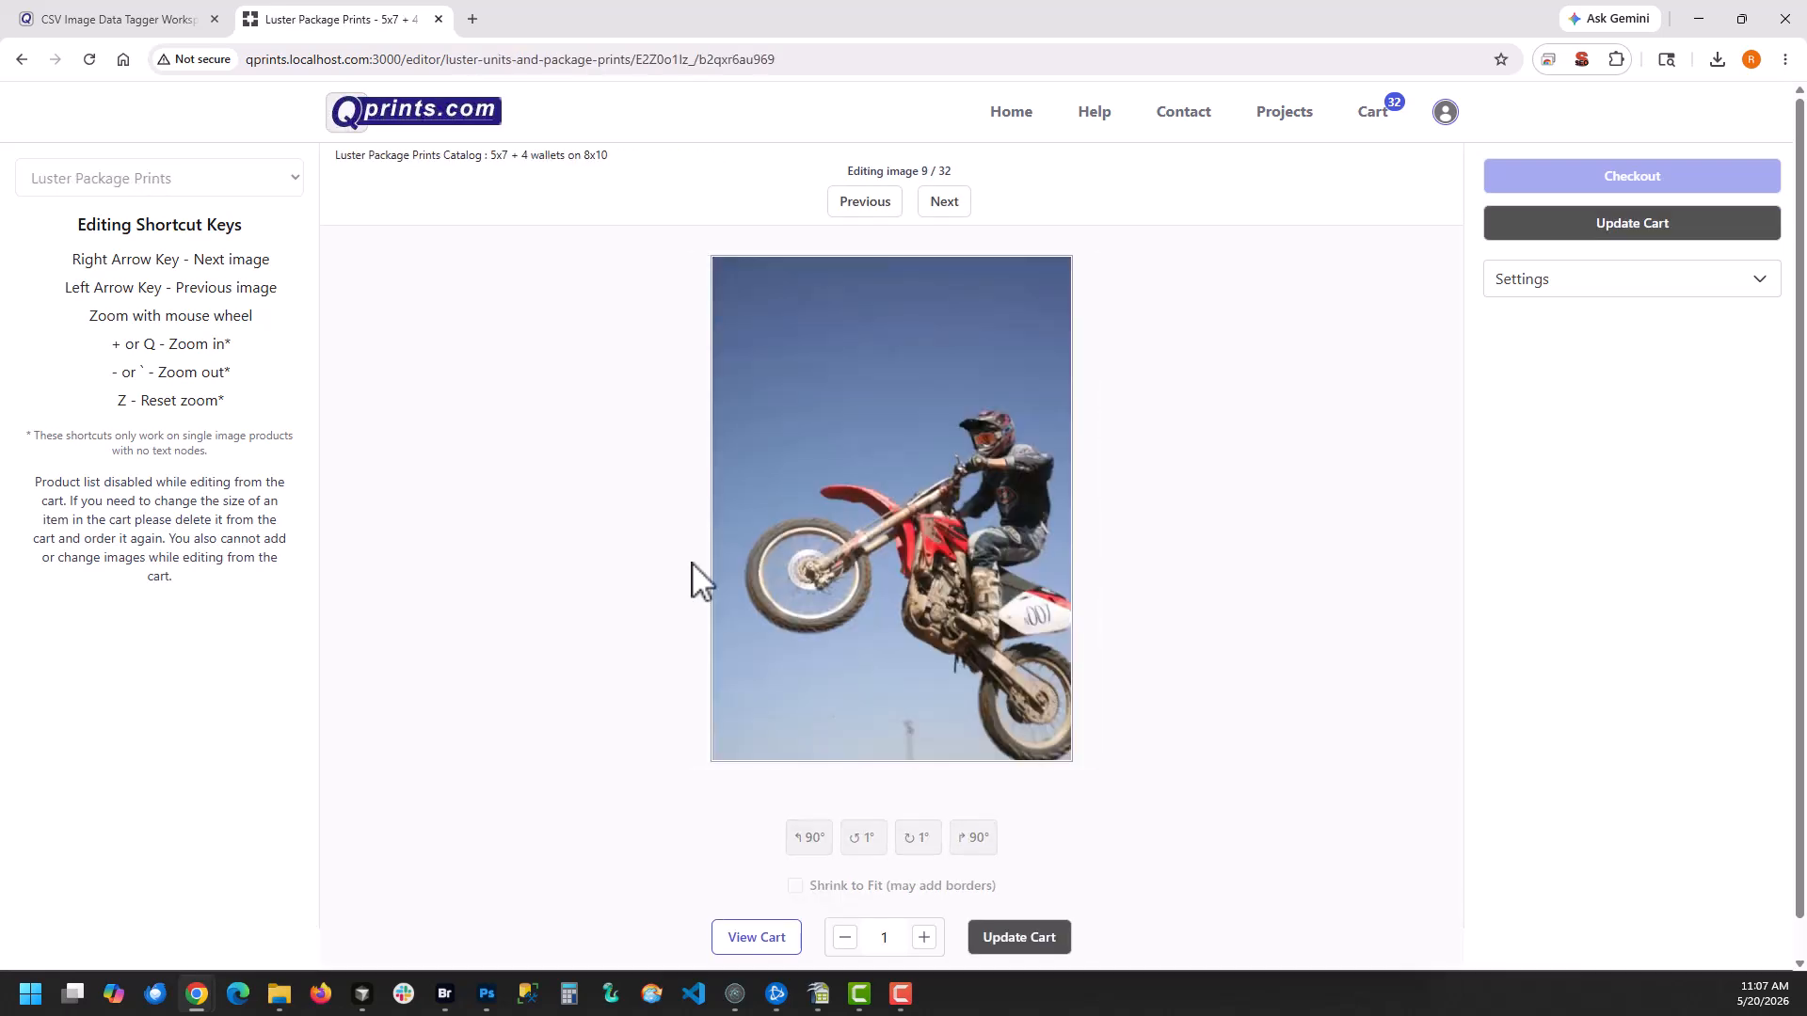
pyautogui.press('Right')
pyautogui.press('Right')
pyautogui.press('Right')
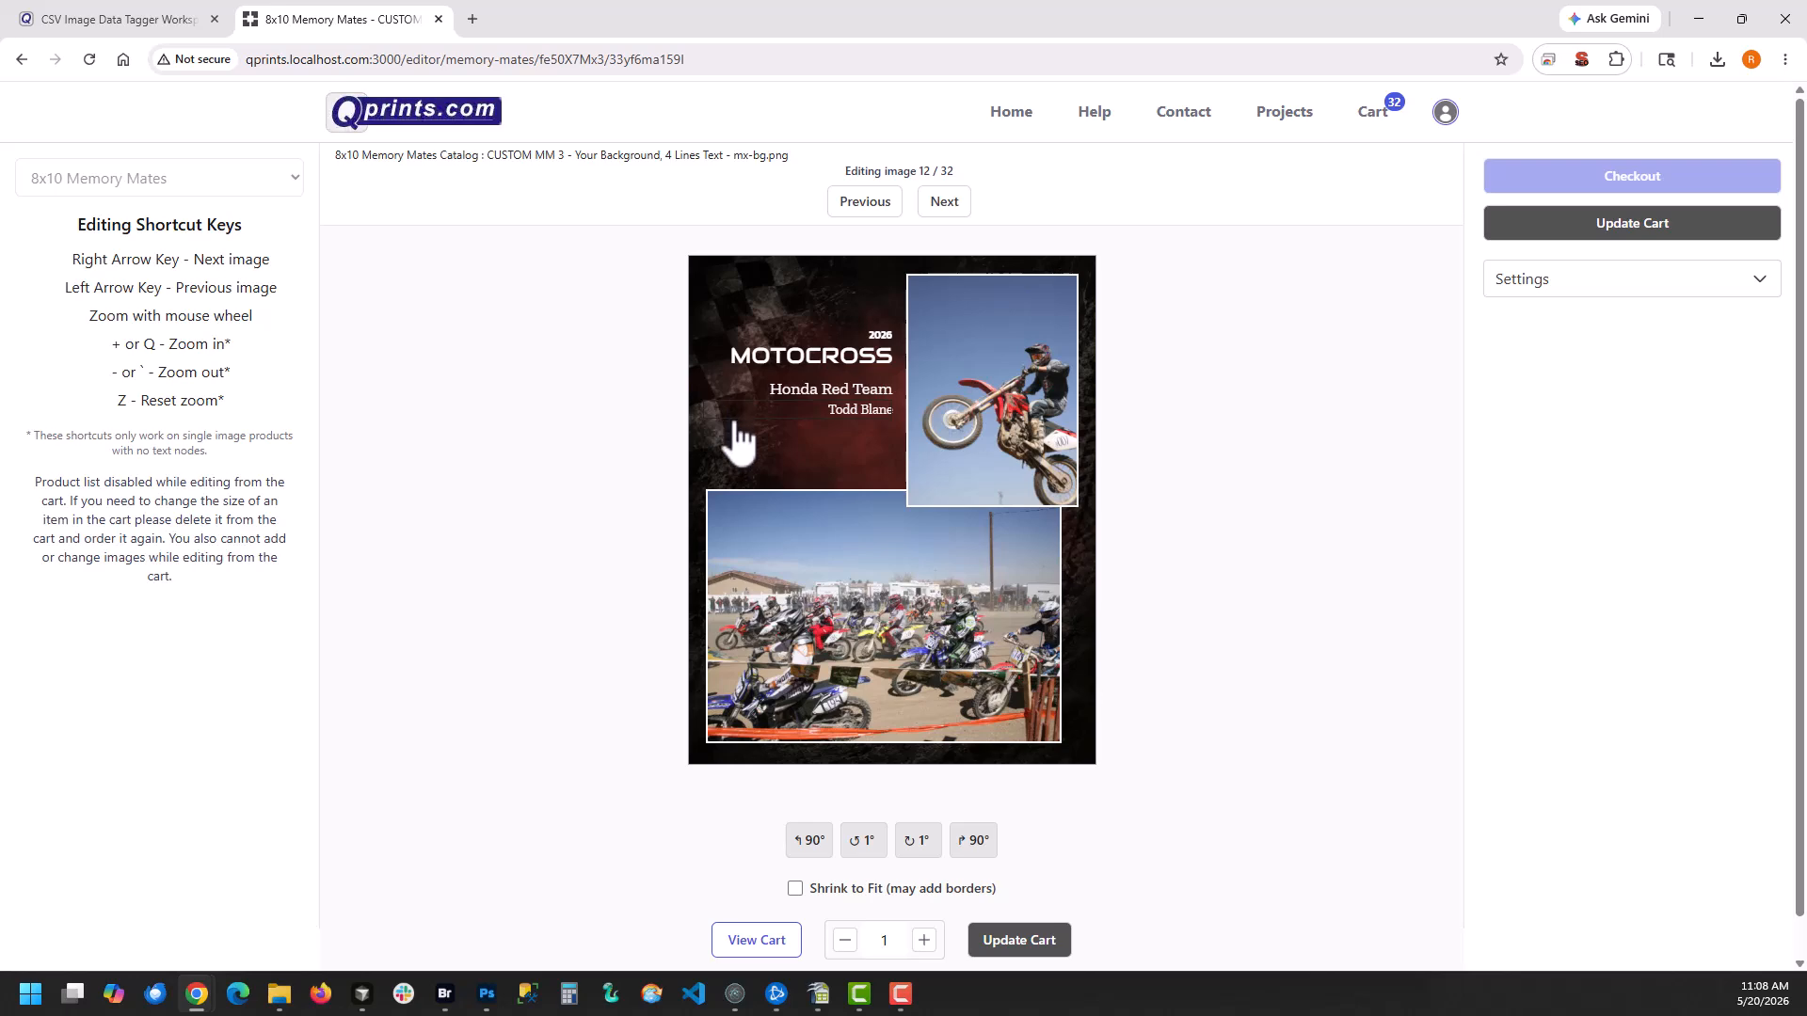
# Switch to the CSV in OpenOffice Calc, examine its Background column, and return to the Qprints editor
pyautogui.click(832, 993)
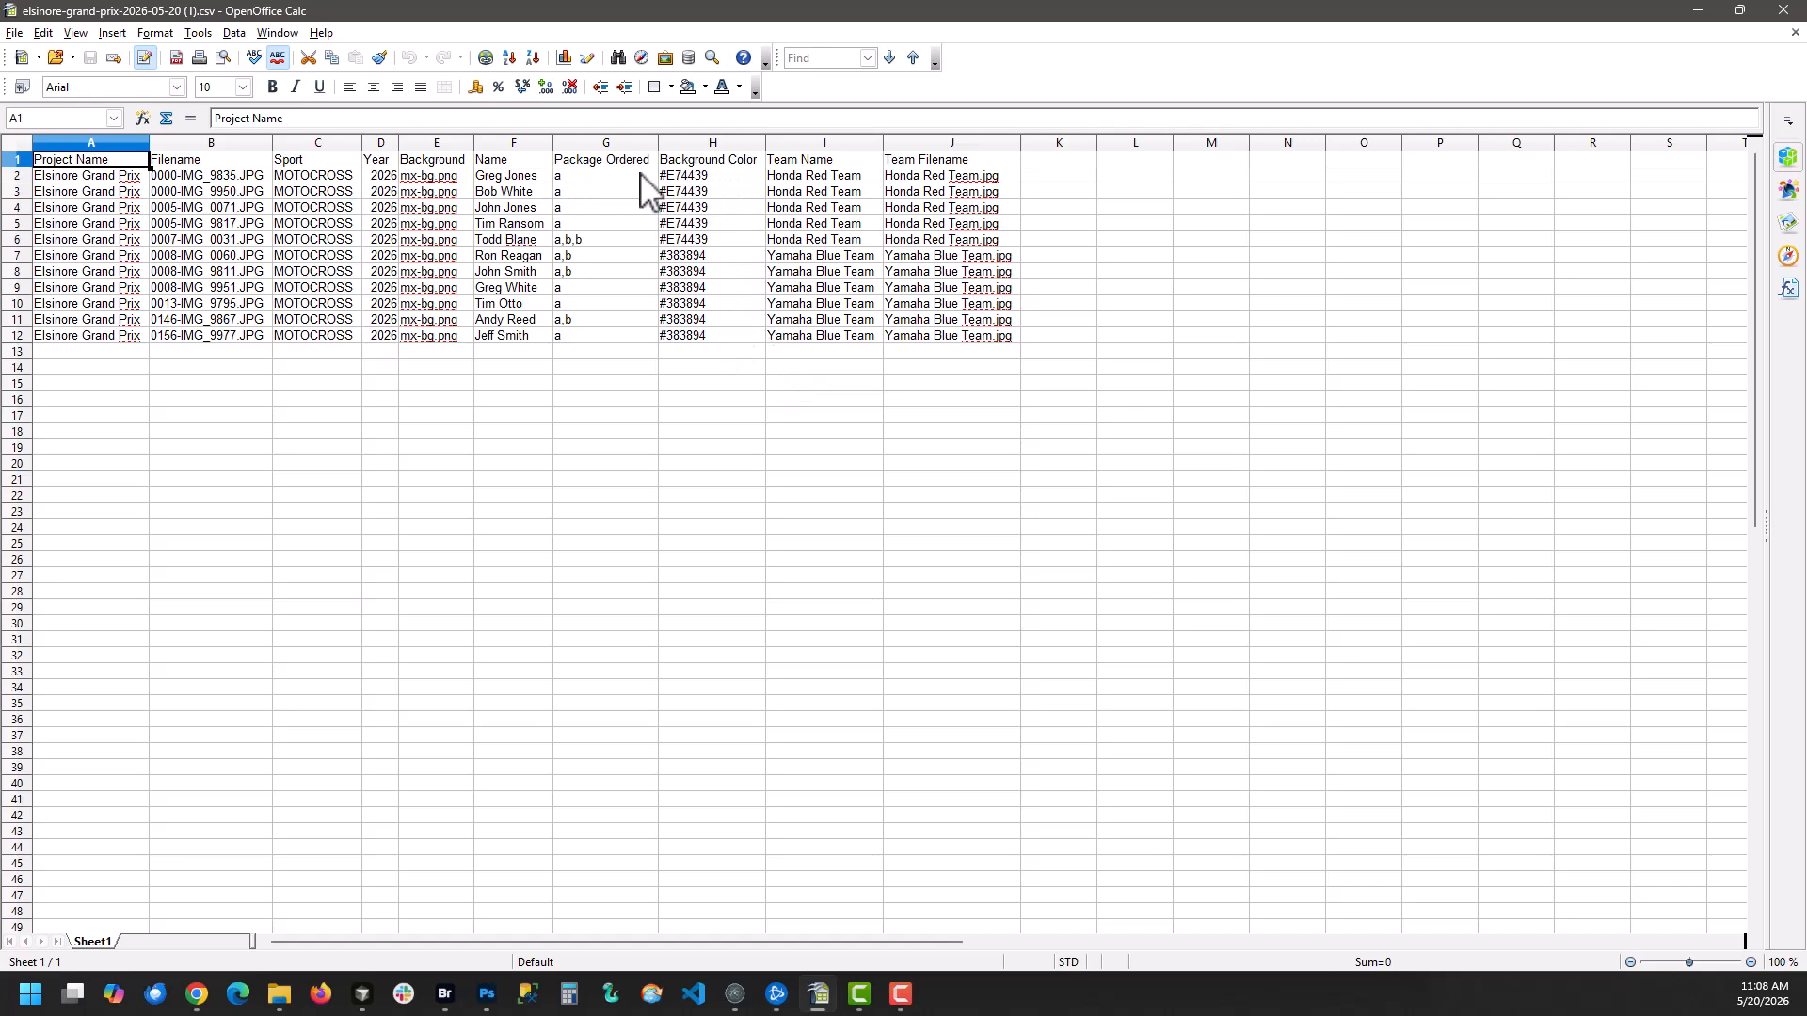
pyautogui.click(438, 165)
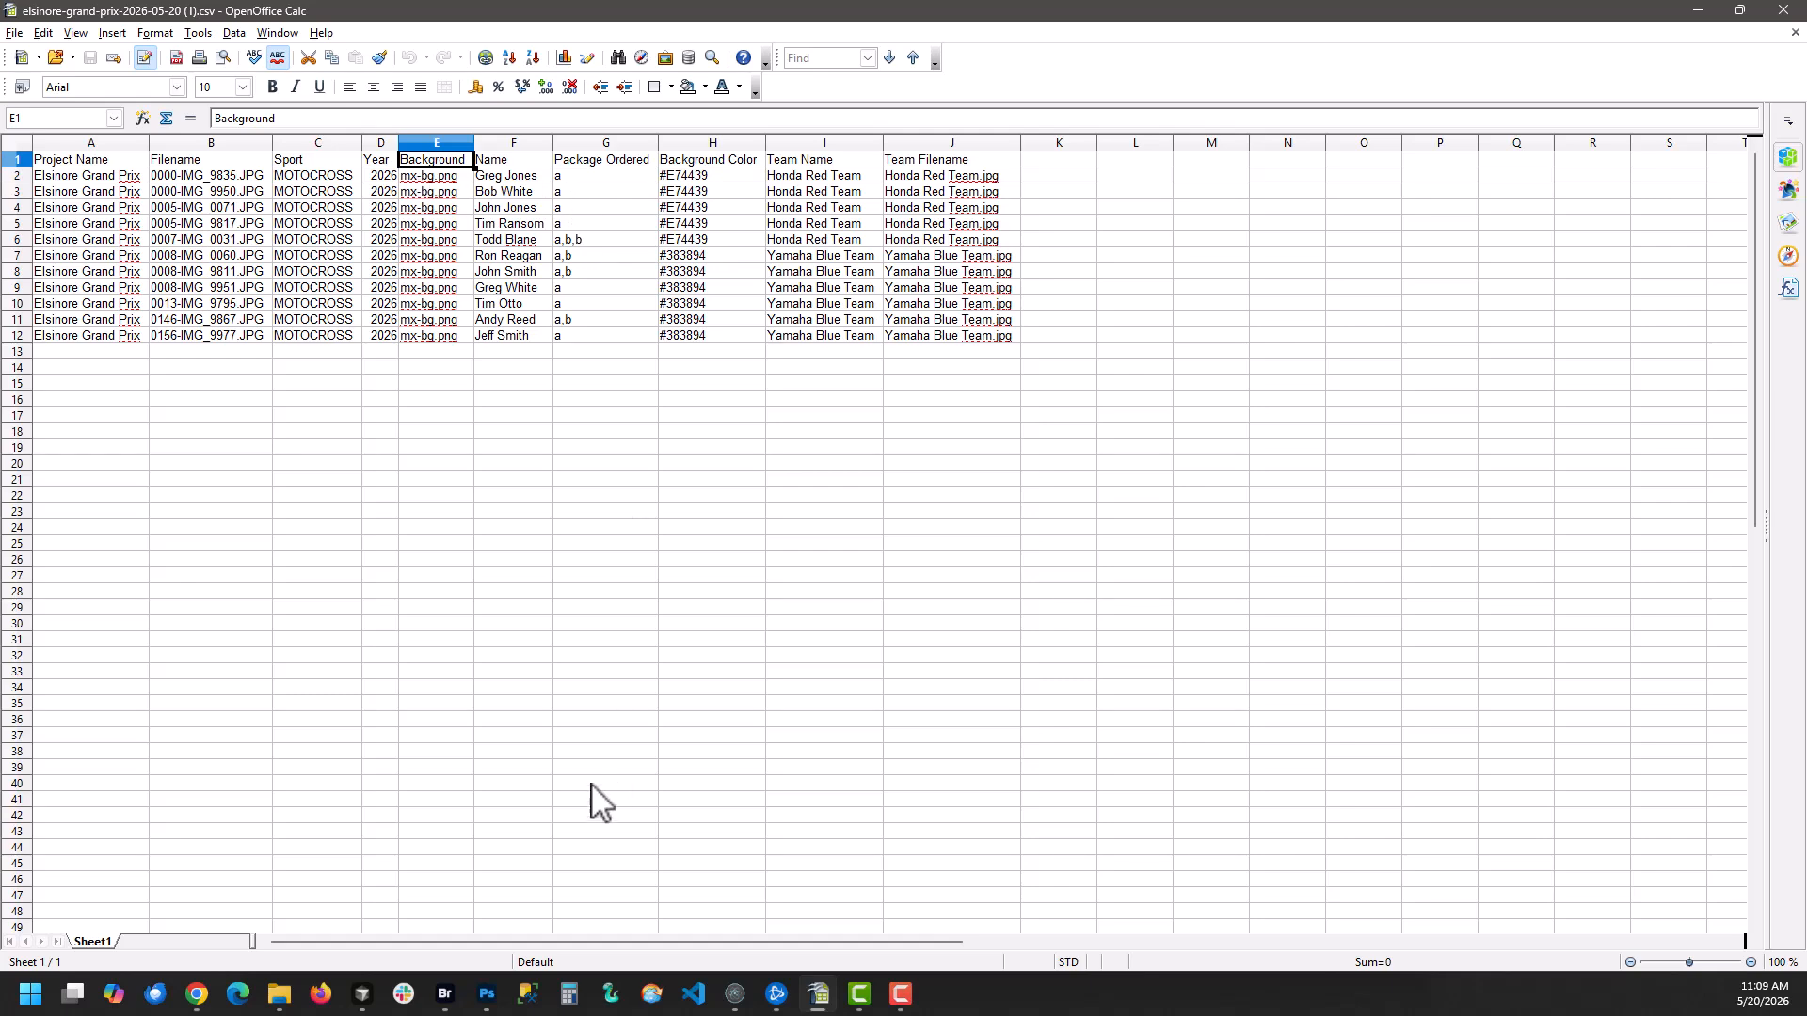
pyautogui.click(363, 996)
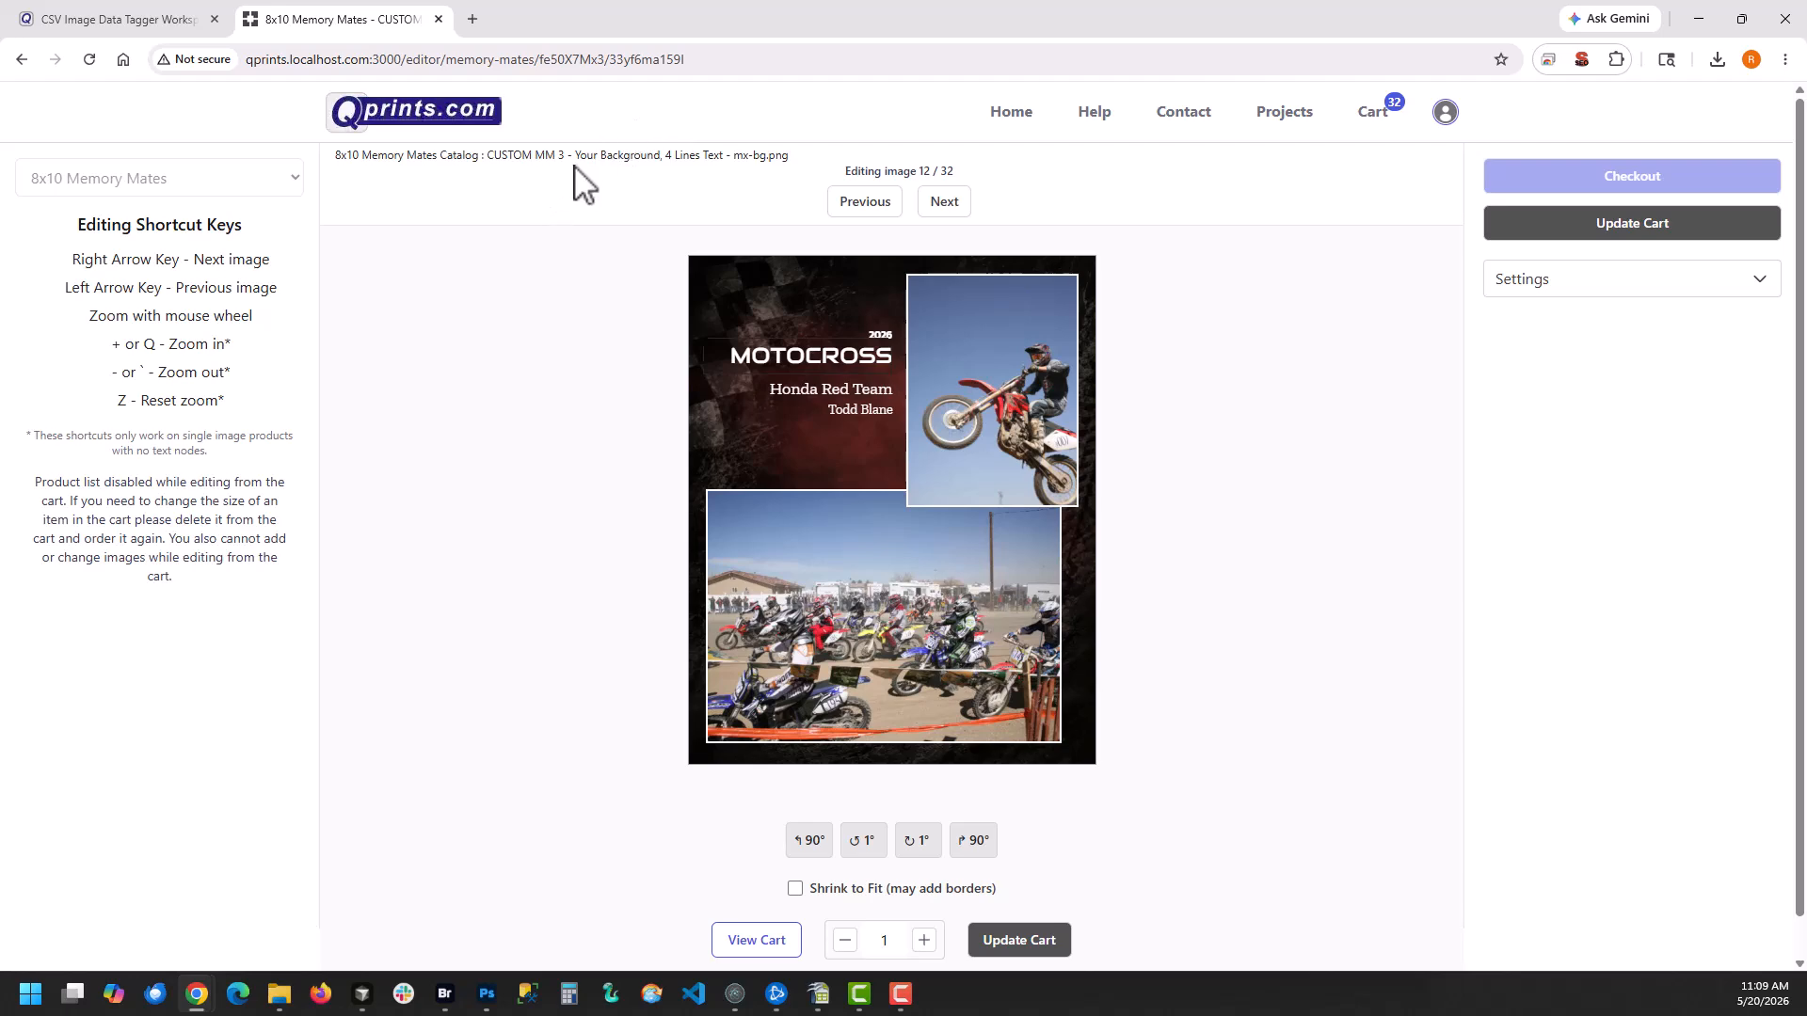
# Review the remaining cart images through the last one in the editor and return to the cart
pyautogui.press('Right')
pyautogui.press('Right')
pyautogui.press('Right')
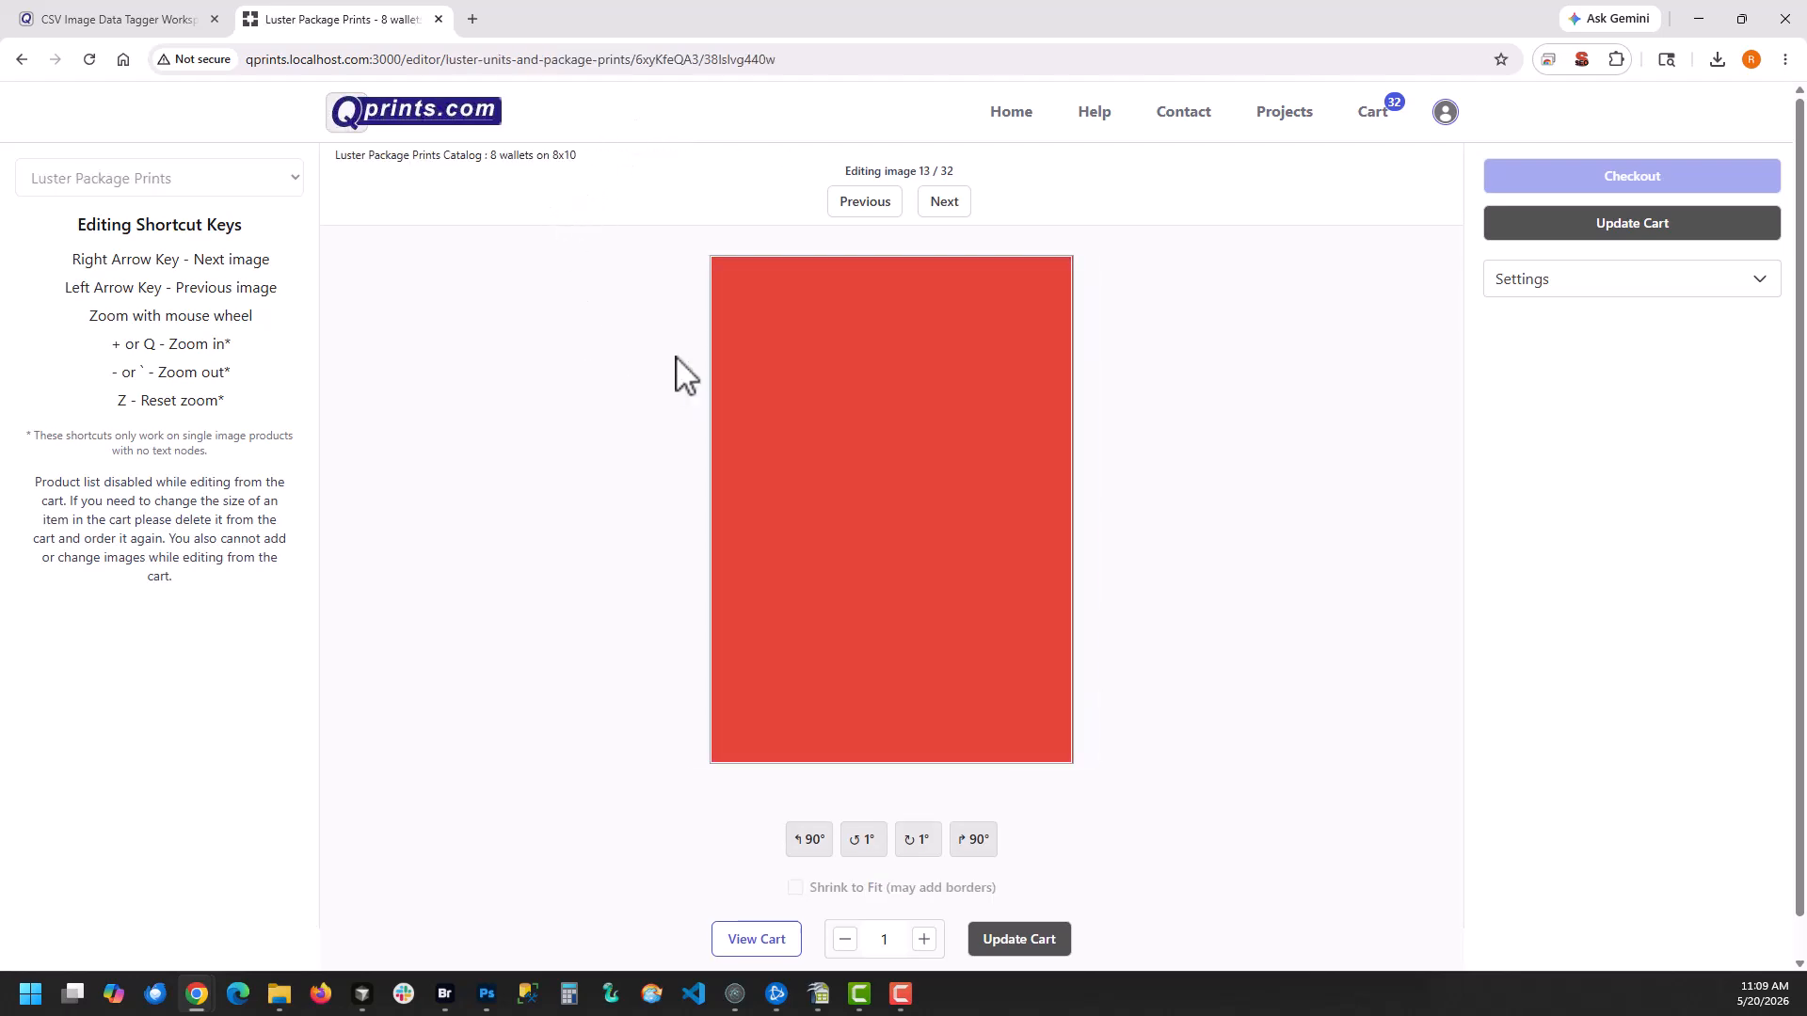
pyautogui.press('Right')
pyautogui.press('Right')
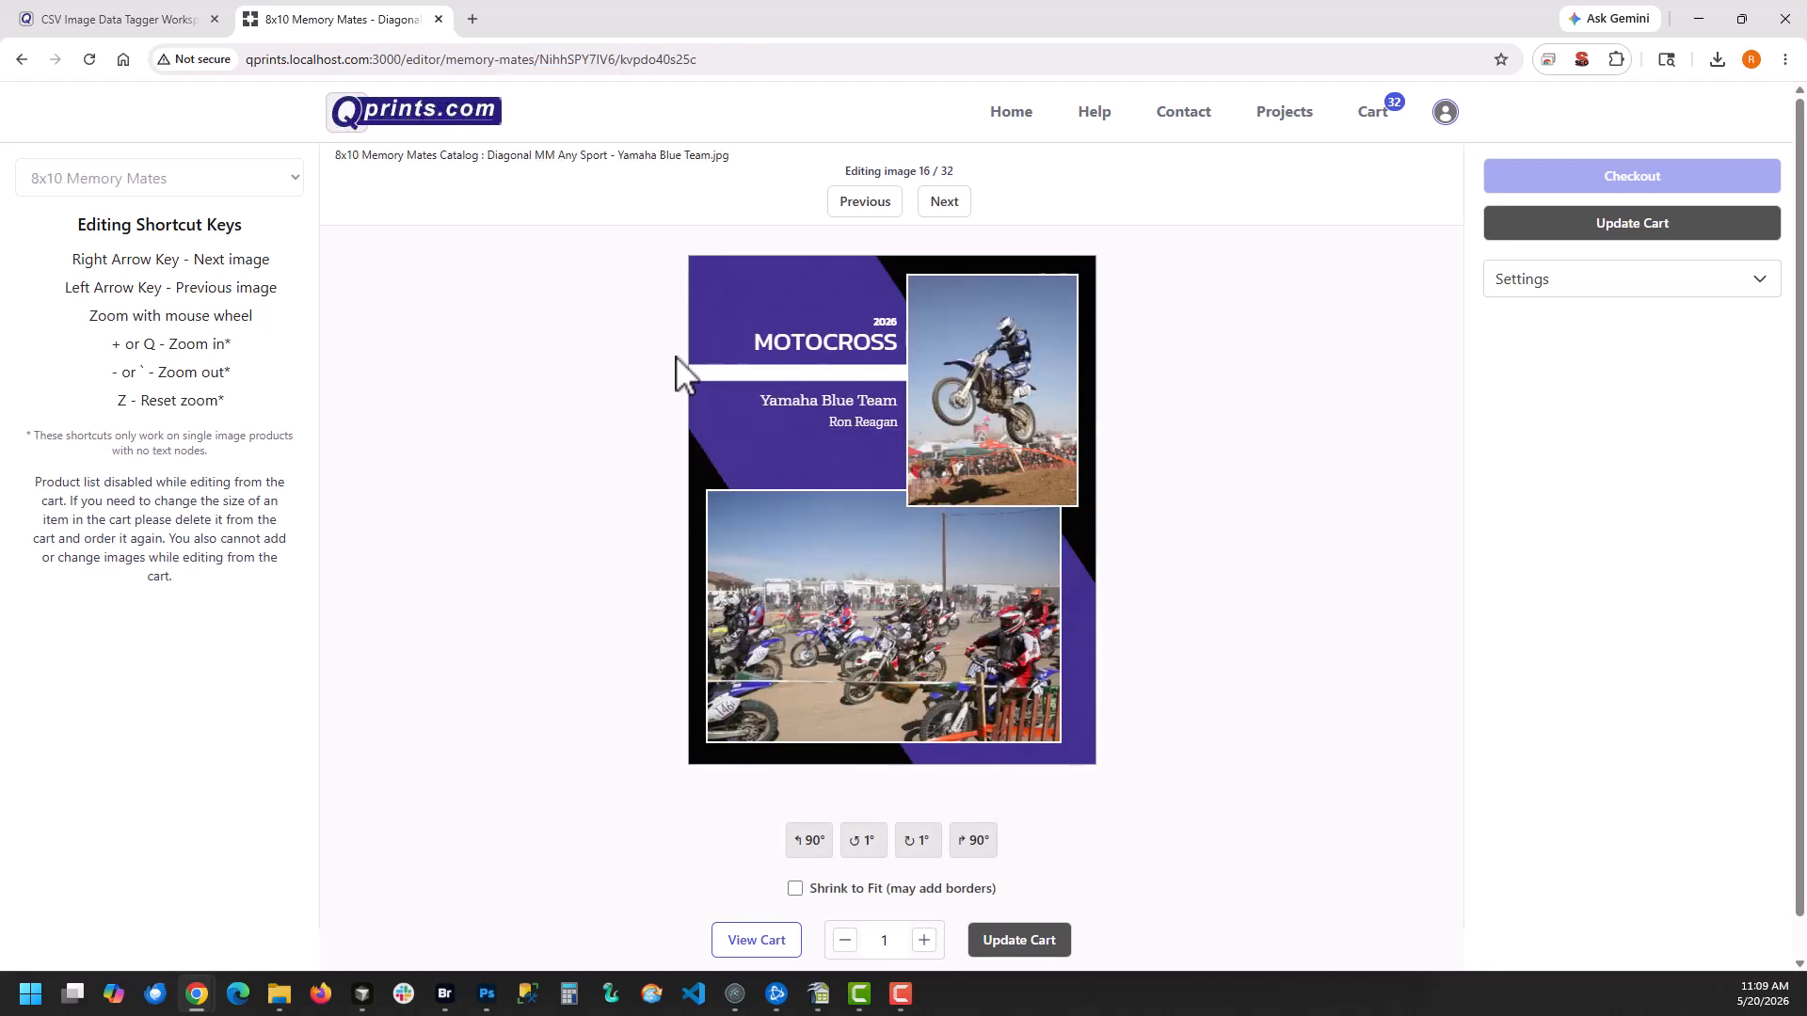
pyautogui.press('Left')
pyautogui.press('Right')
pyautogui.press('Right')
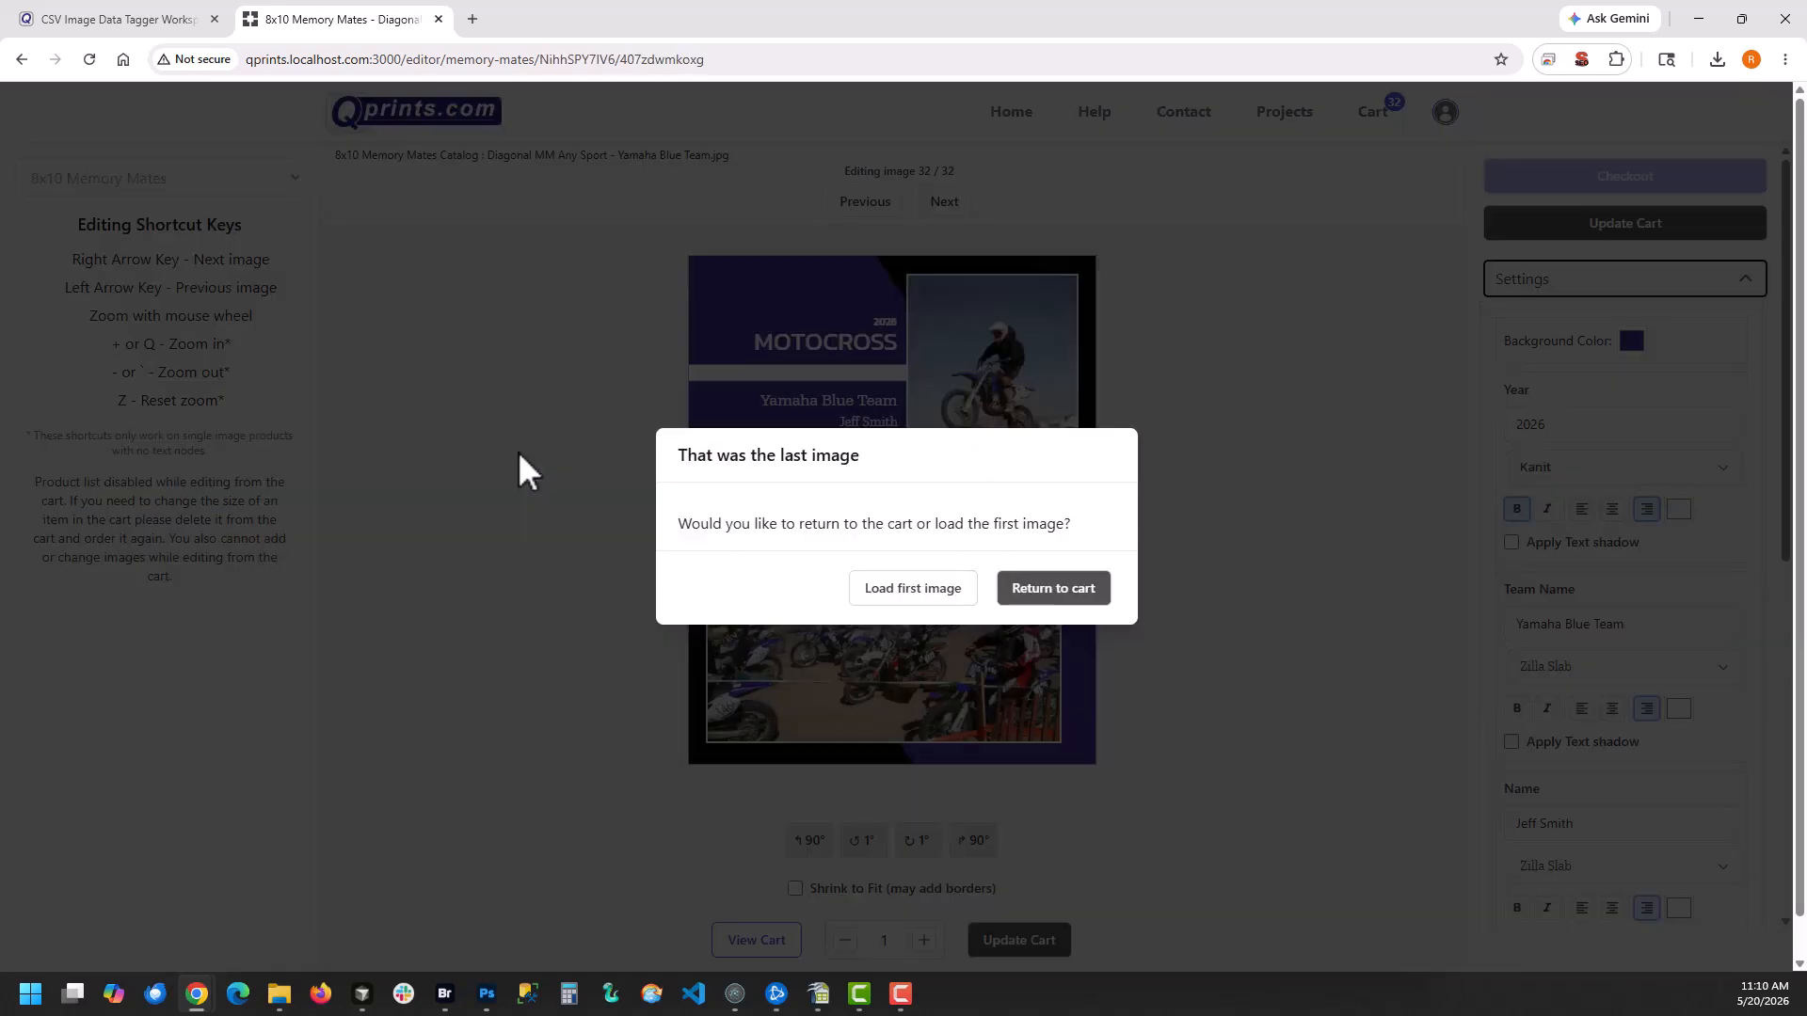
pyautogui.click(1046, 591)
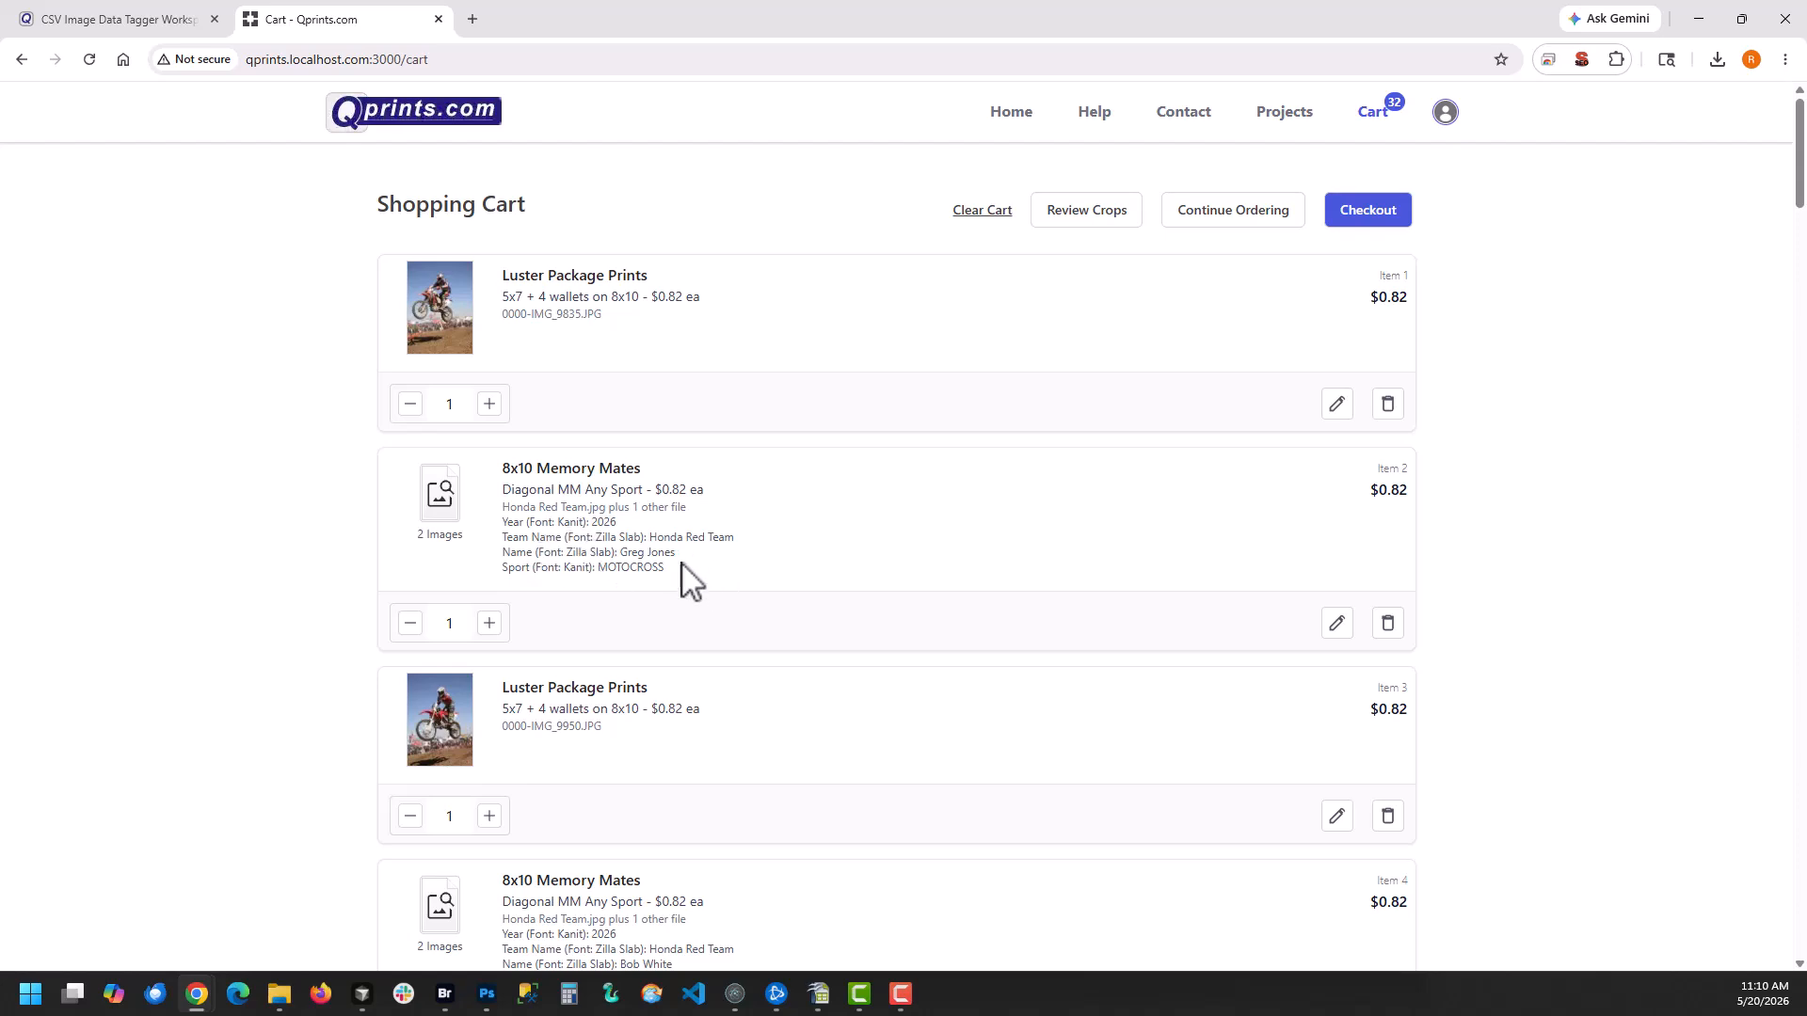
# Look through the reviewed package prints and memory mates in the shopping cart
pyautogui.scroll(-20, 640, 503)
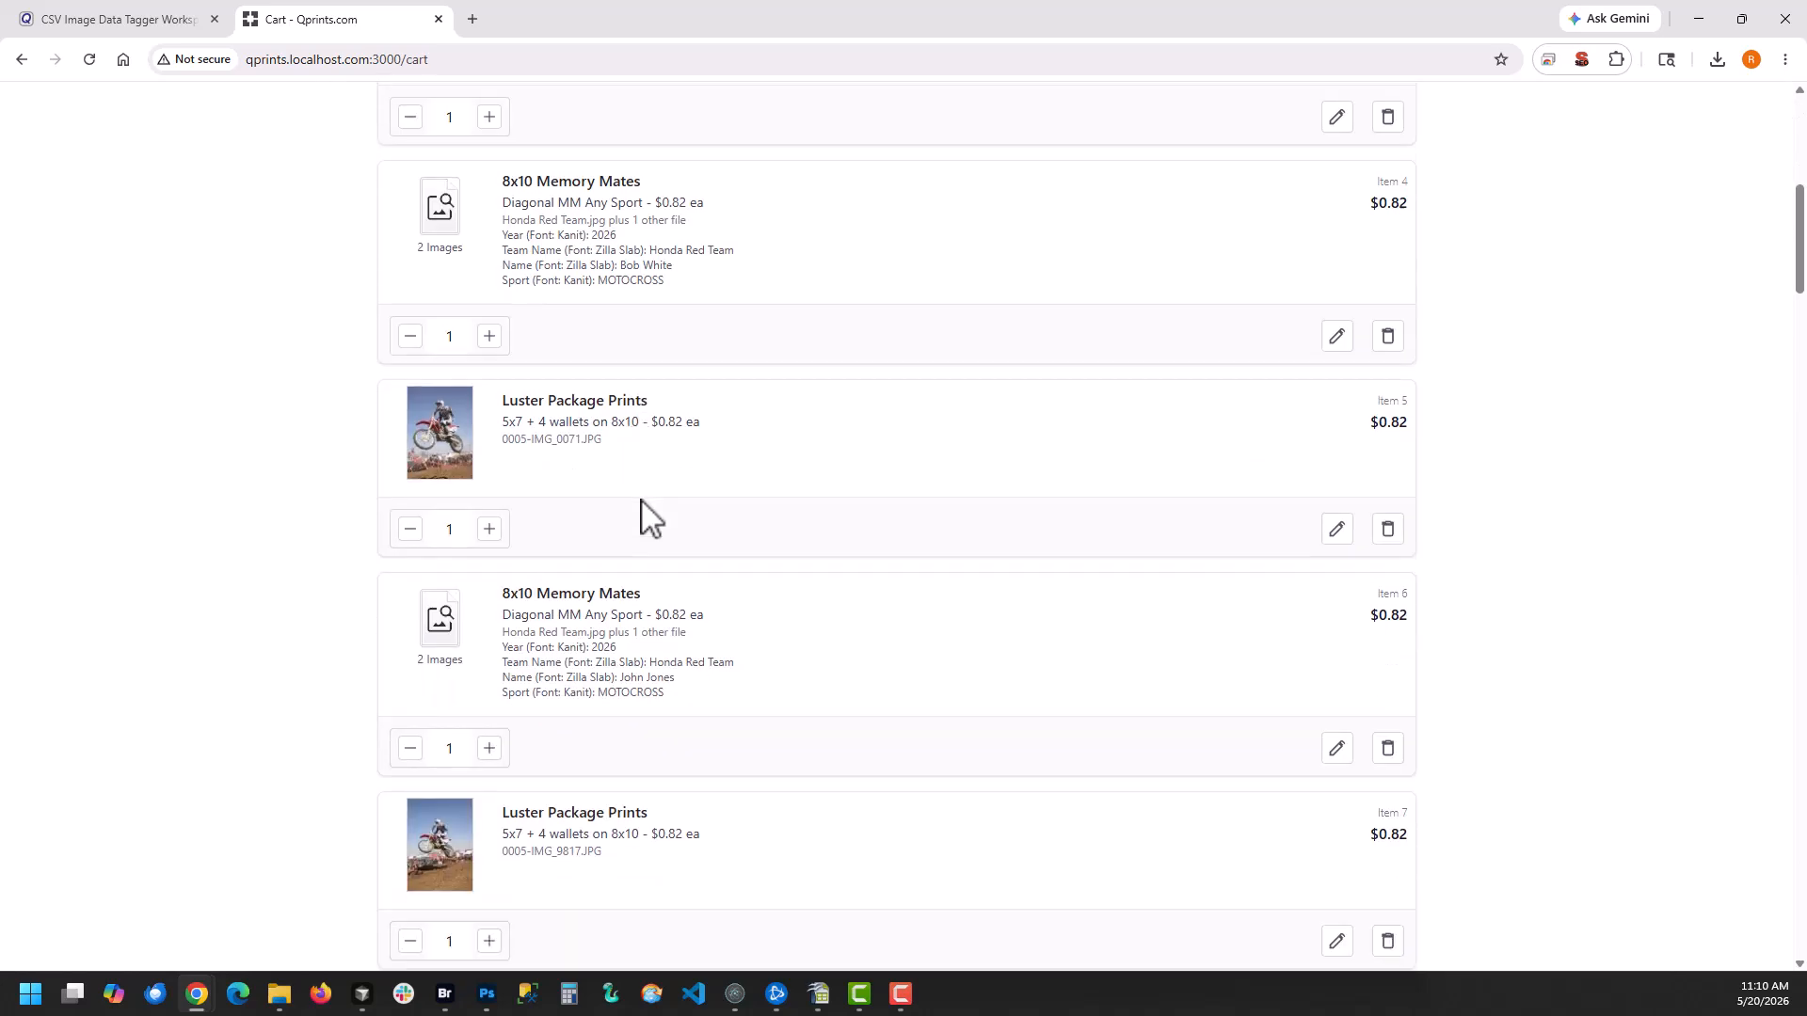
pyautogui.scroll(-20, 640, 503)
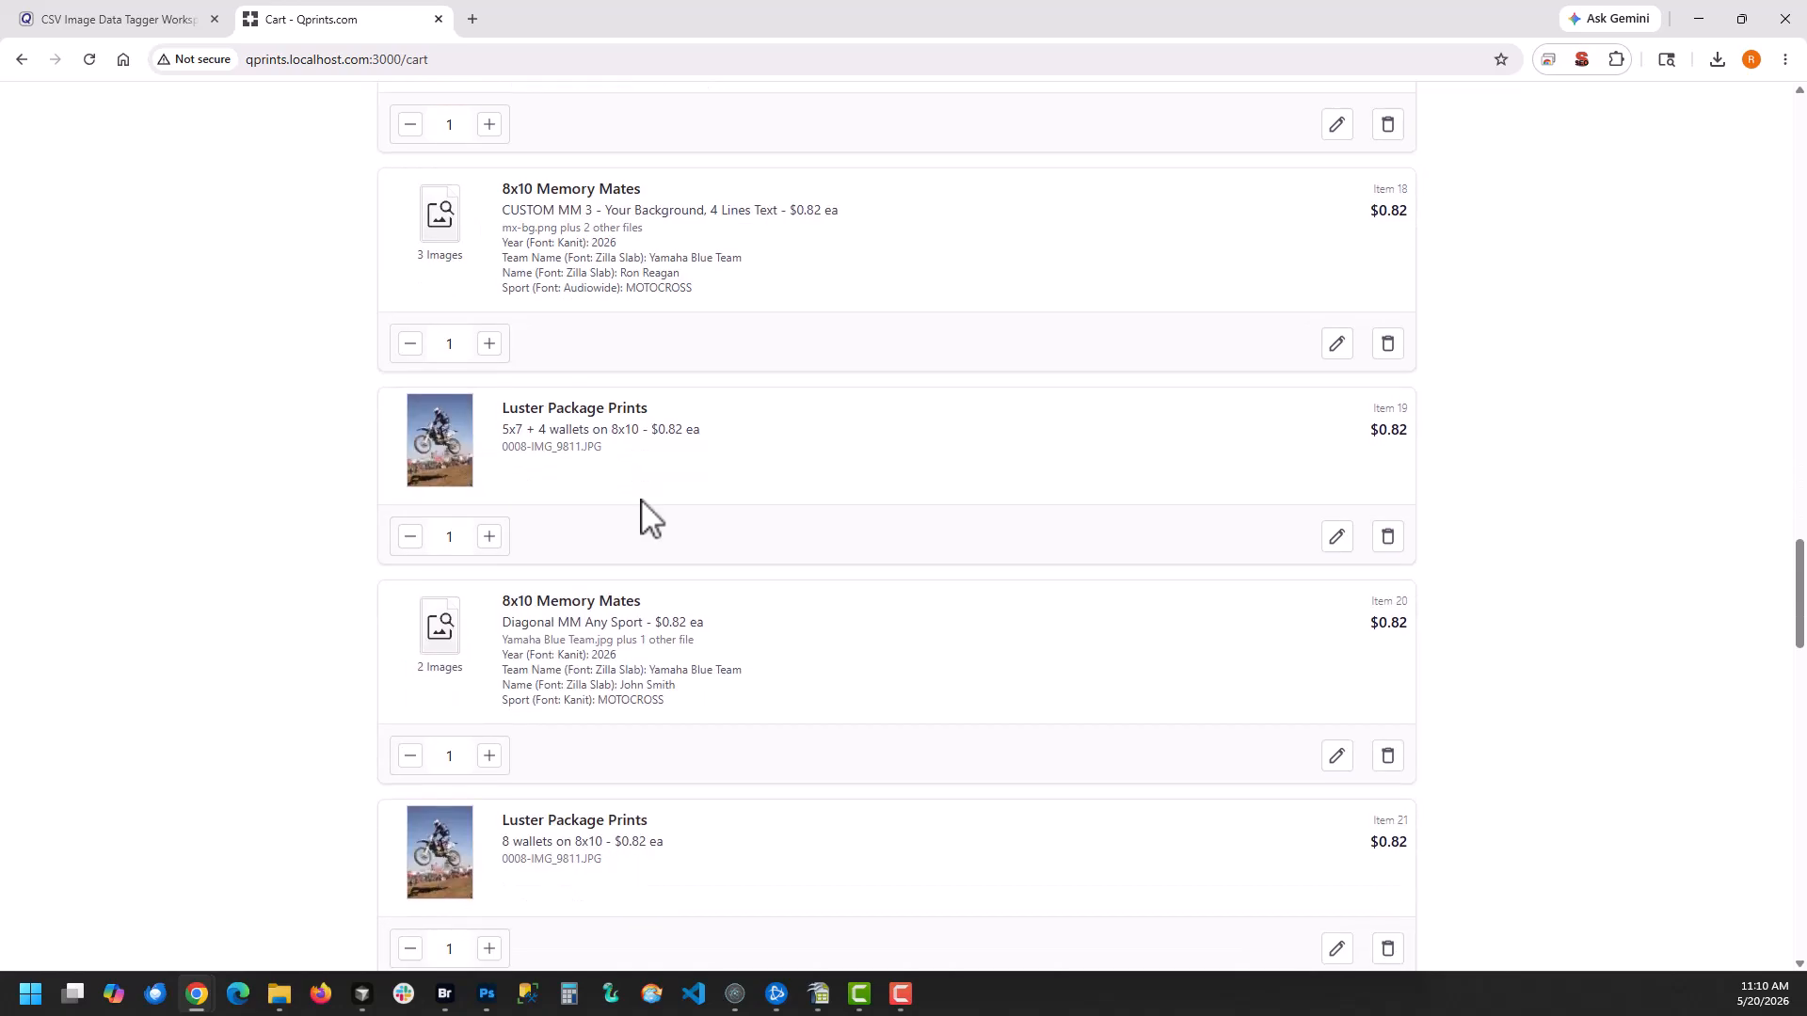
pyautogui.scroll(20, 652, 508)
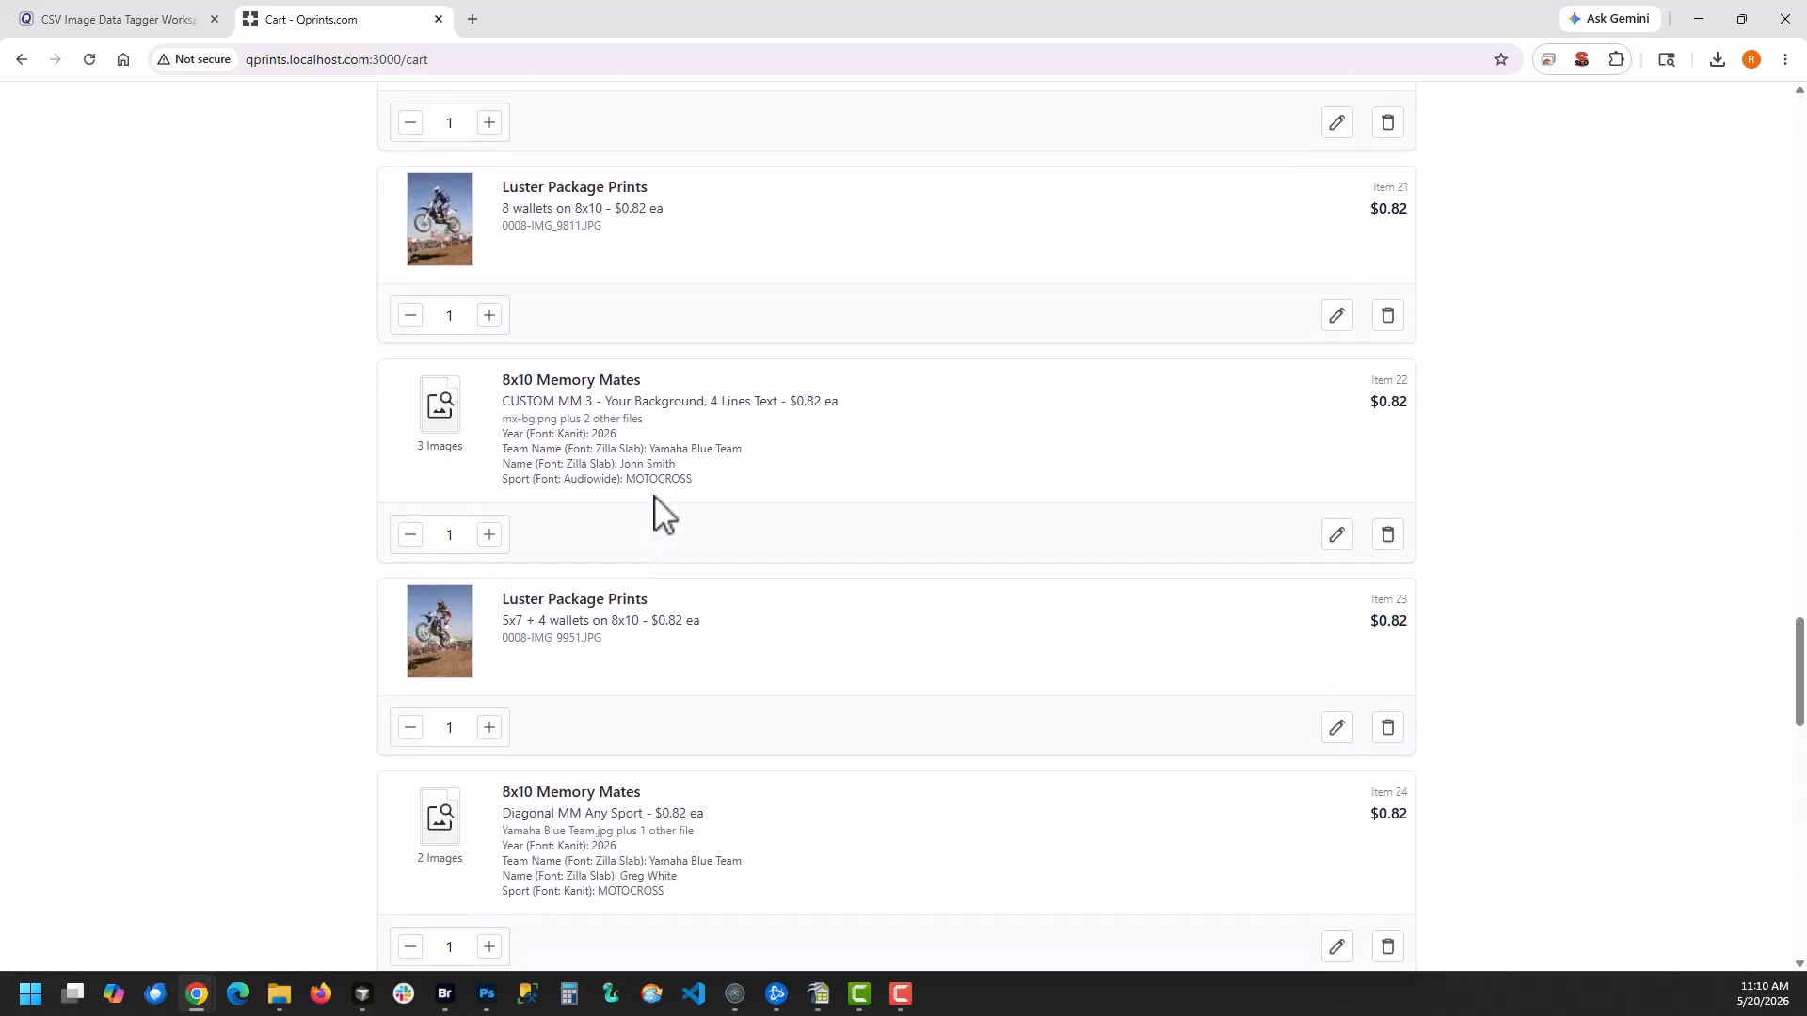
pyautogui.scroll(20, 686, 456)
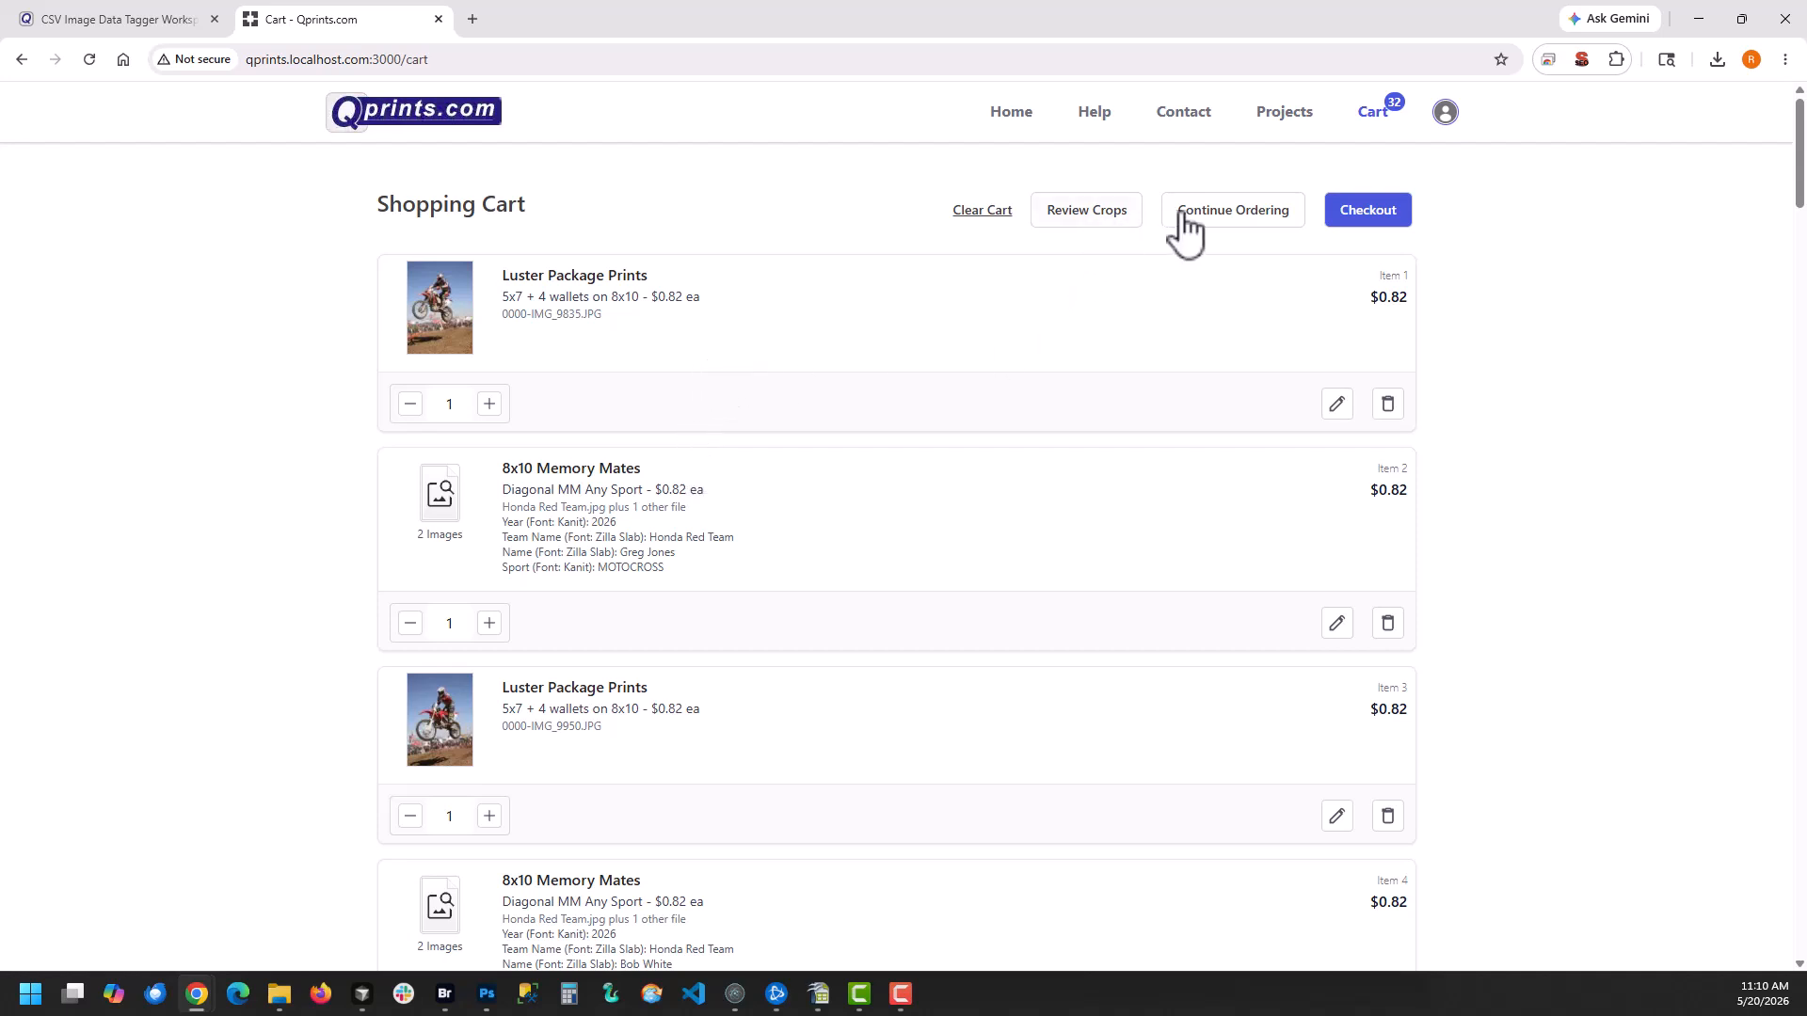
# Open the Elsinore Grand Prix project and check the order count badges on its images
pyautogui.click(1286, 117)
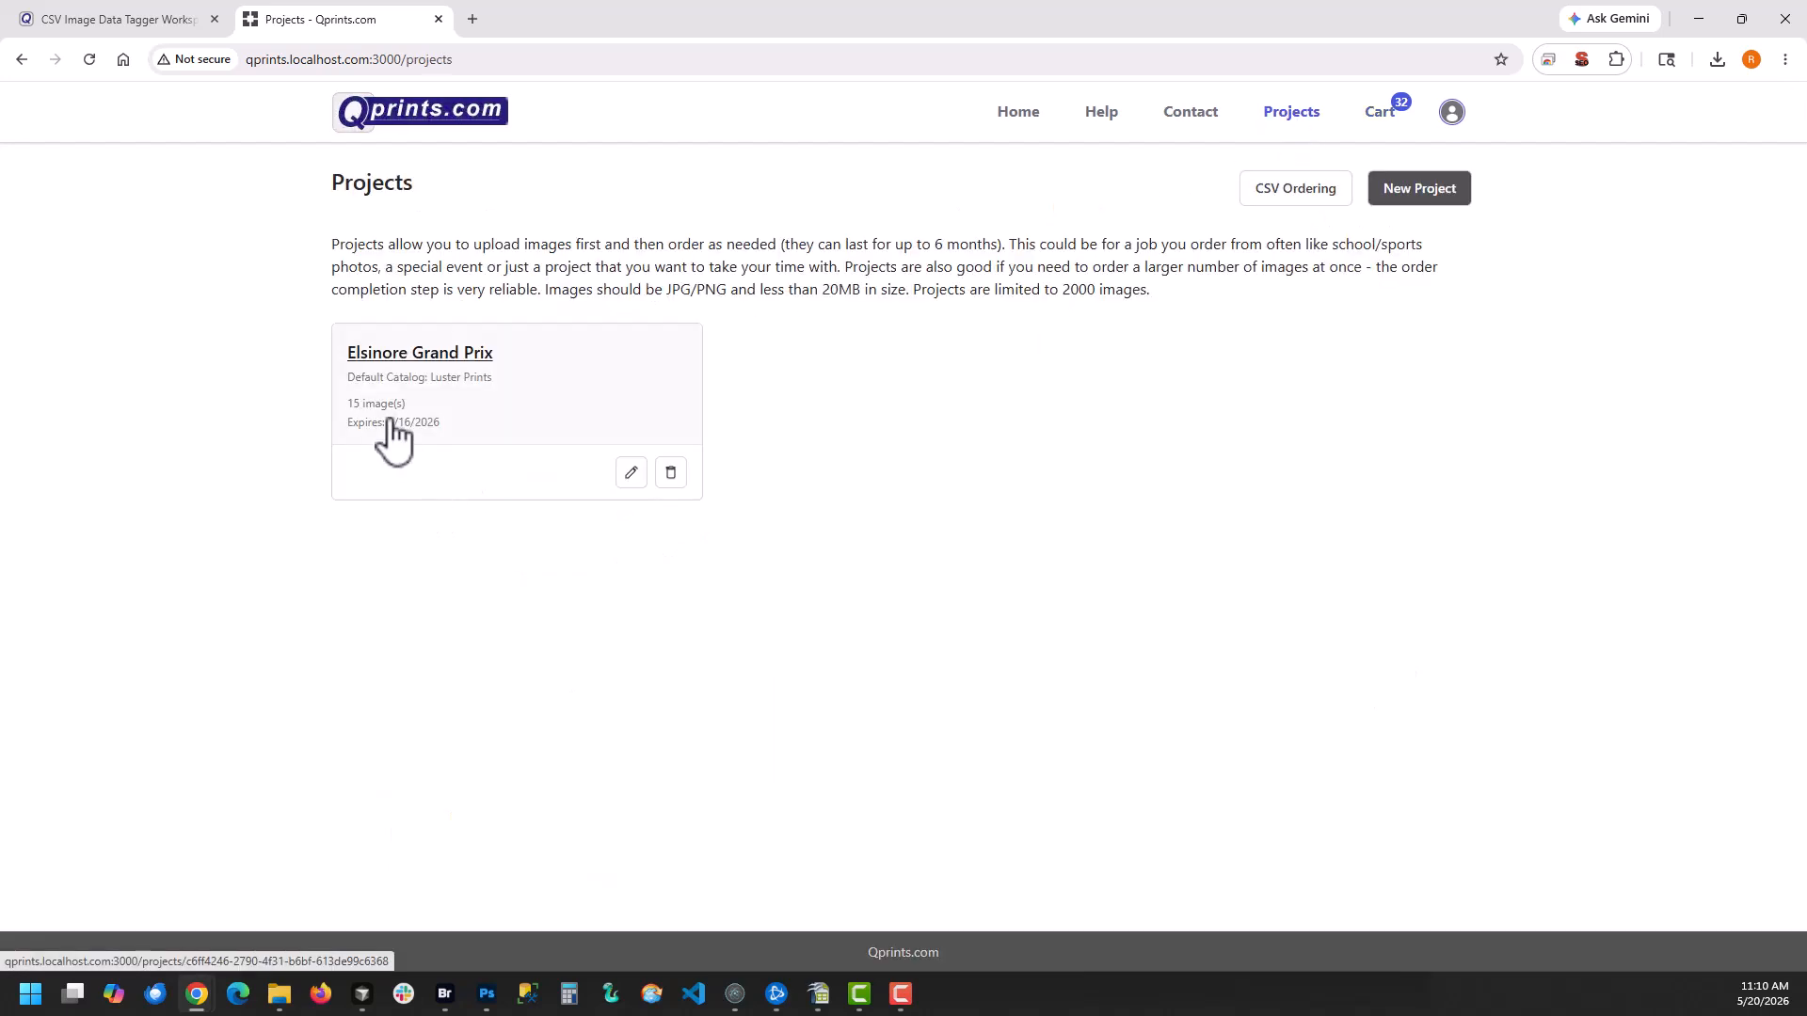
pyautogui.click(412, 356)
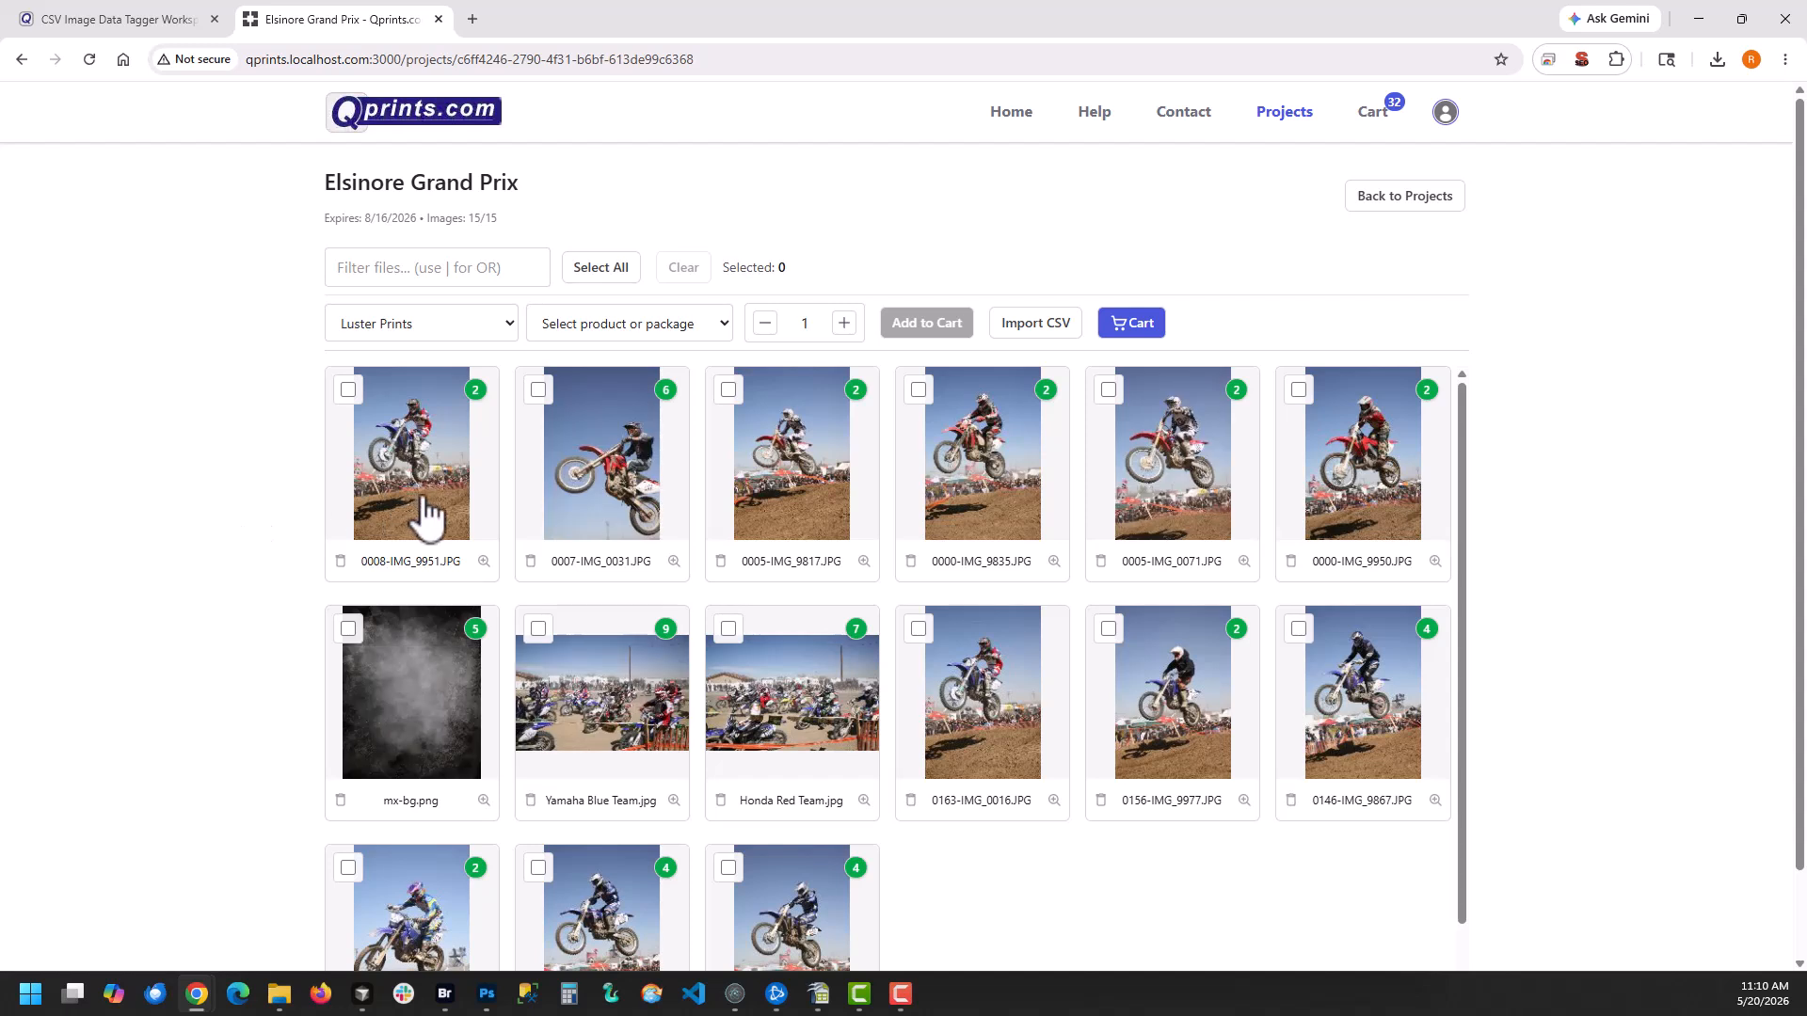
pyautogui.scroll(-1, 719, 664)
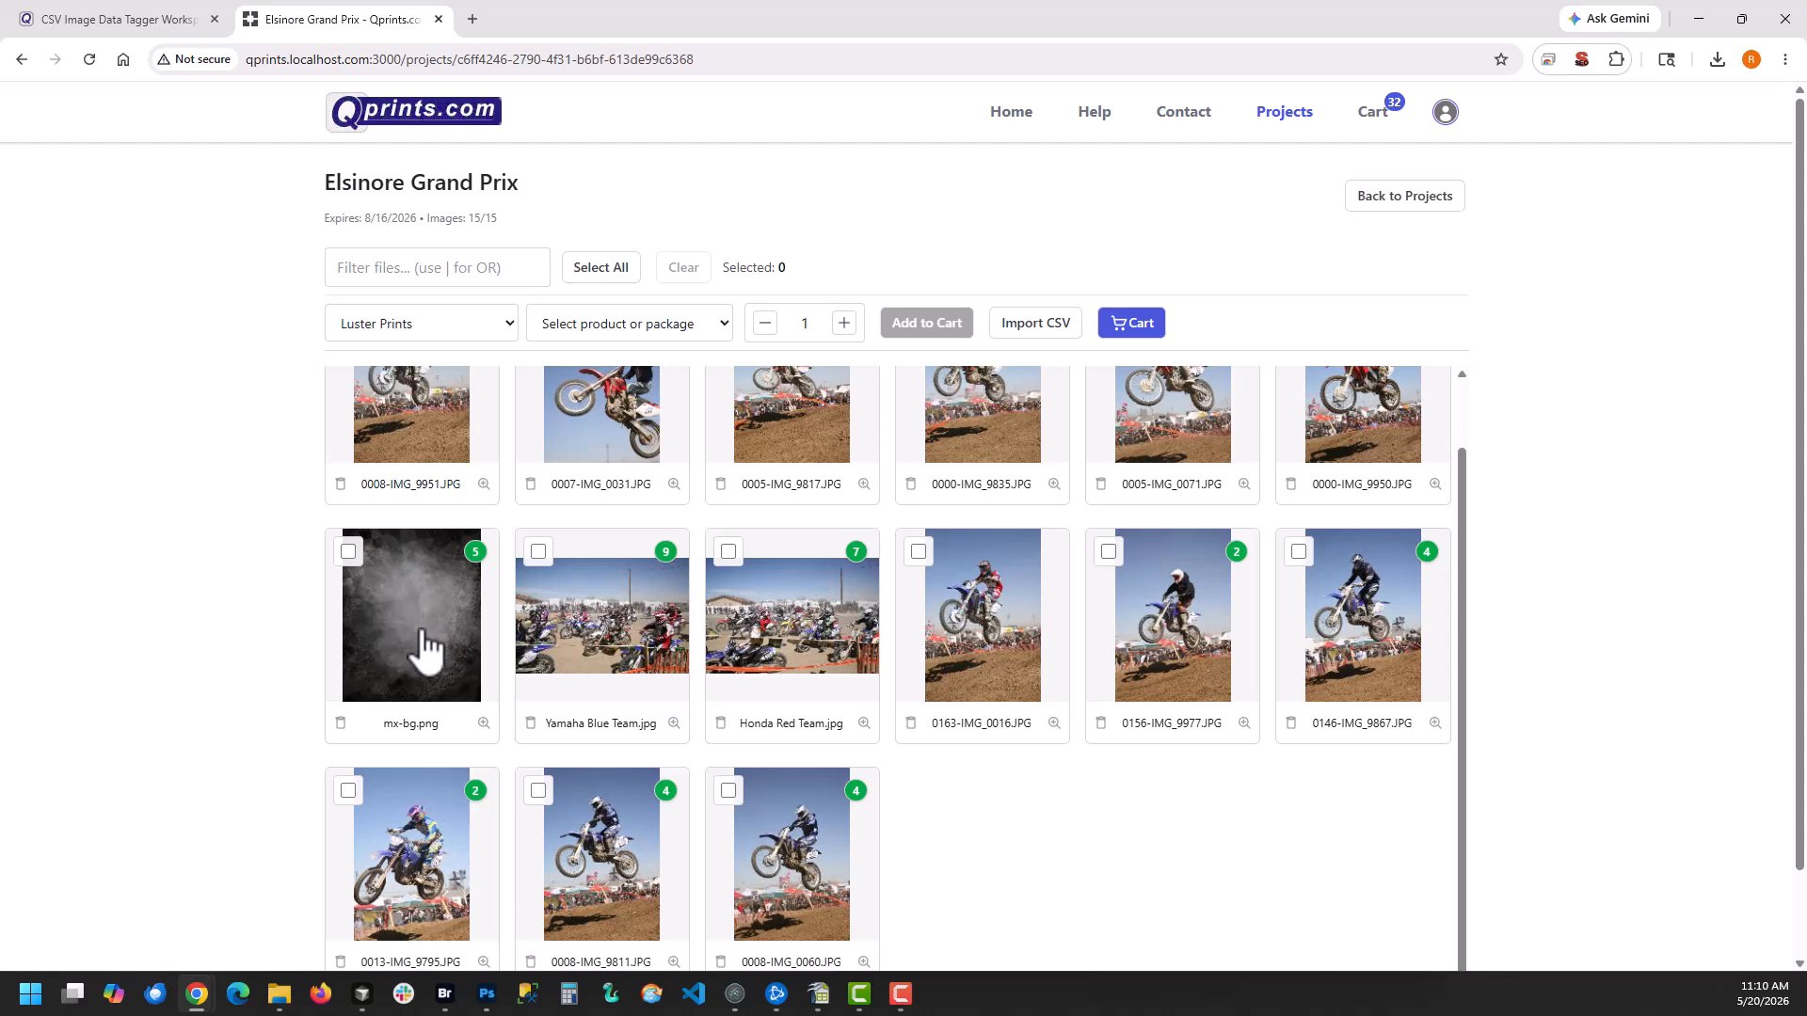
pyautogui.scroll(1, 1091, 856)
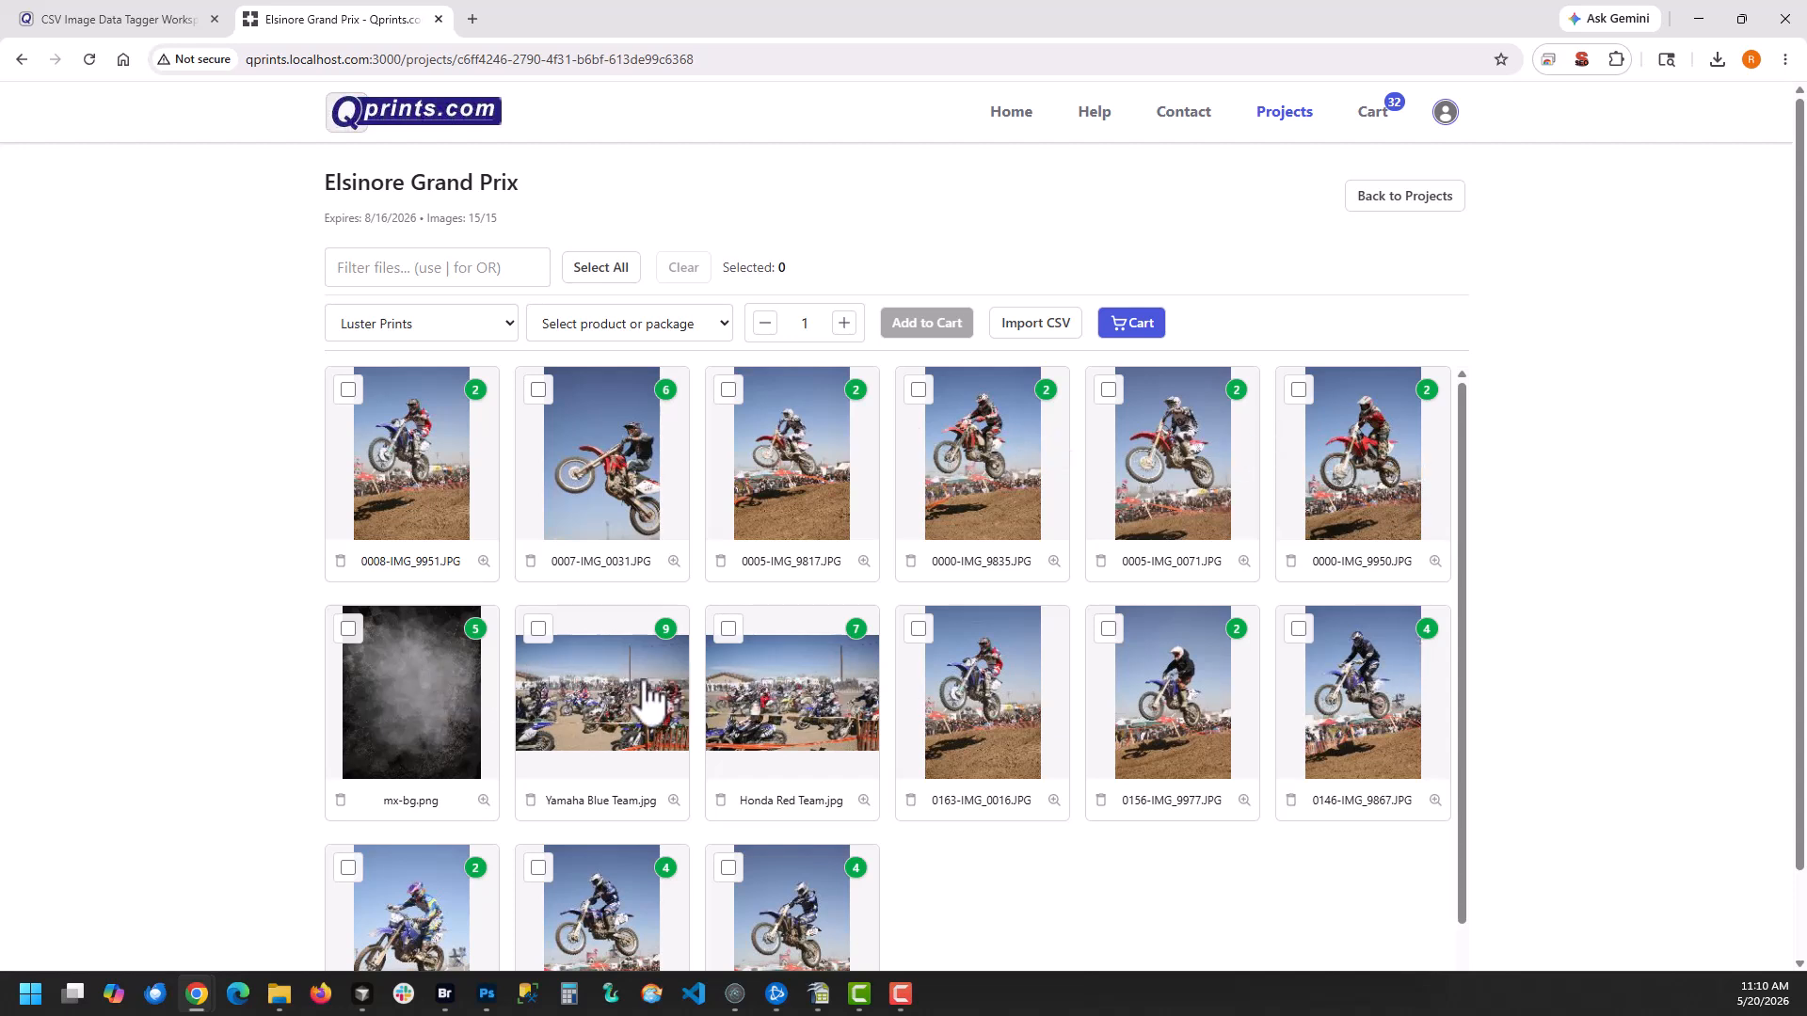
pyautogui.scroll(-2, 1040, 508)
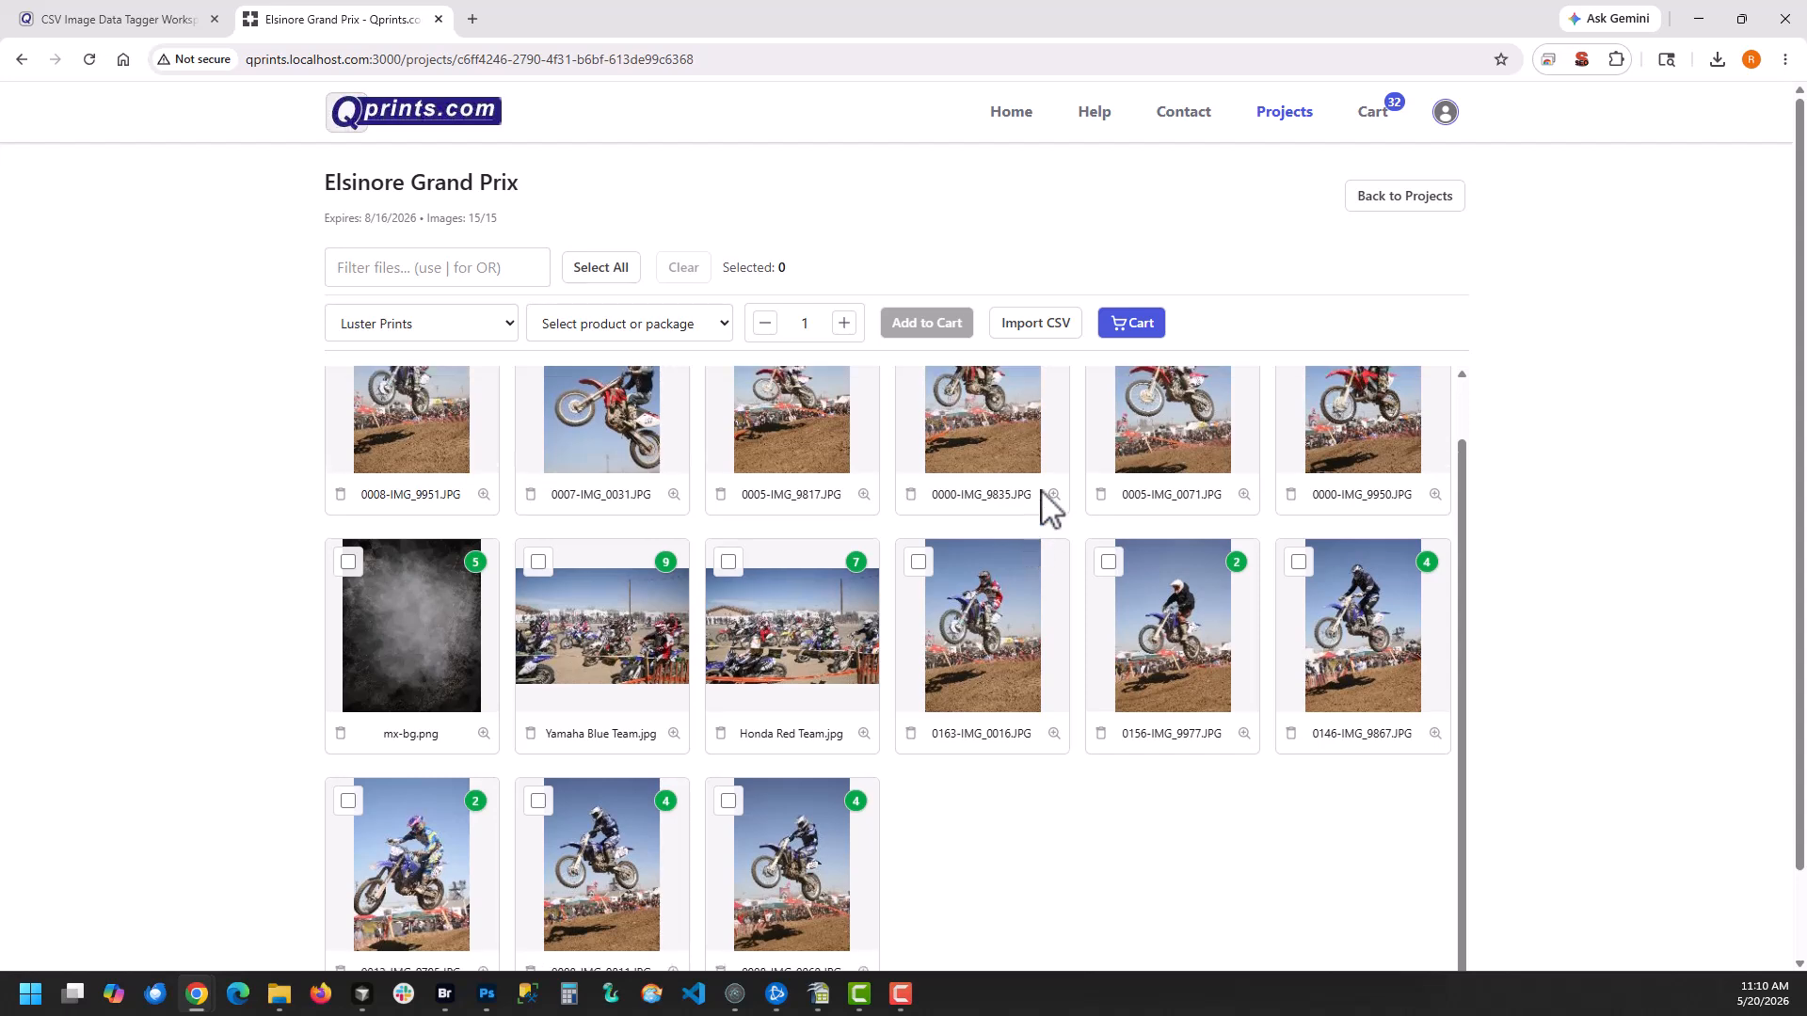
# Switch to the CSV Image Data Tagger, start creating a new project and delete the old saved project data
pyautogui.click(97, 21)
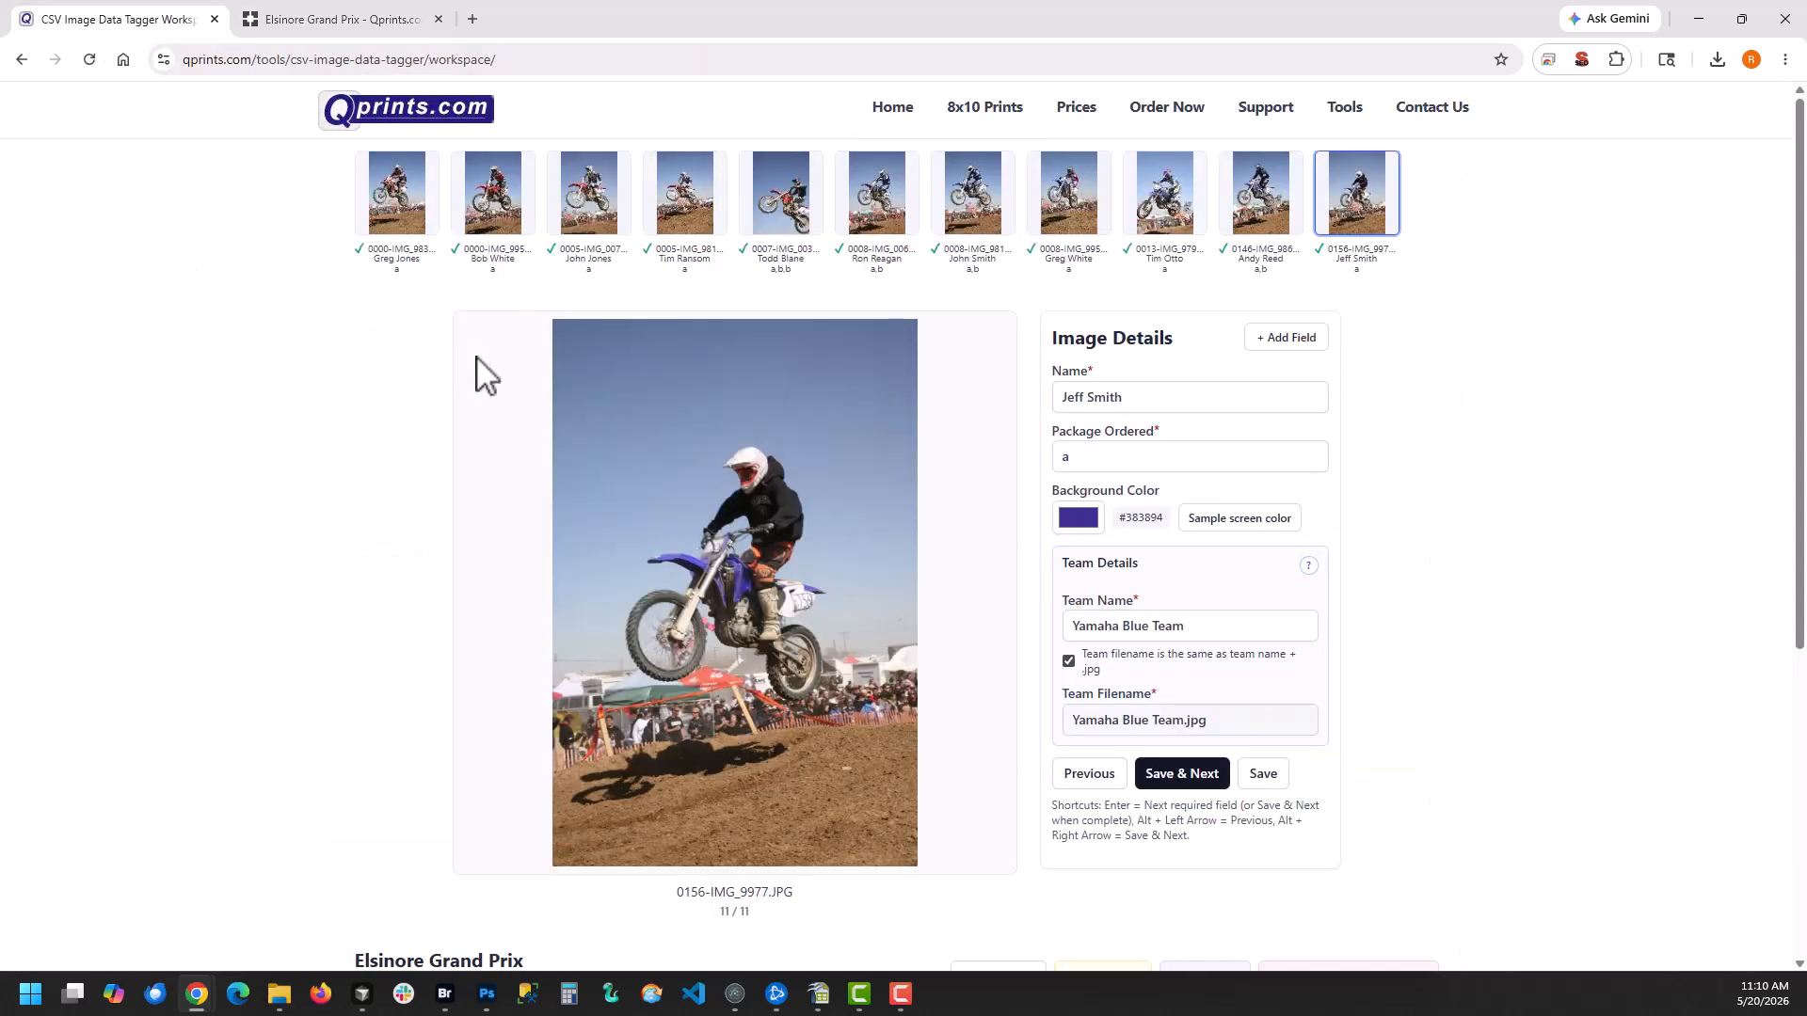
pyautogui.scroll(-1, 1021, 743)
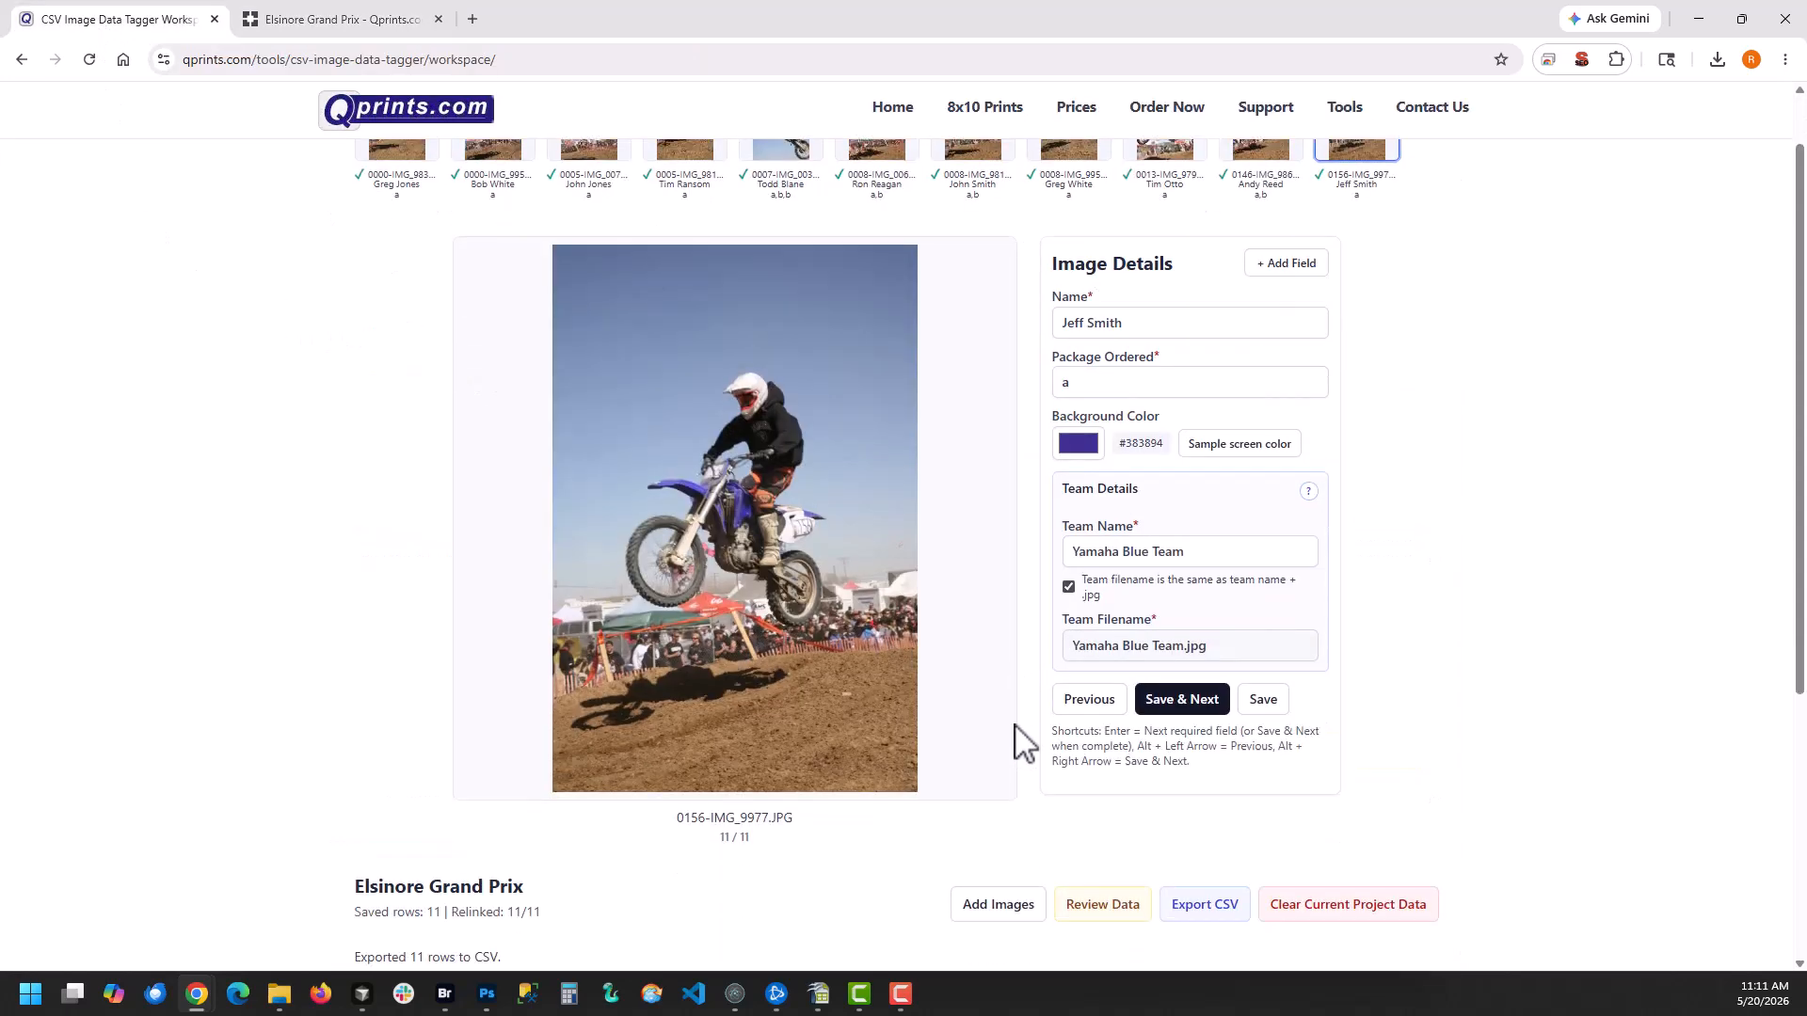
pyautogui.scroll(-4, 1021, 743)
pyautogui.scroll(5, 997, 738)
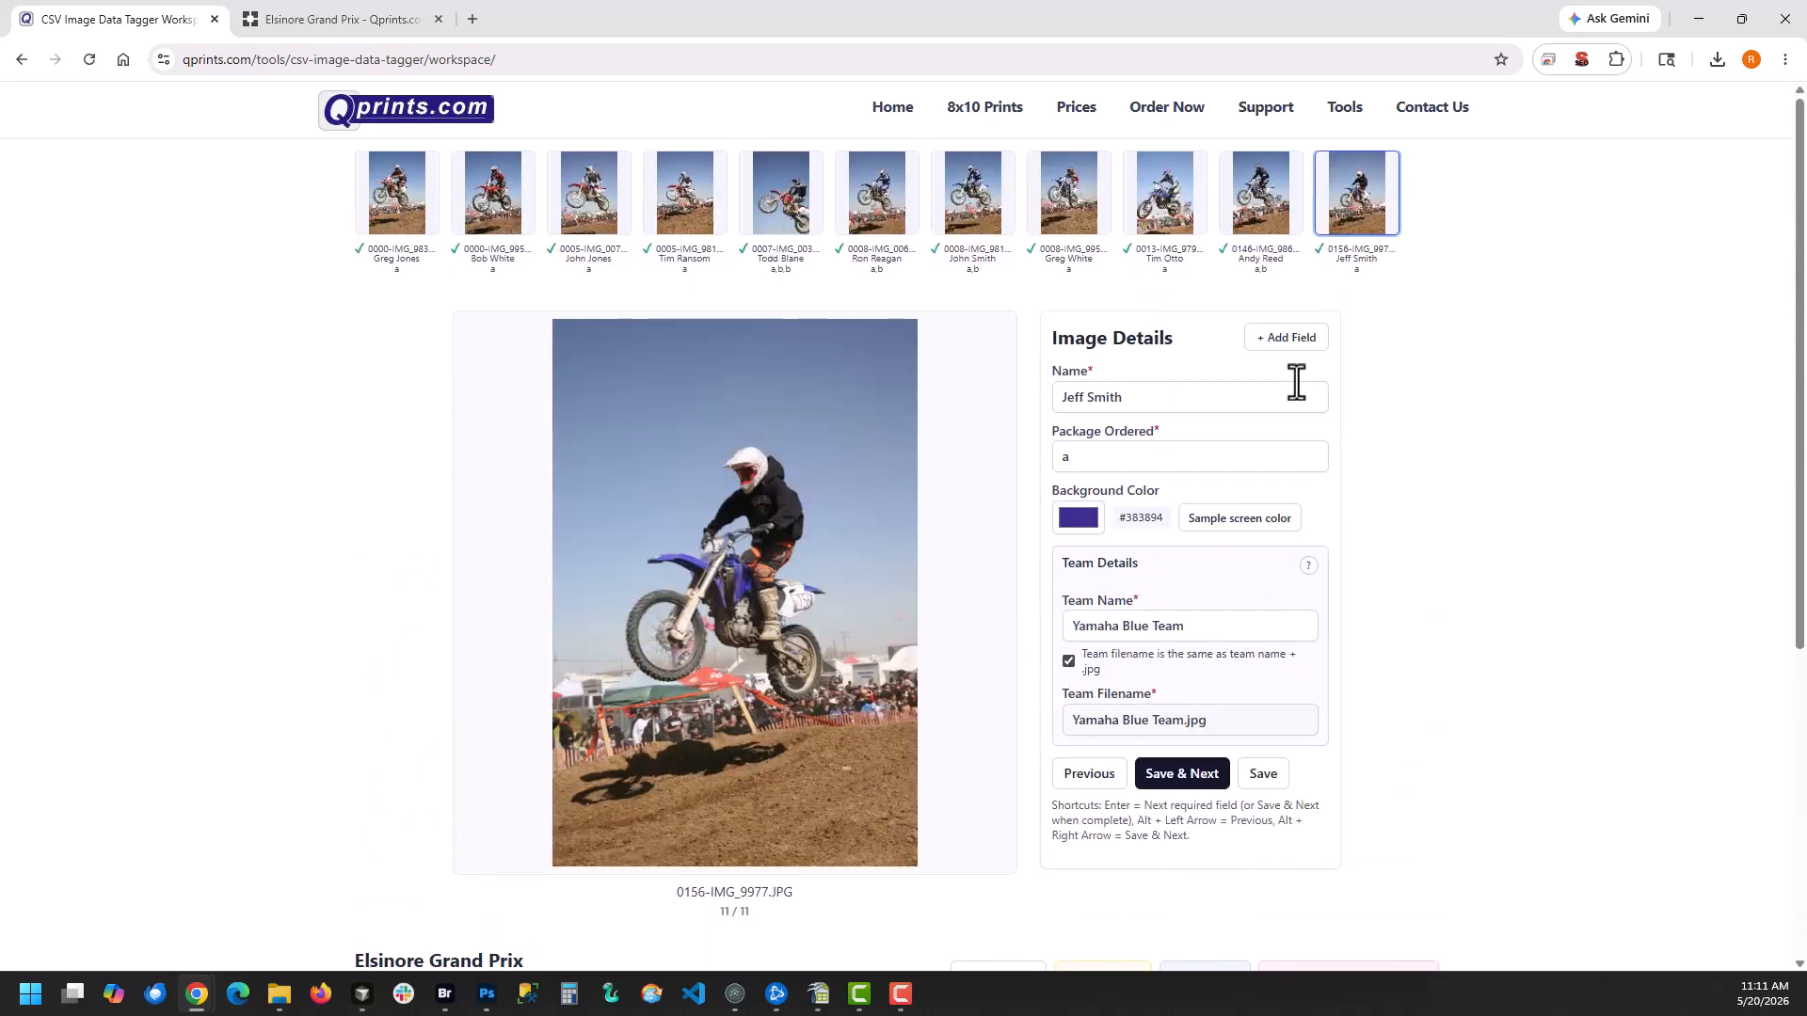
pyautogui.click(1345, 108)
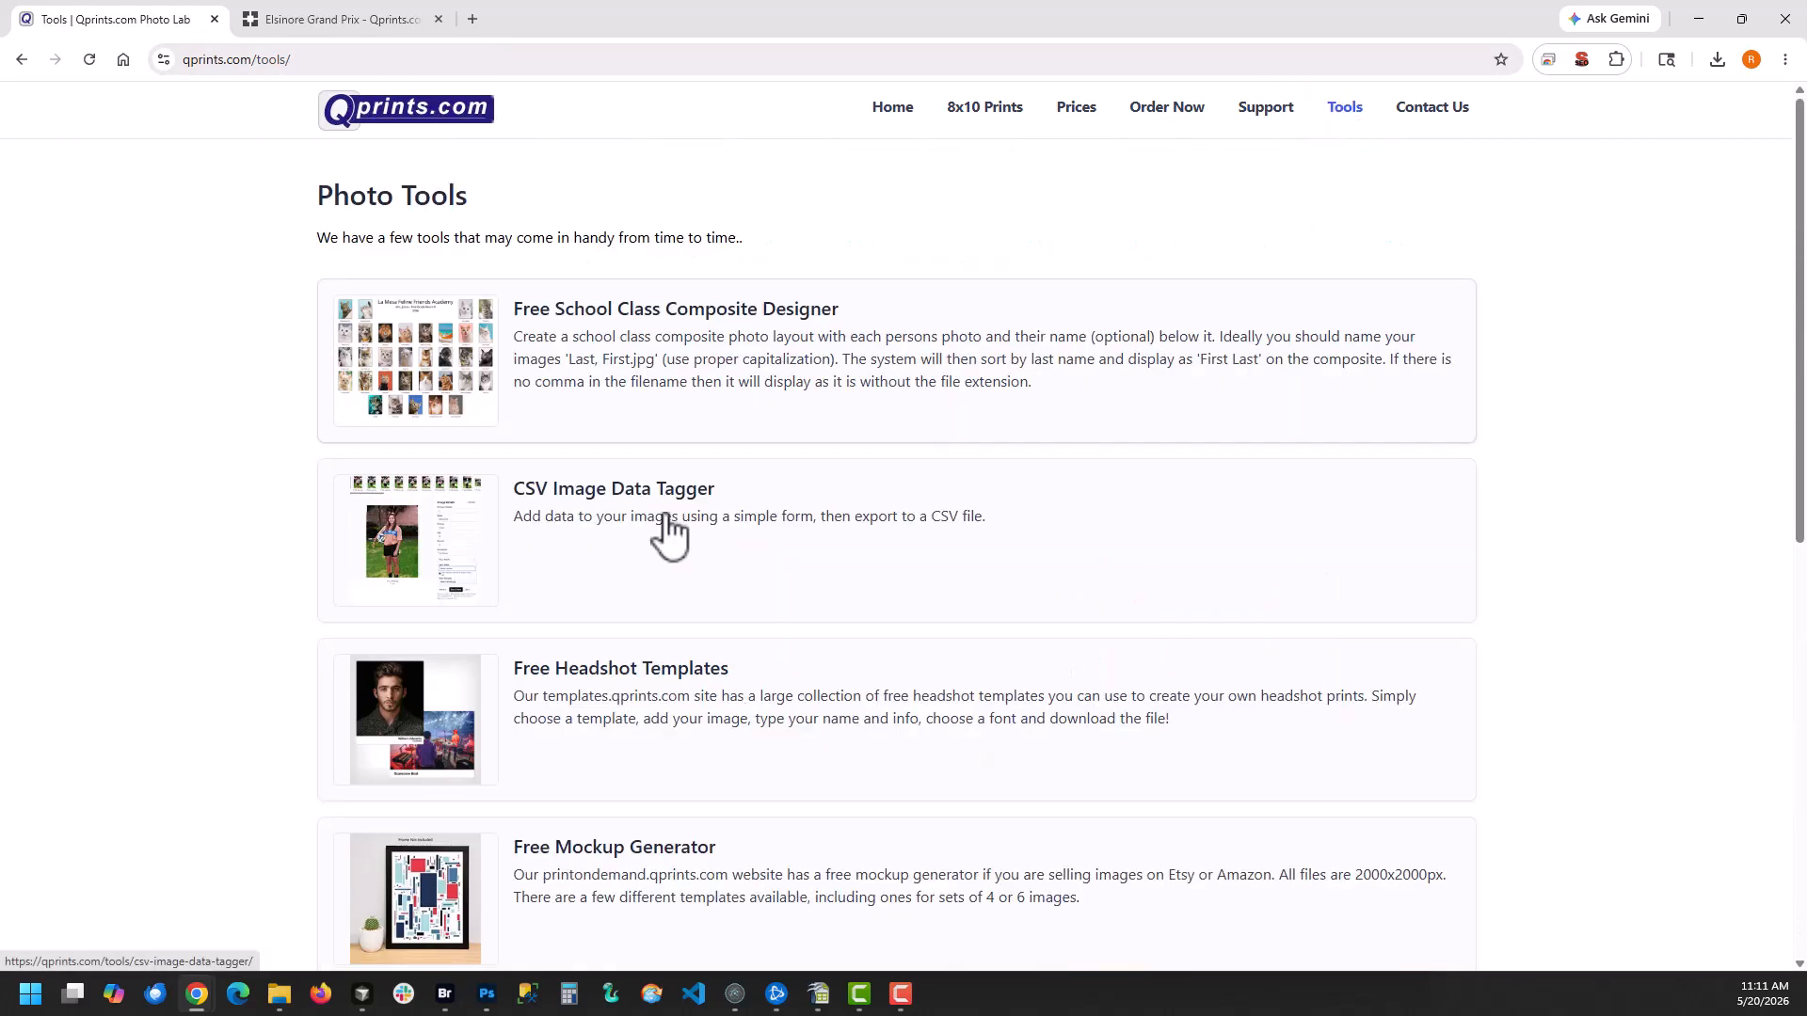
pyautogui.click(613, 519)
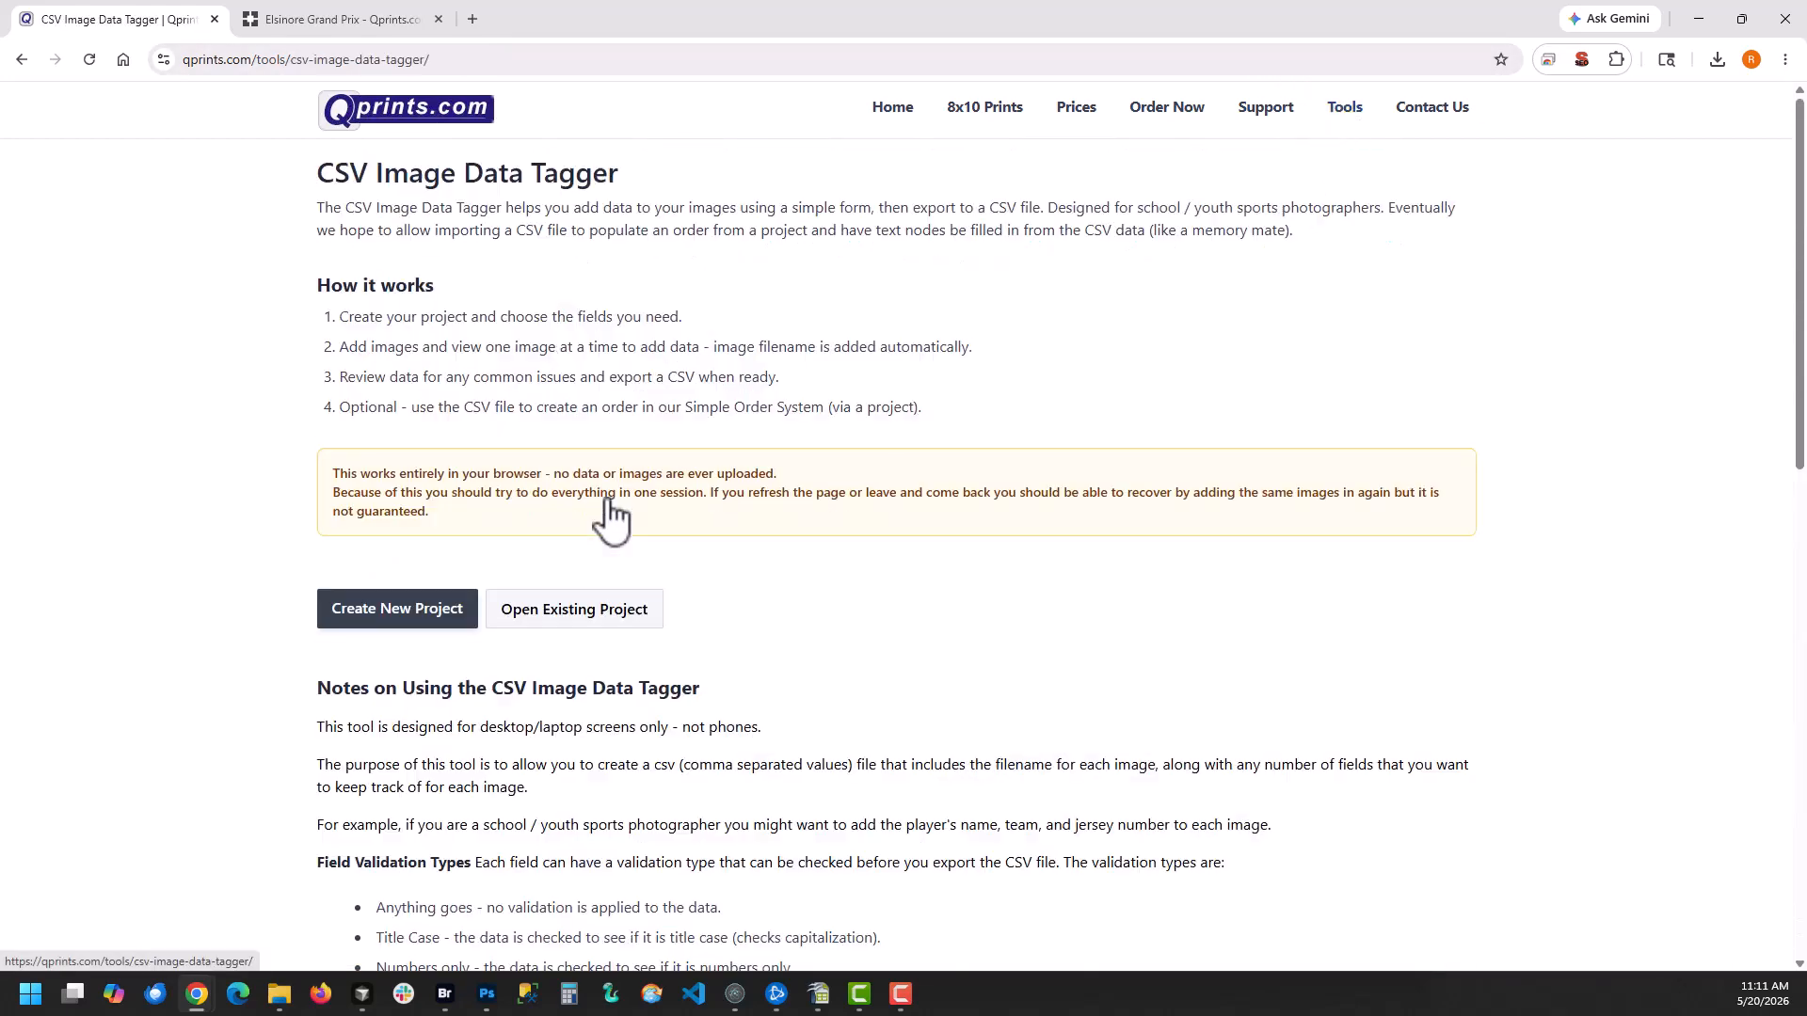
pyautogui.click(388, 626)
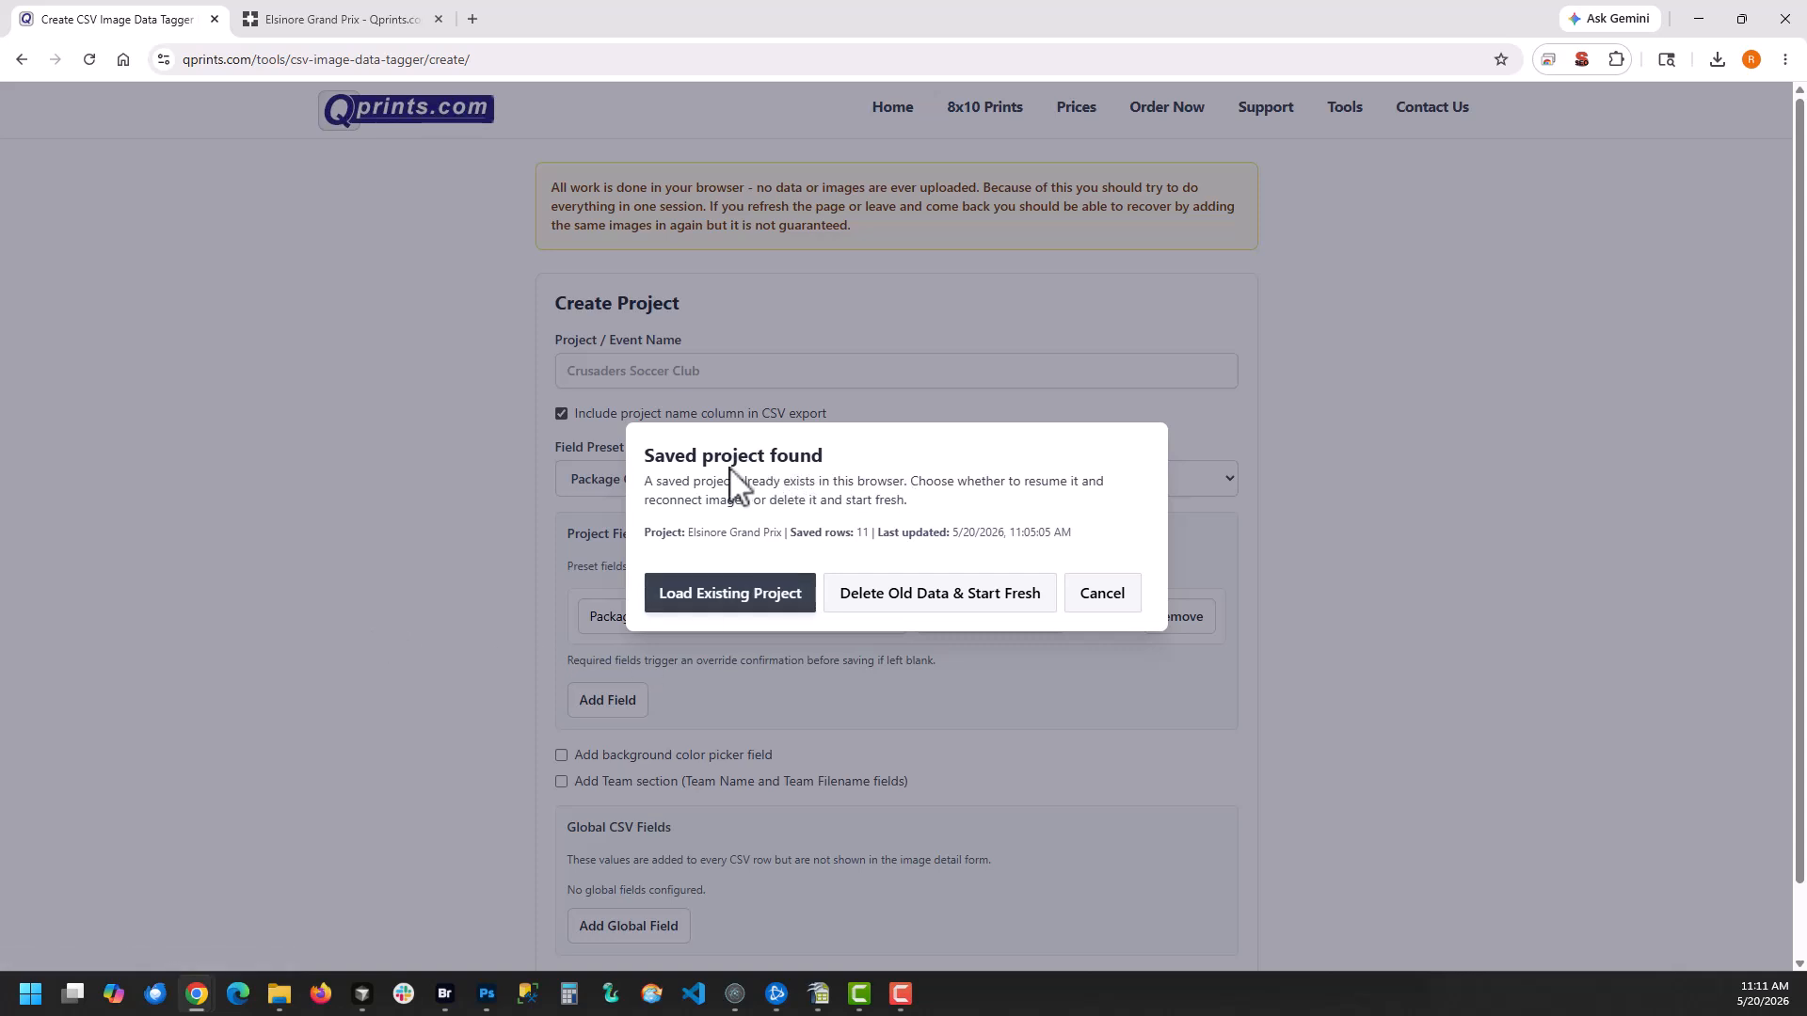
pyautogui.click(920, 607)
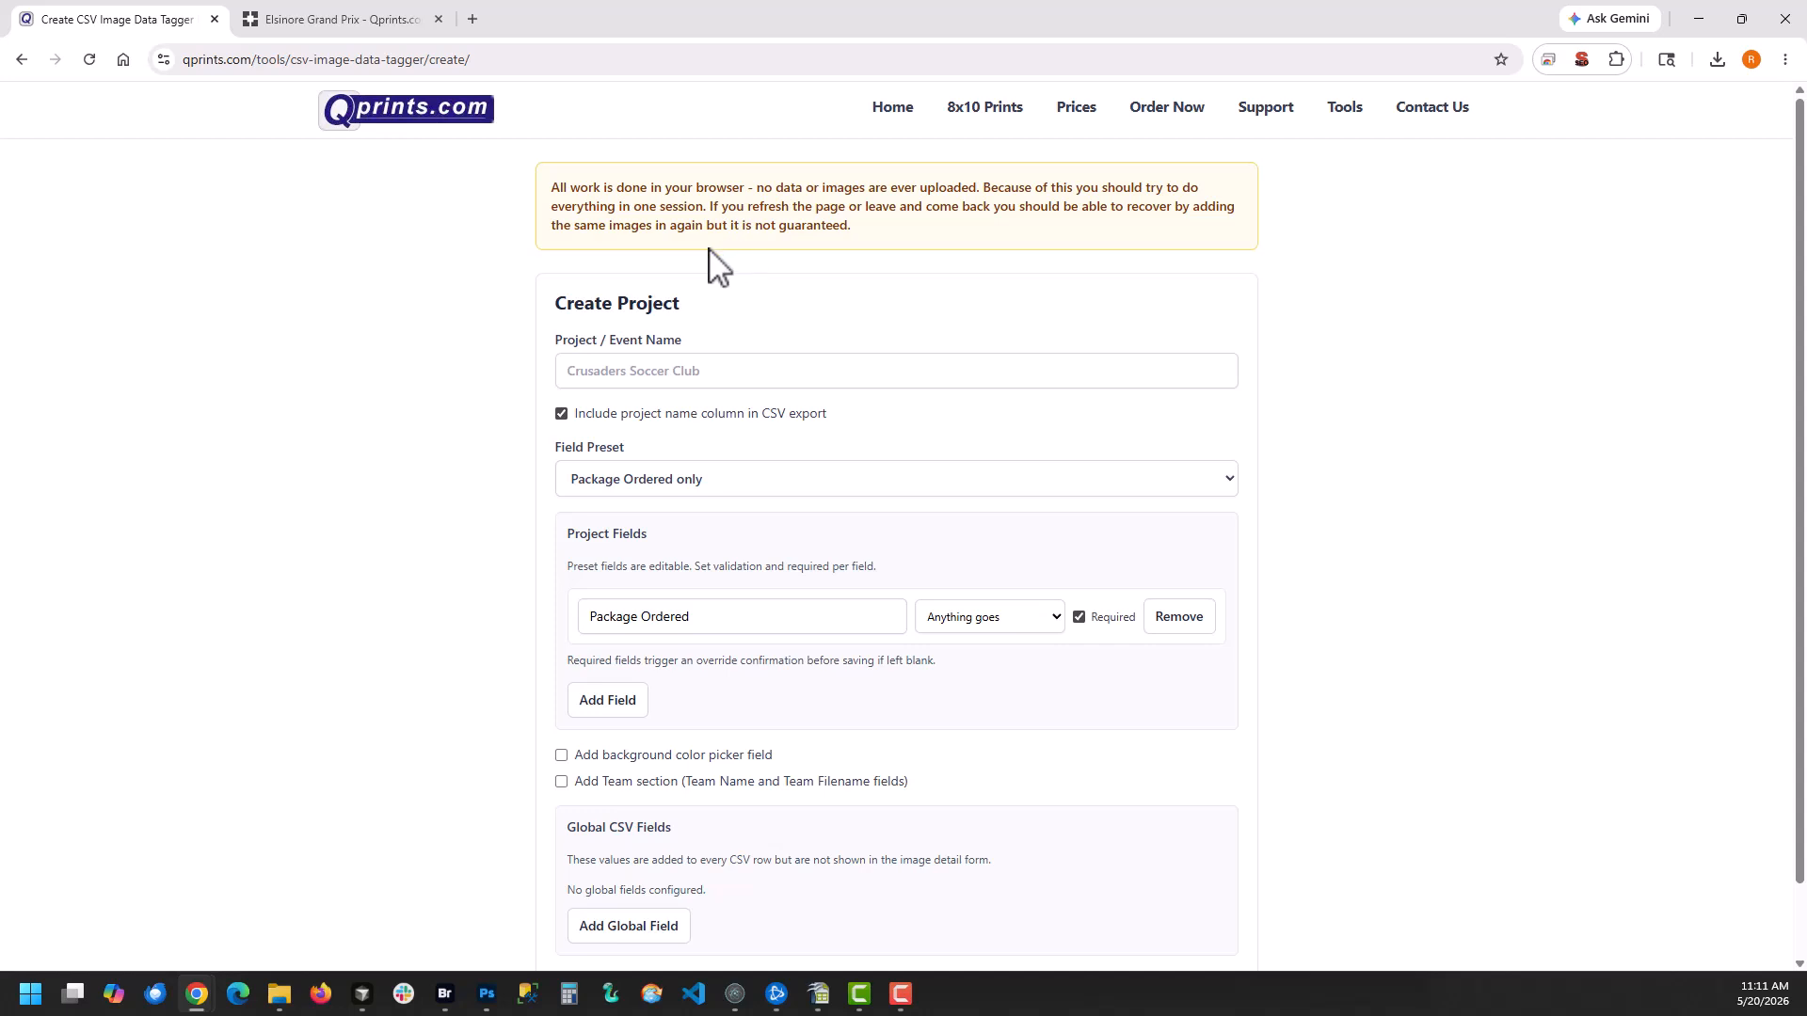
# Name the new project Test and set its field preset to Package Ordered and Name
pyautogui.click(636, 374)
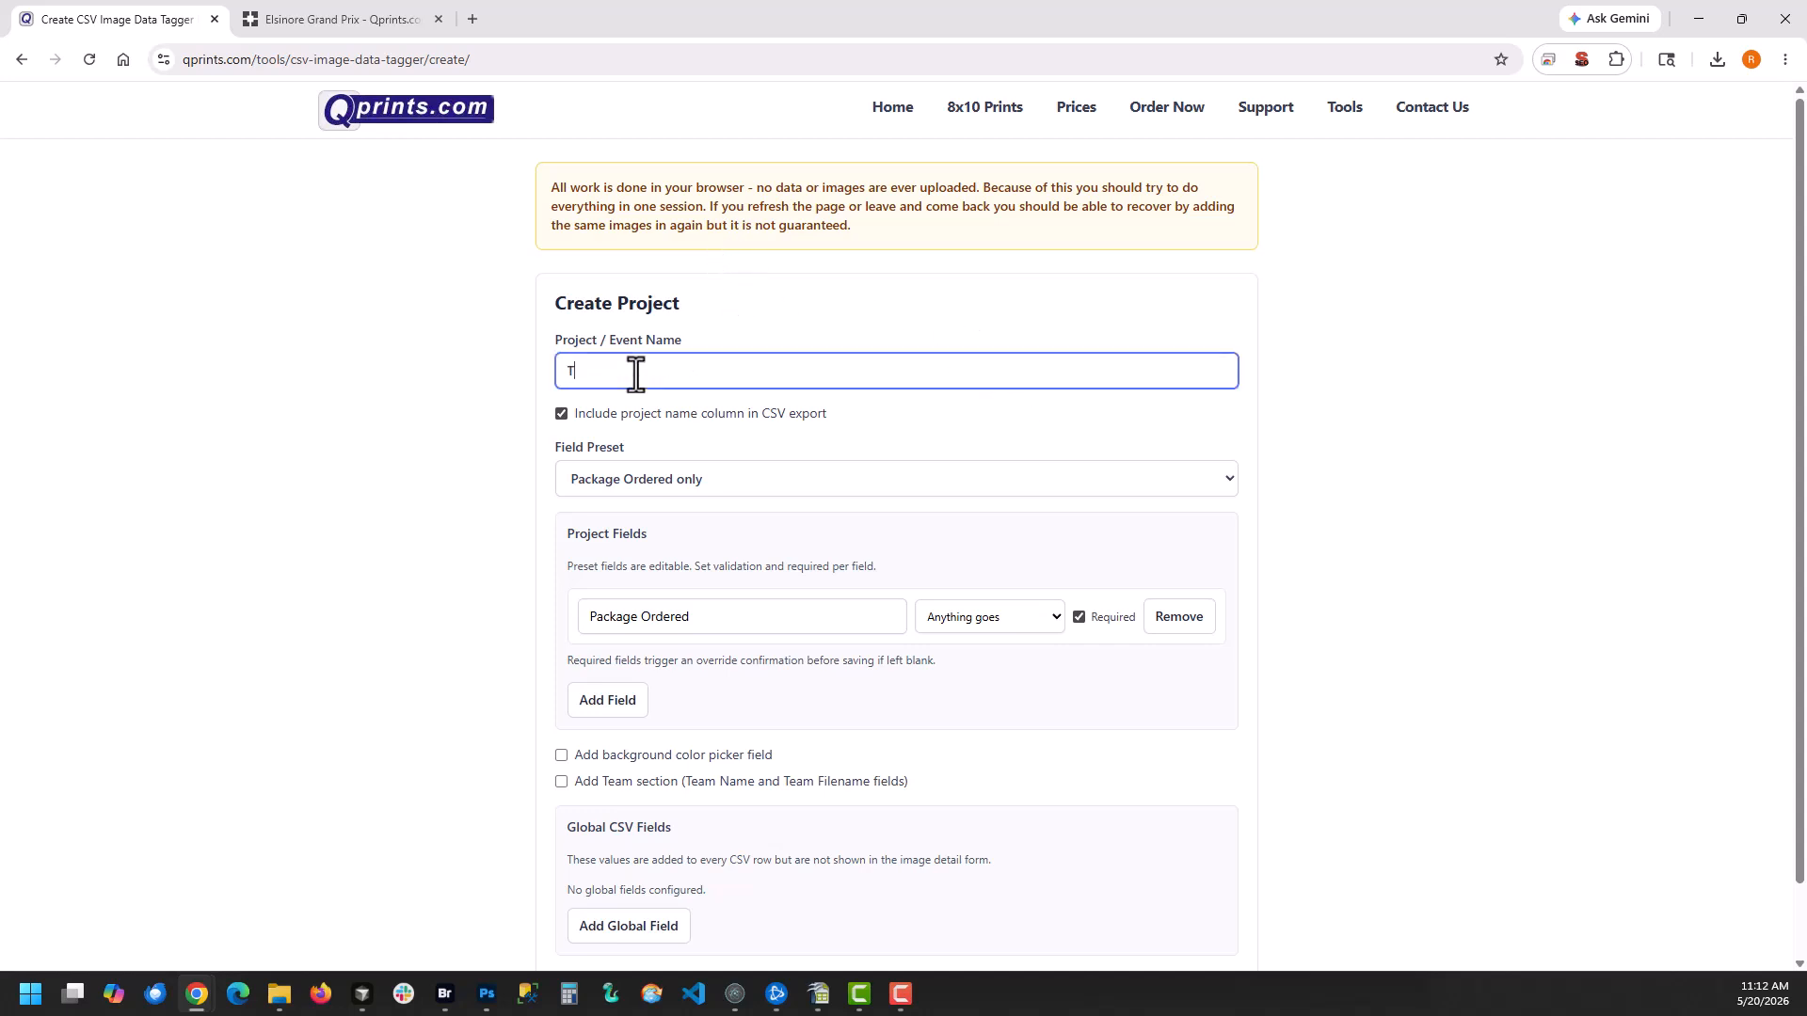
pyautogui.click(616, 421)
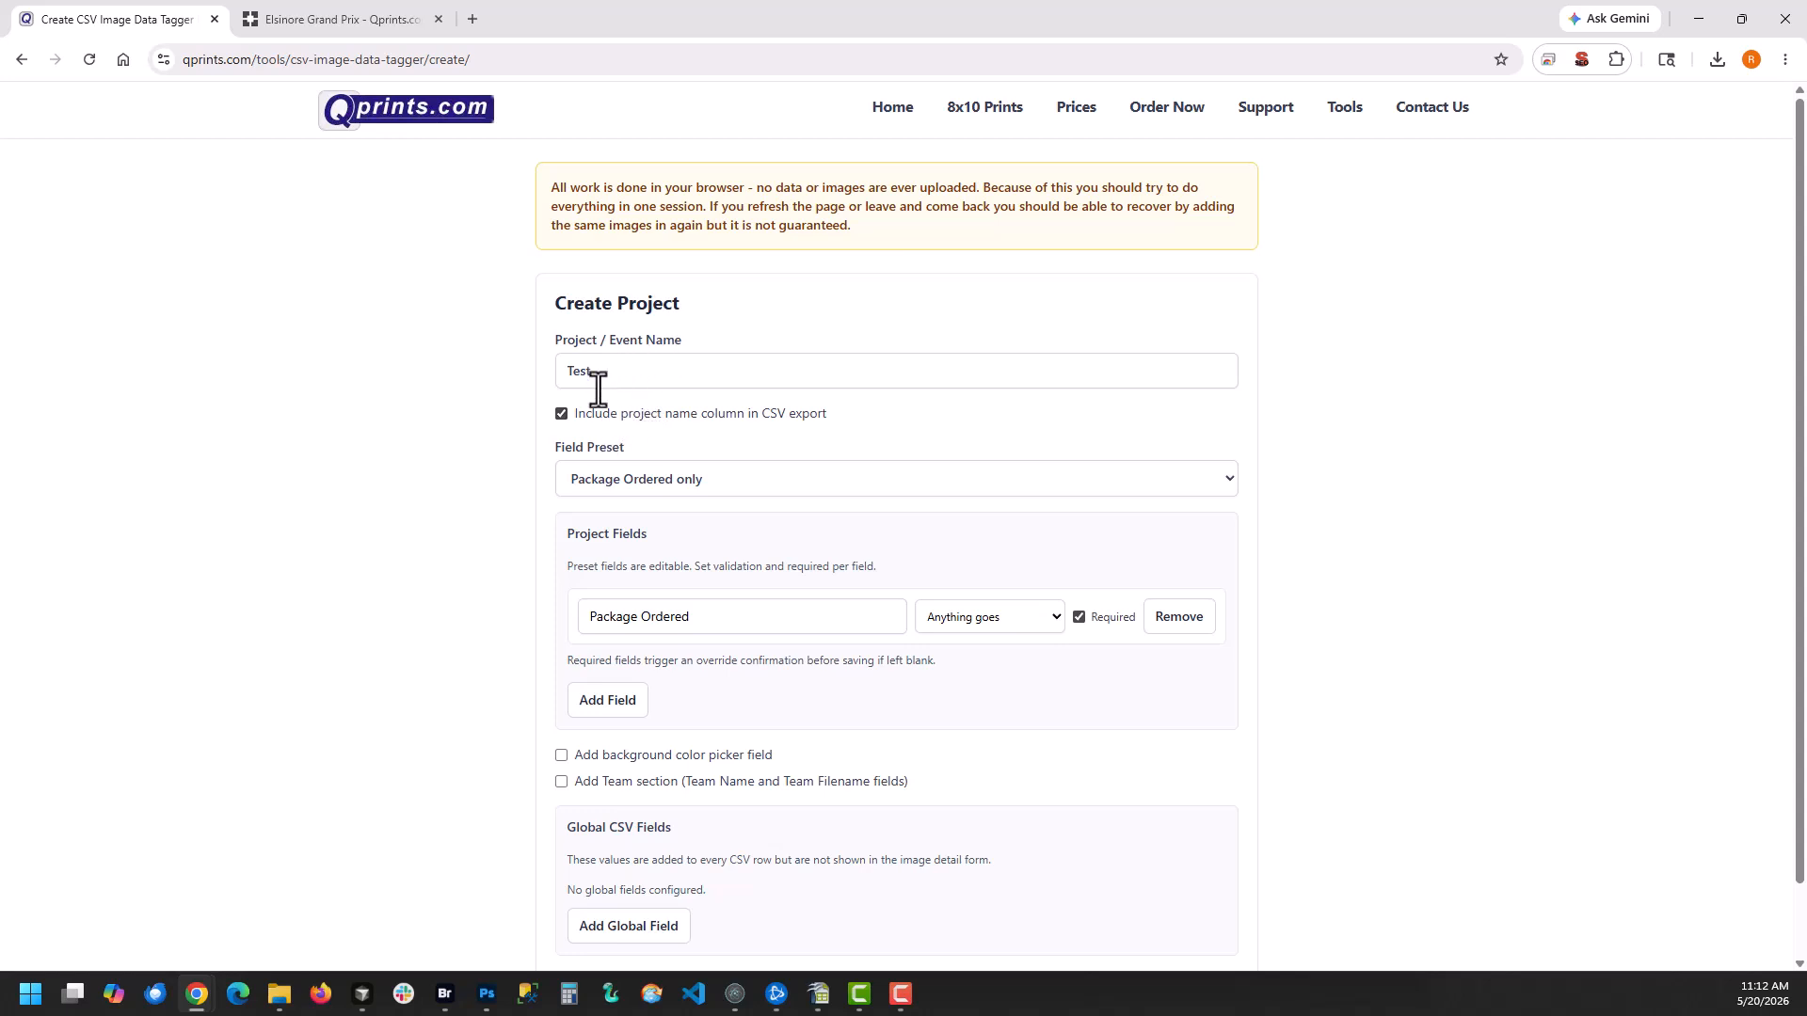
pyautogui.scroll(-1, 701, 437)
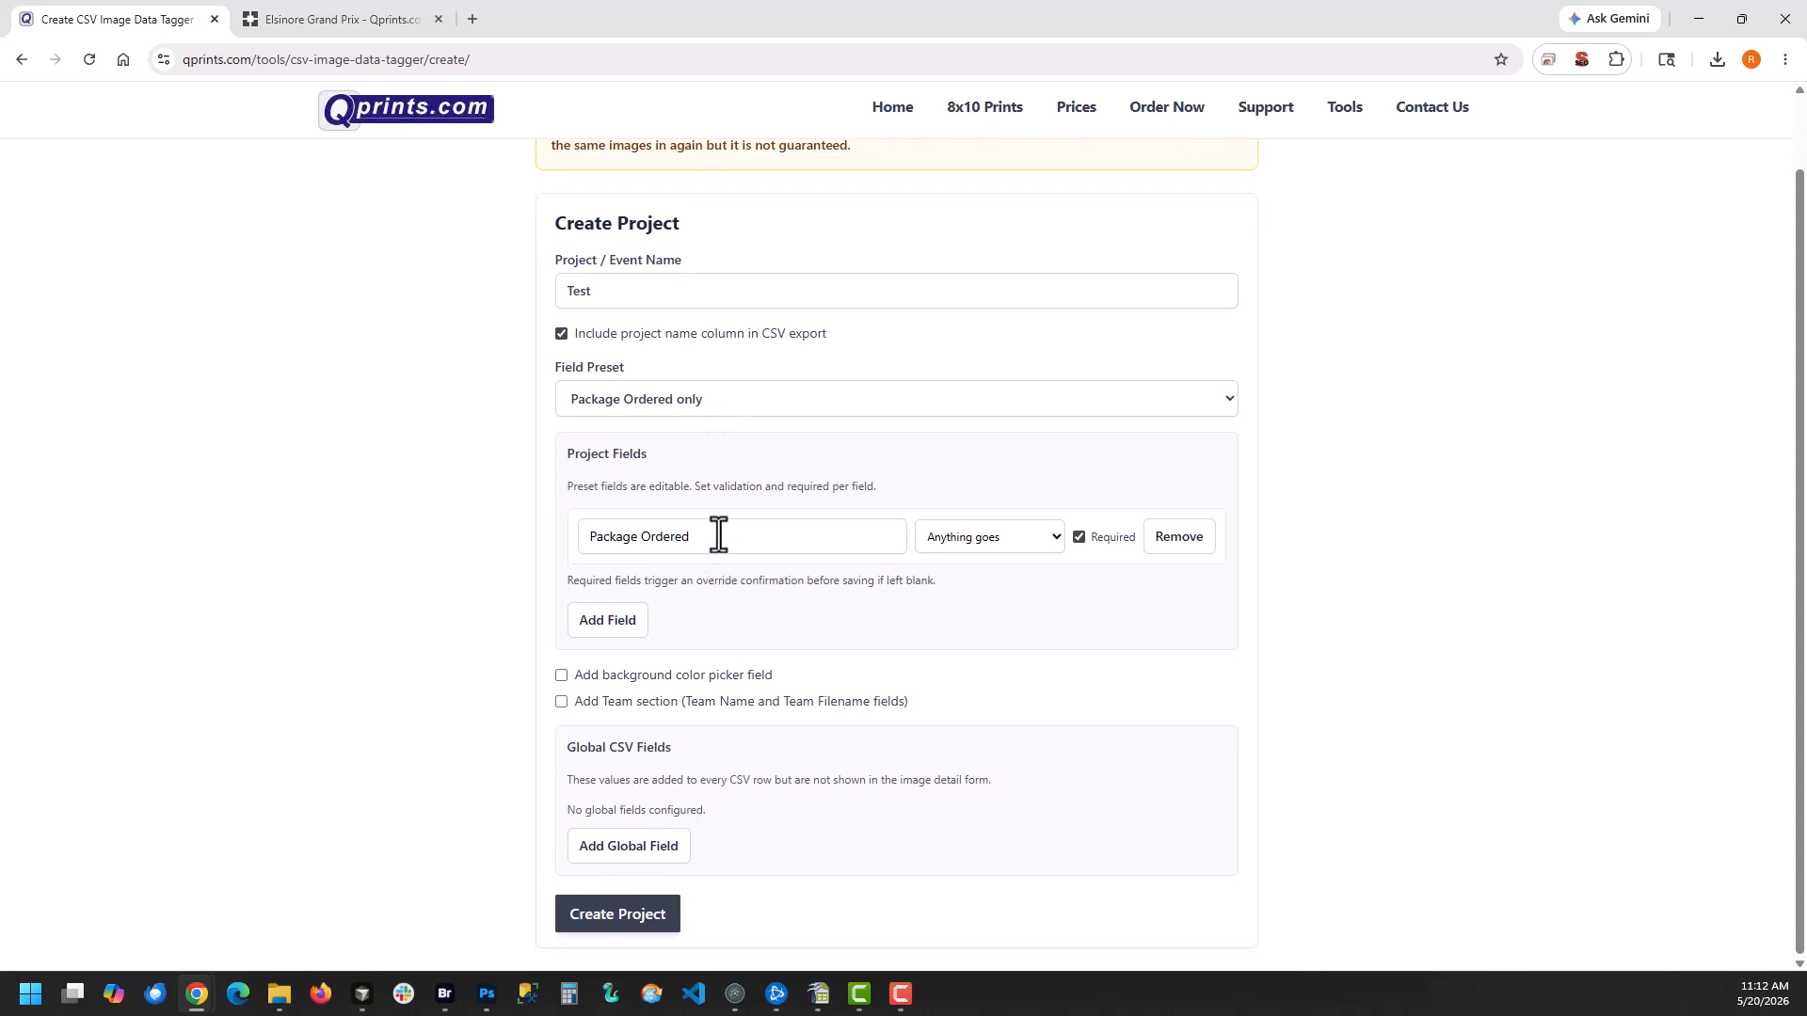
pyautogui.scroll(1, 718, 535)
pyautogui.click(622, 478)
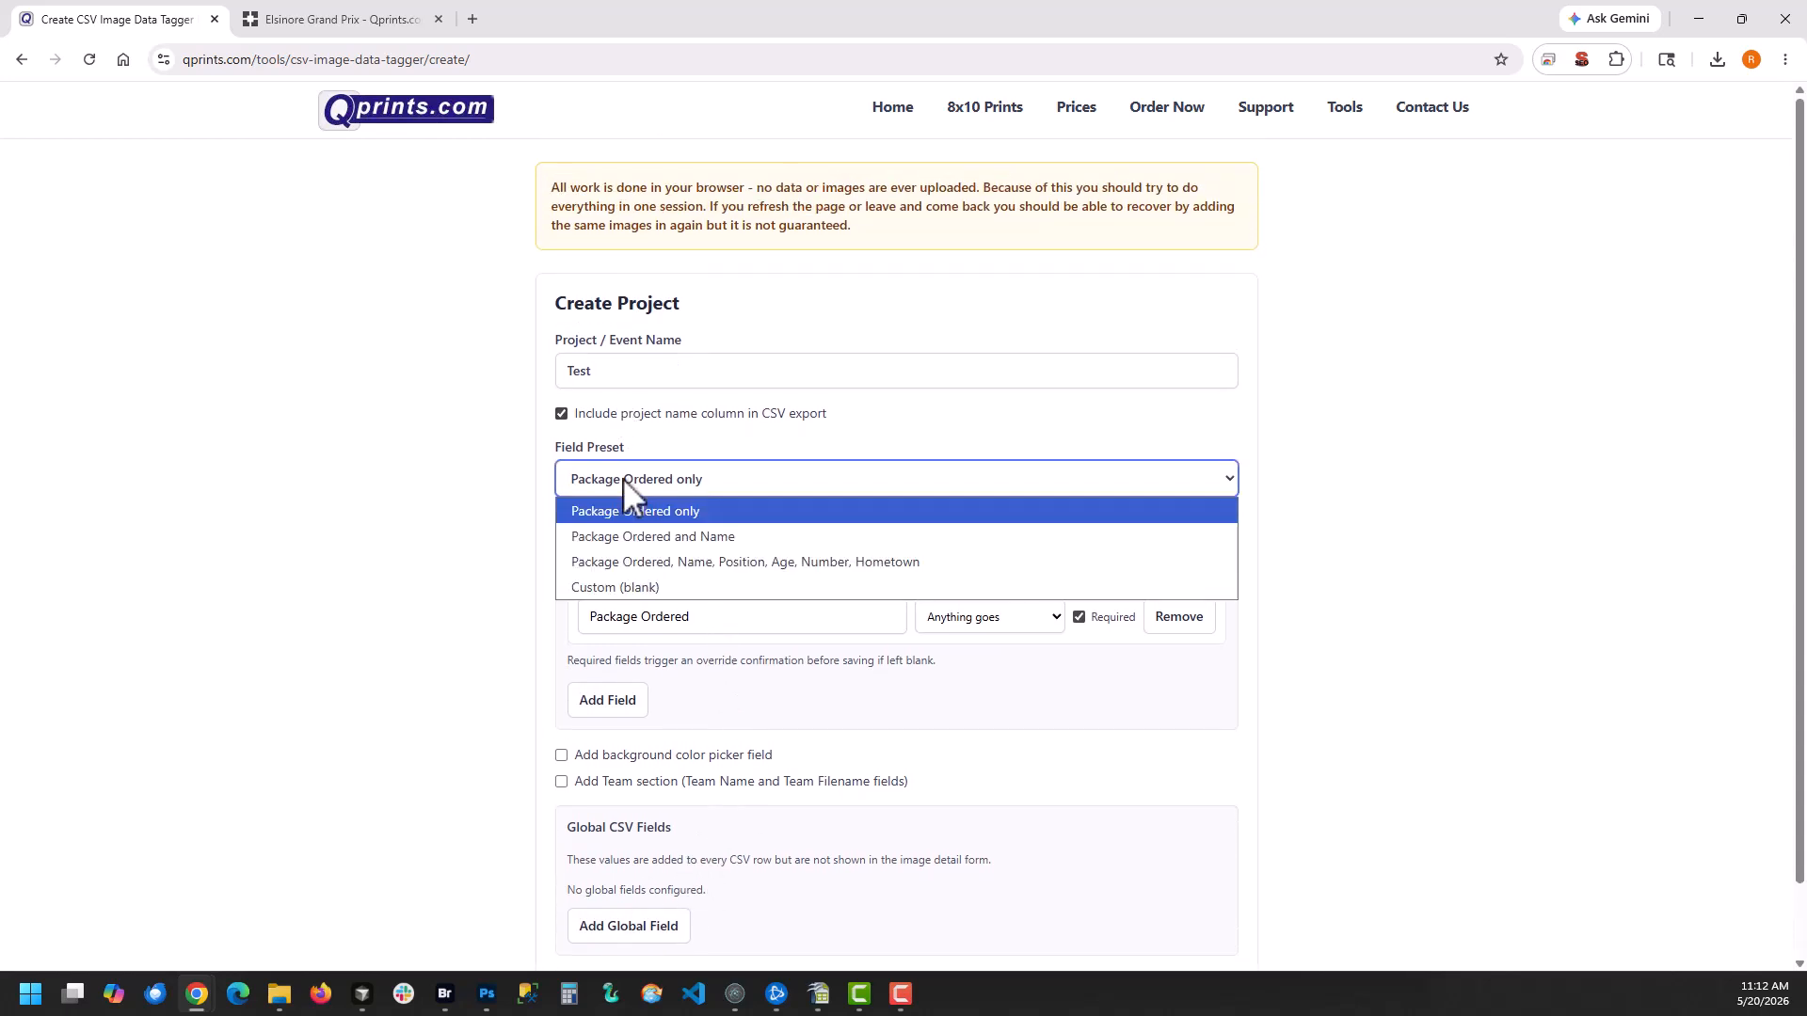
pyautogui.click(723, 538)
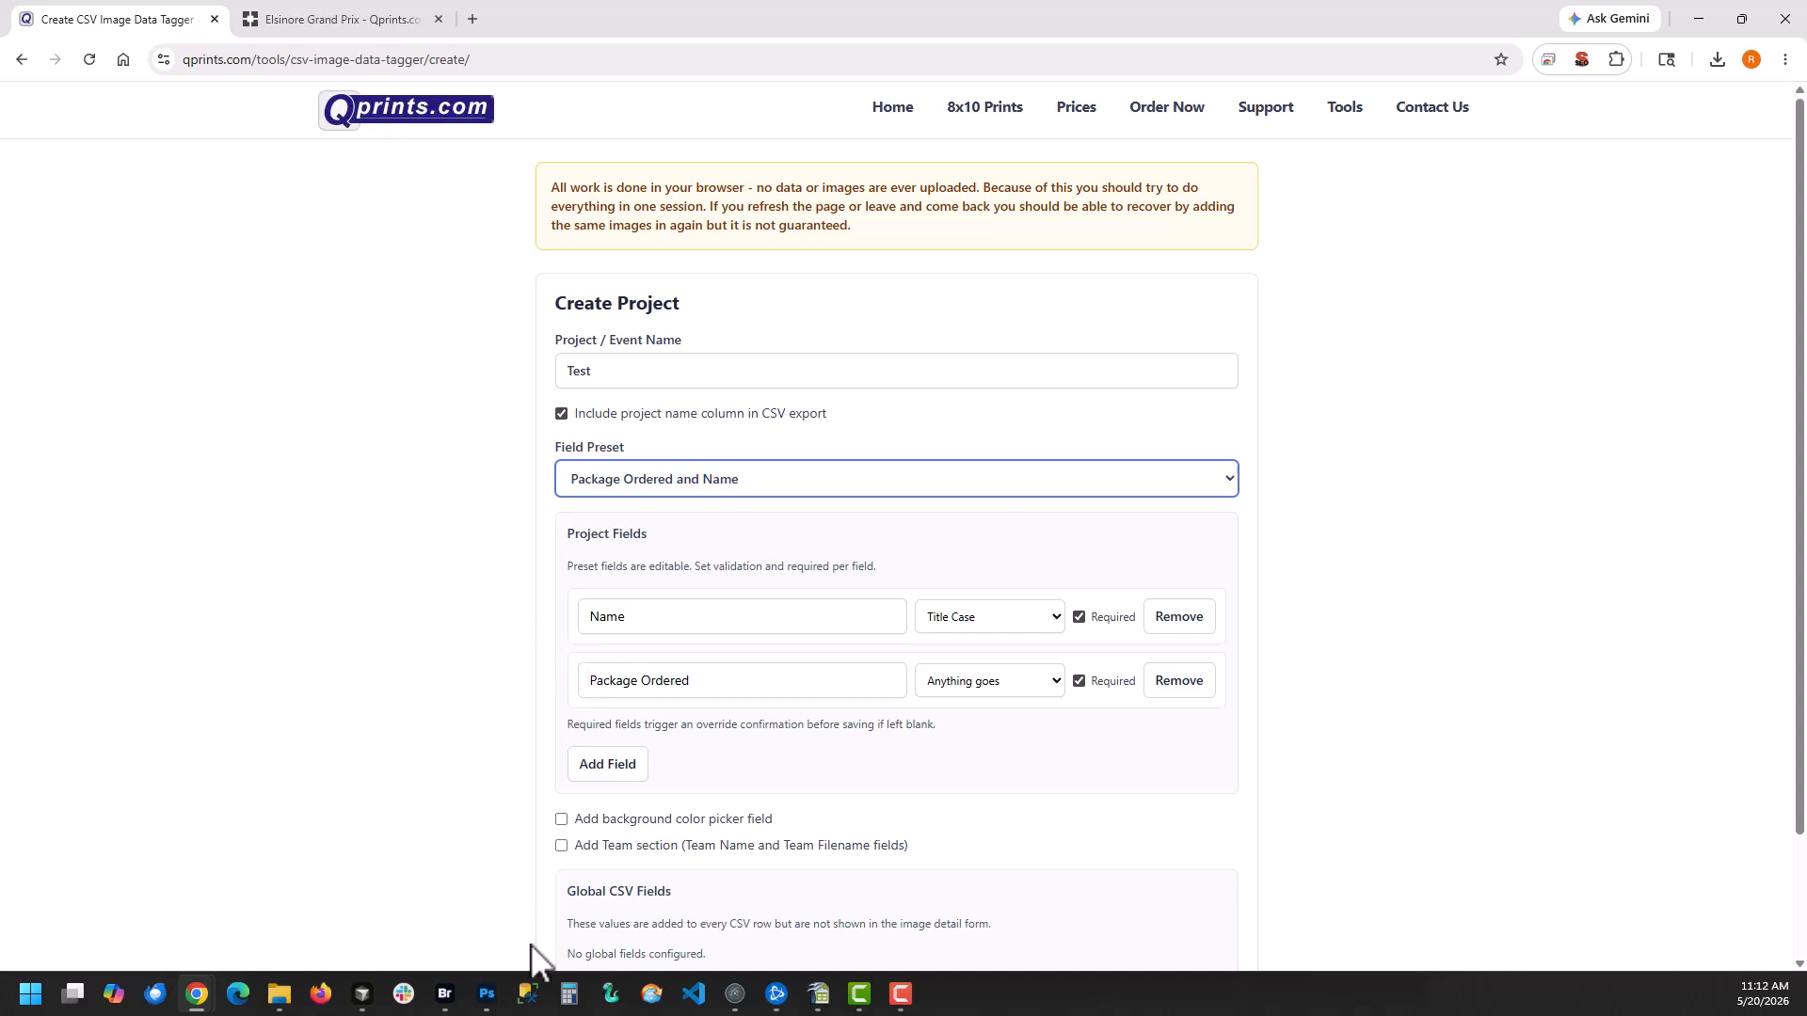
# Check the exported CSV's columns in OpenOffice Calc and return to the project creation form in Chrome
pyautogui.click(818, 995)
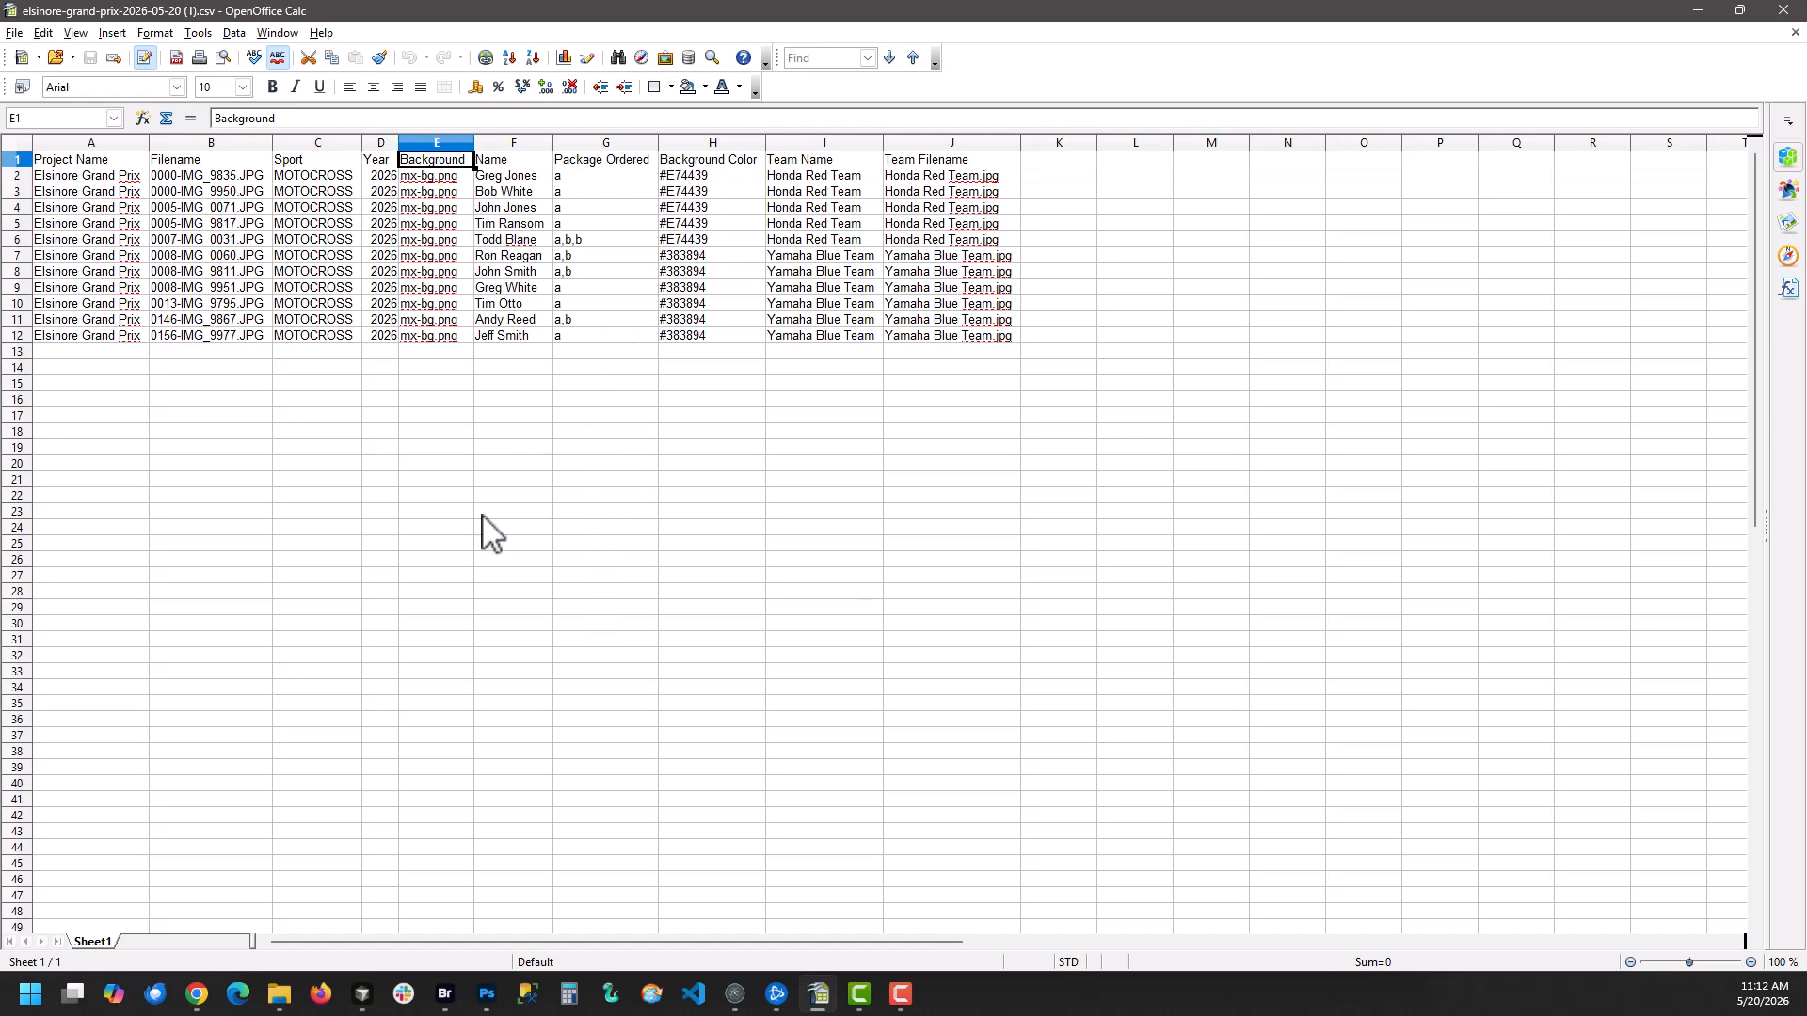
pyautogui.moveTo(445, 1008)
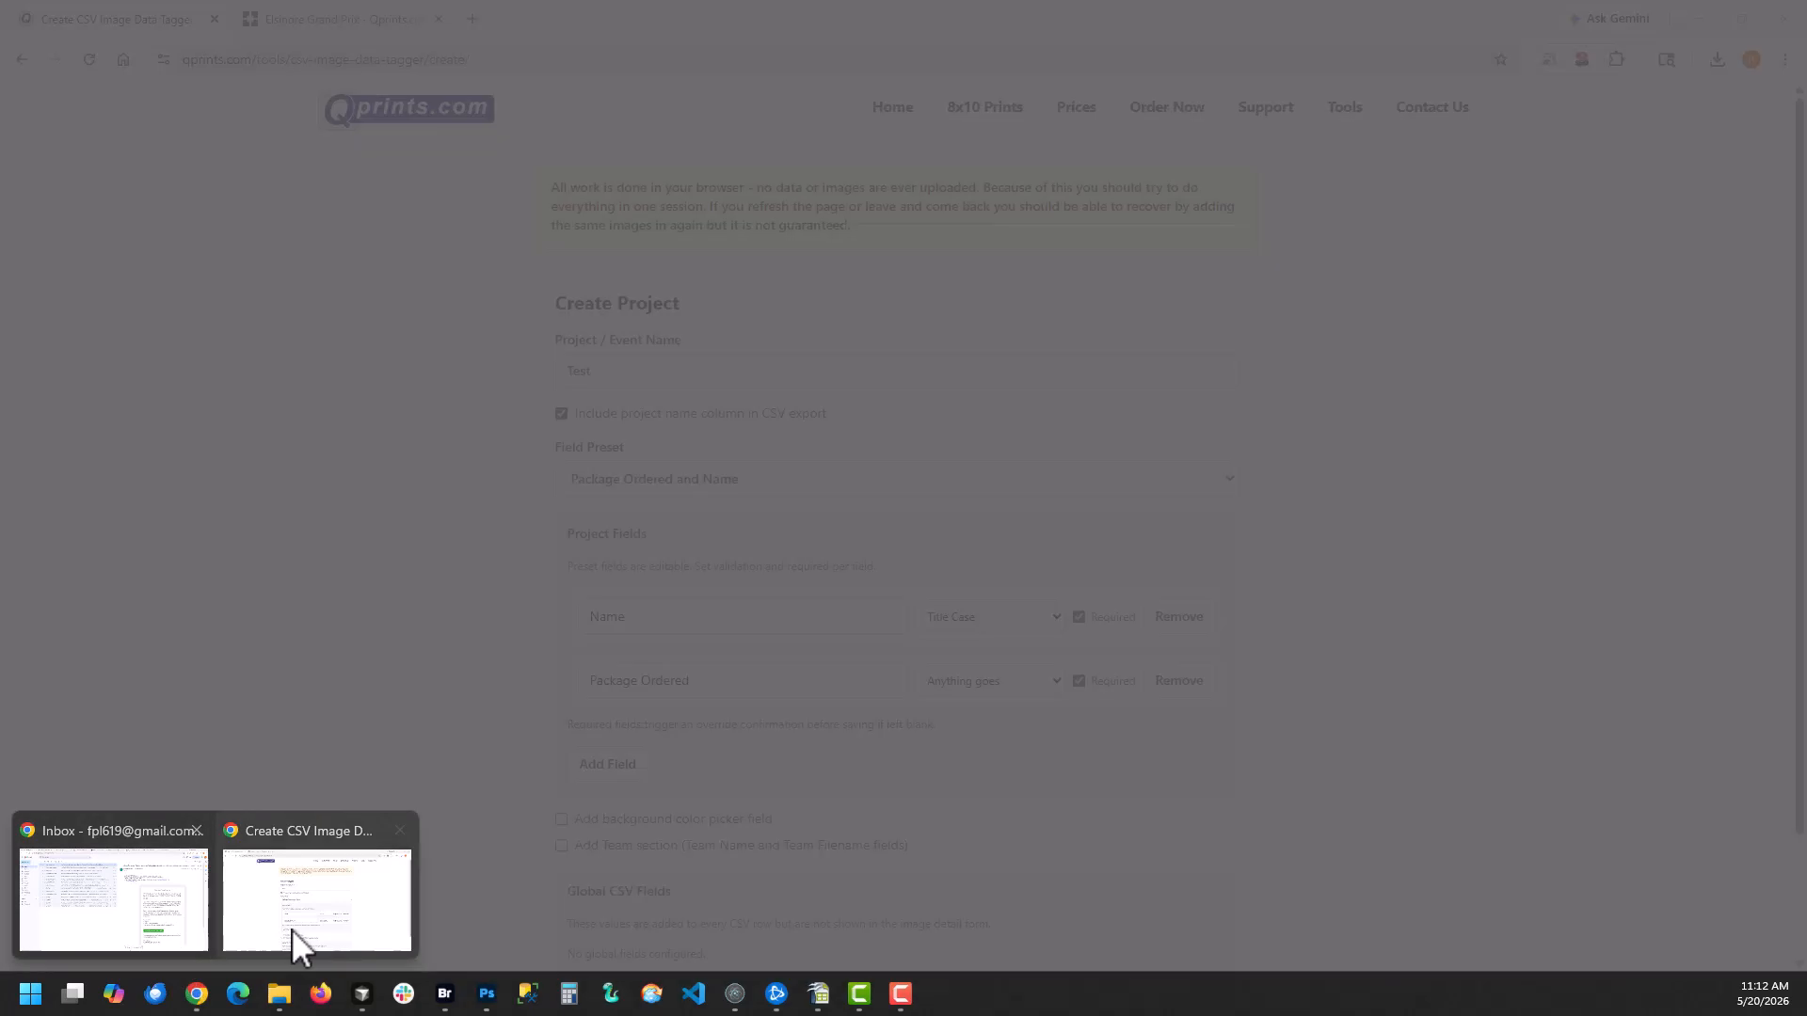
pyautogui.click(326, 937)
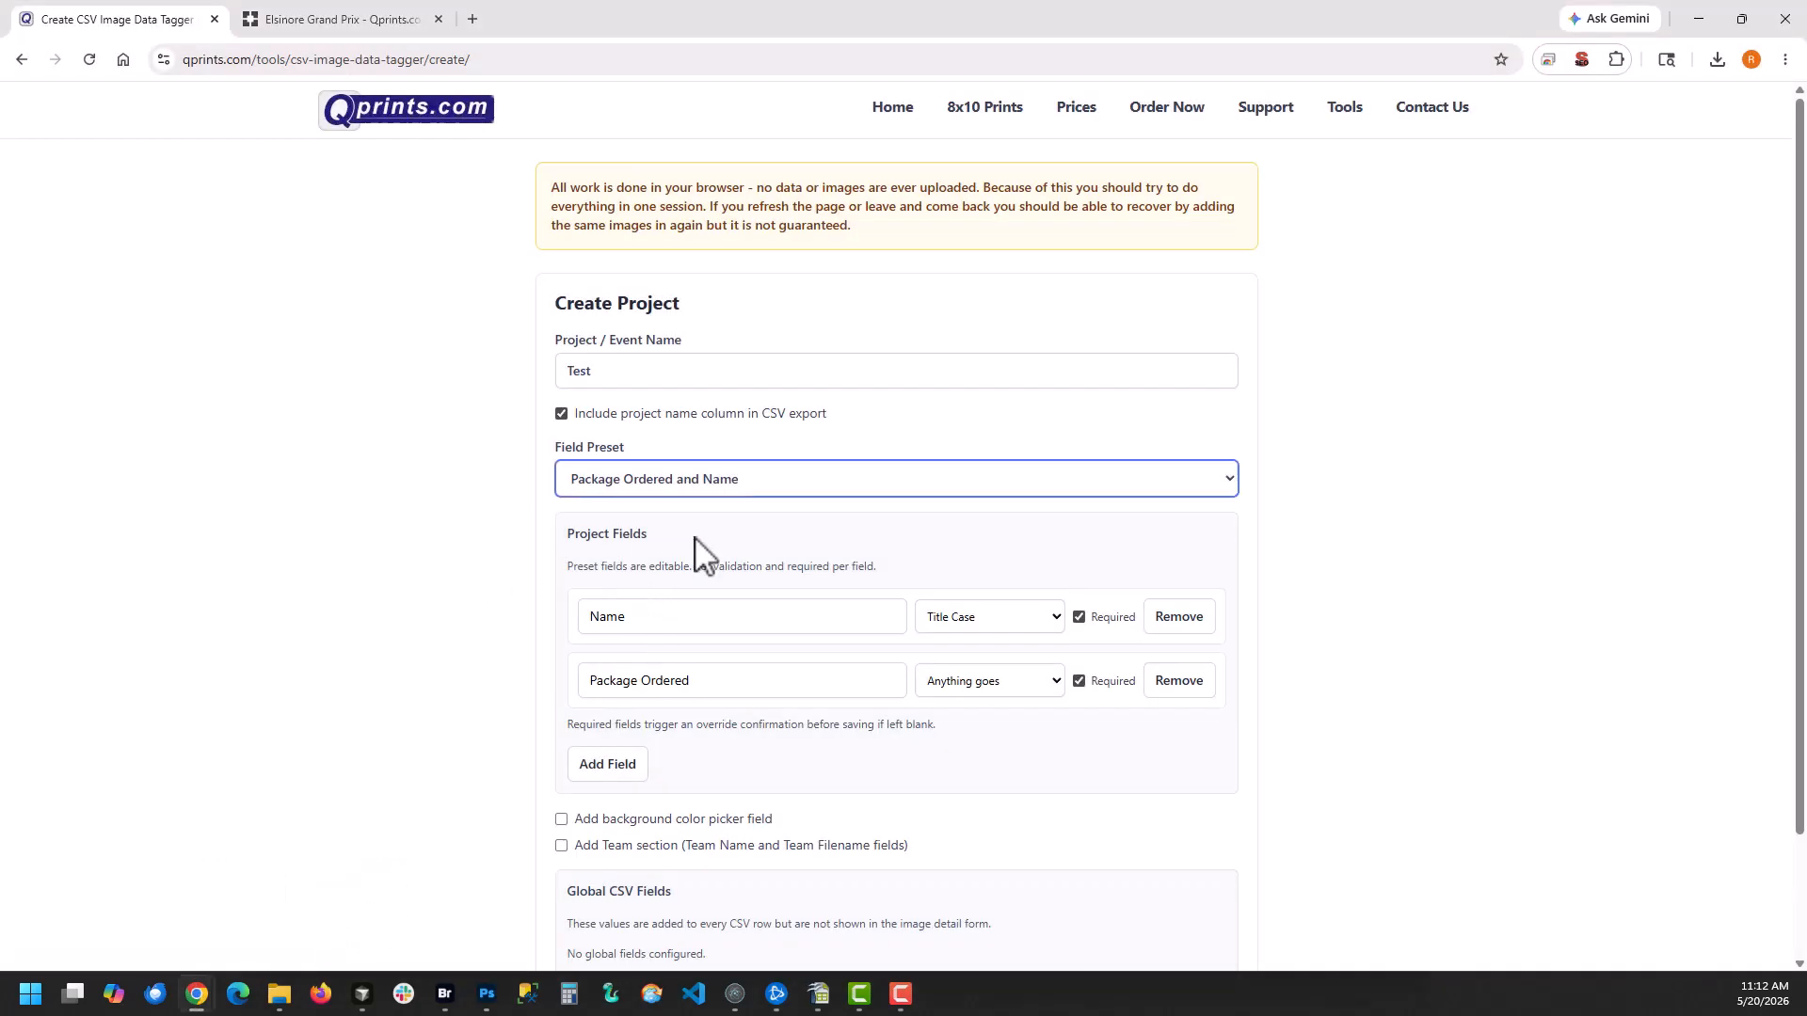
# Try the Custom (blank), Package Ordered only, and Package Ordered, Name, Position, Age, Number, Hometown field presets and review their fields
pyautogui.click(659, 482)
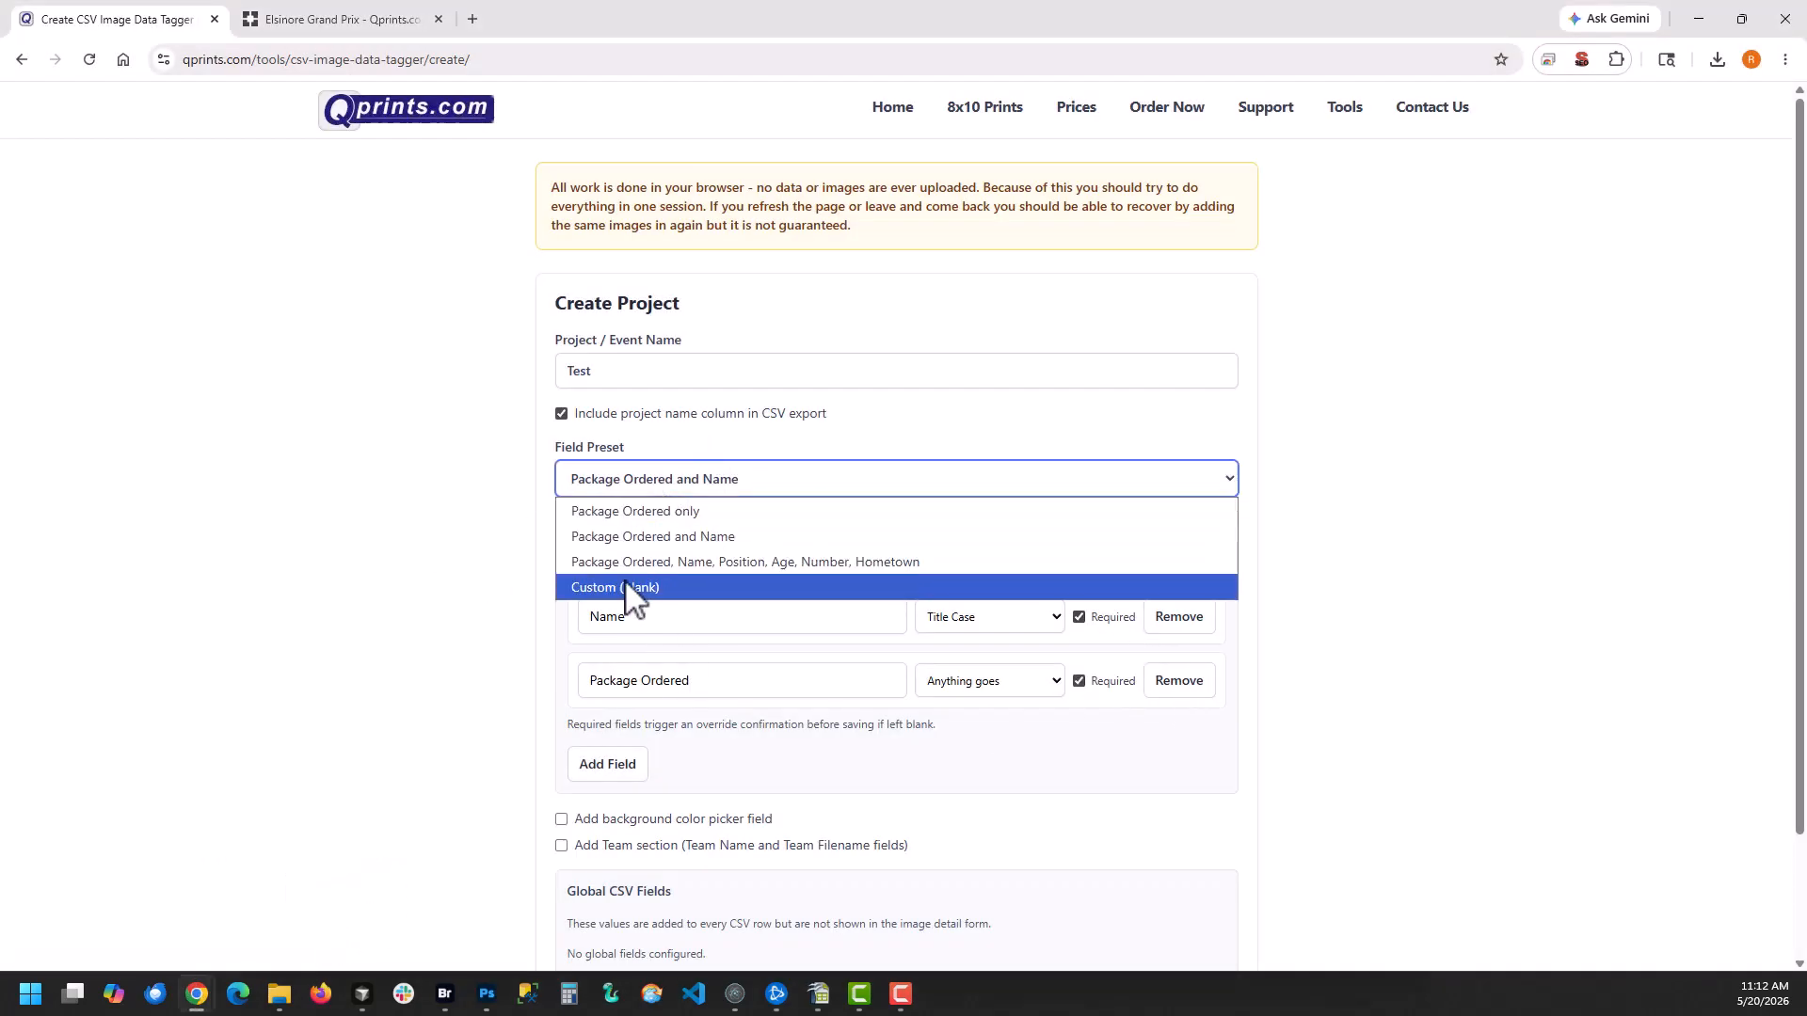
pyautogui.click(626, 585)
pyautogui.click(656, 491)
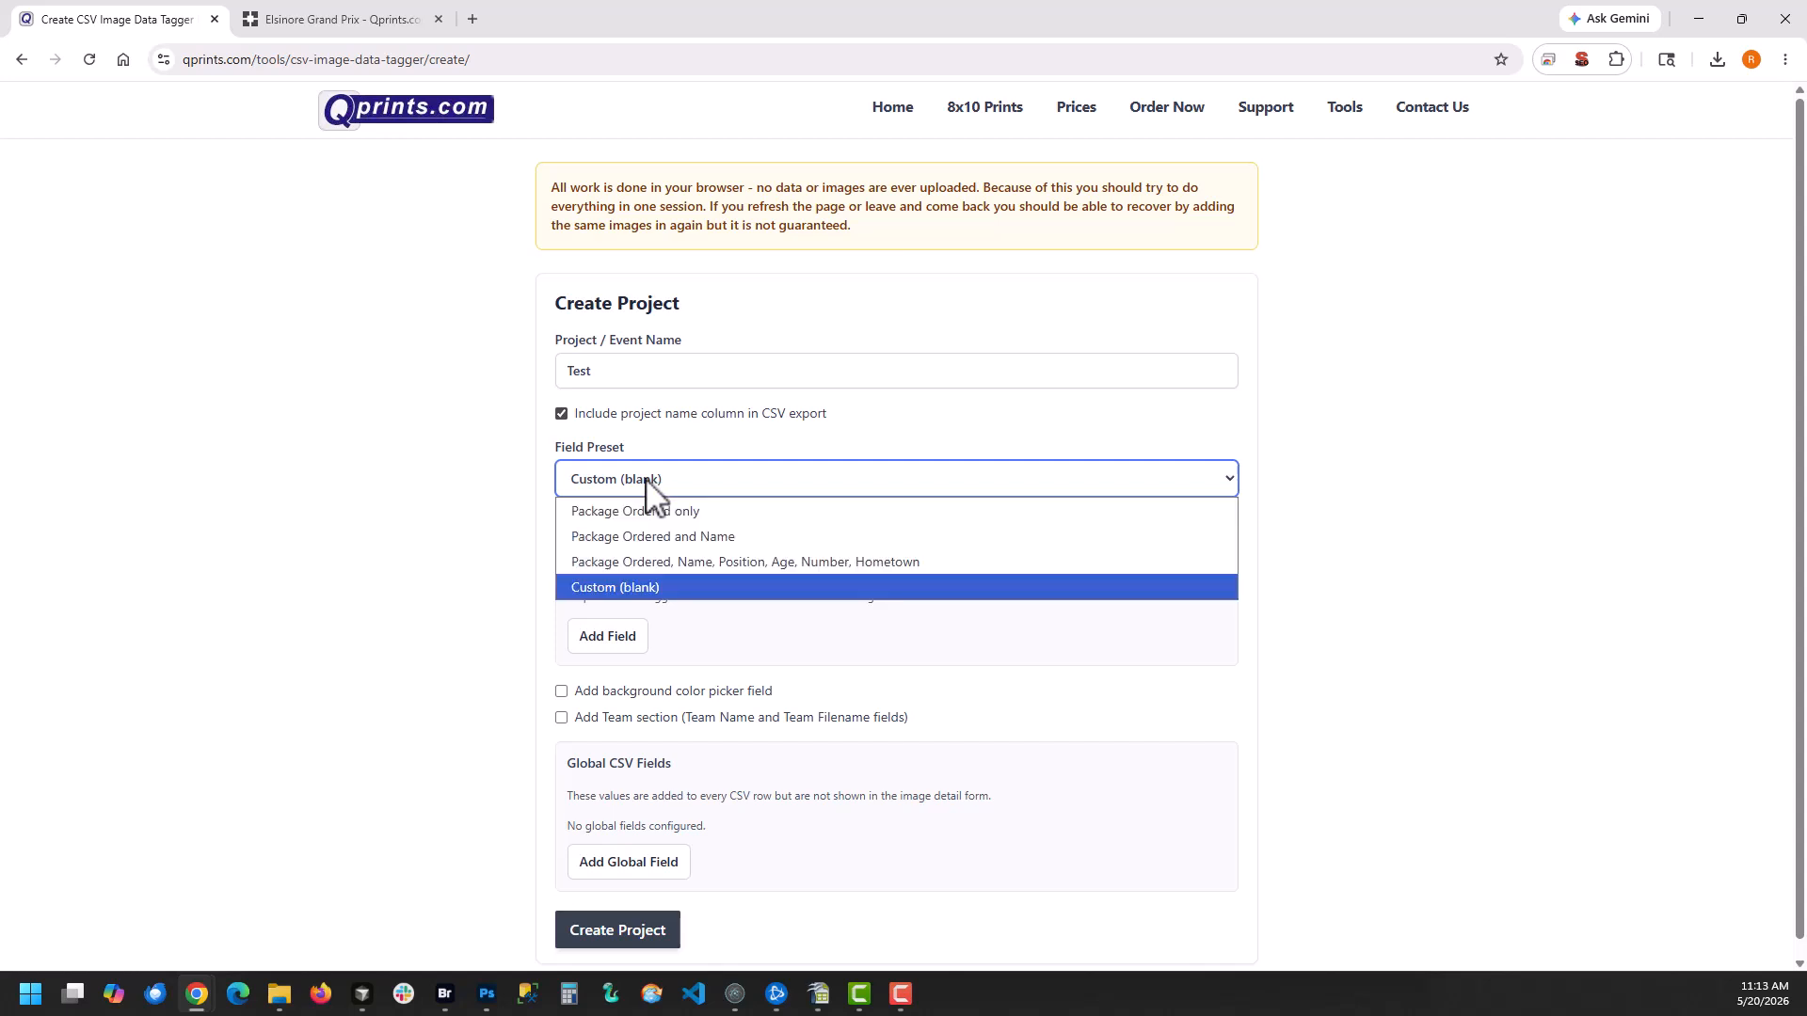
pyautogui.click(628, 514)
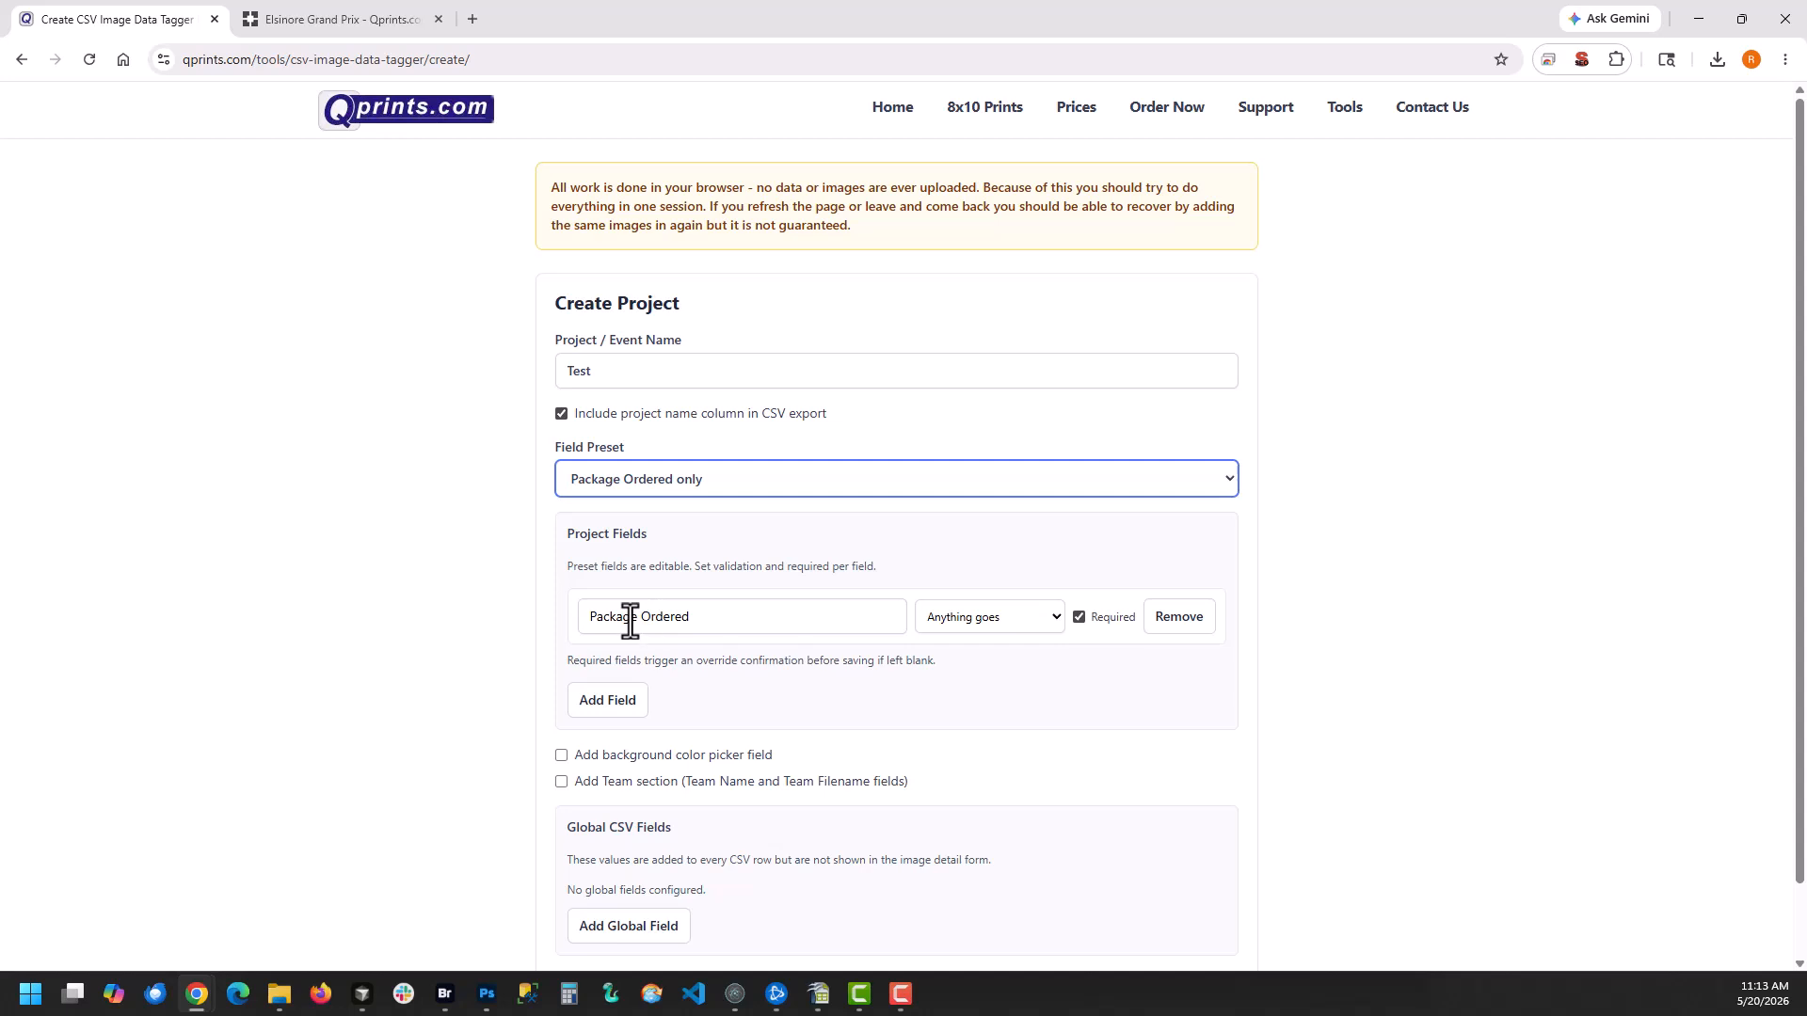
pyautogui.click(656, 486)
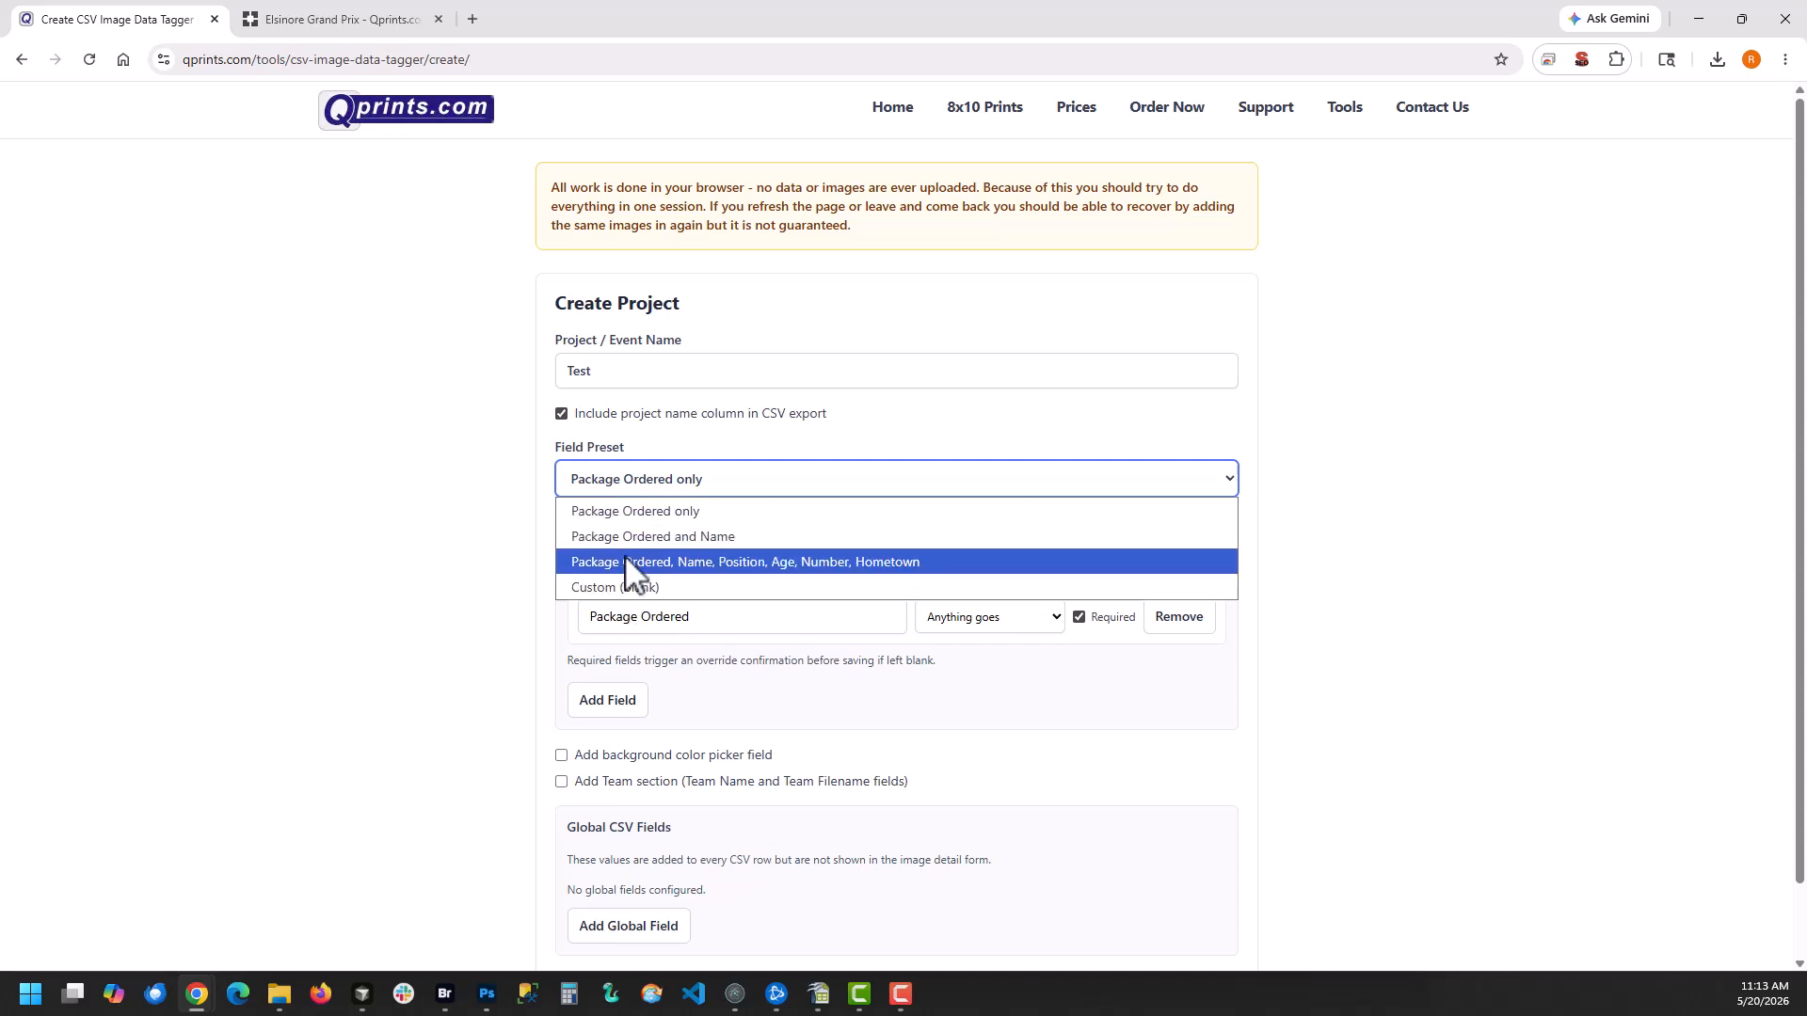
pyautogui.click(628, 562)
pyautogui.scroll(-4, 677, 583)
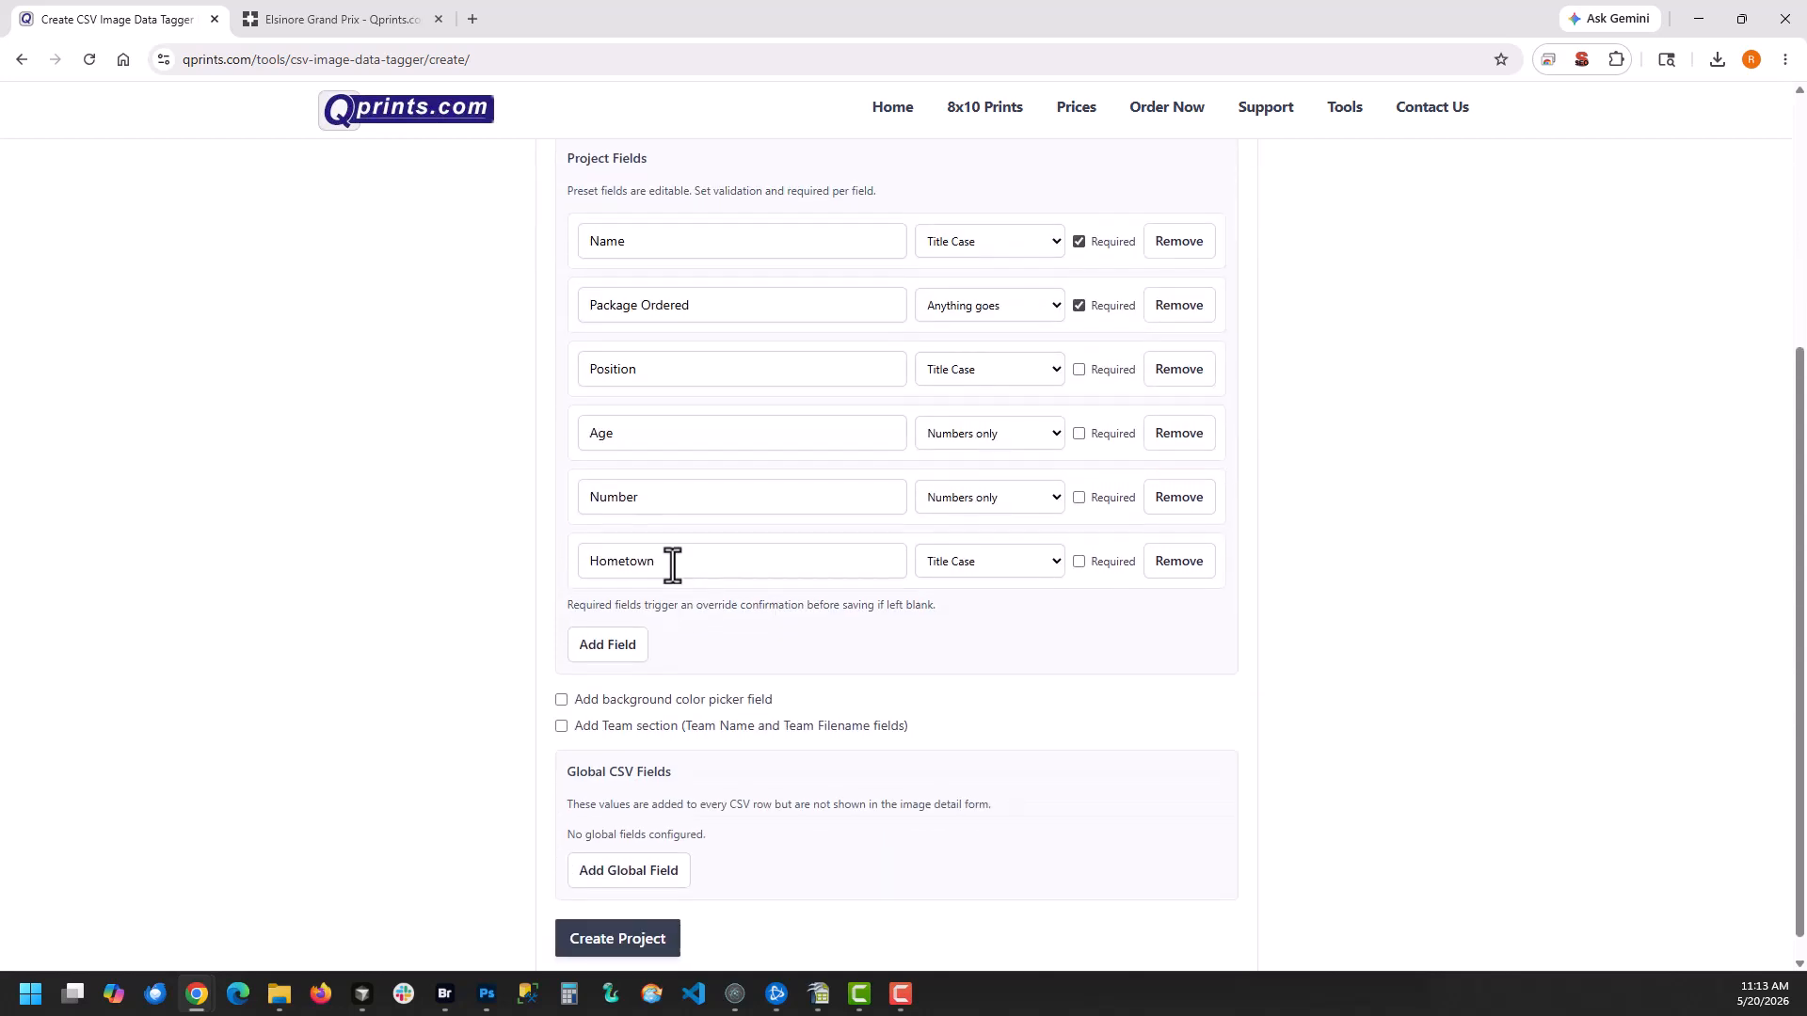
pyautogui.scroll(2, 480, 400)
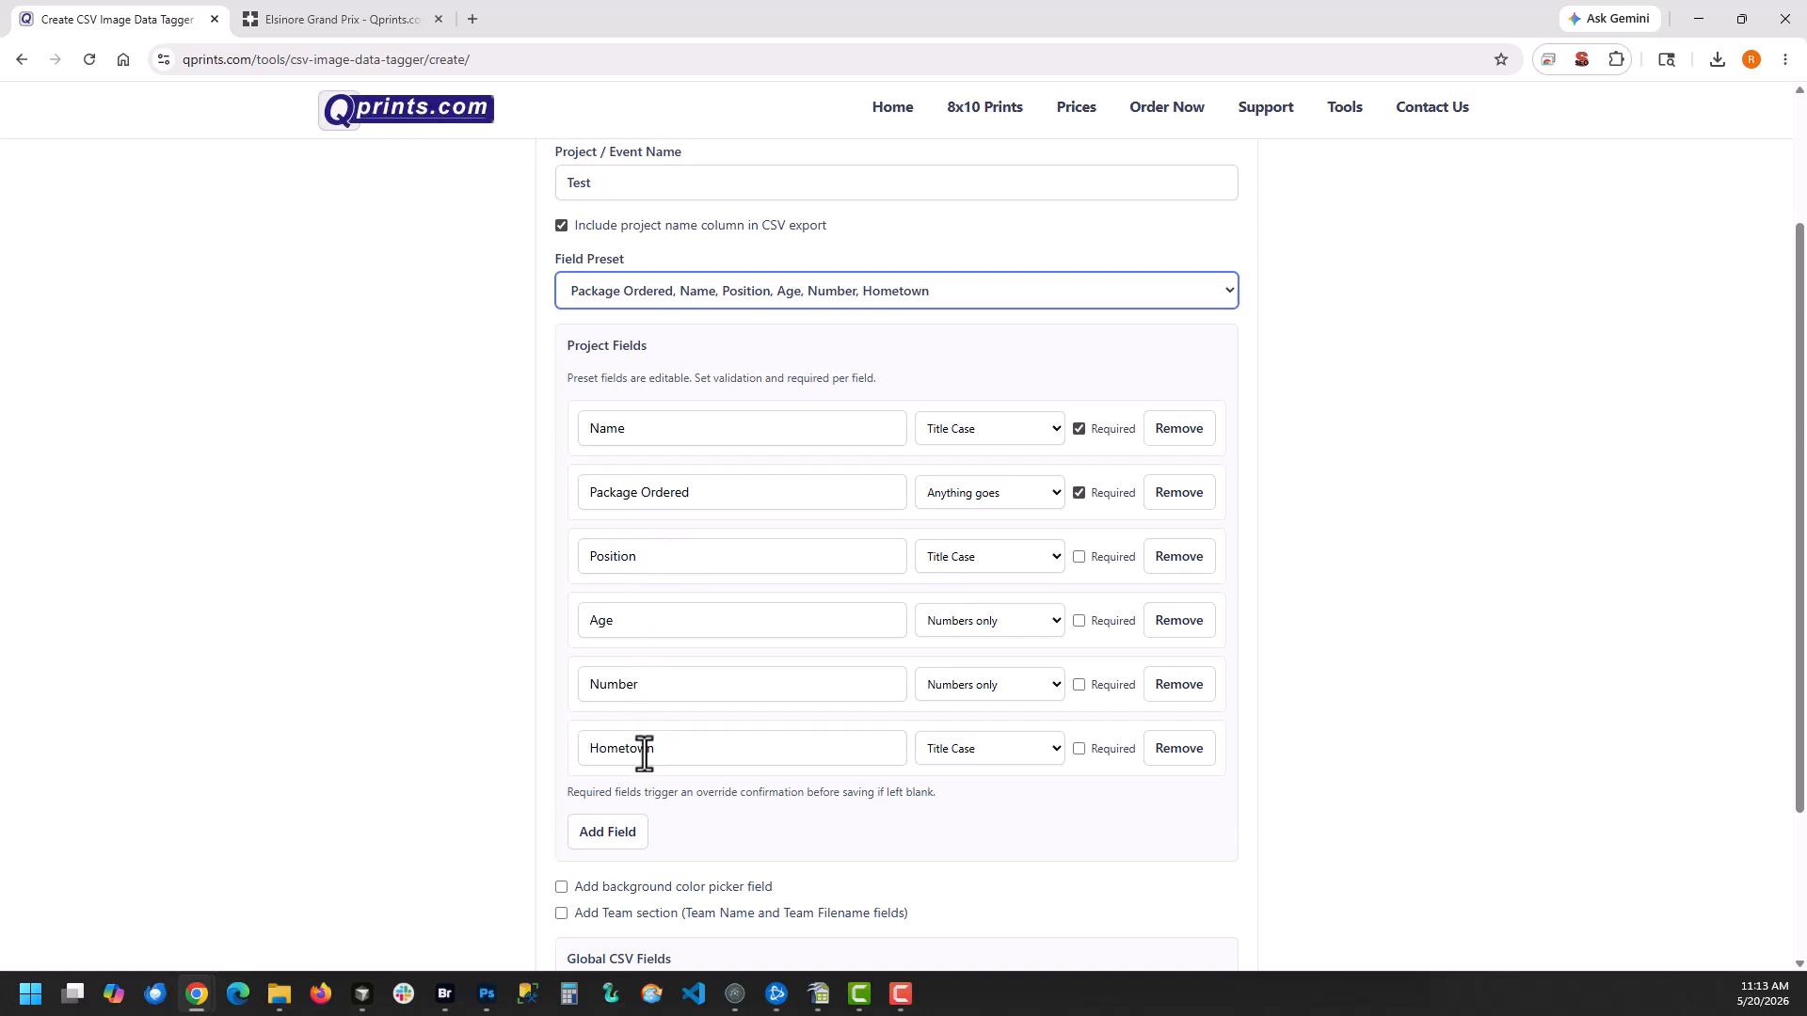
# Set the field preset to Package Ordered and Name and view the validation options of the Name field
pyautogui.click(663, 623)
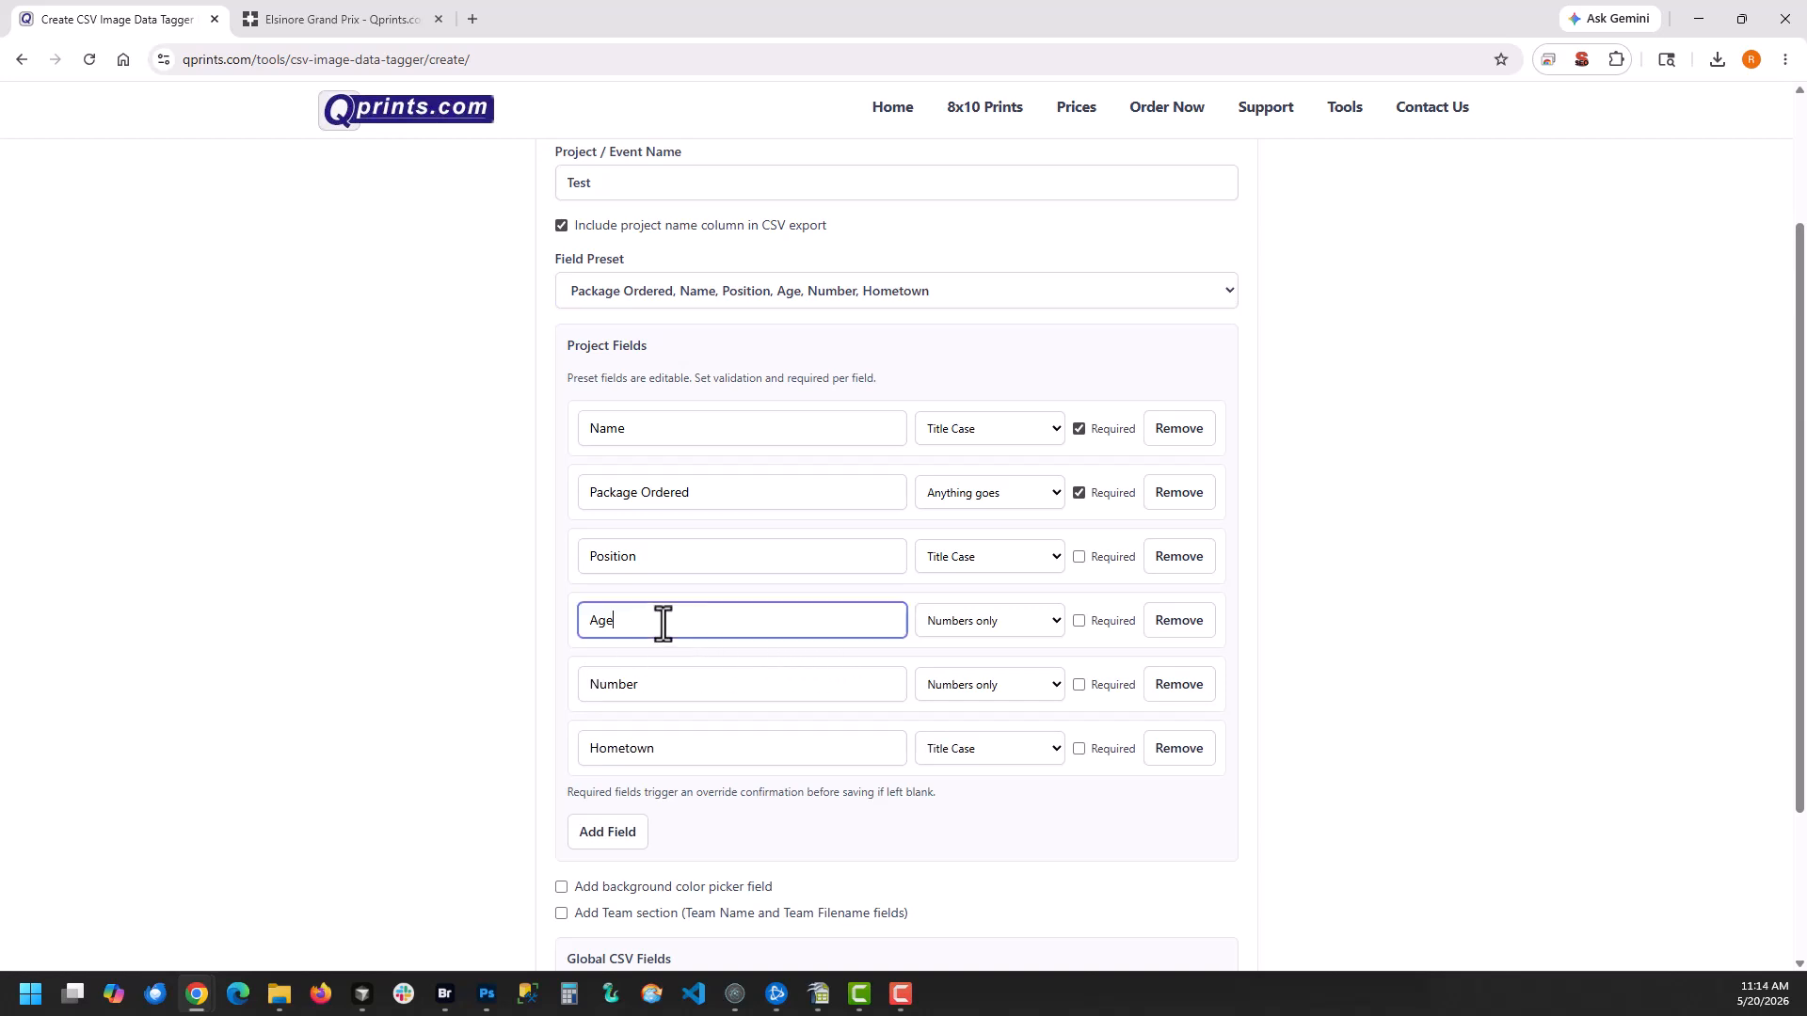
pyautogui.moveTo(664, 623); pyautogui.dragTo(512, 625)
pyautogui.click(629, 291)
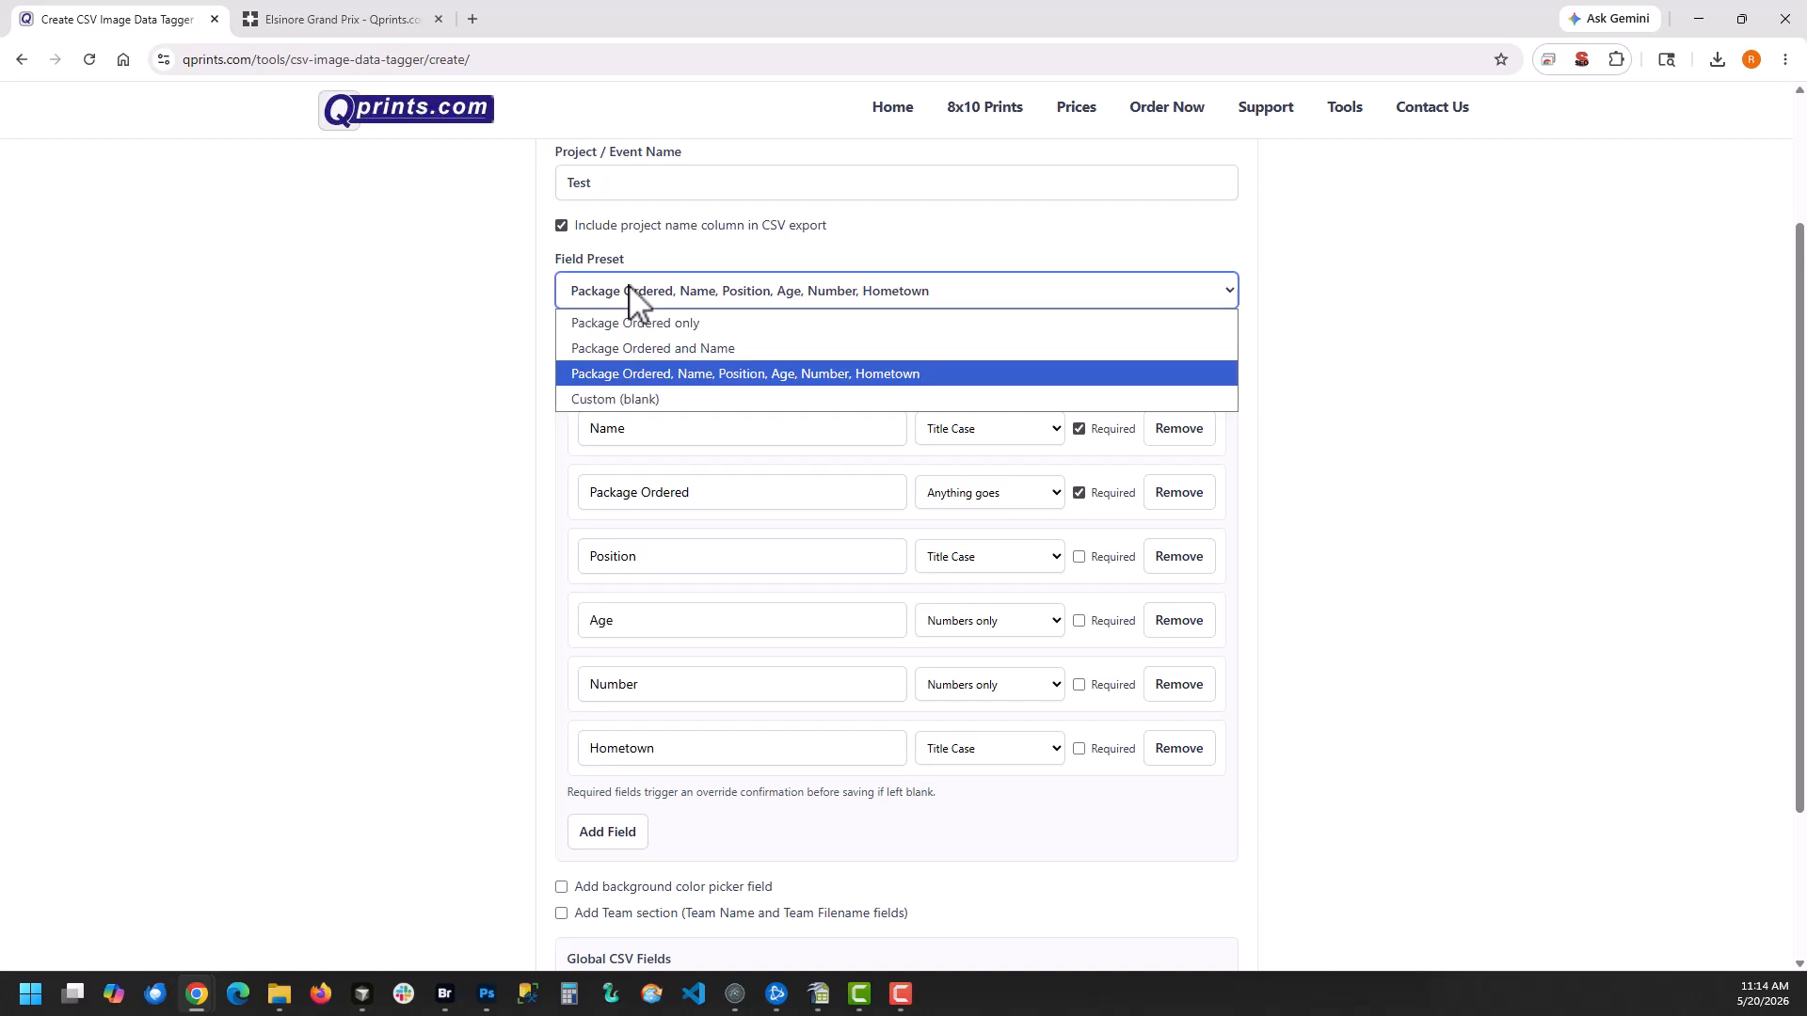
pyautogui.click(637, 349)
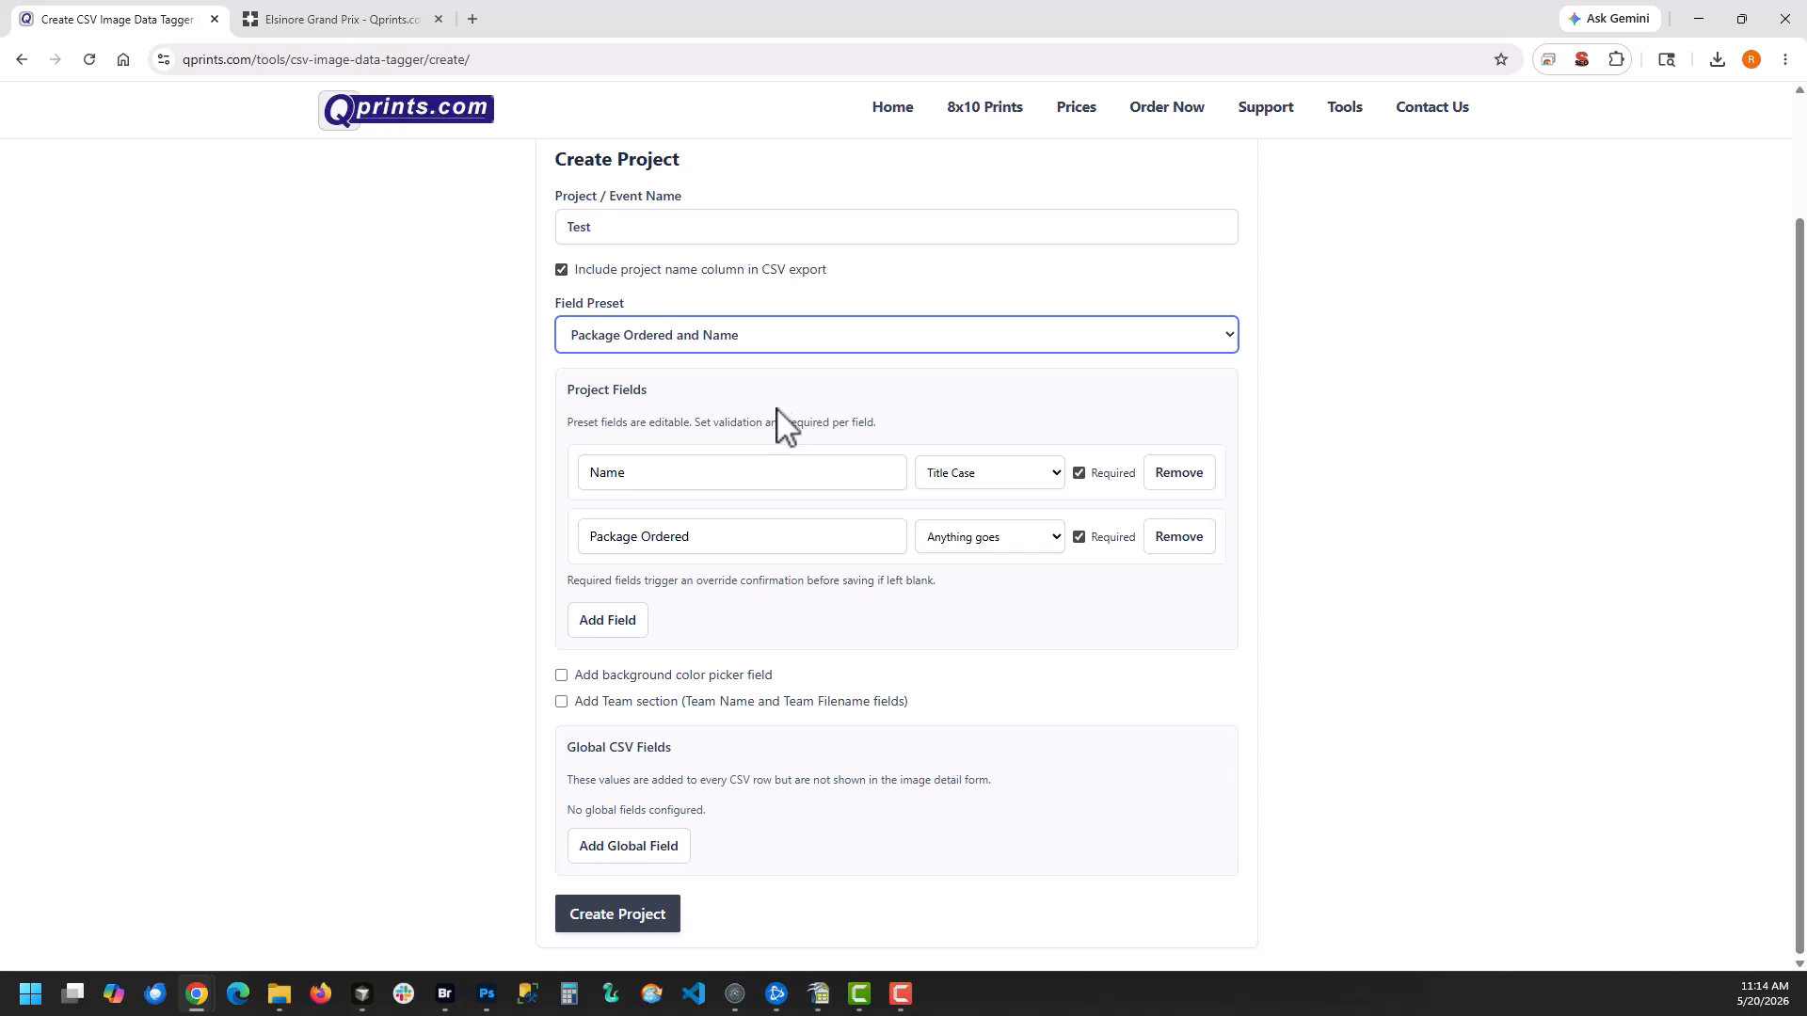
pyautogui.click(966, 480)
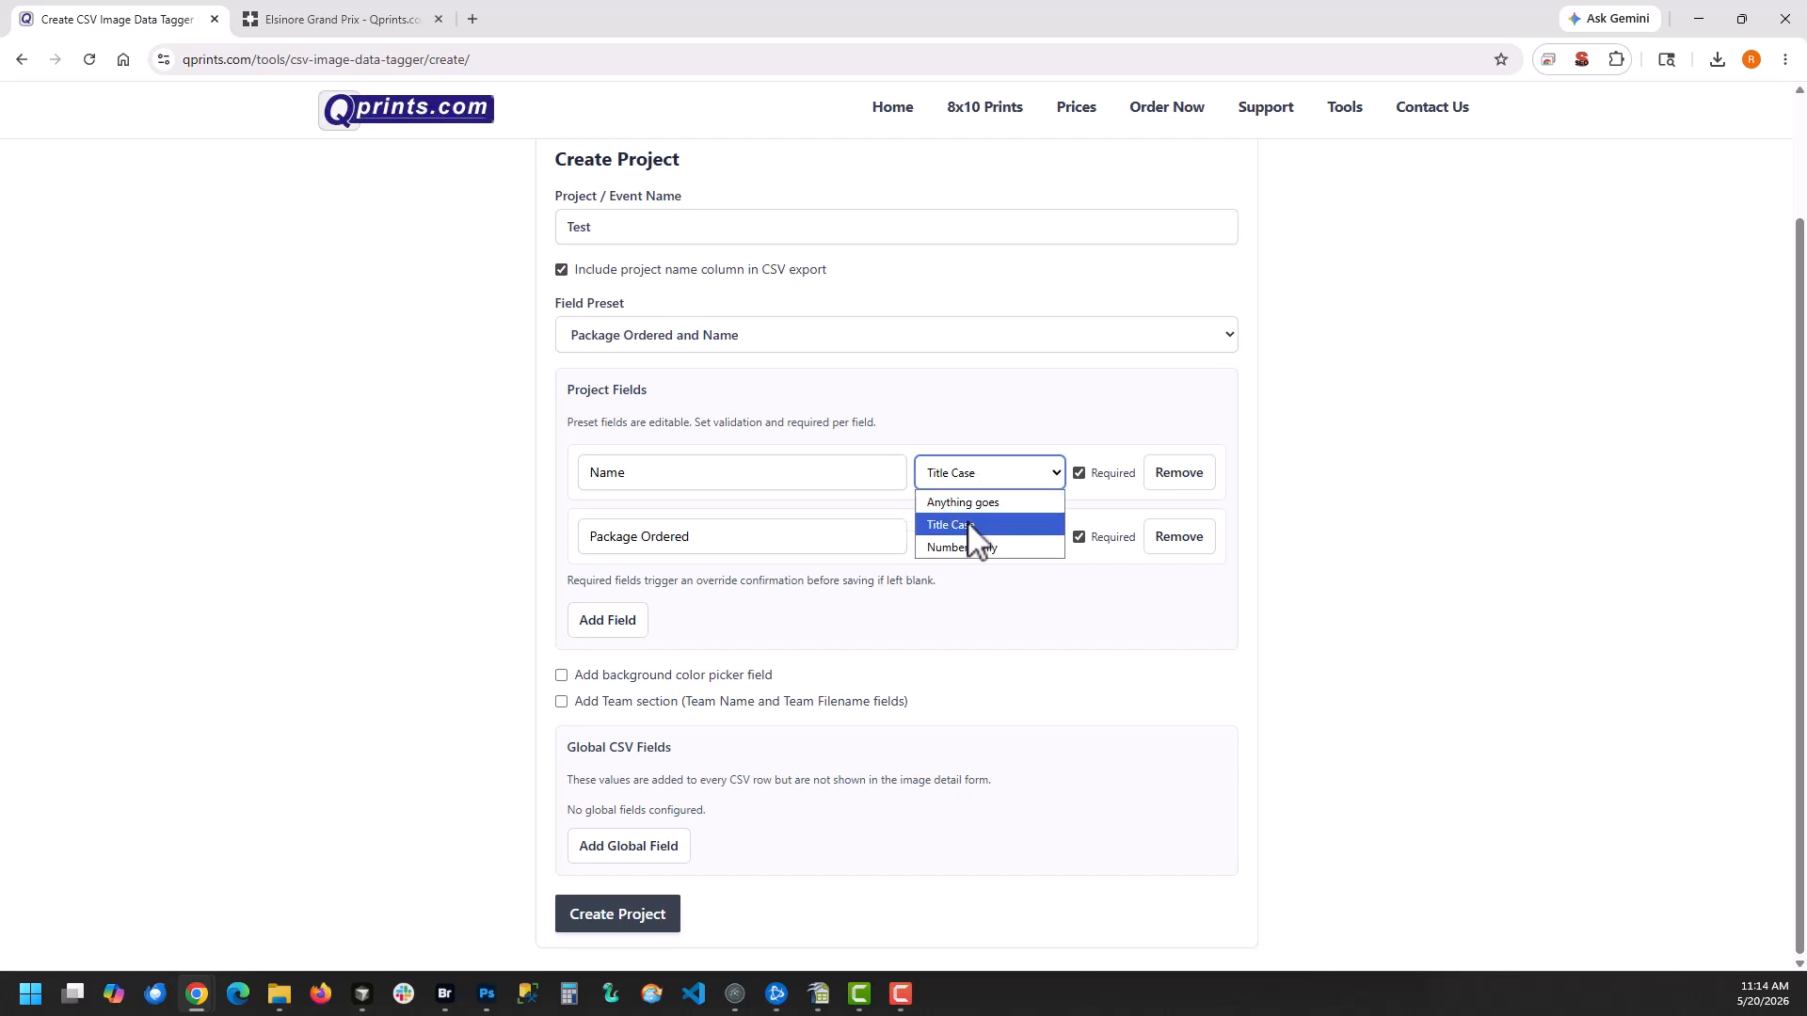
pyautogui.click(821, 409)
# Try the Package Ordered, Name, Position, Age, Number, Hometown preset, view Position's validation options, and restore the Package Ordered and Name preset
pyautogui.click(654, 354)
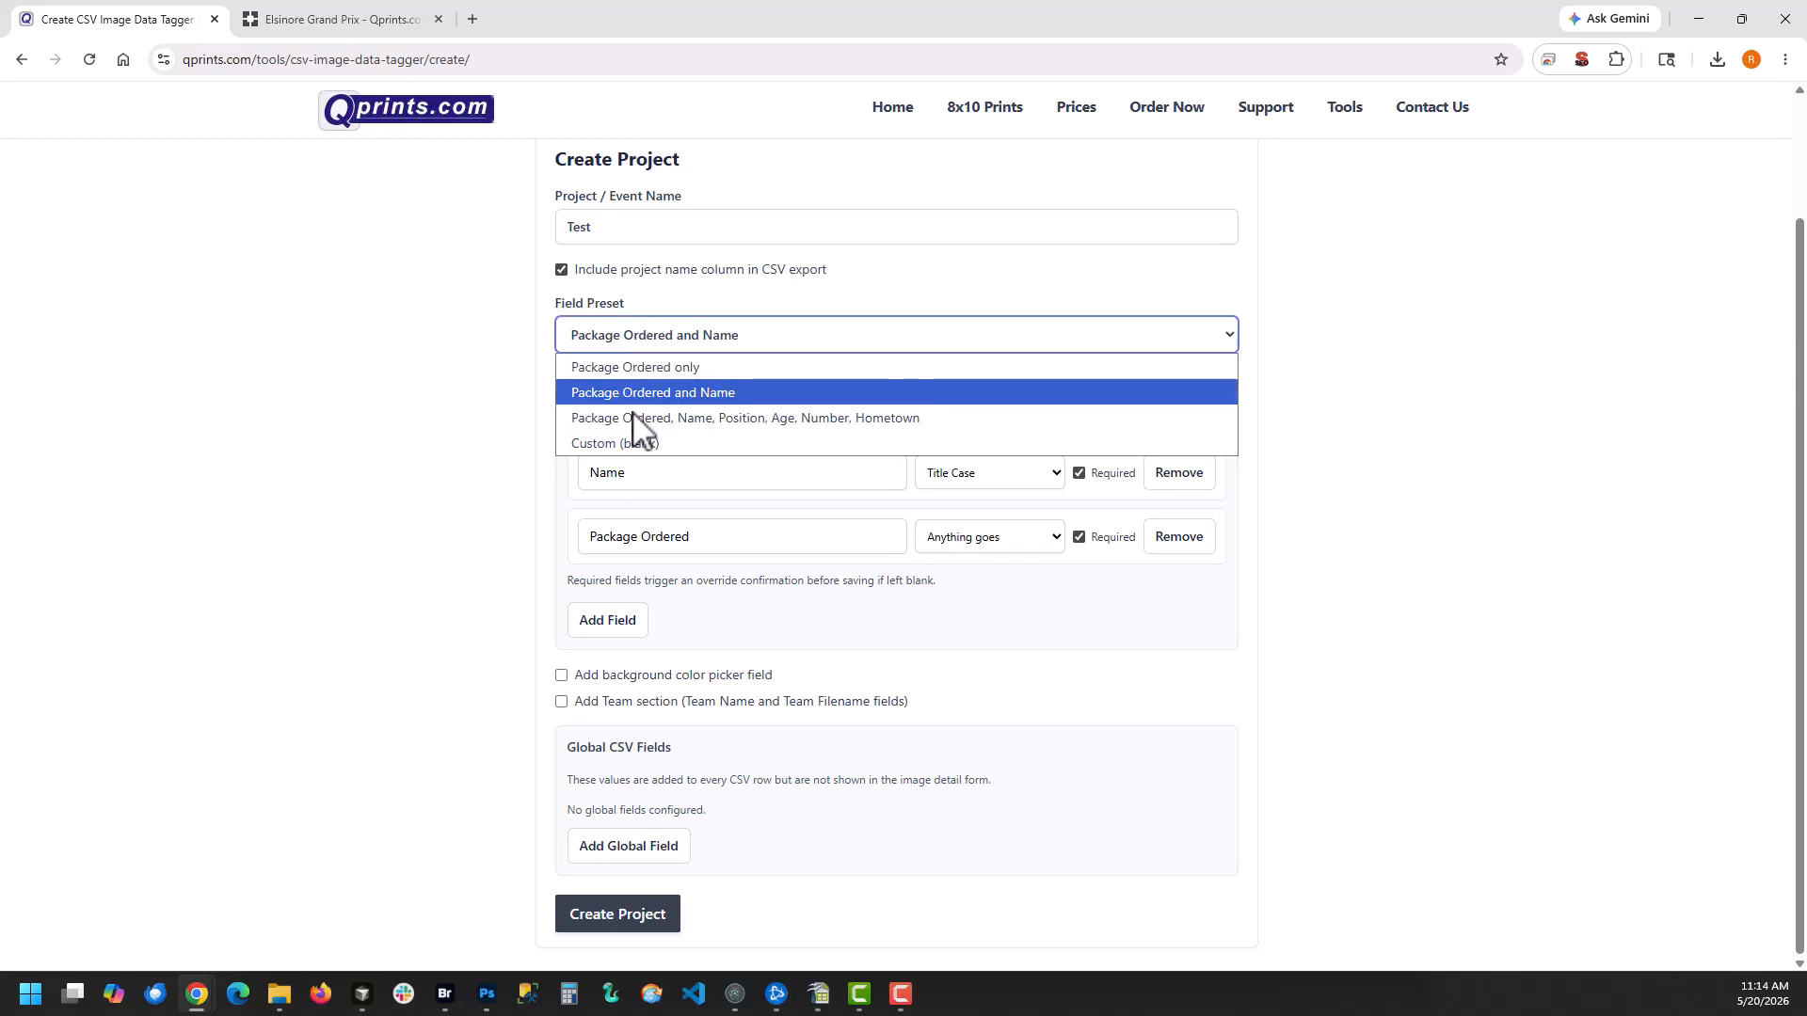
pyautogui.click(613, 418)
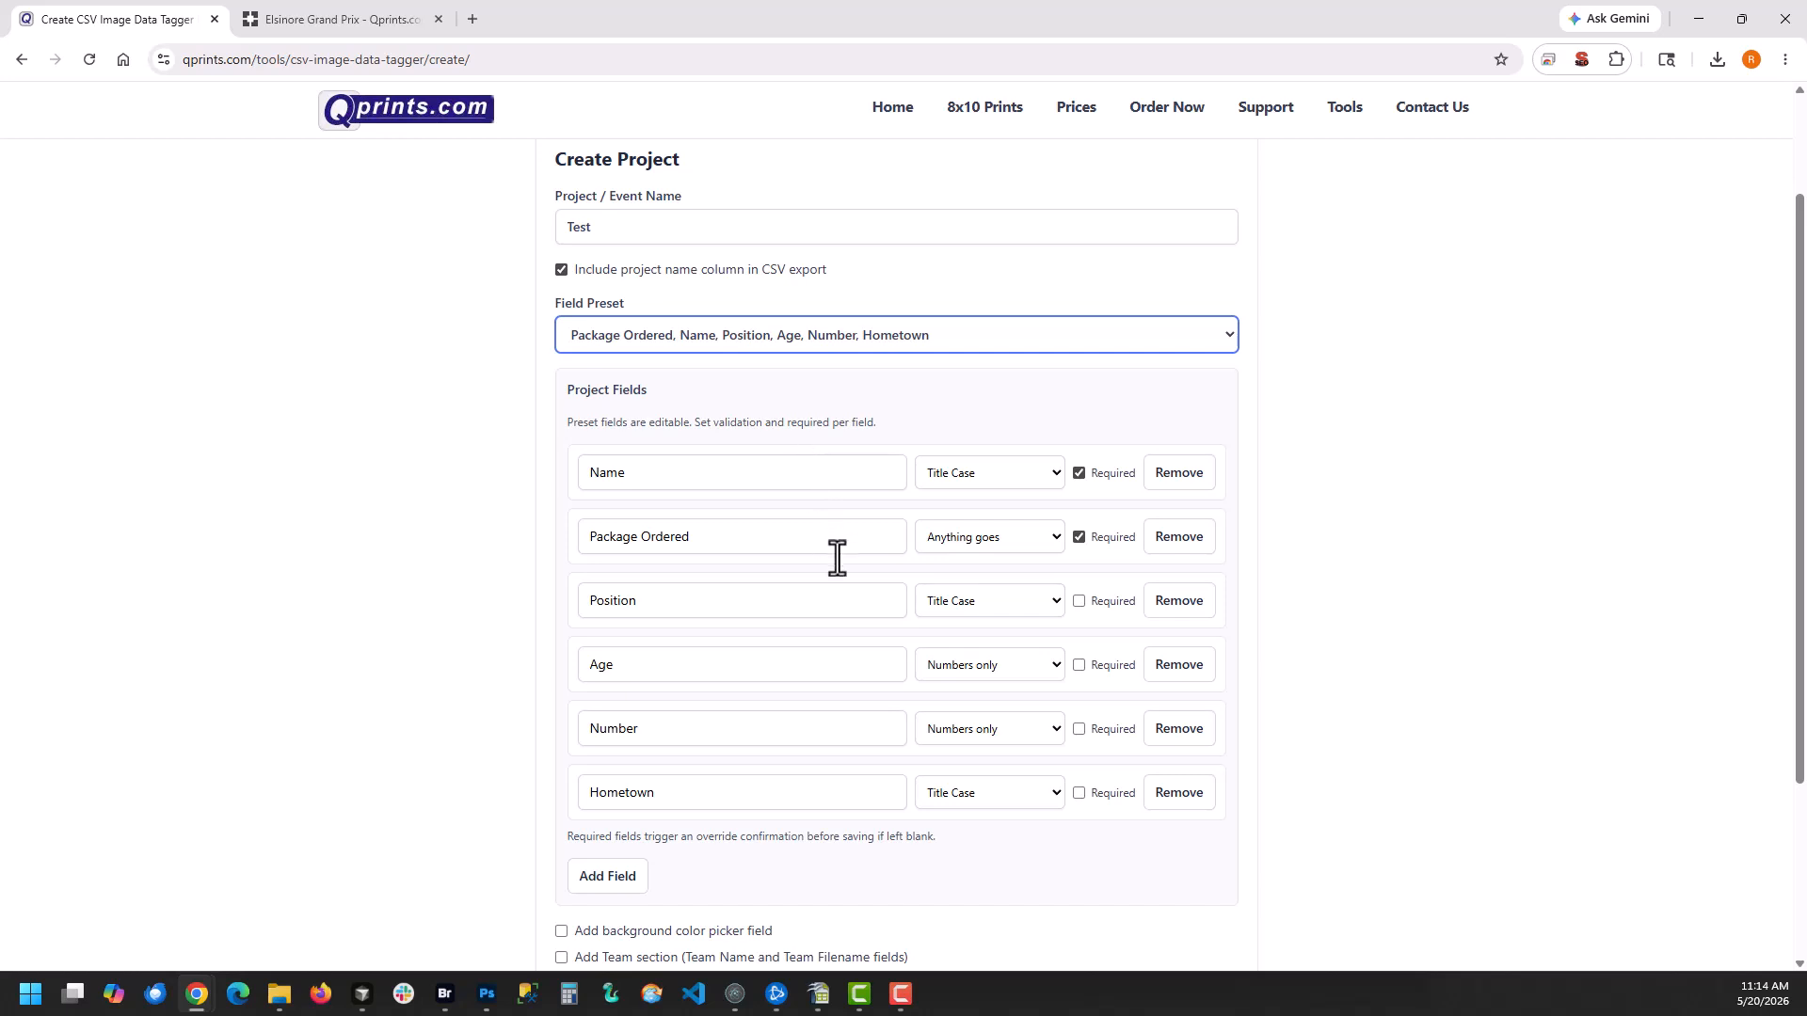
pyautogui.click(971, 612)
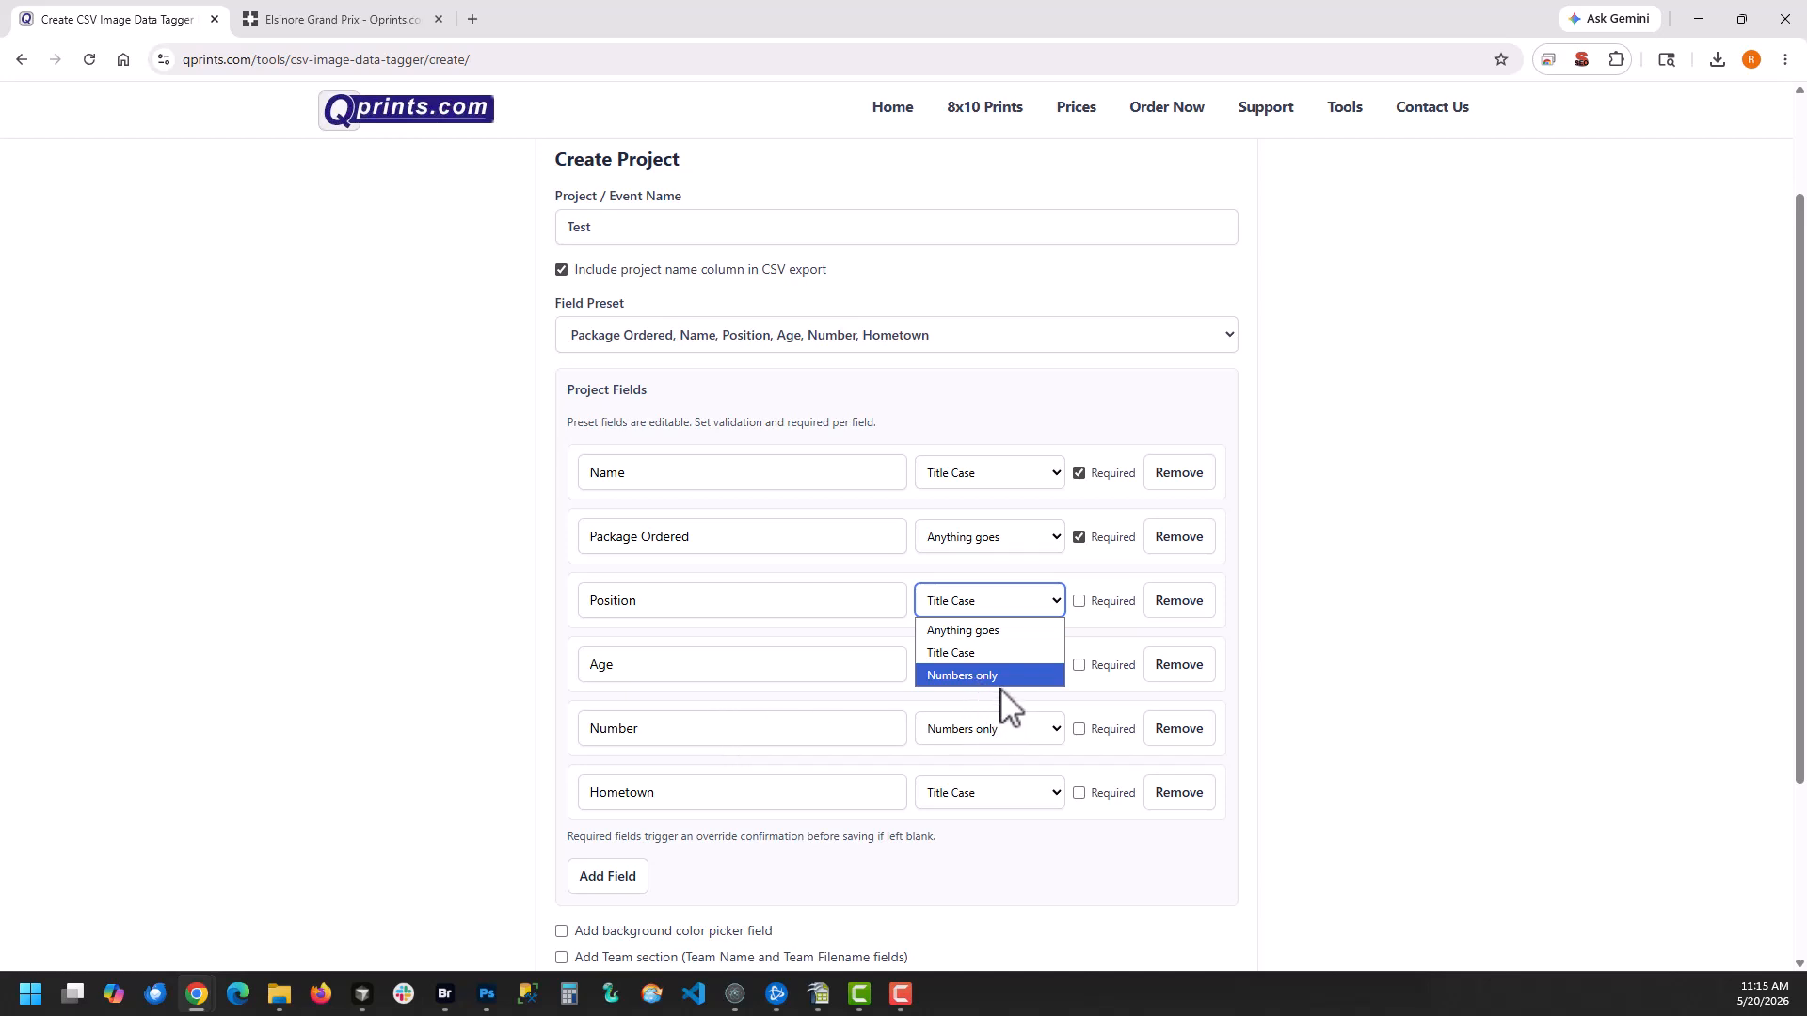
pyautogui.click(910, 701)
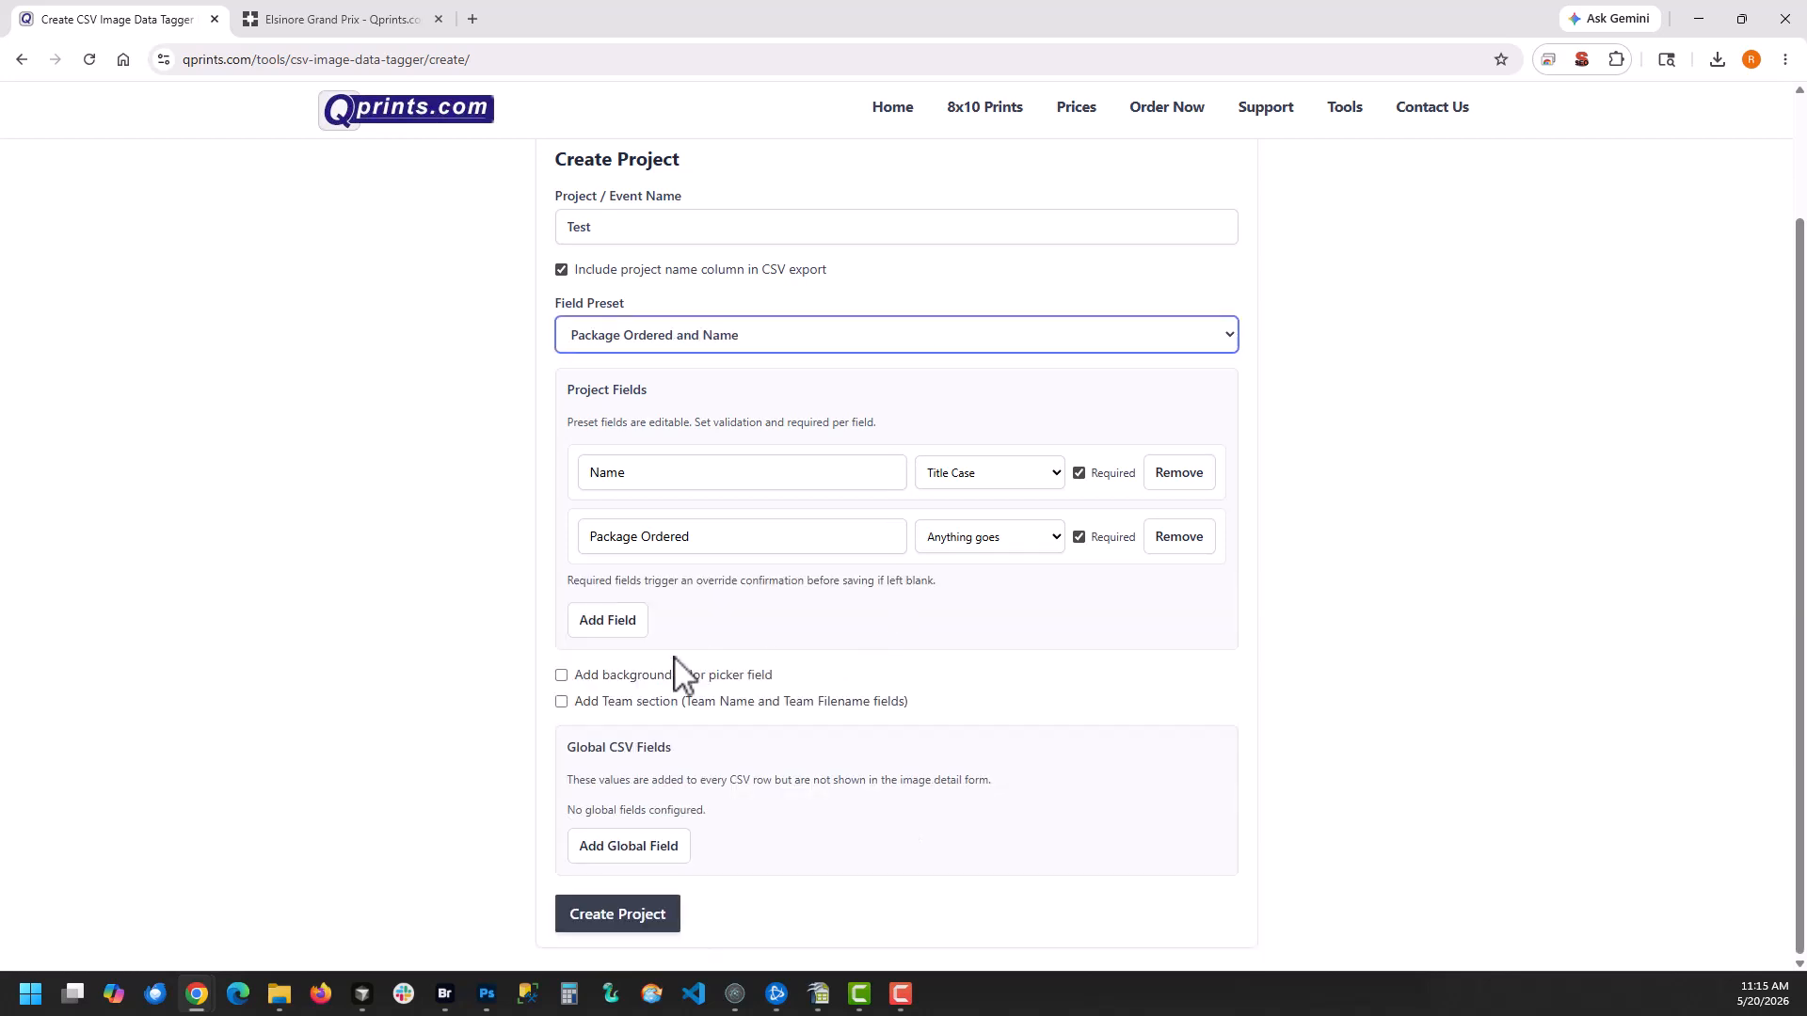
# Enable the background color picker field and the Team section, and add an empty global CSV field
pyautogui.click(621, 677)
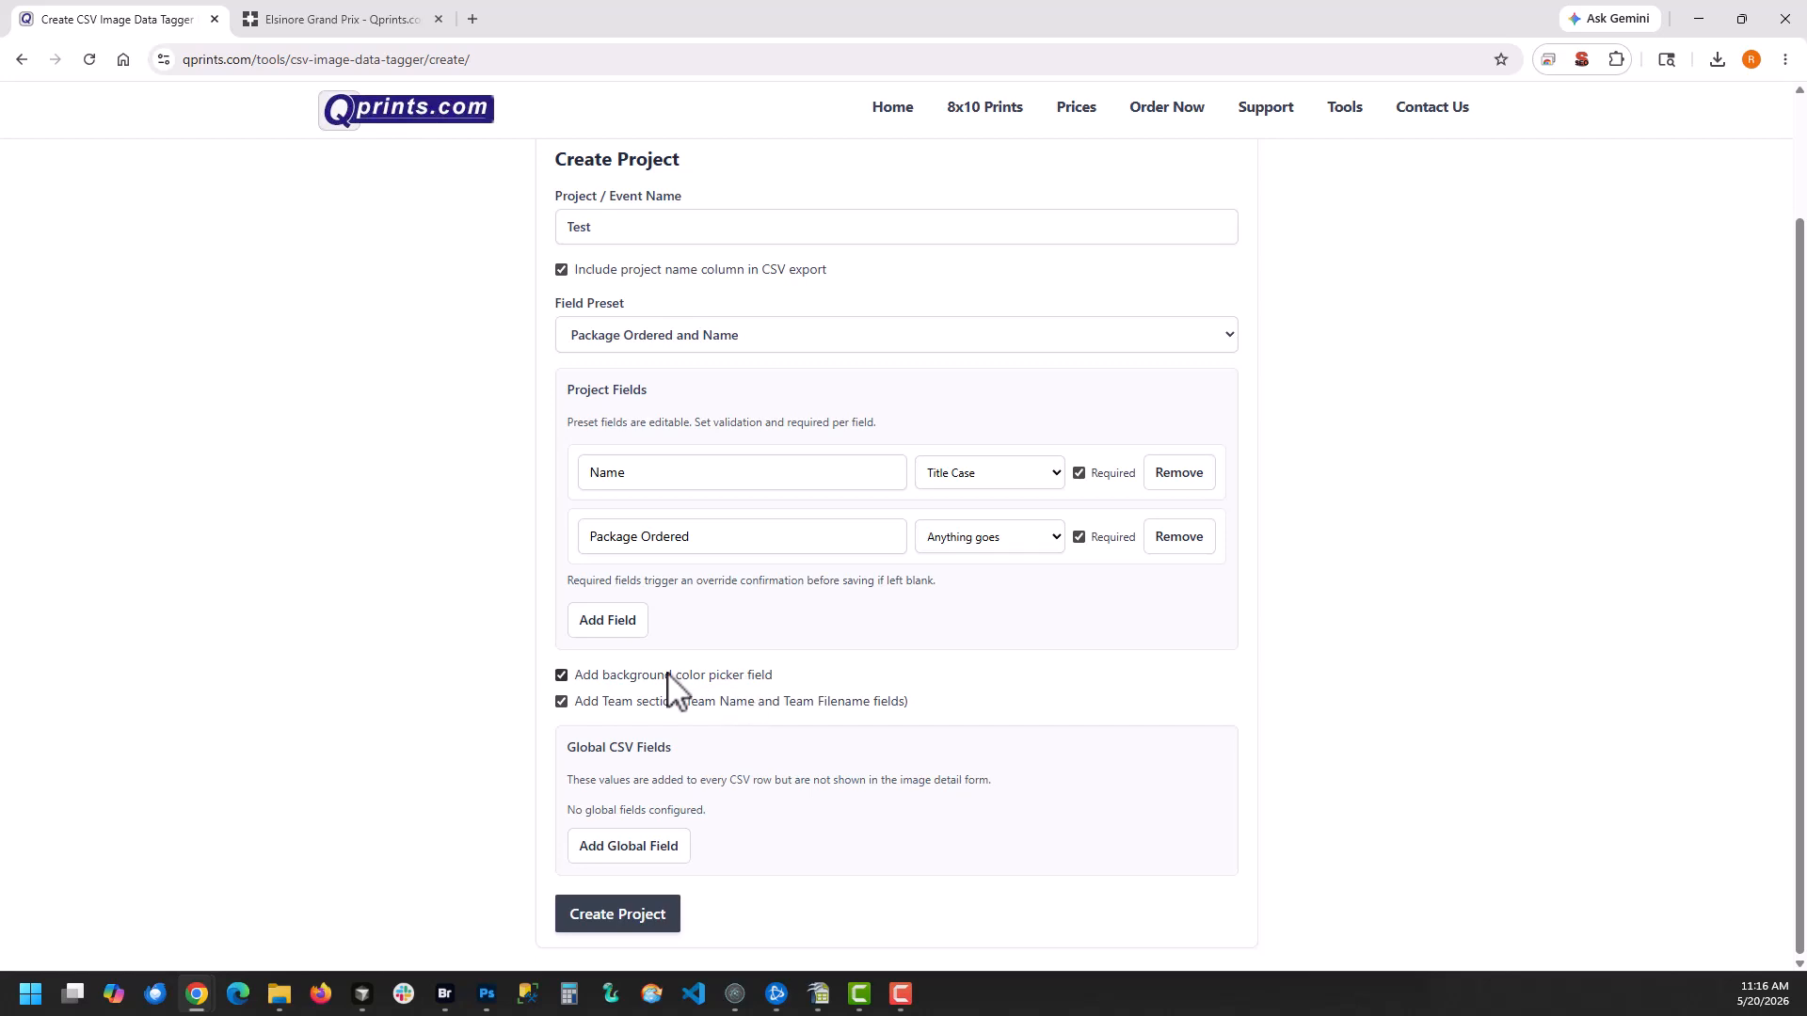
pyautogui.click(629, 852)
pyautogui.scroll(-1, 435, 730)
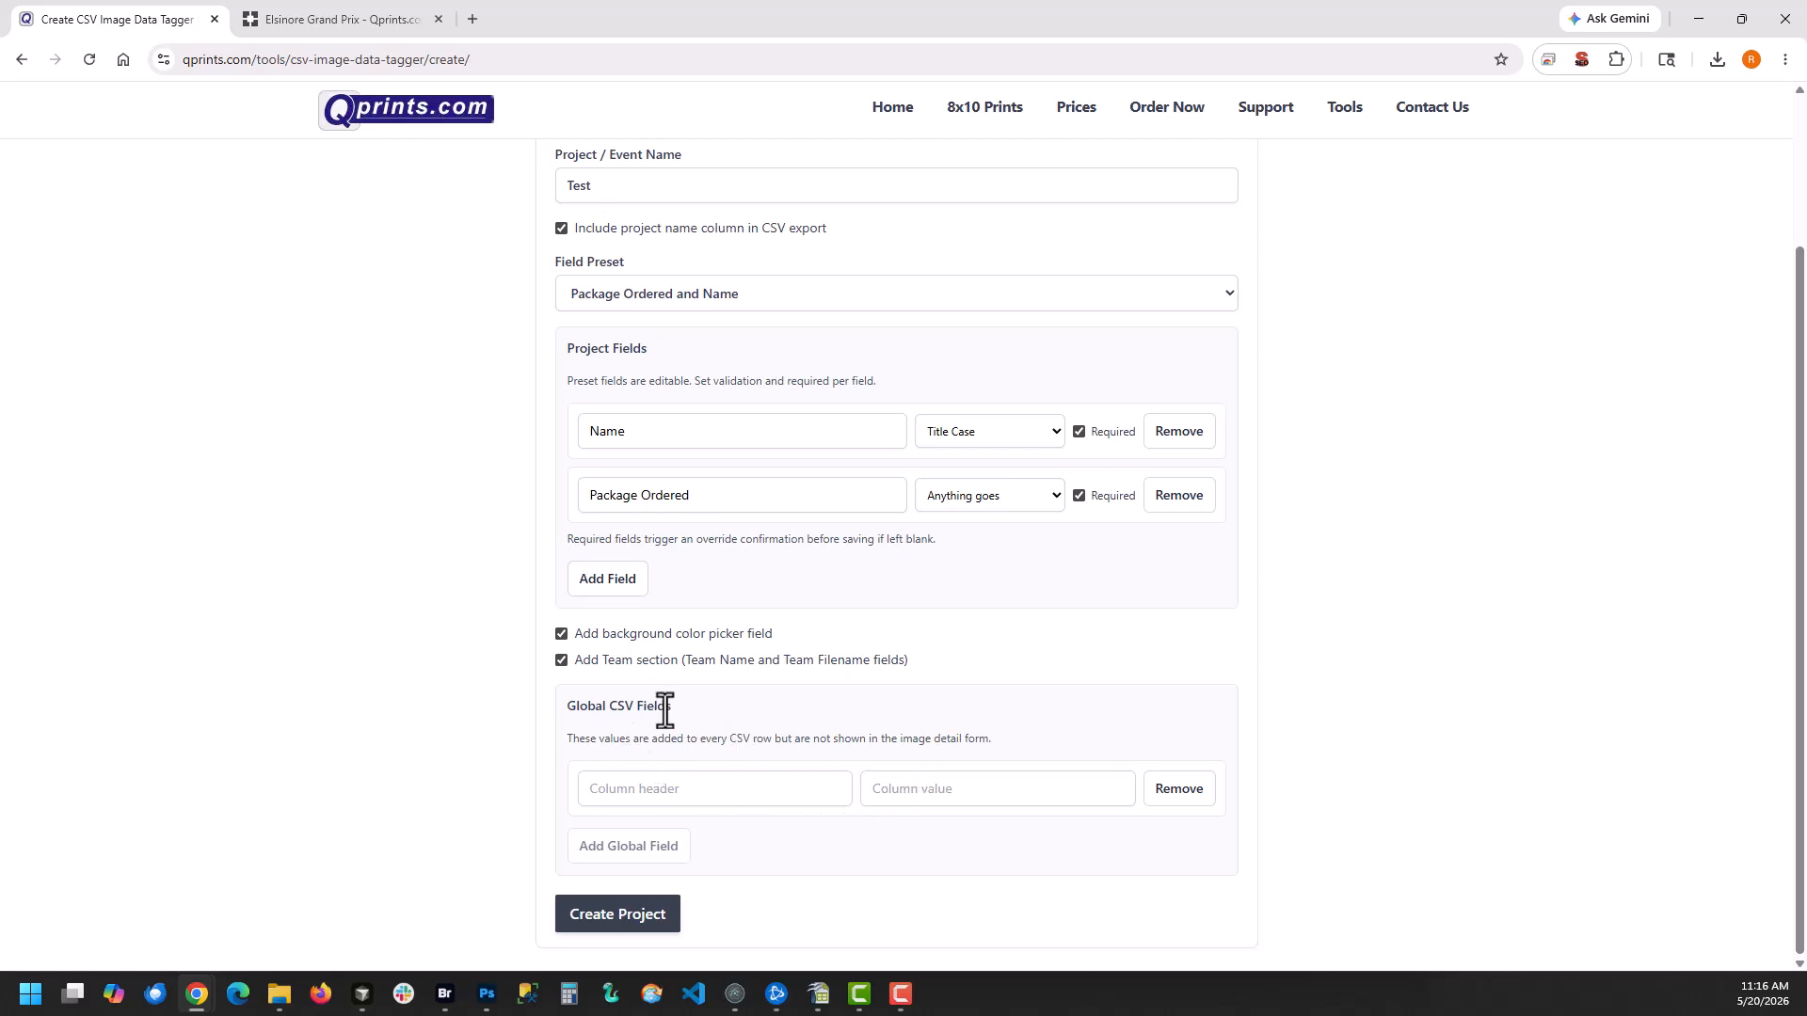
pyautogui.click(611, 796)
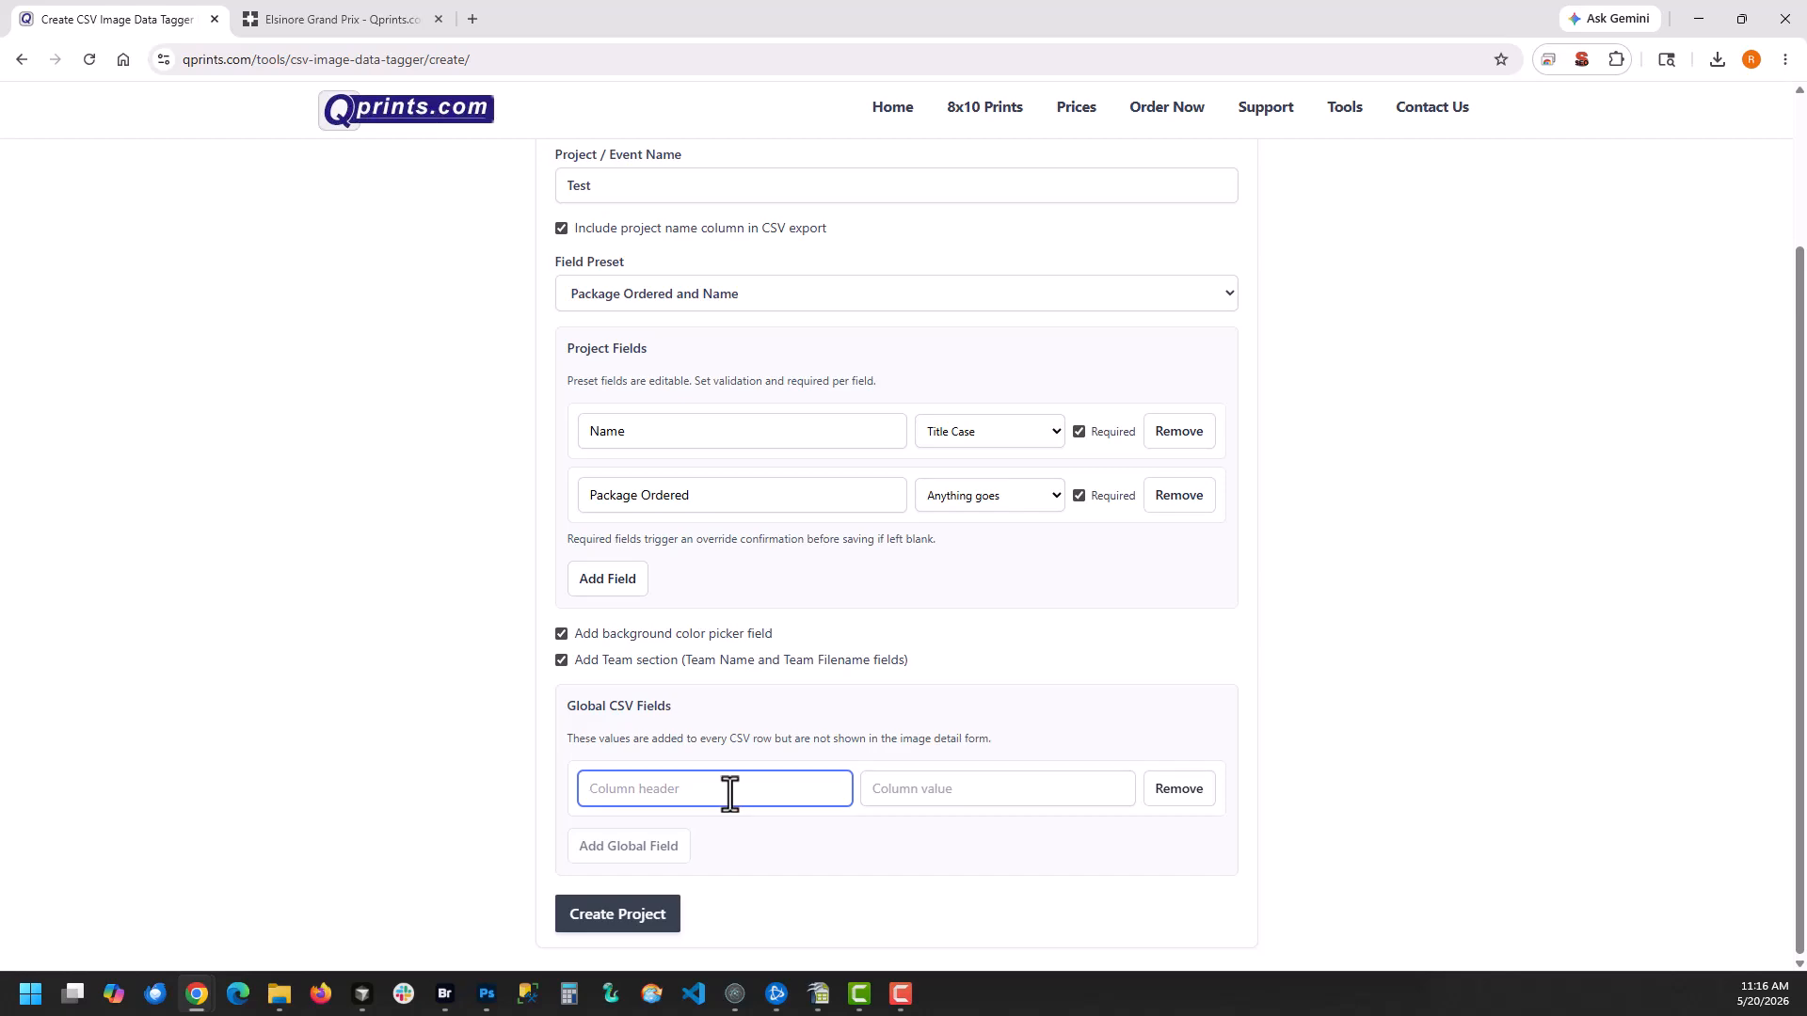
# Switch to the CSV in OpenOffice Calc and enter the header Sport in cell K1
pyautogui.click(817, 994)
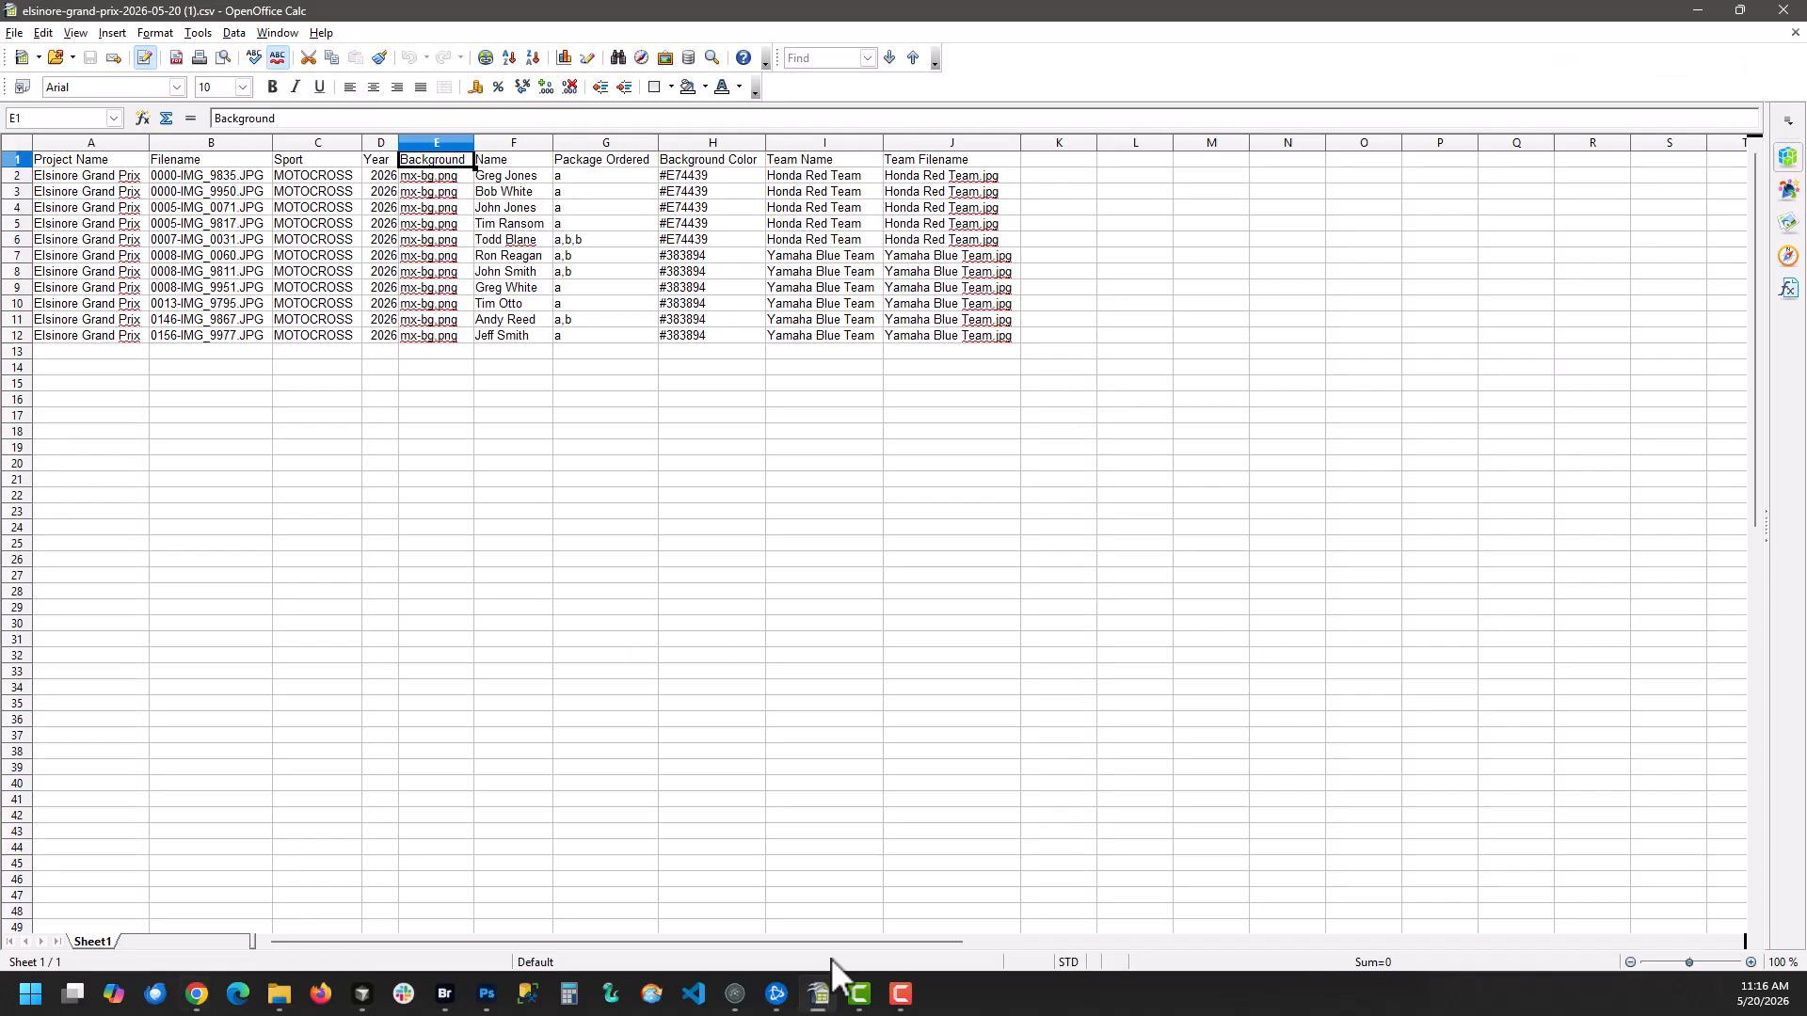
pyautogui.click(1074, 162)
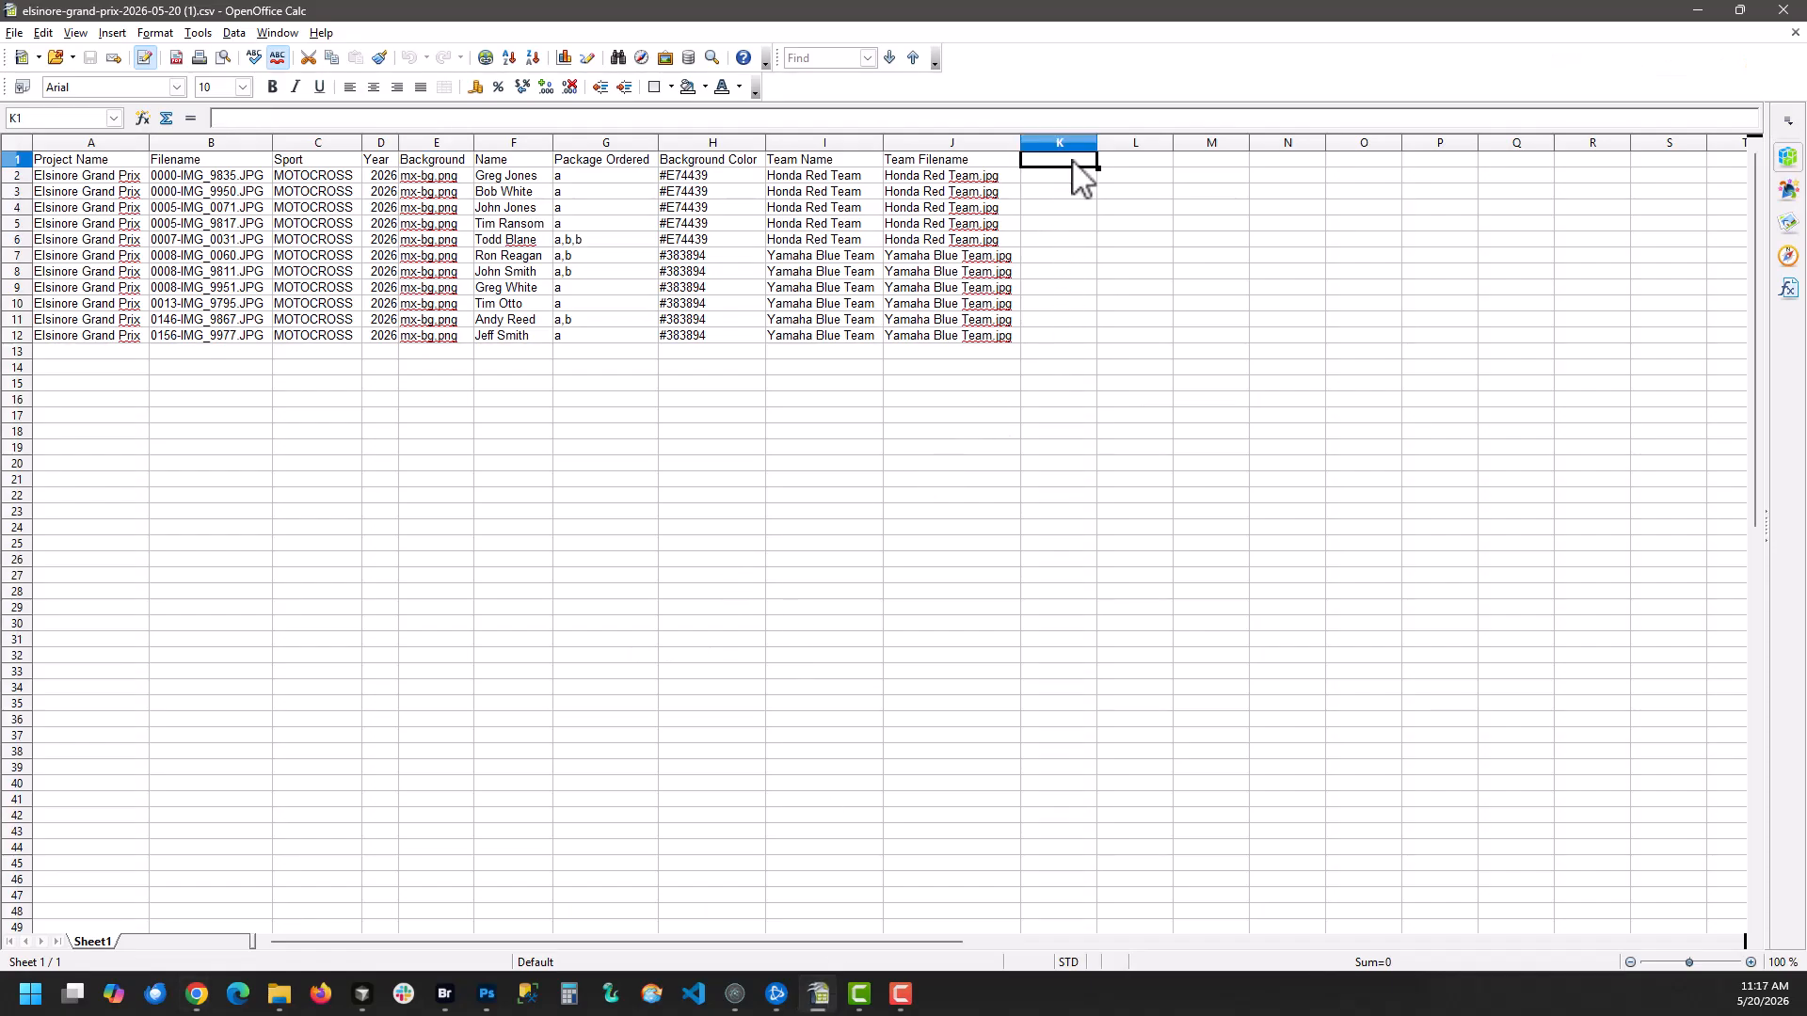
pyautogui.write('Spoort')
pyautogui.press('Return')
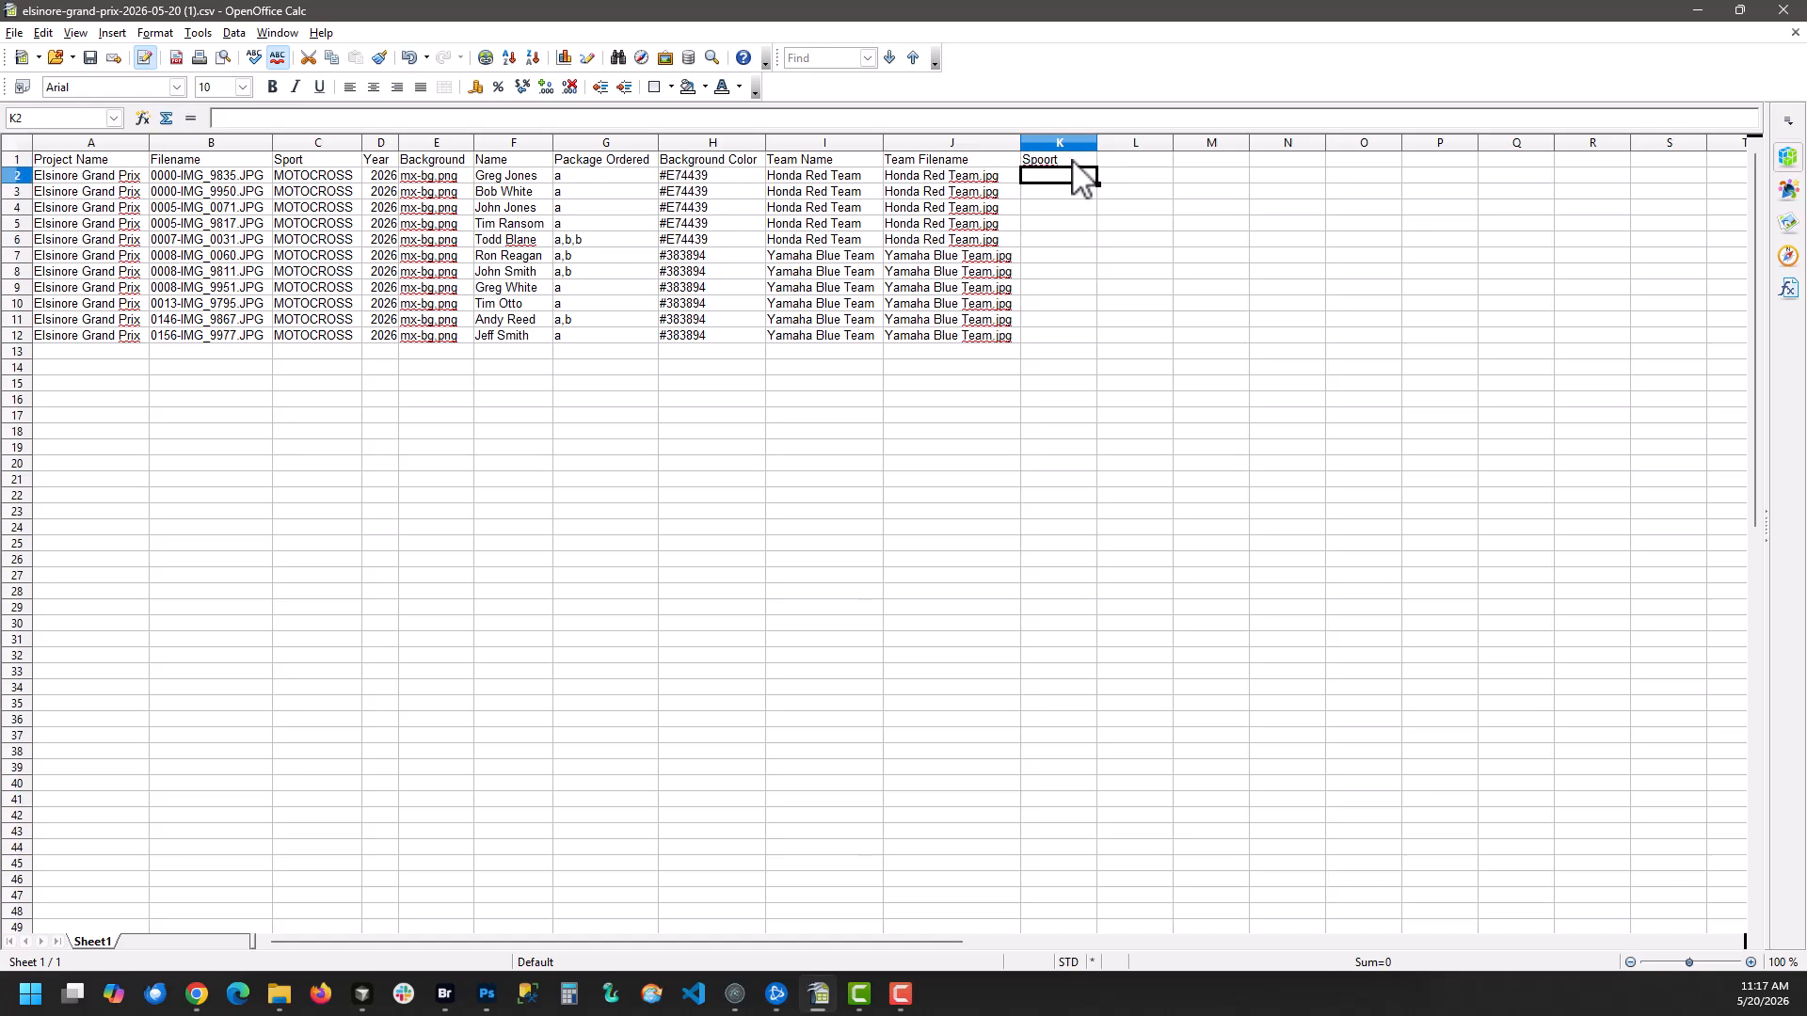
pyautogui.click(1074, 162)
pyautogui.write('Spo')
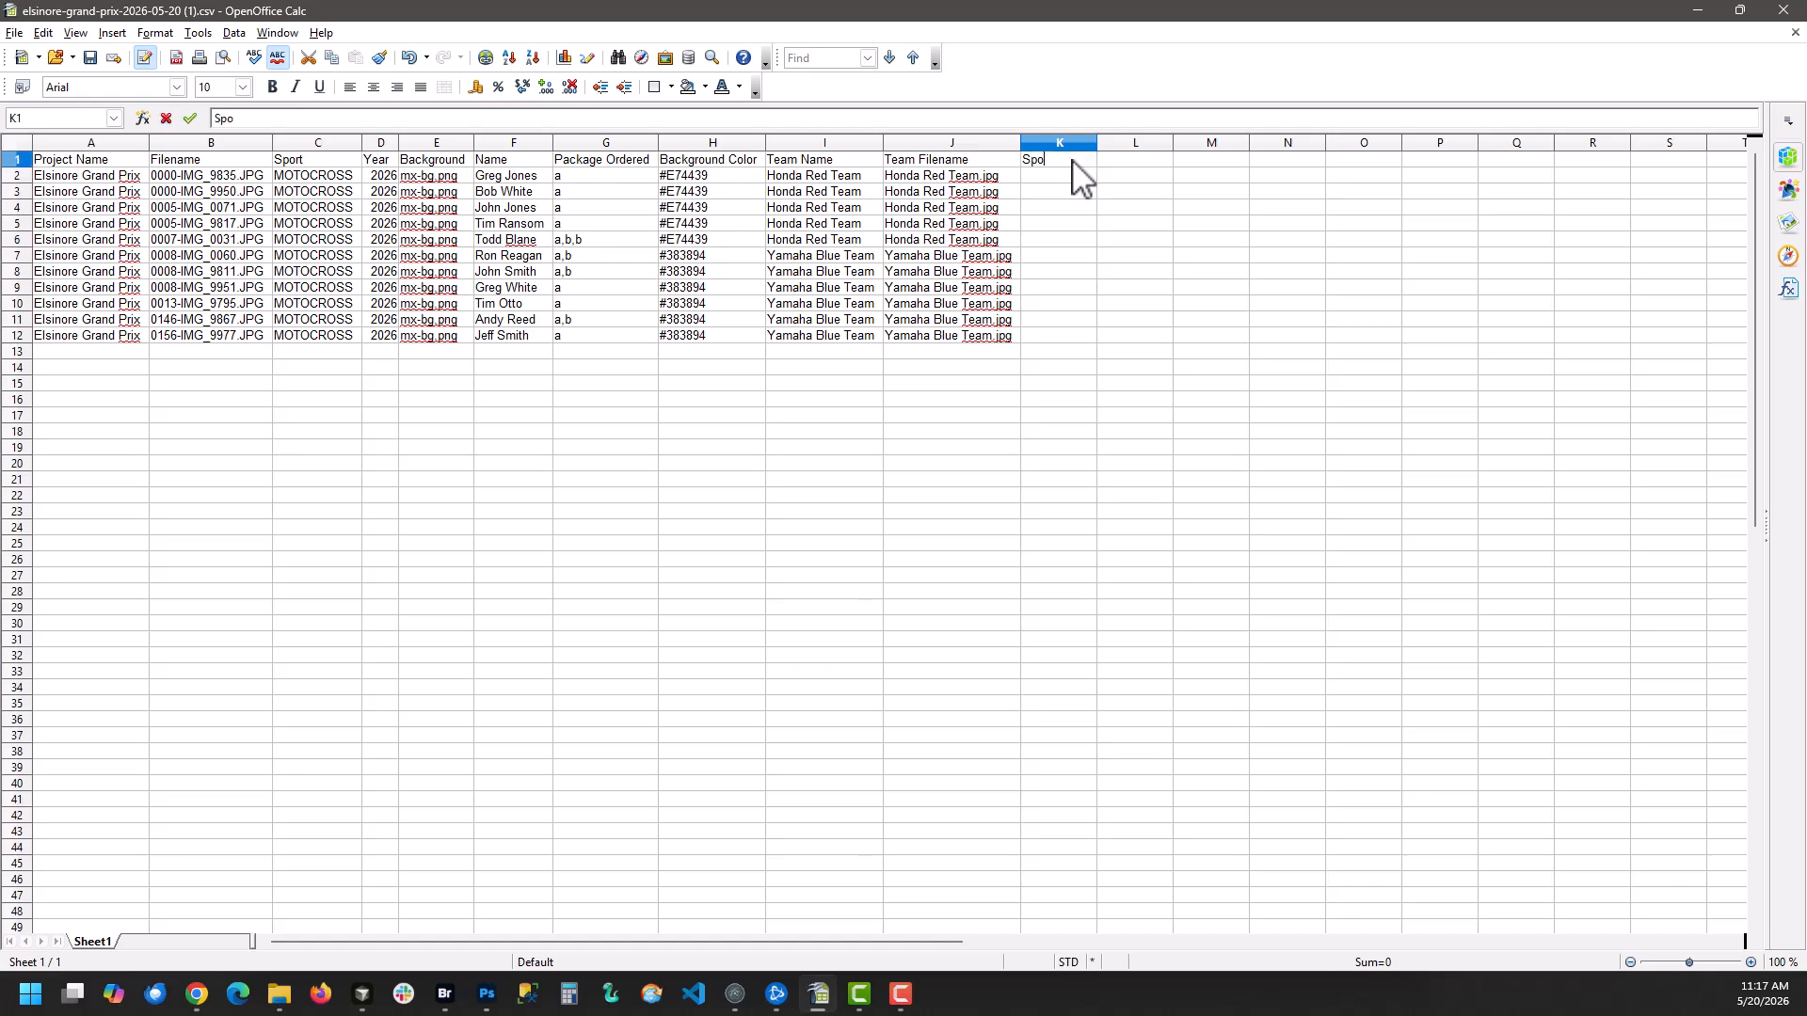
pyautogui.write('rt')
pyautogui.press('Return')
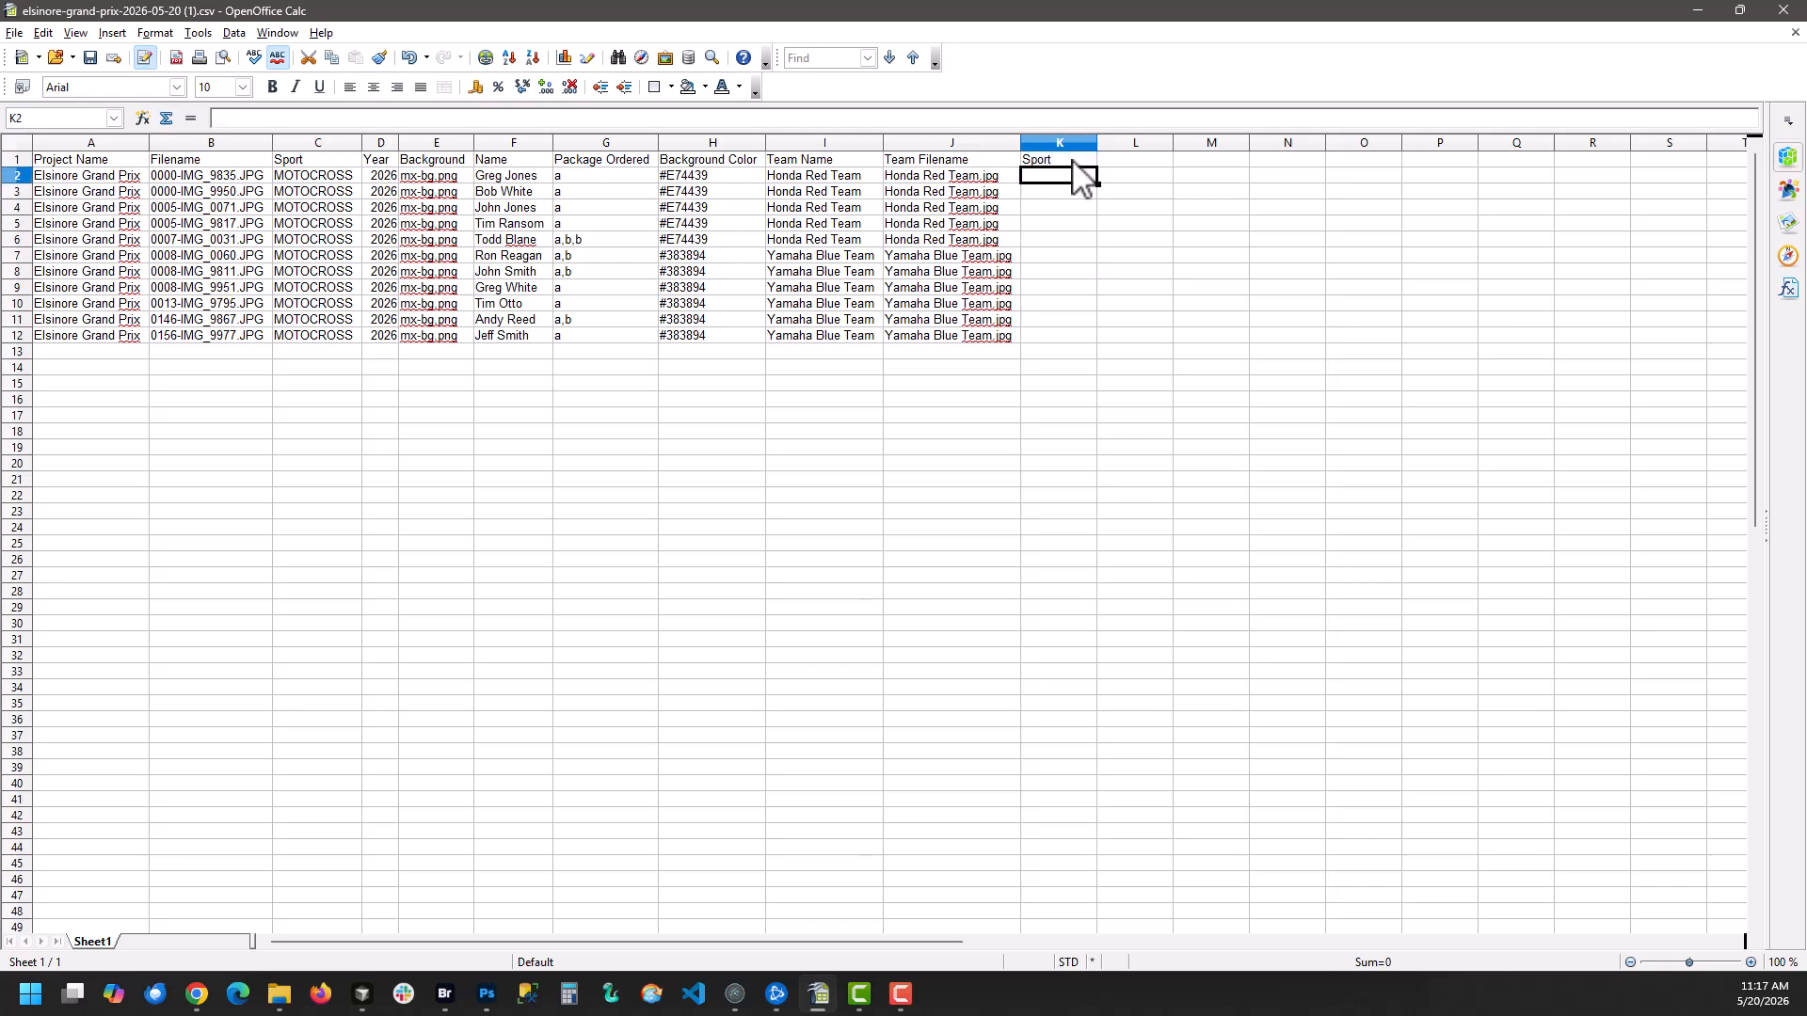
# Enter Soccer in cell K2 and fill it down to K12 for all image rows
pyautogui.write('Soccer')
pyautogui.press('Return')
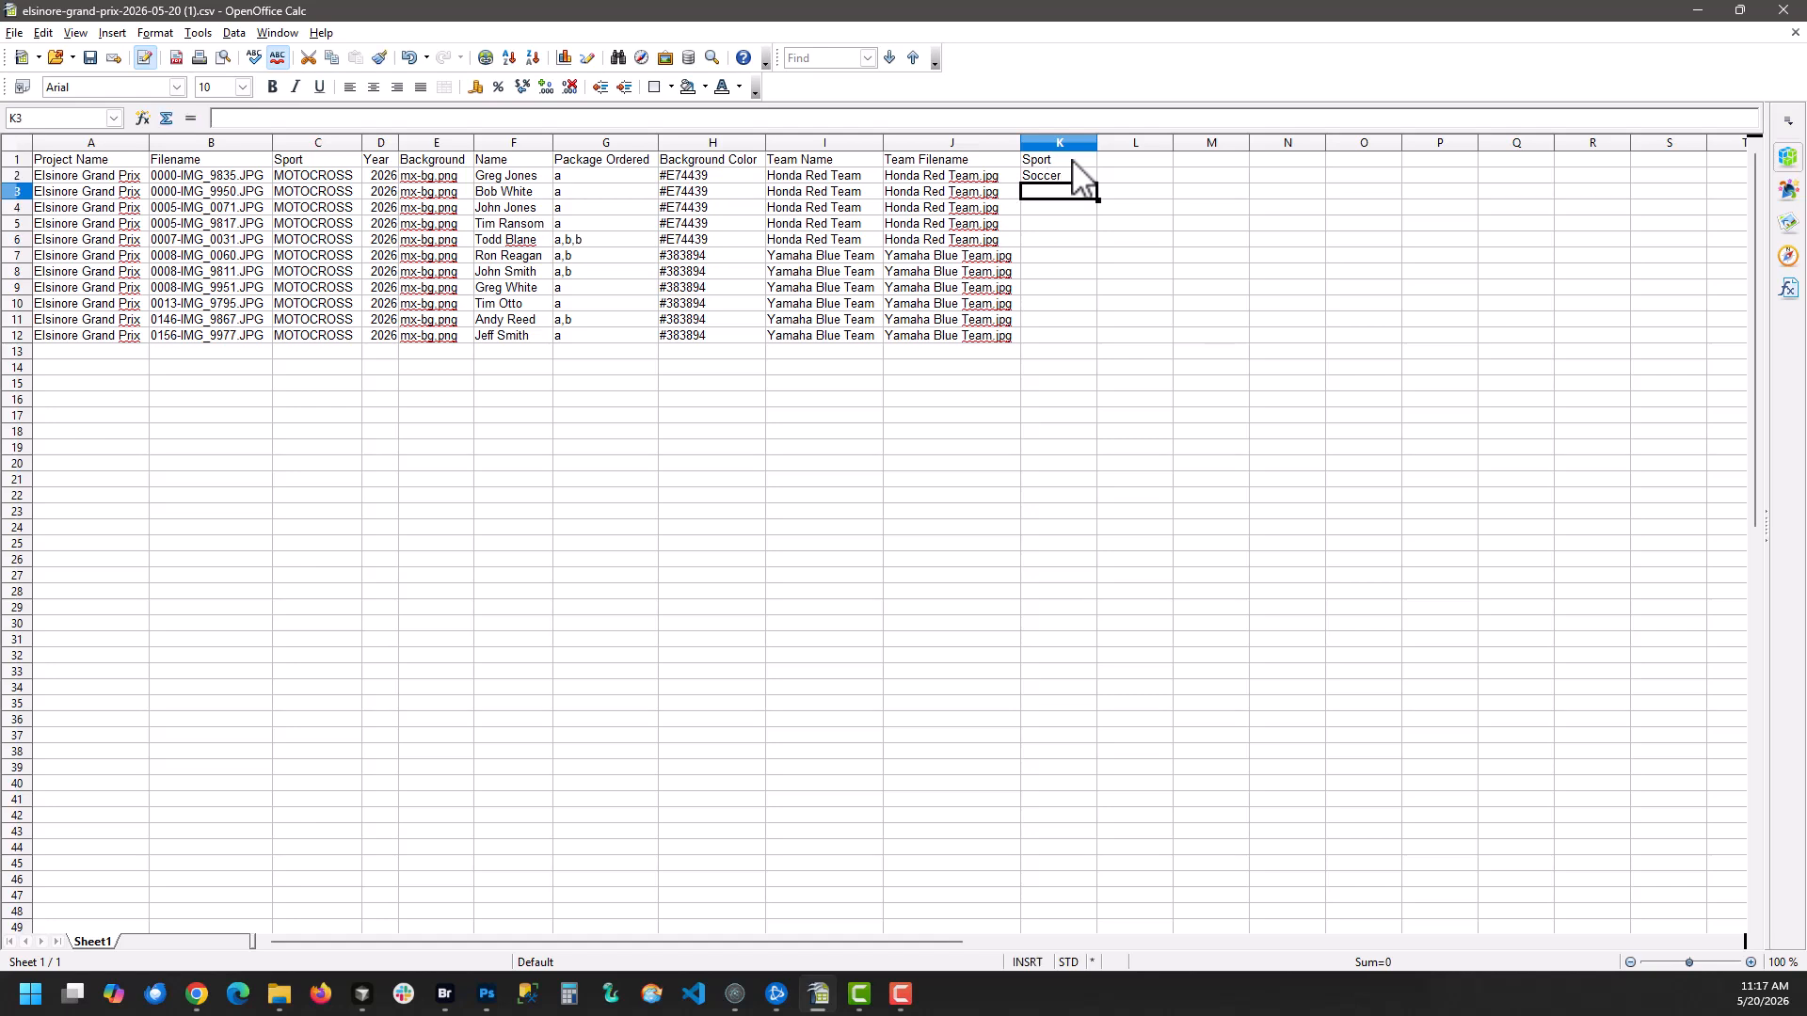
pyautogui.click(1055, 173)
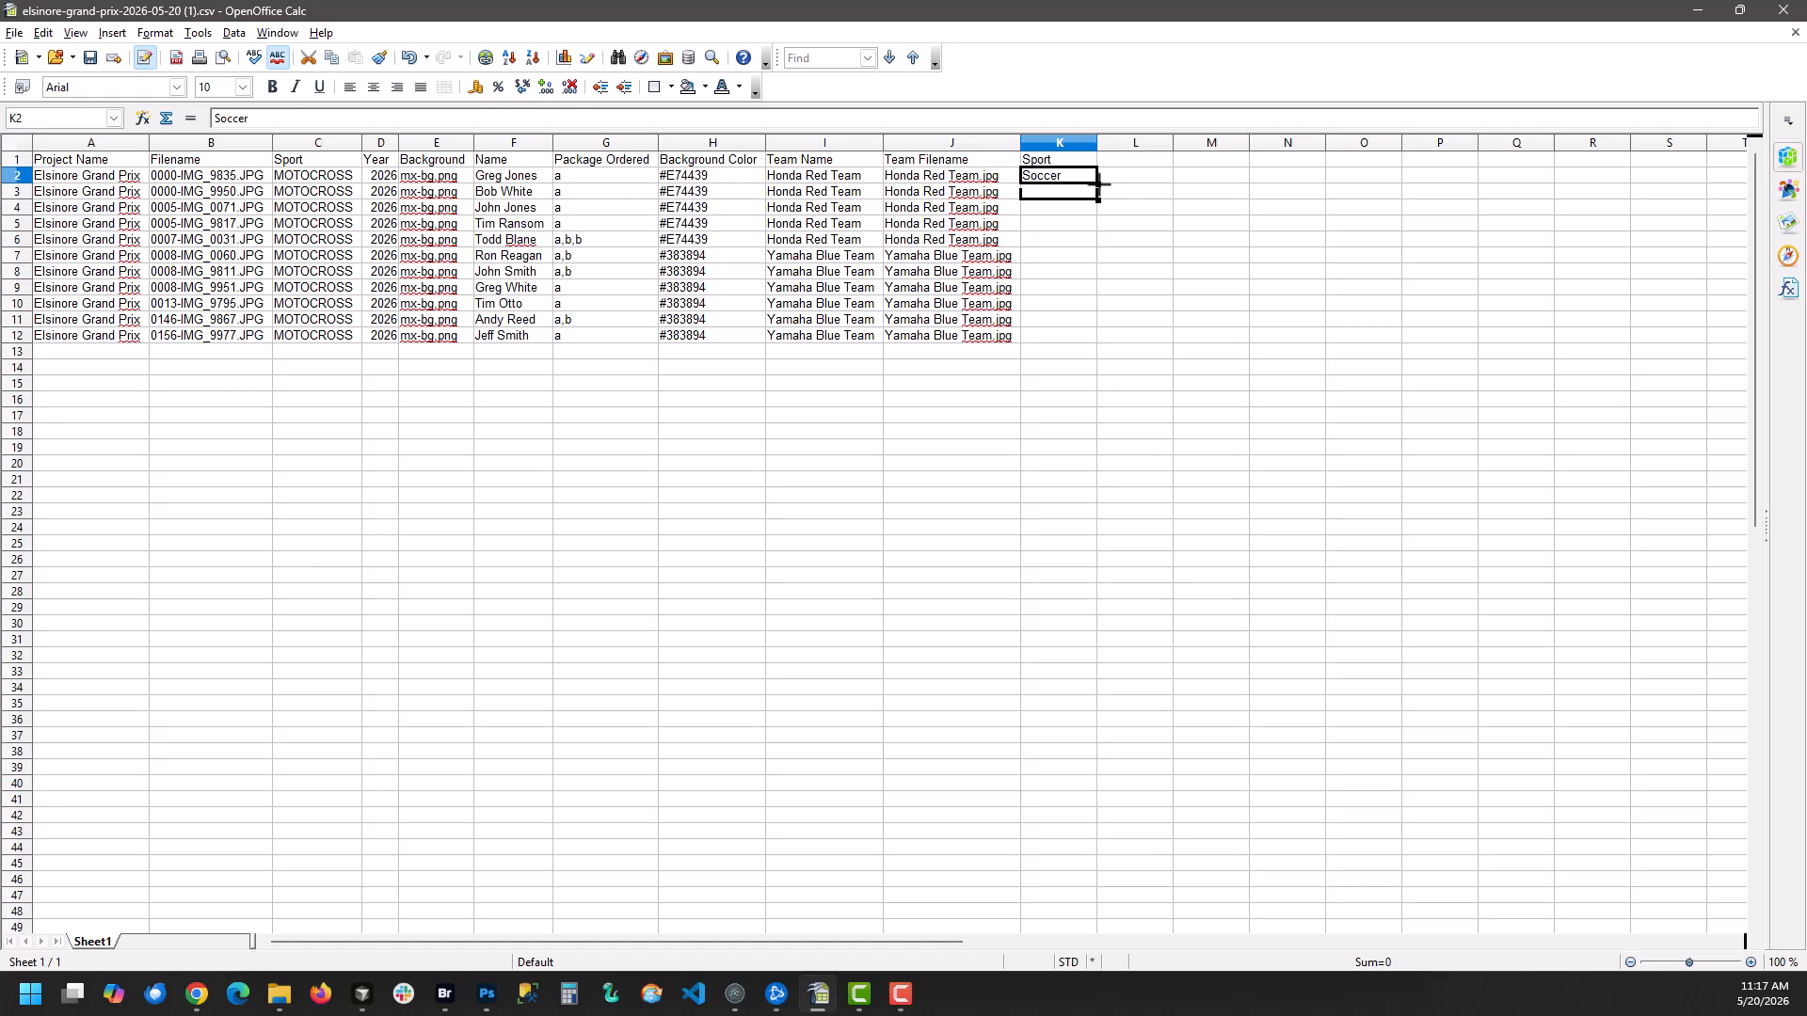
pyautogui.moveTo(1098, 184); pyautogui.dragTo(1099, 347)
pyautogui.click(1242, 241)
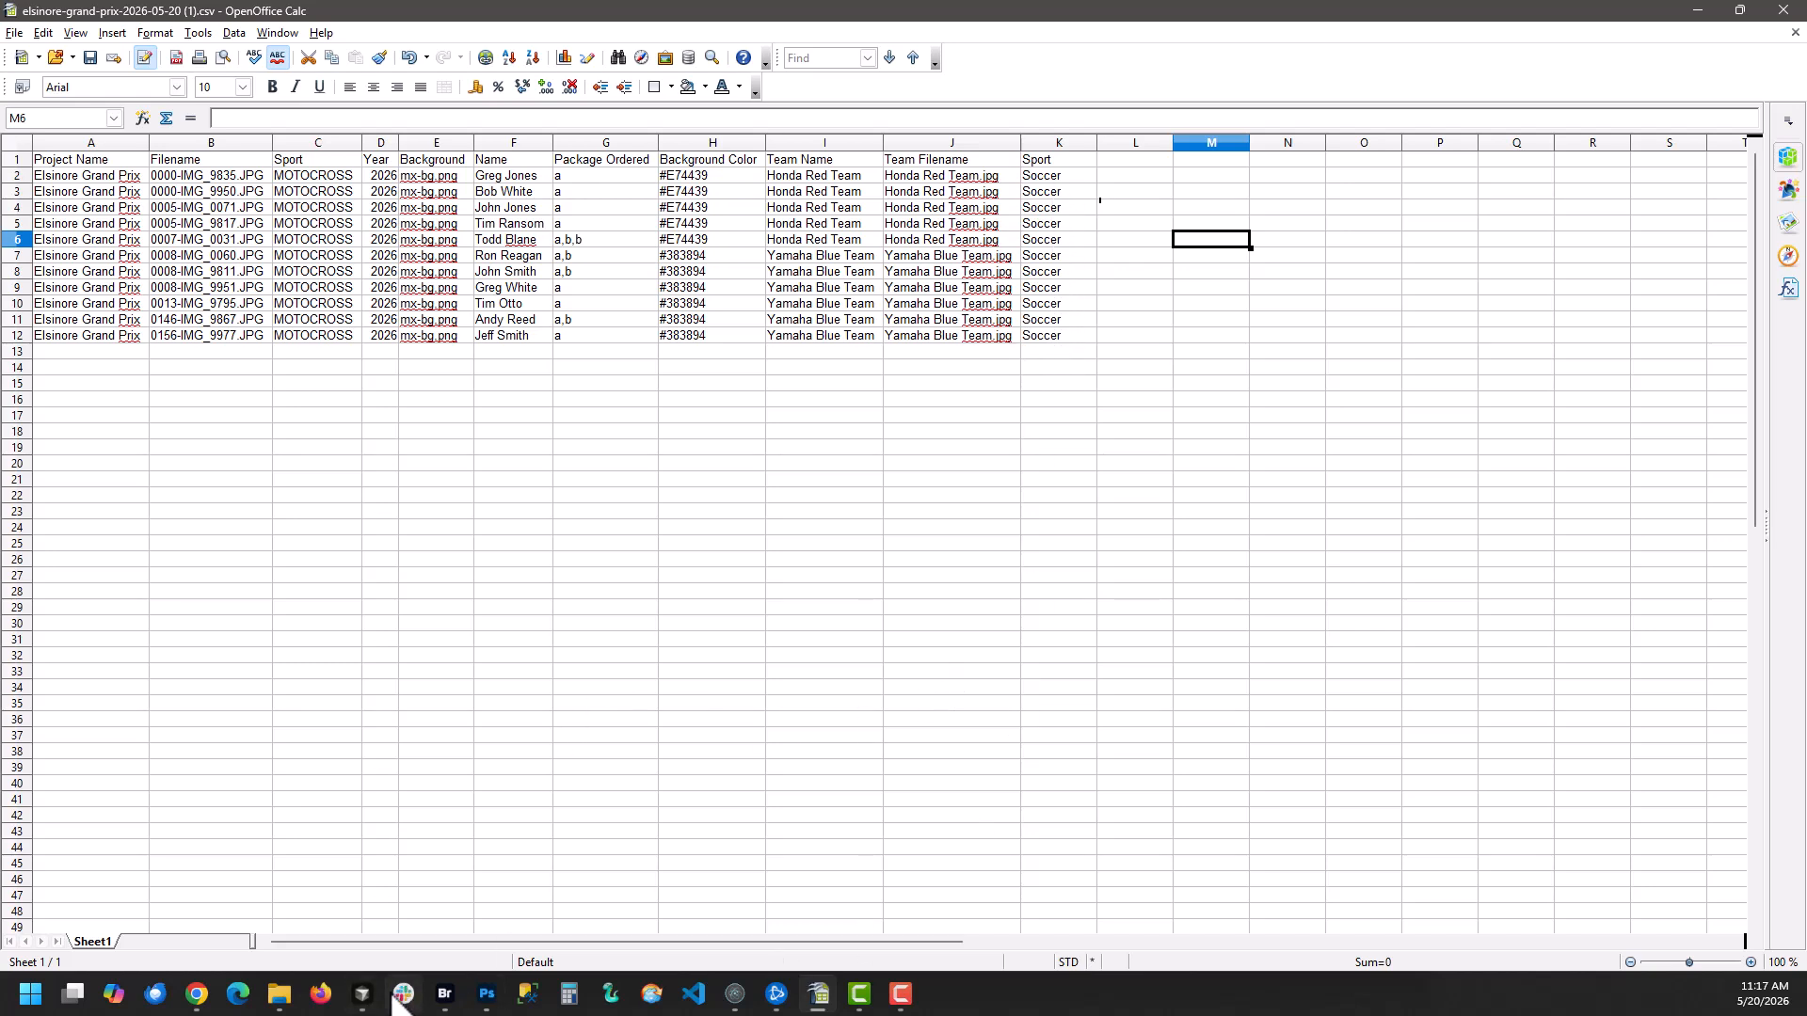
# Compare the empty global CSV field in the Chrome form with the filled Sport column in the spreadsheet
pyautogui.moveTo(197, 996)
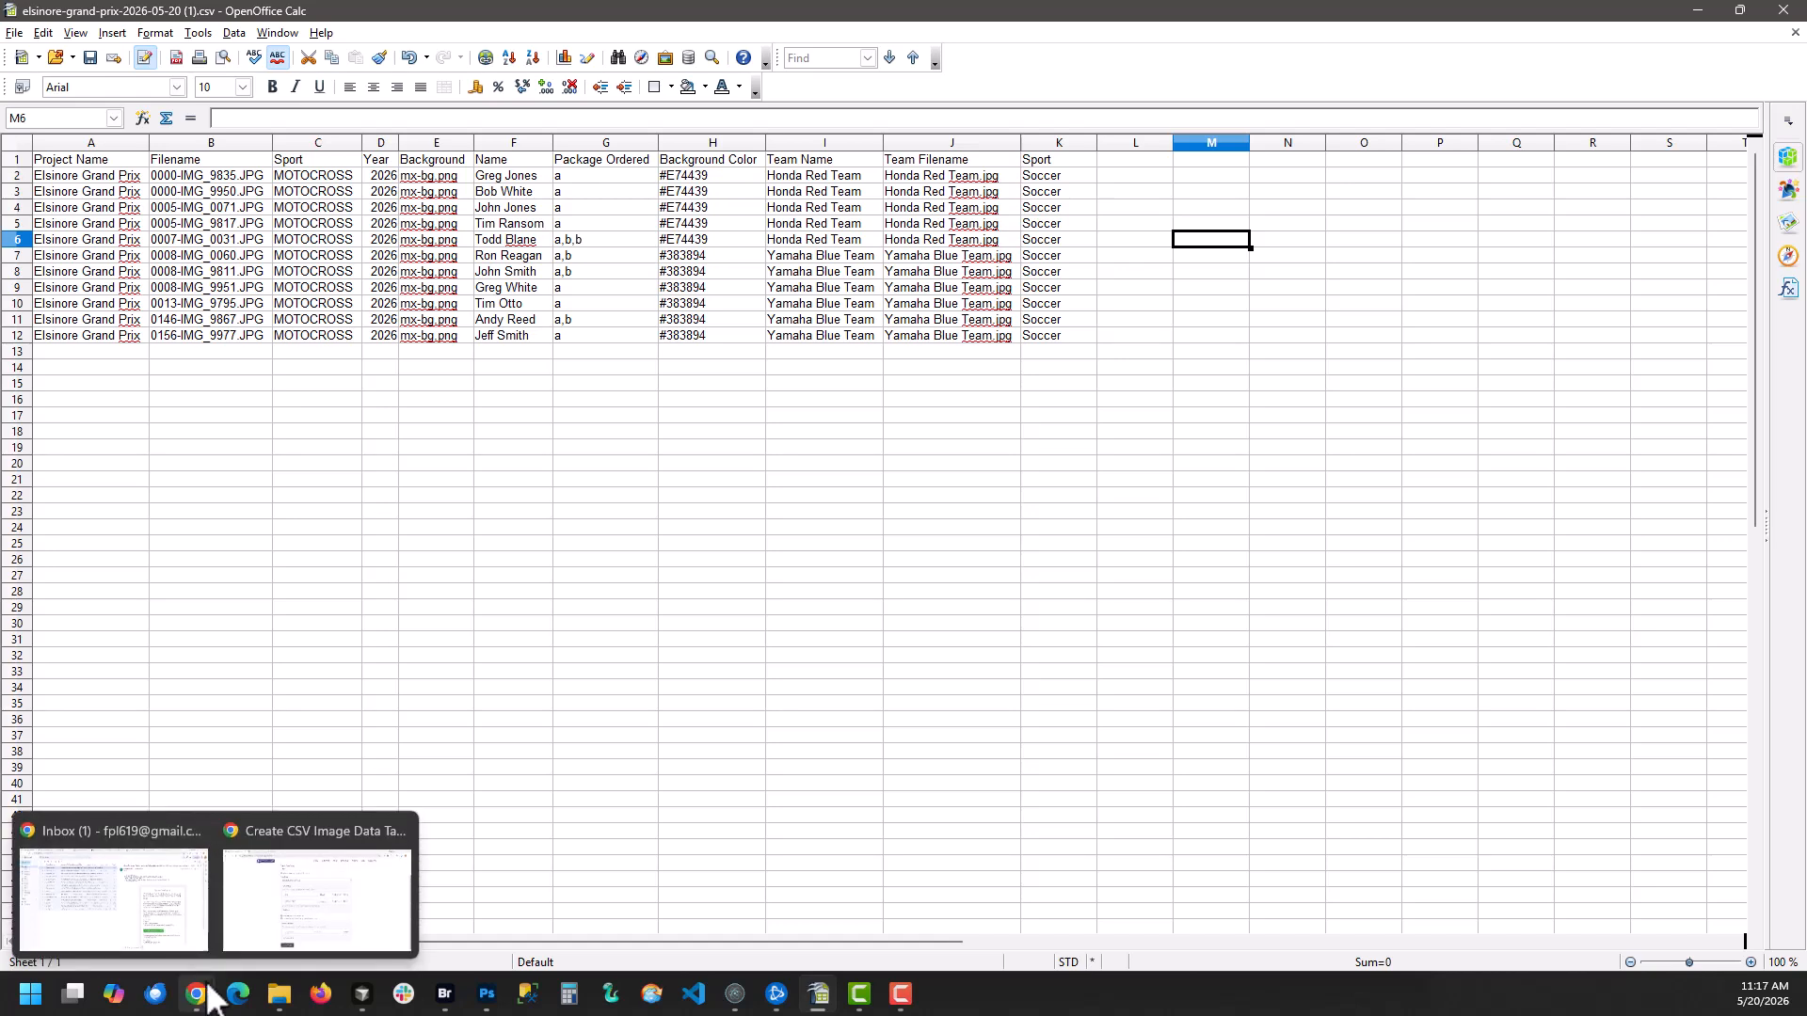
pyautogui.click(280, 930)
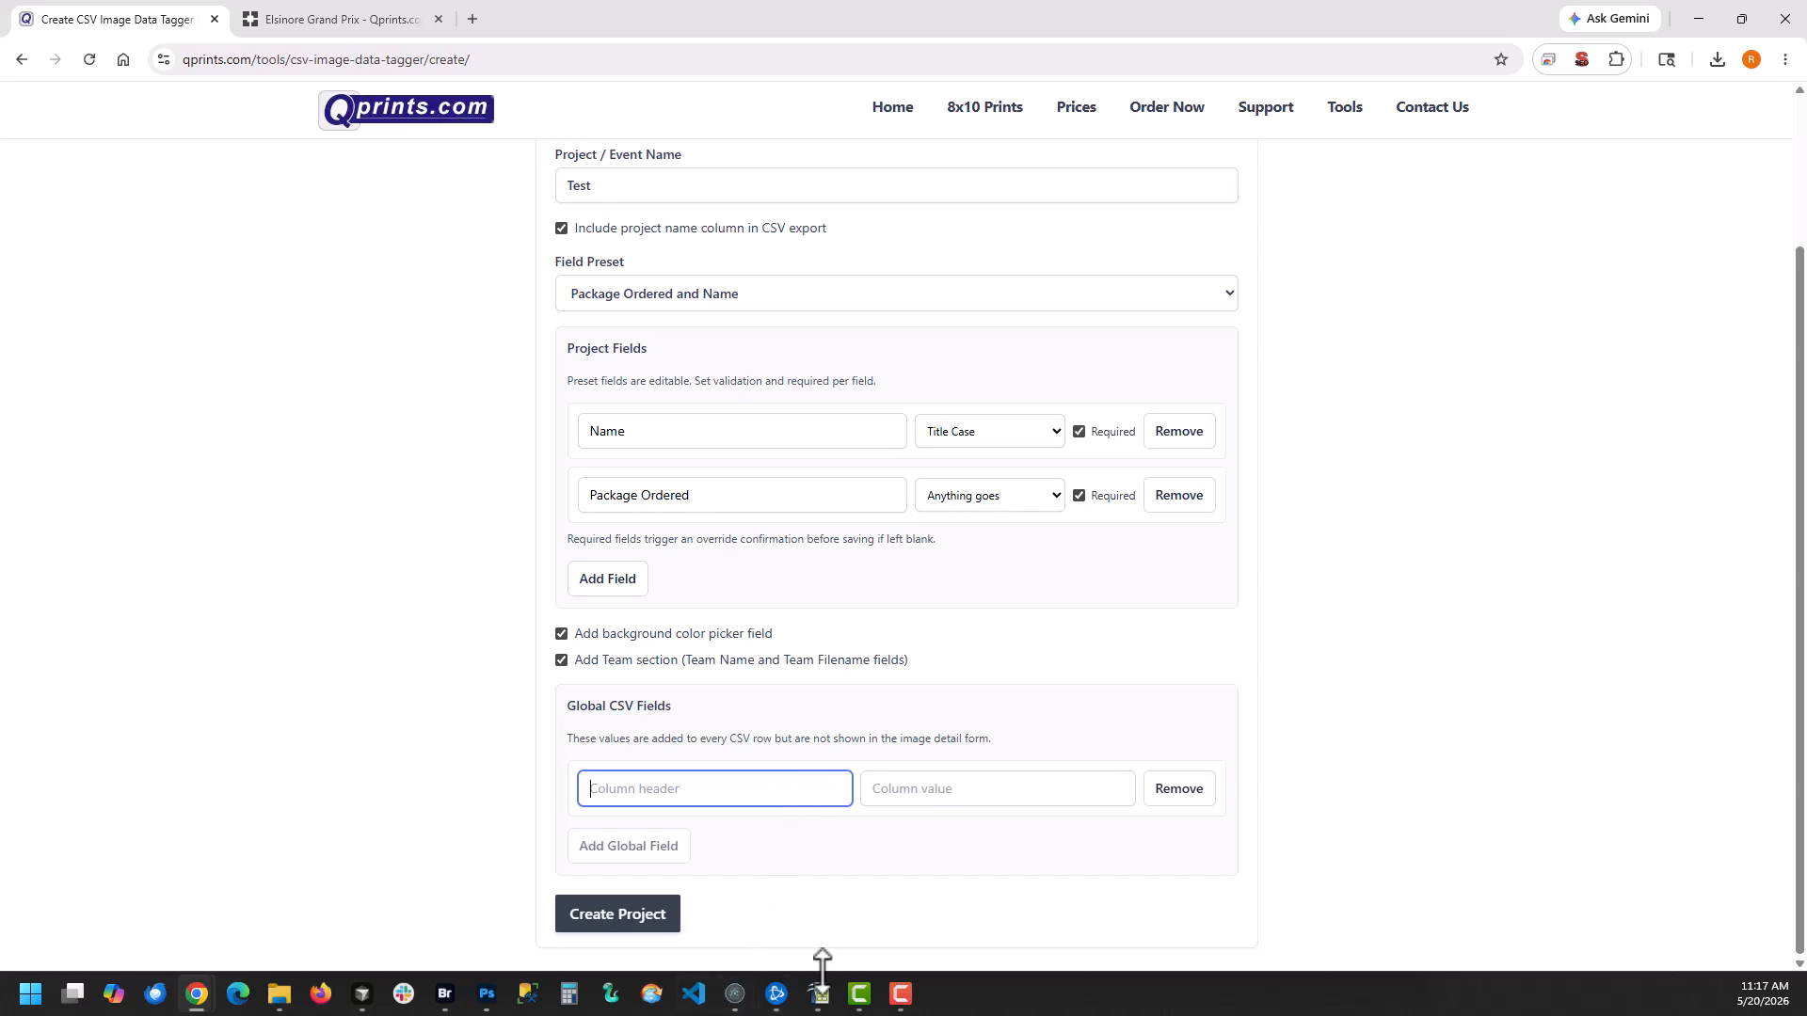
pyautogui.moveTo(826, 1001)
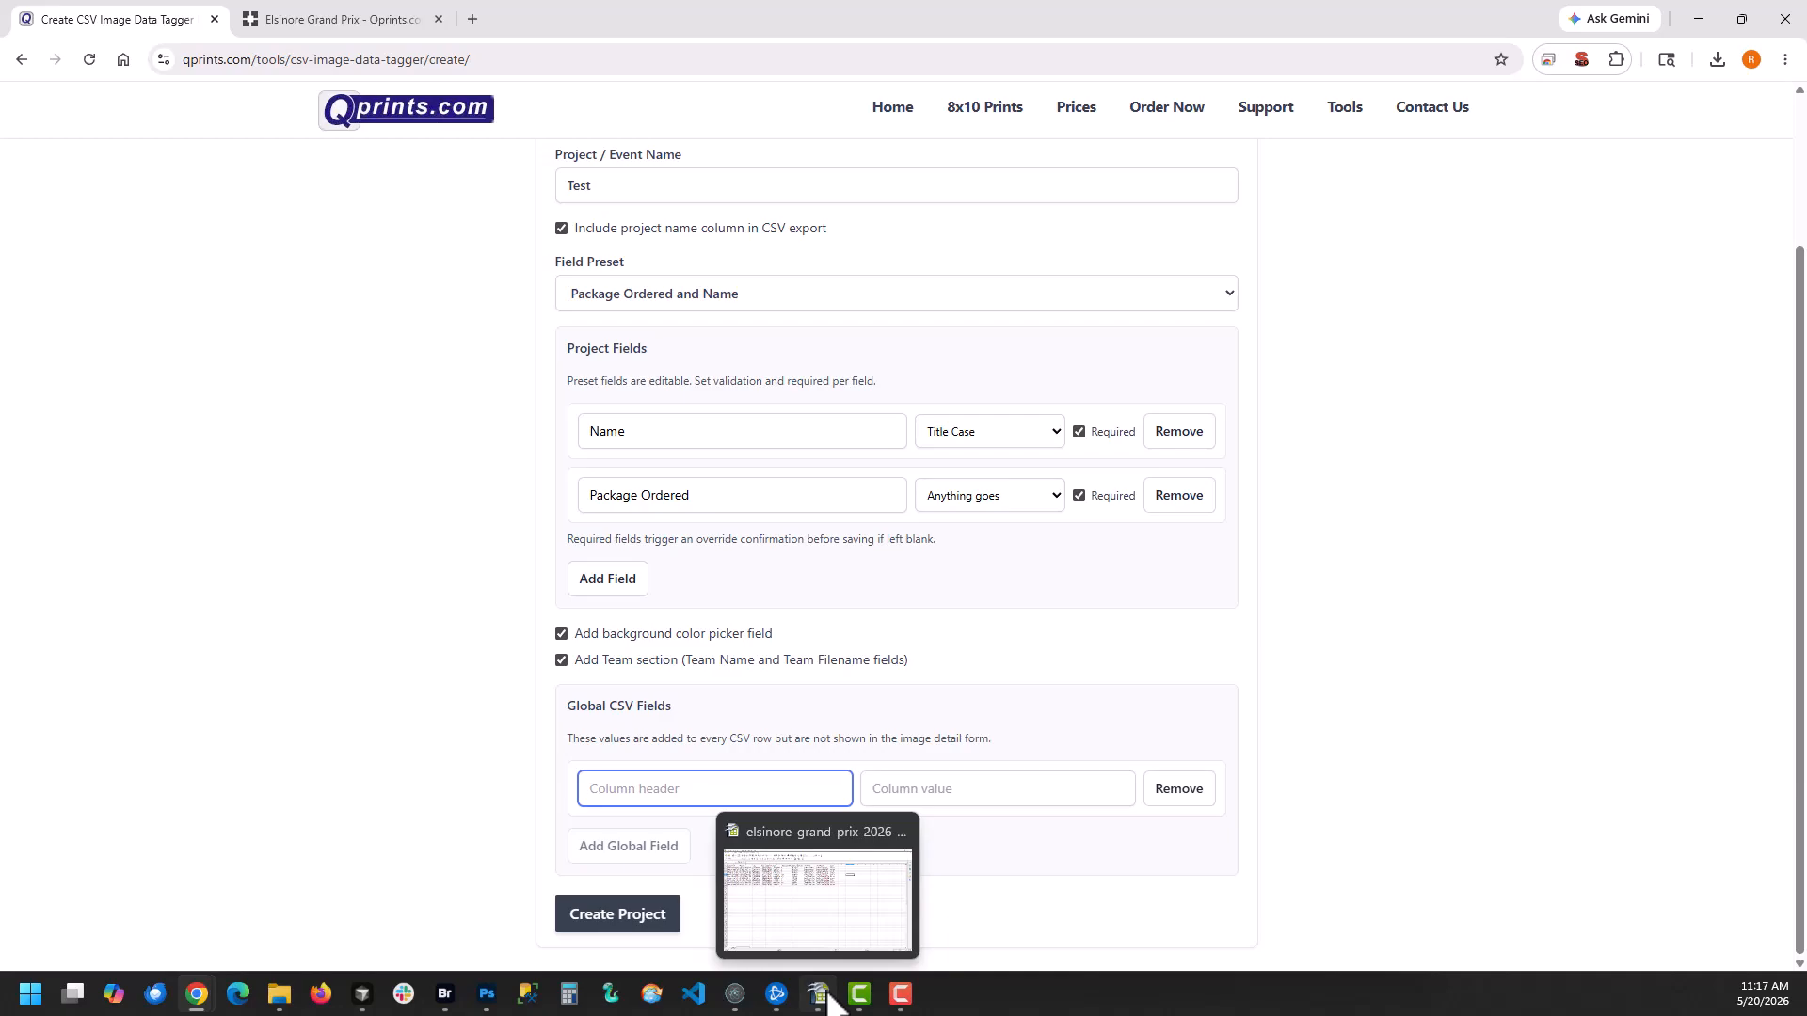
pyautogui.click(830, 1001)
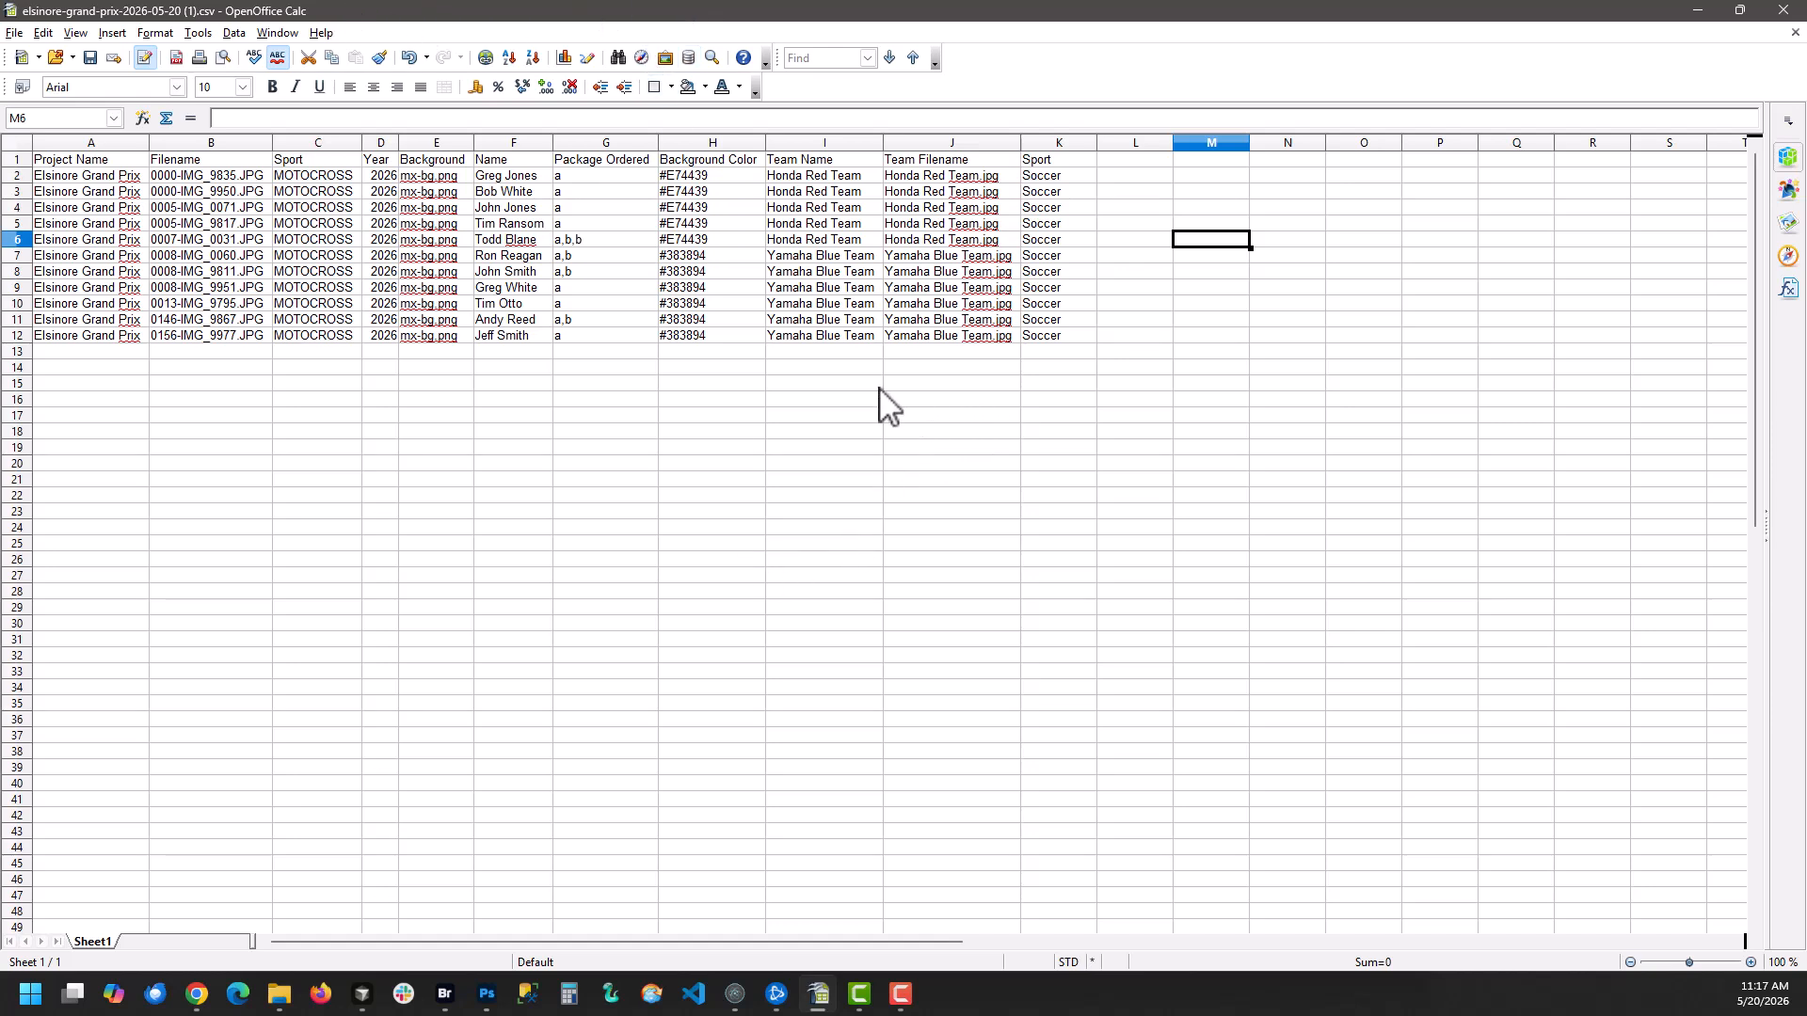
# Return to the Chrome form, remove the empty global CSV field and create the Test project
pyautogui.hotkey('alt', 'Tab')
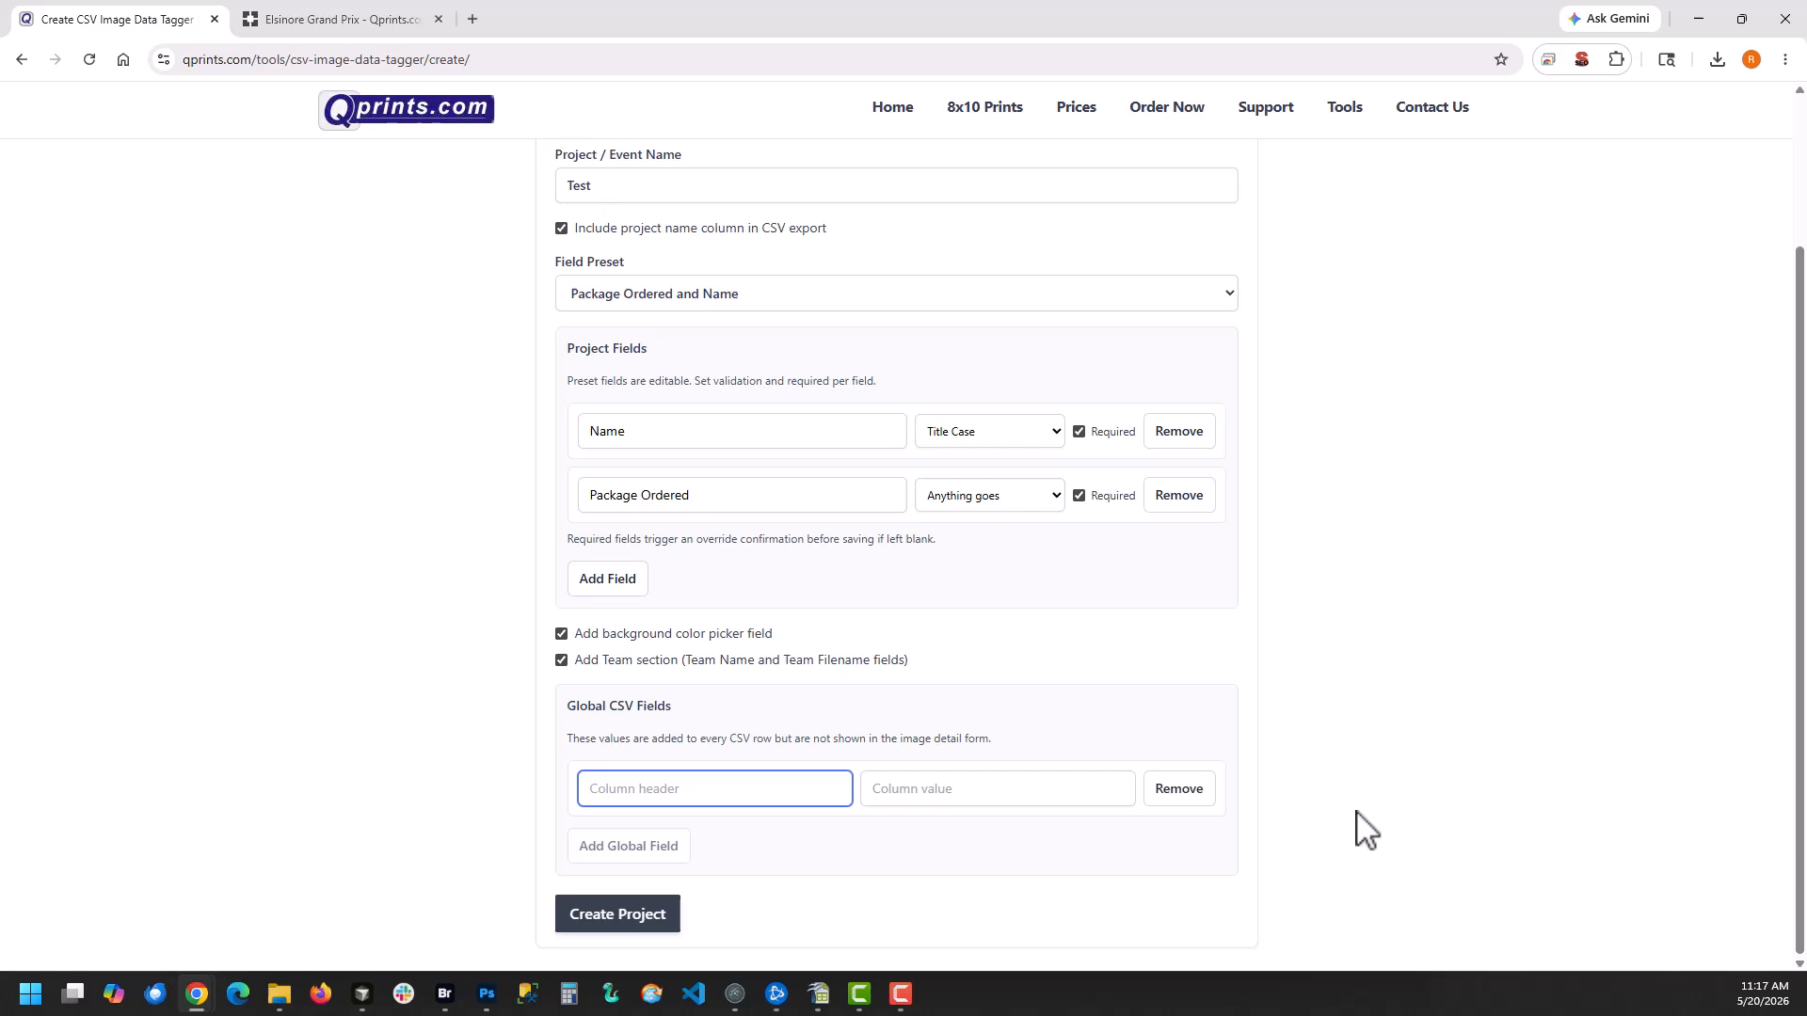
pyautogui.click(1190, 788)
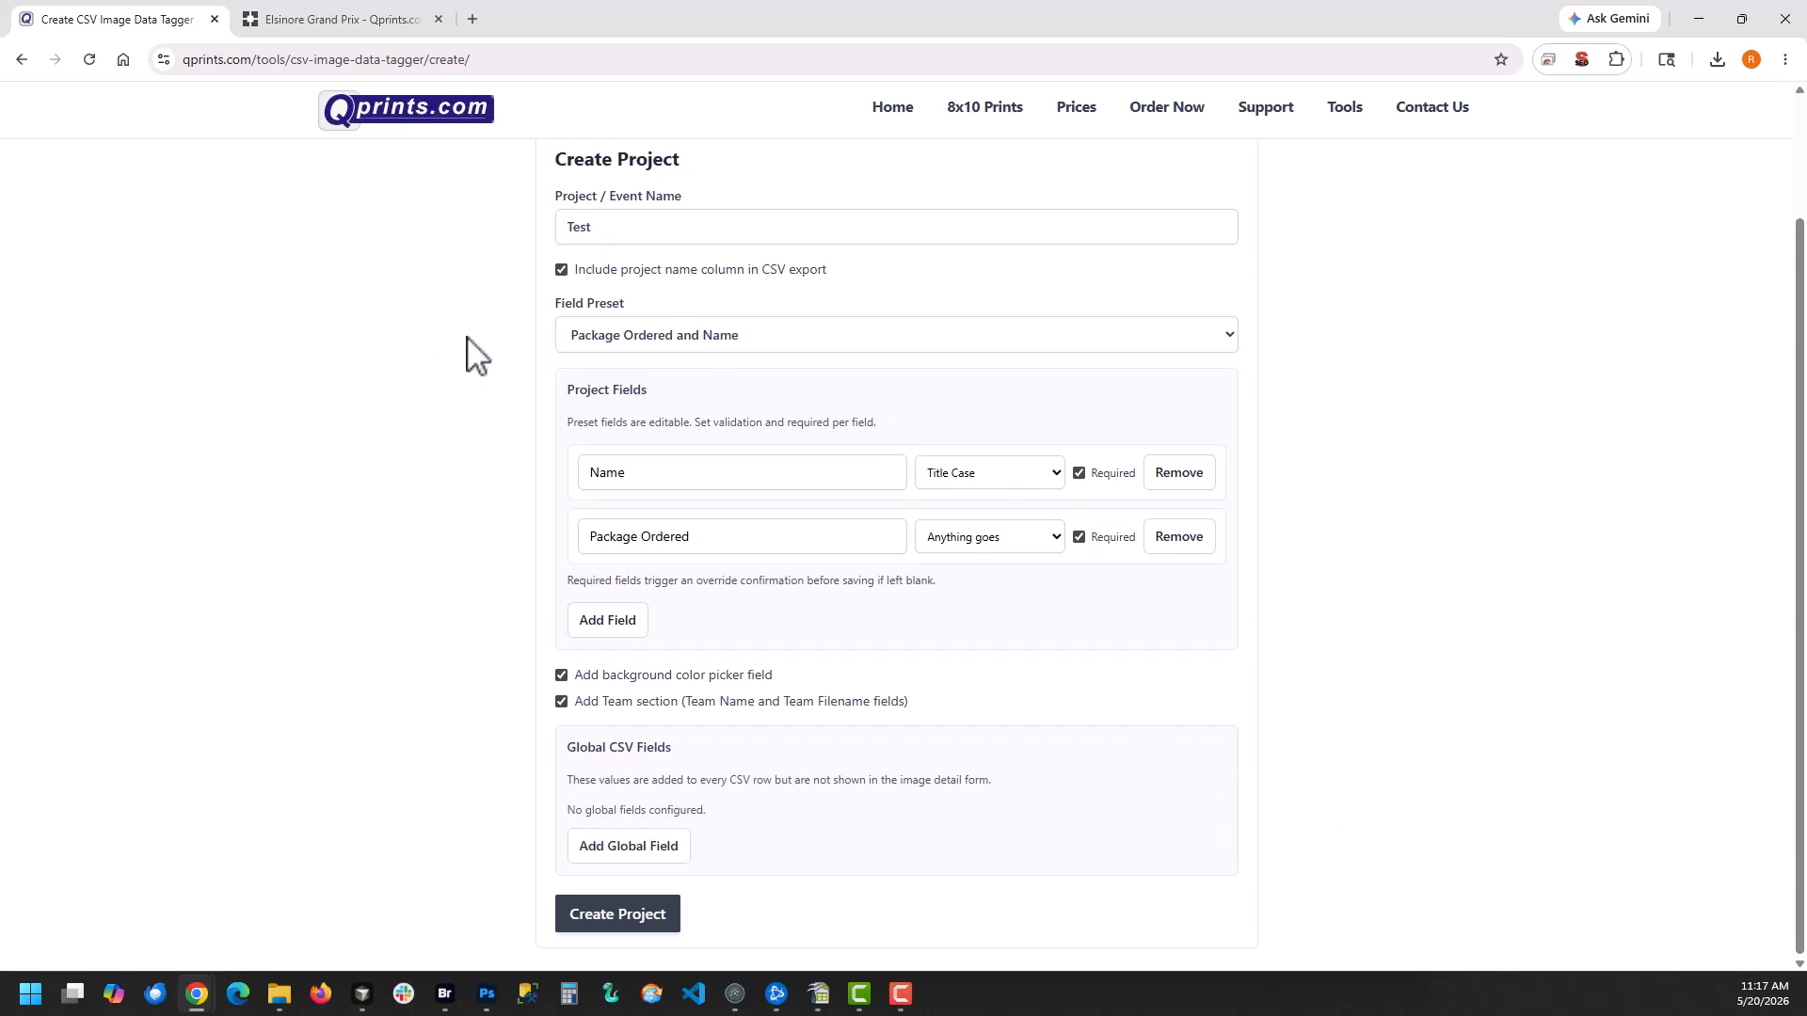
pyautogui.click(633, 926)
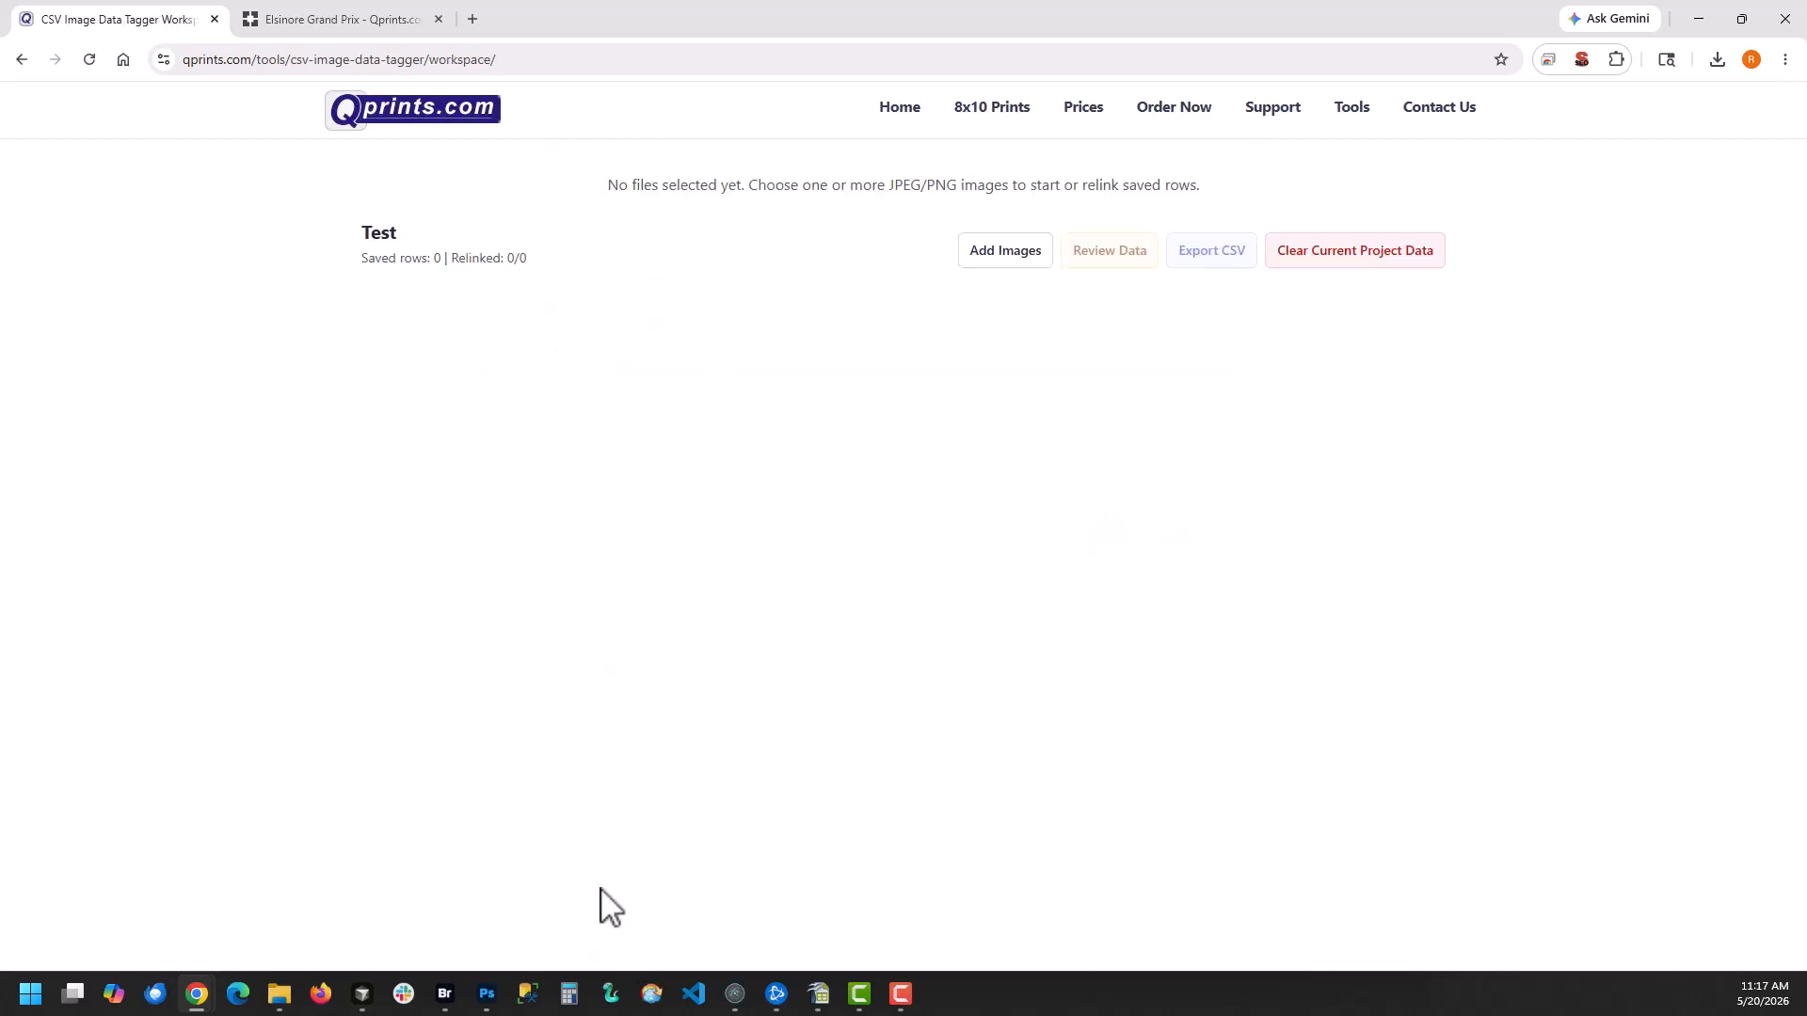
# Start adding images to the Test project and browse to the Elsinore Grand Prix folder
pyautogui.click(1003, 254)
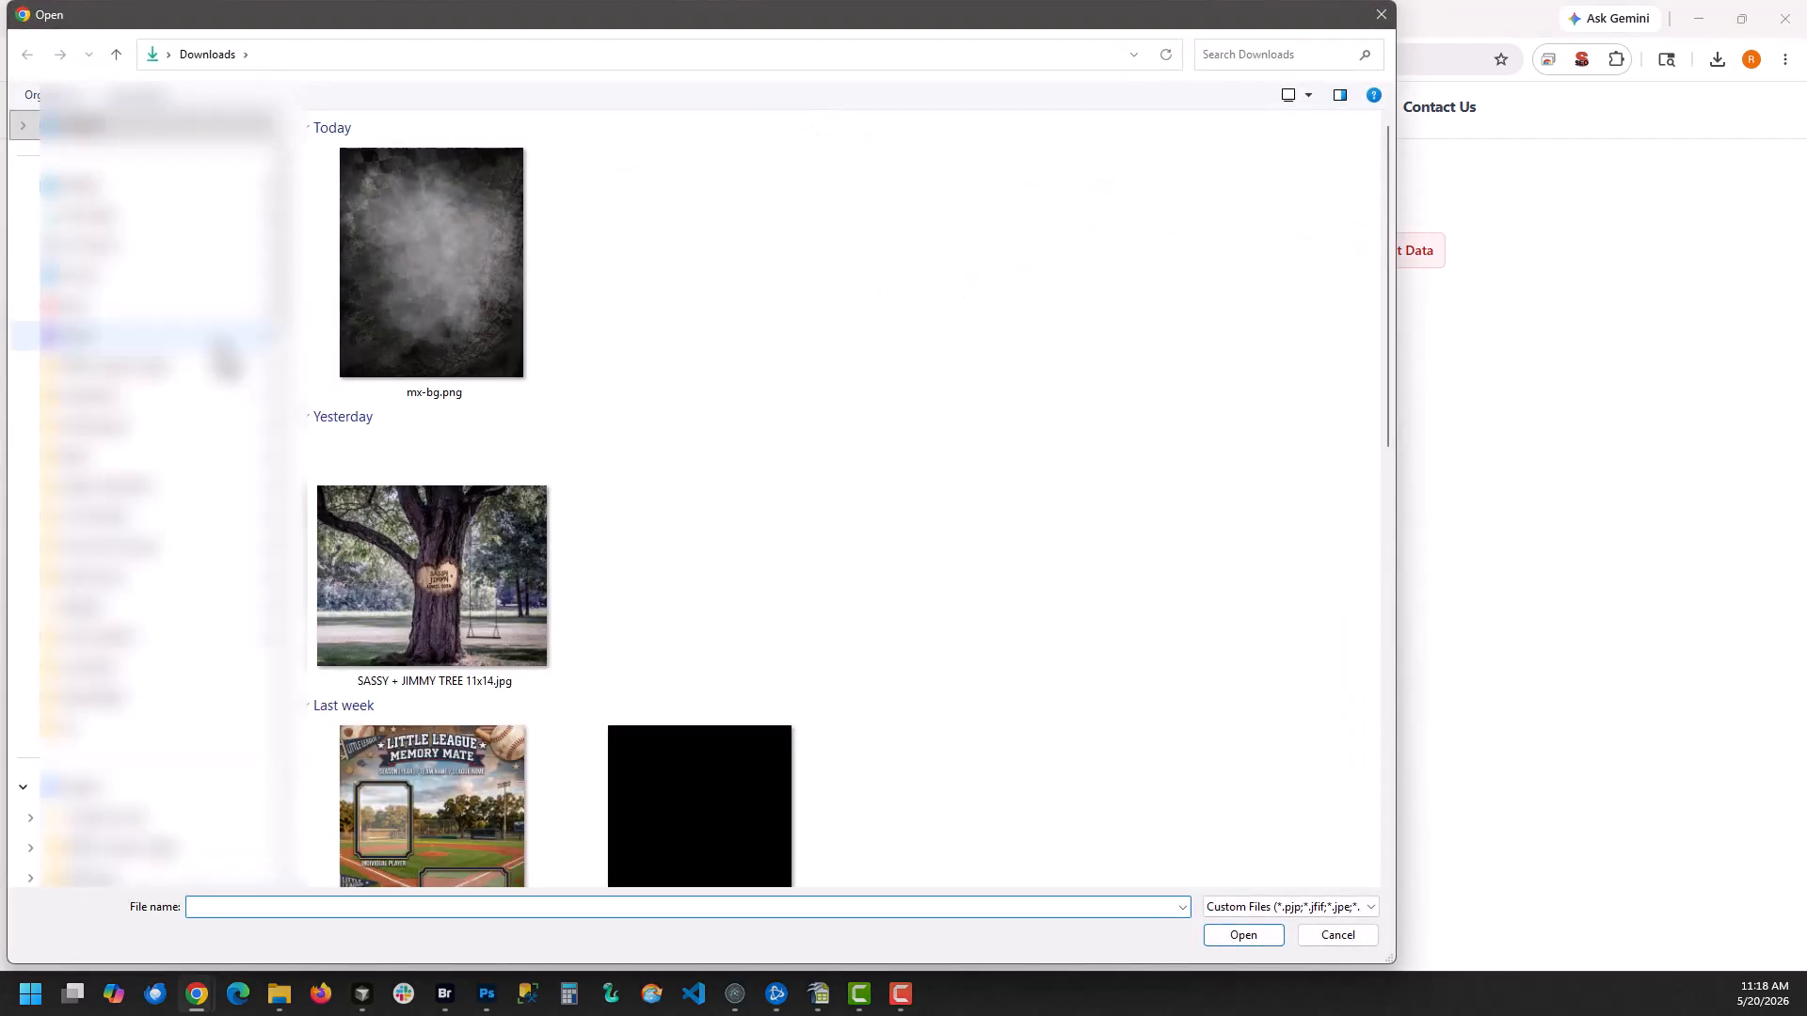
pyautogui.click(148, 371)
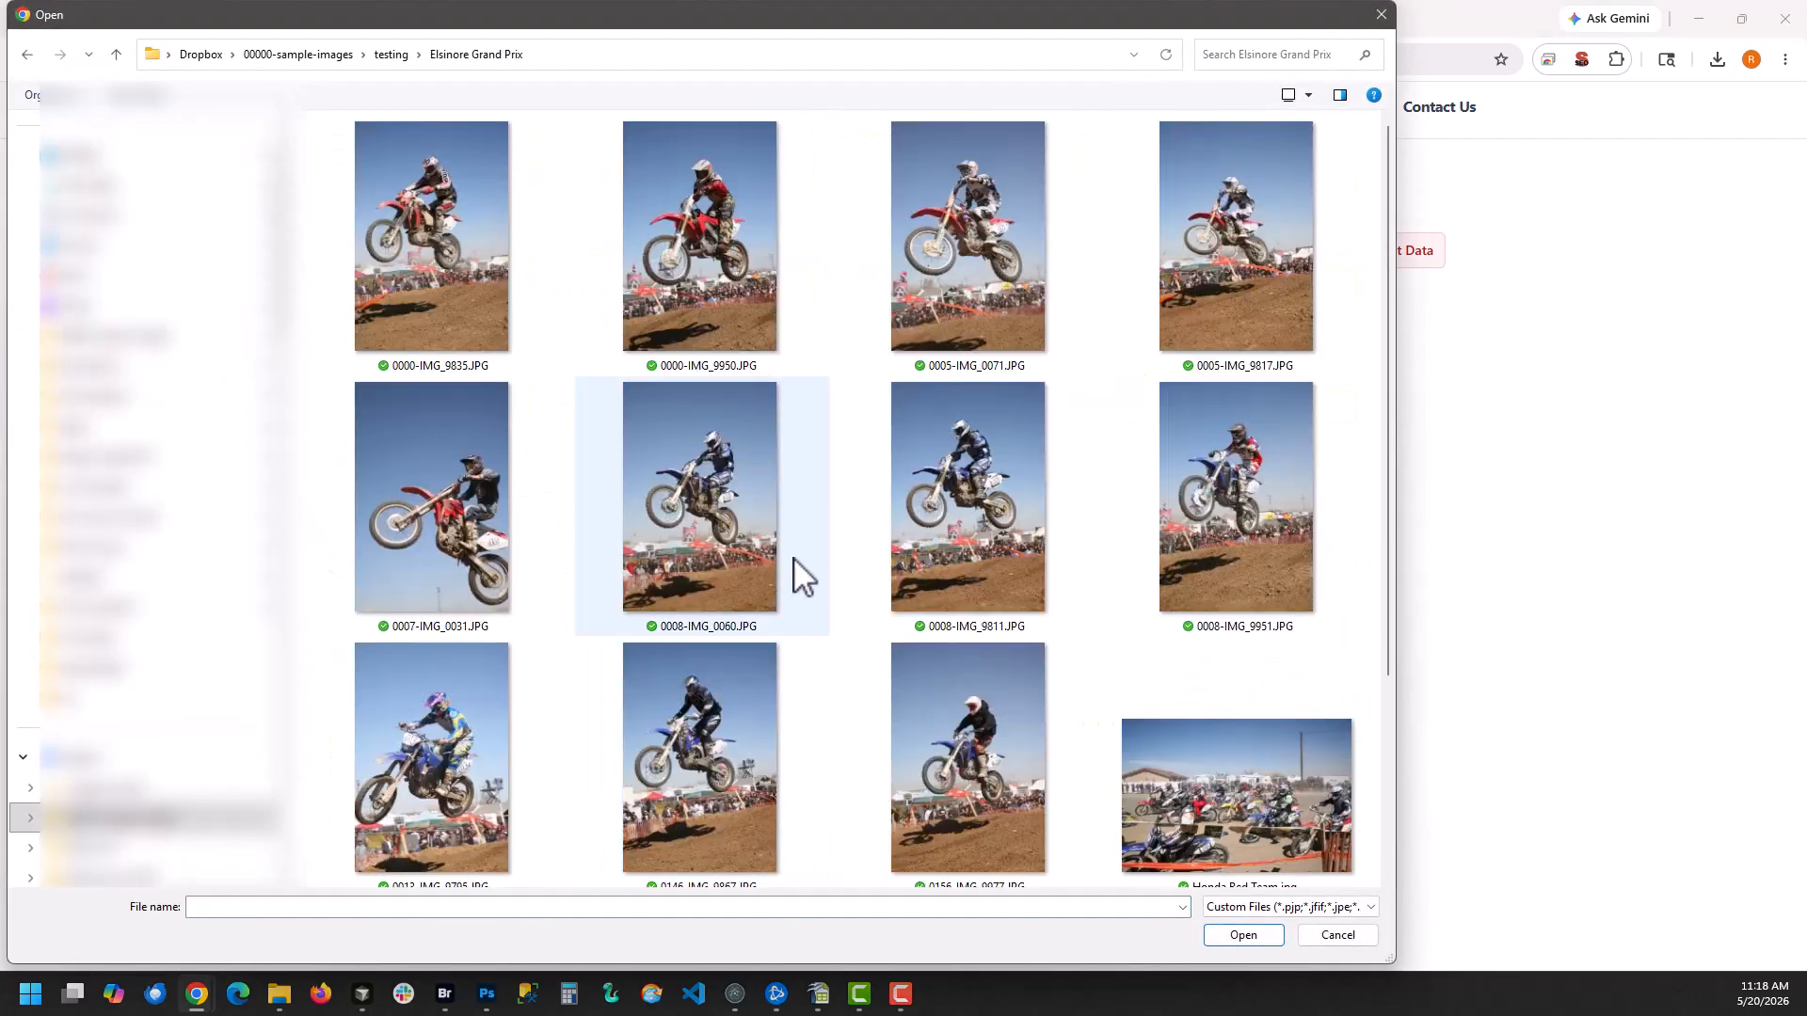
pyautogui.scroll(-3, 794, 556)
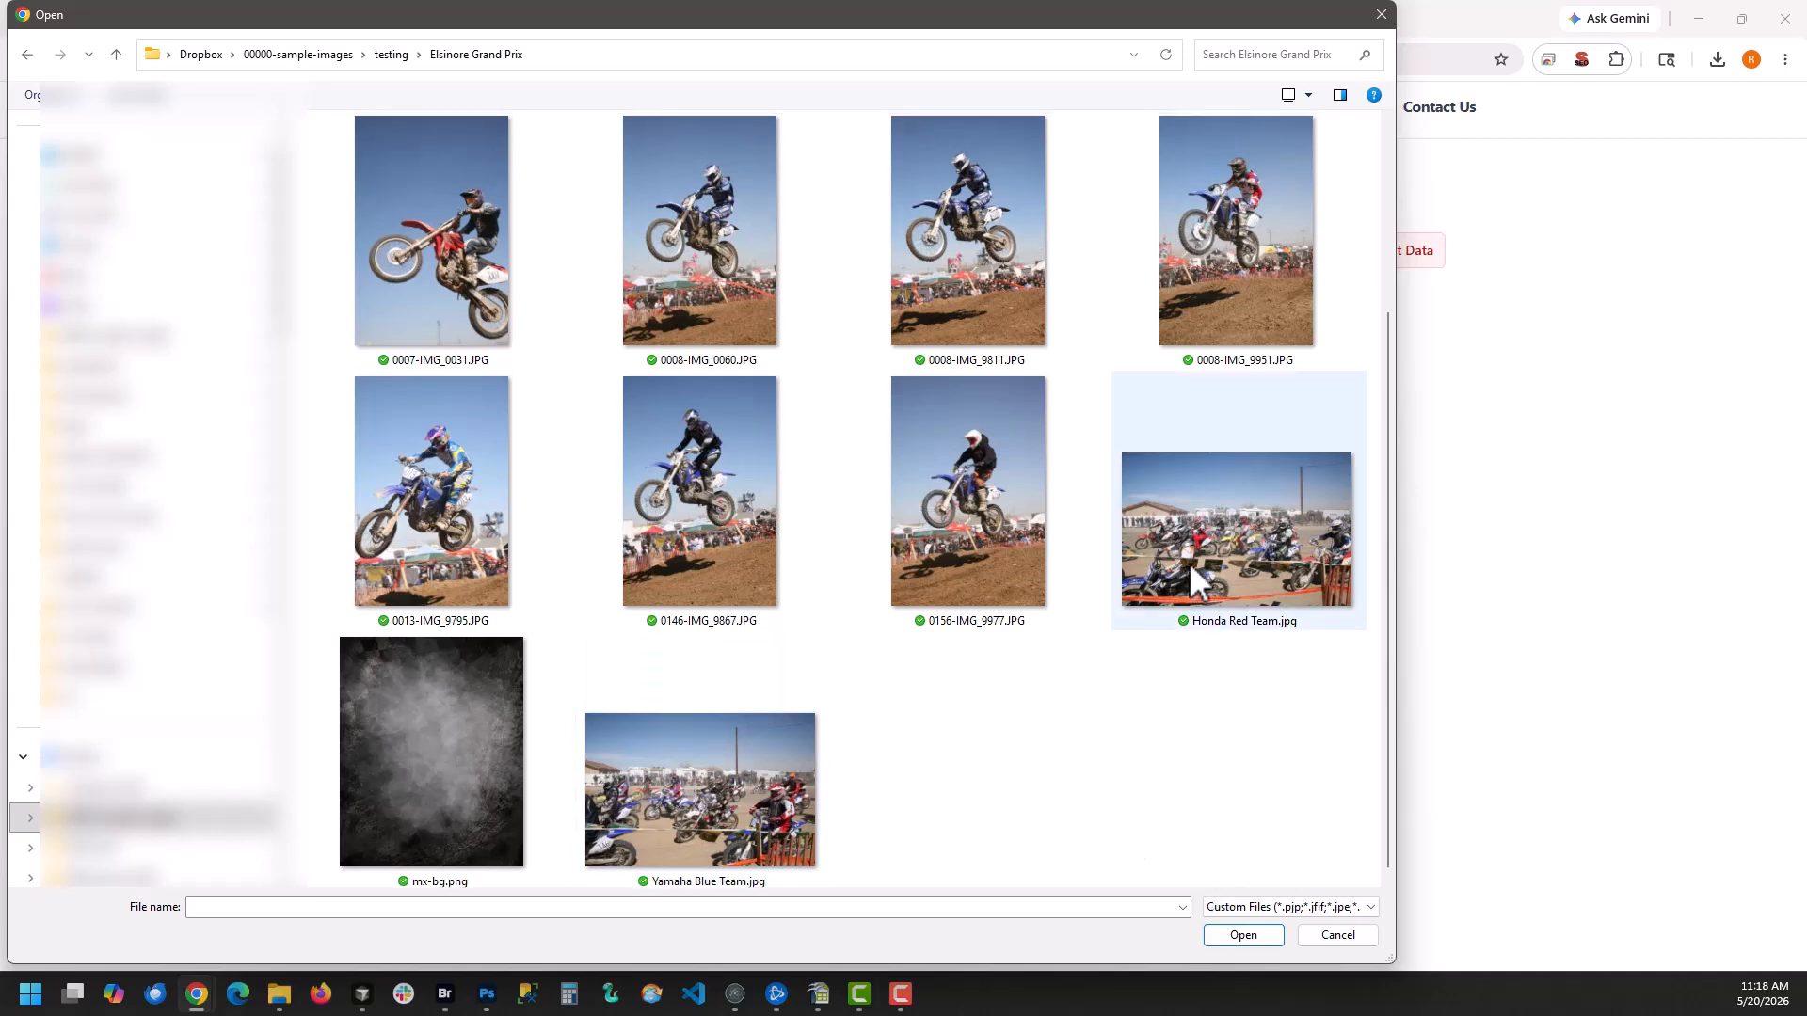
# Distinguish the Honda Red and Yamaha Blue team photos and the background image from the individual rider photos
pyautogui.click(1271, 499)
pyautogui.click(710, 793)
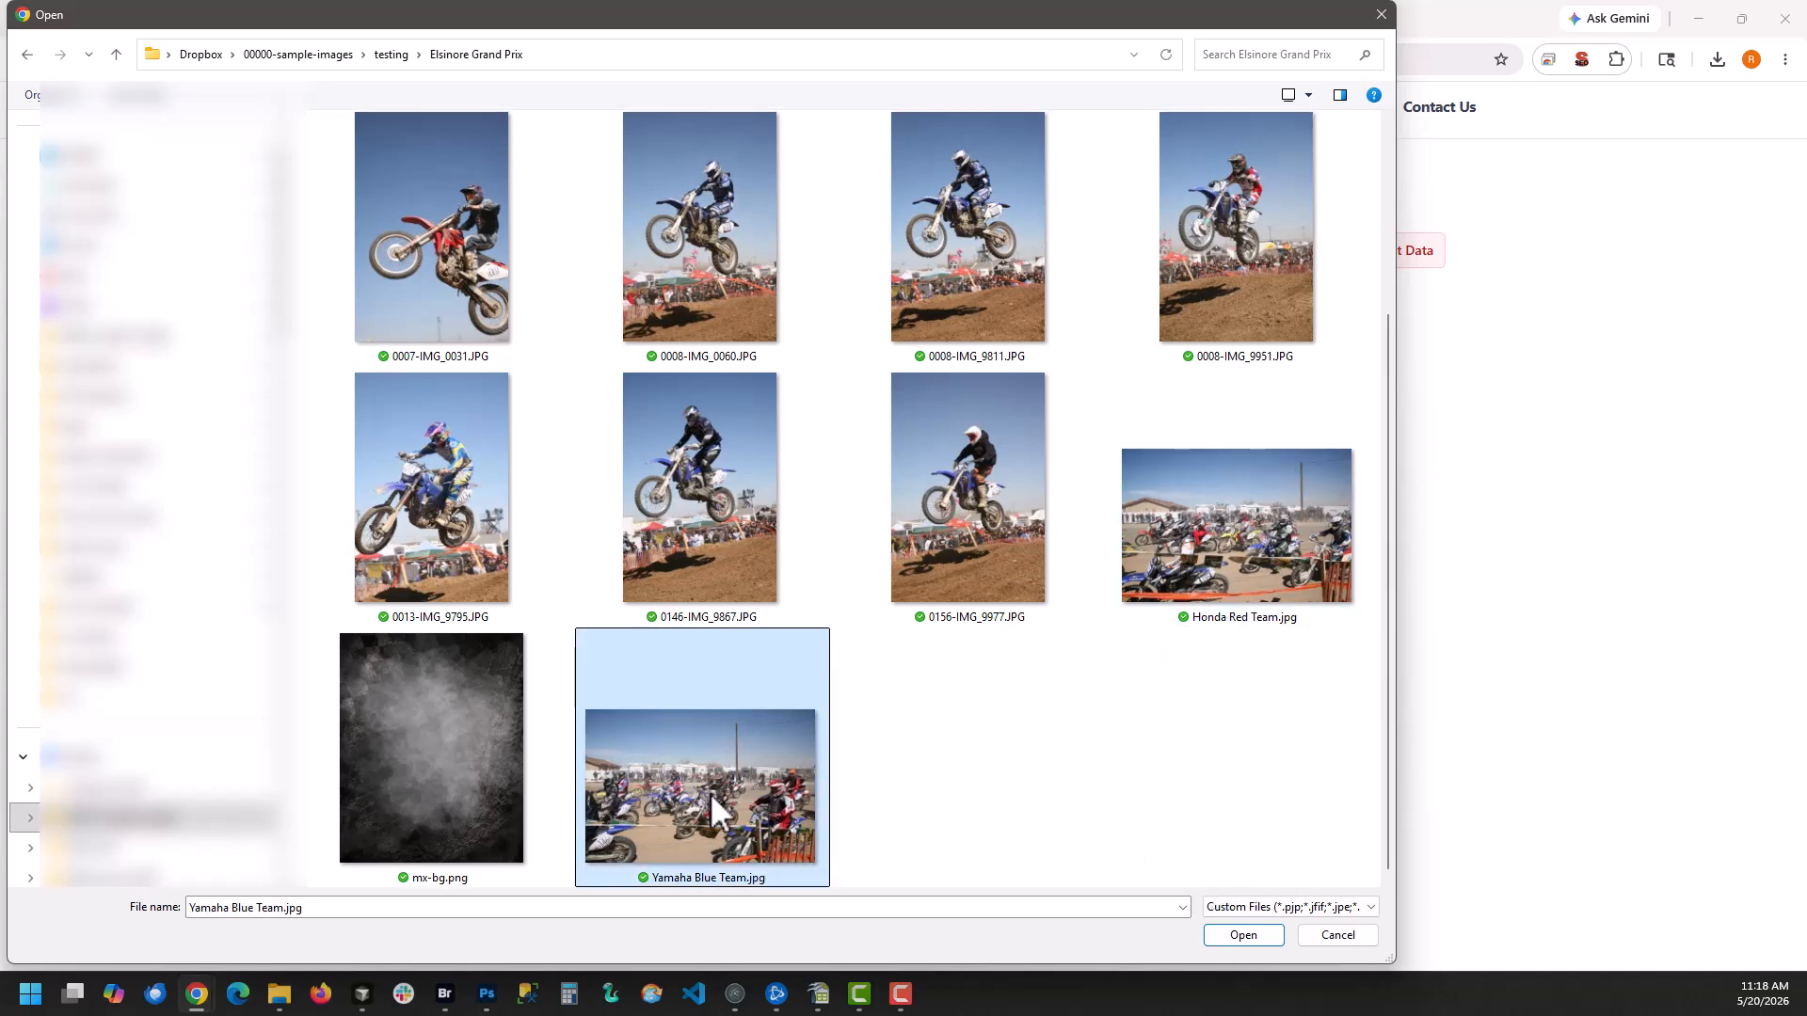
pyautogui.click(1251, 539)
pyautogui.click(936, 509)
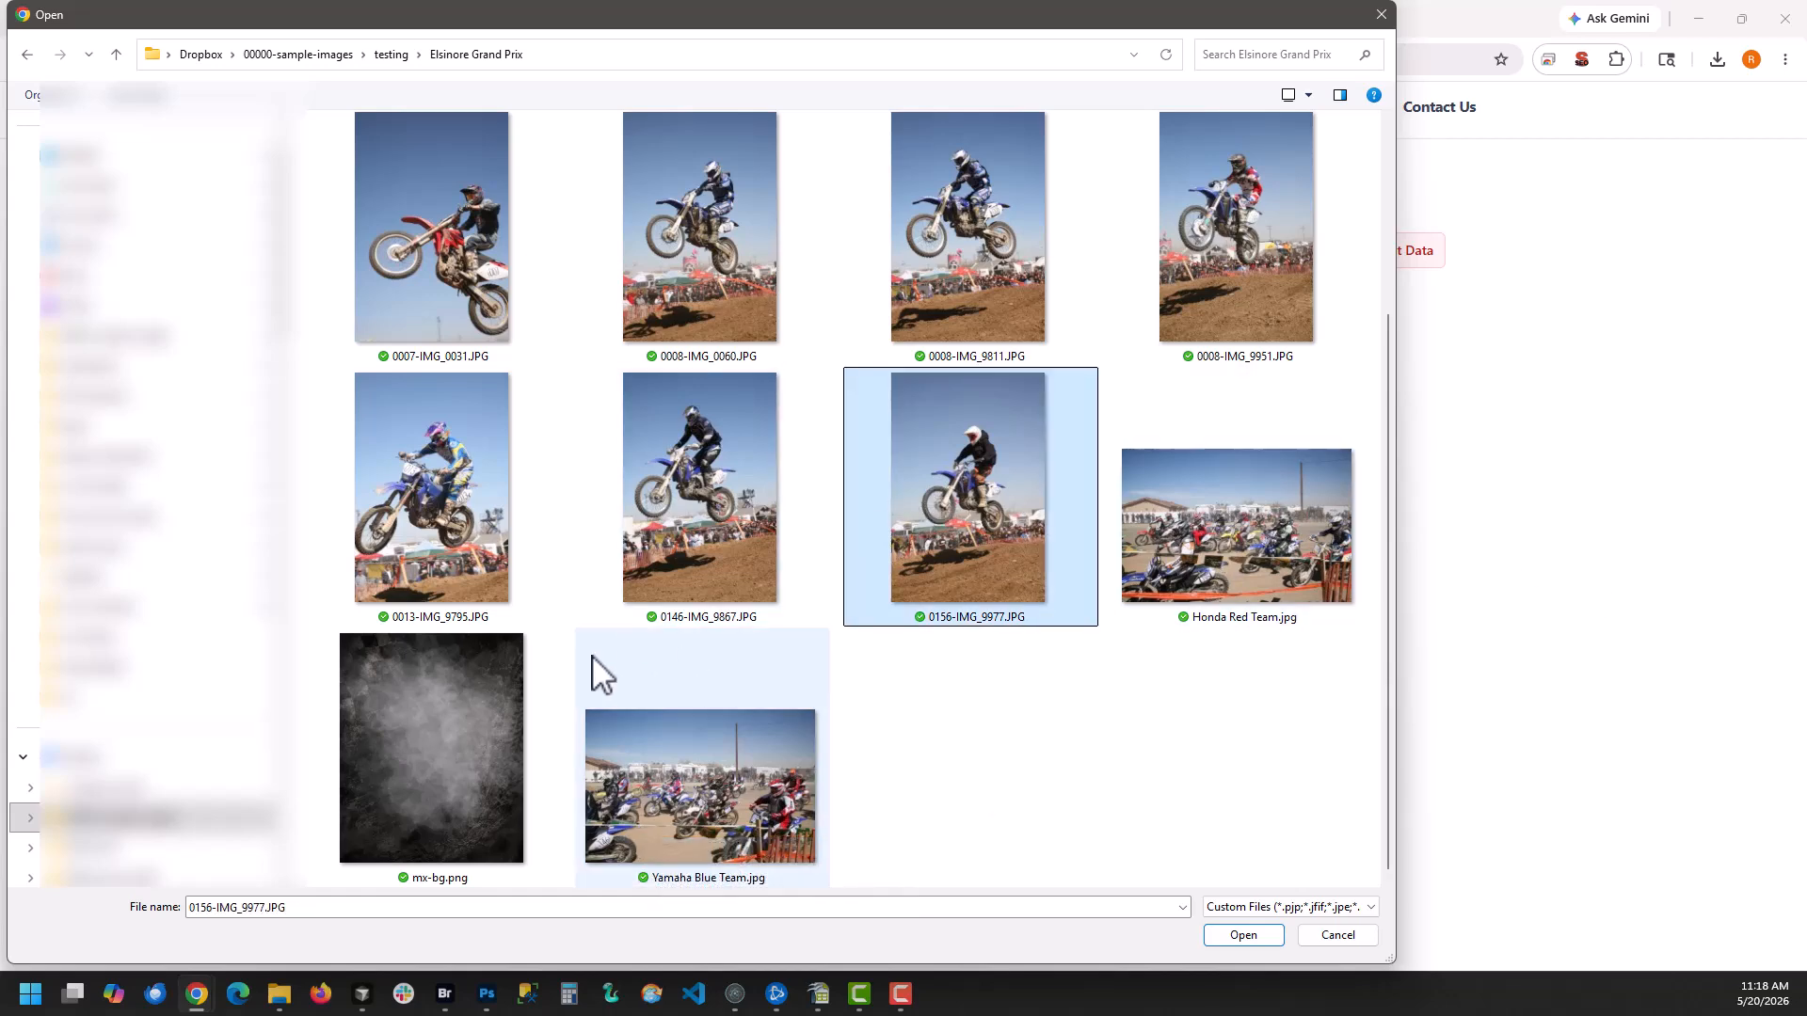
pyautogui.click(521, 676)
pyautogui.click(940, 455)
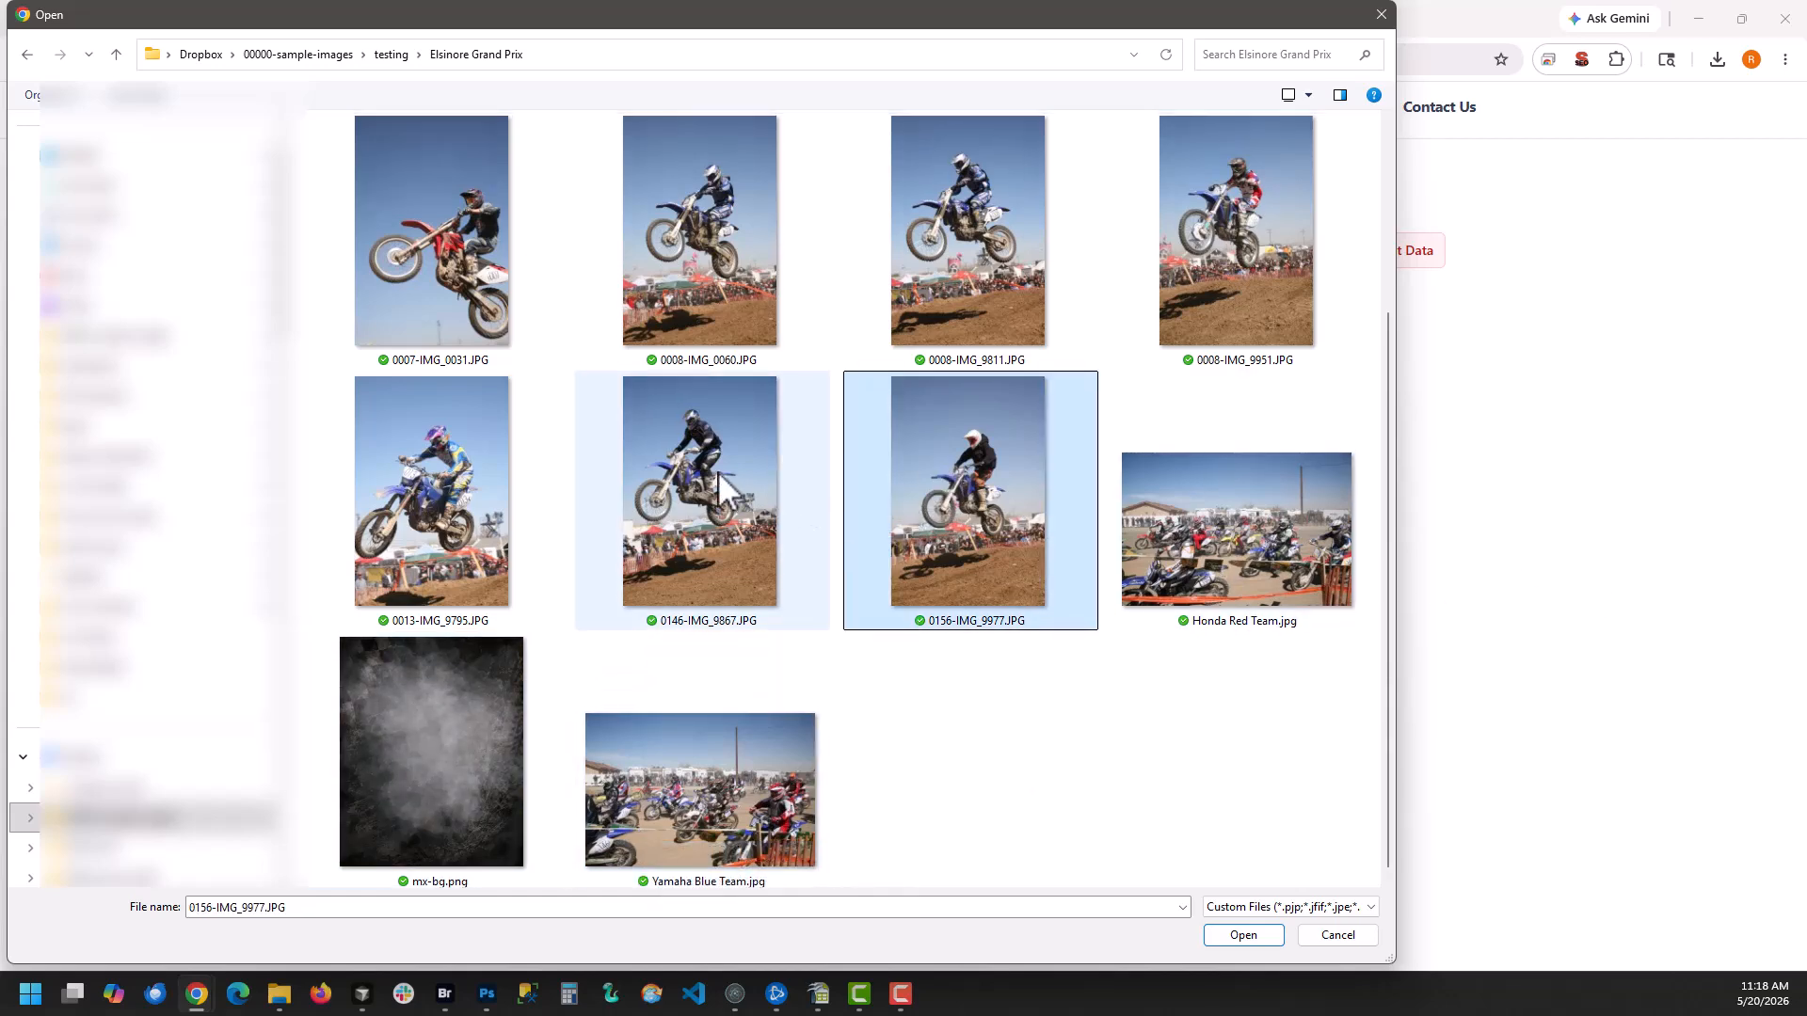
# Add all individual rider photos up to 0156-IMG_9977.JPG to the project, leaving out the team photos and mx-bg.png
pyautogui.scroll(2, 719, 471)
pyautogui.keyDown('shift'); pyautogui.click(458, 222); pyautogui.keyUp('shift')
pyautogui.scroll(-2, 731, 488)
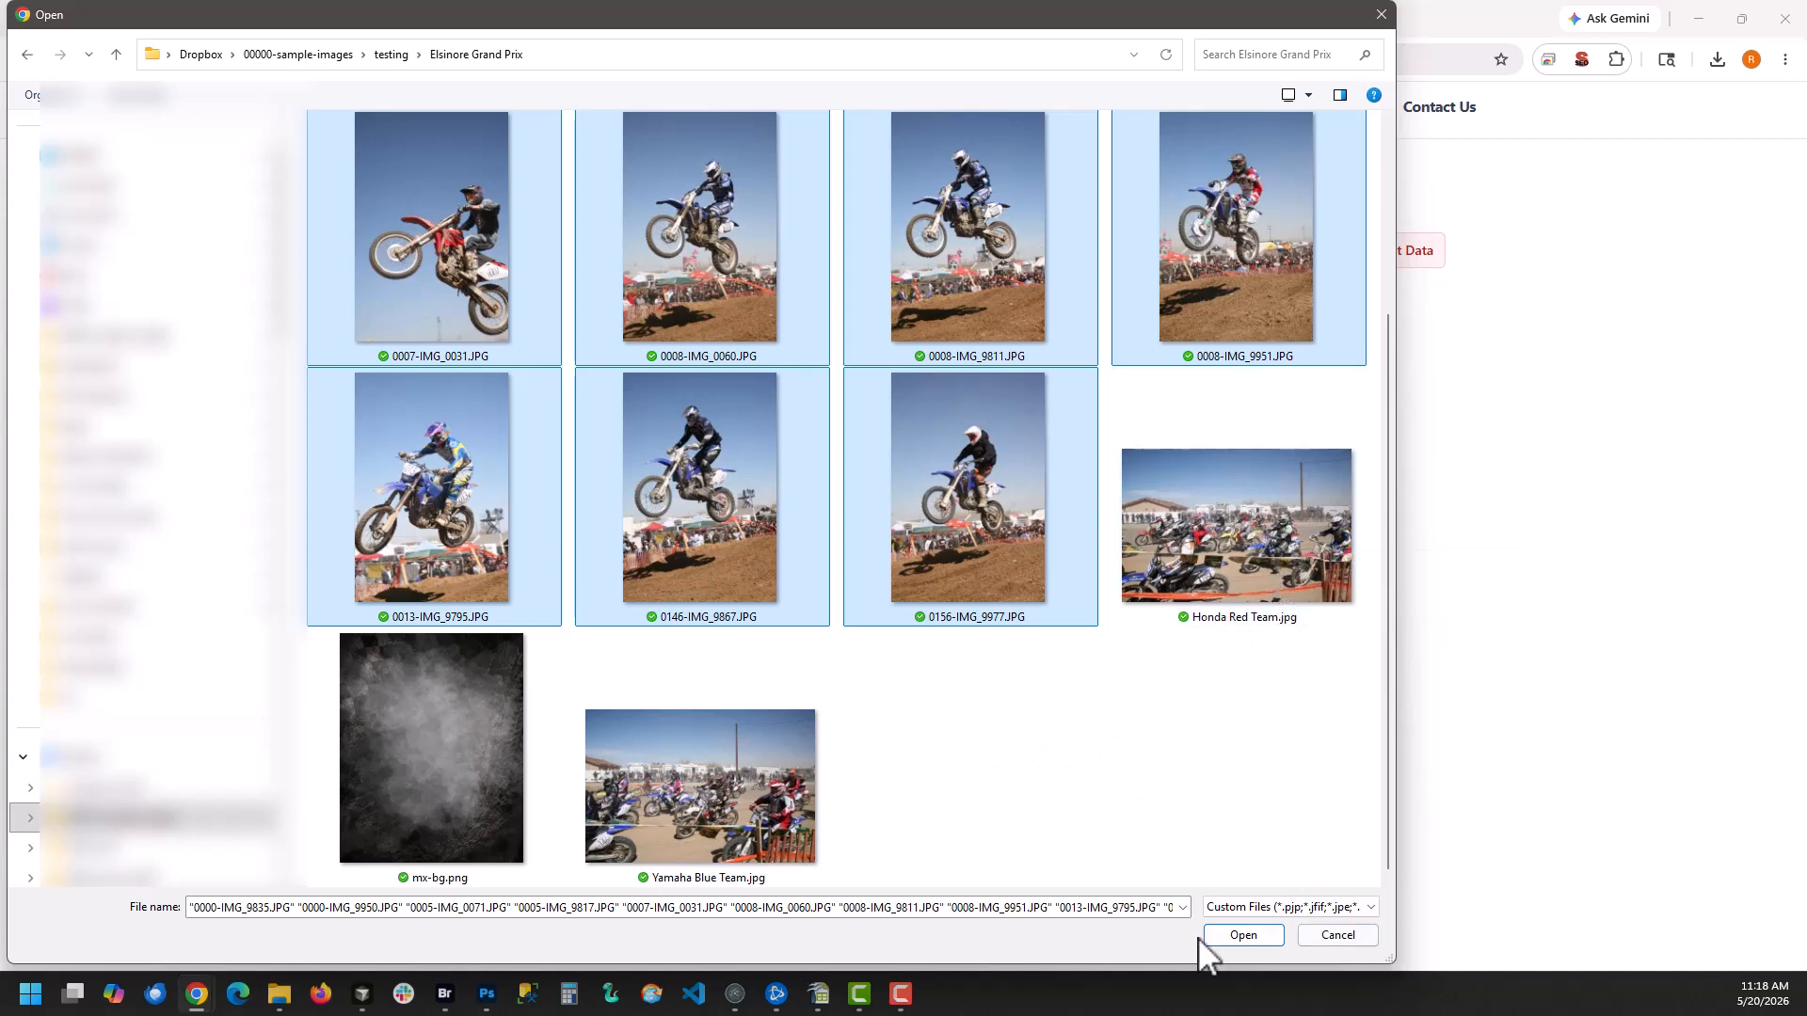
pyautogui.click(1235, 936)
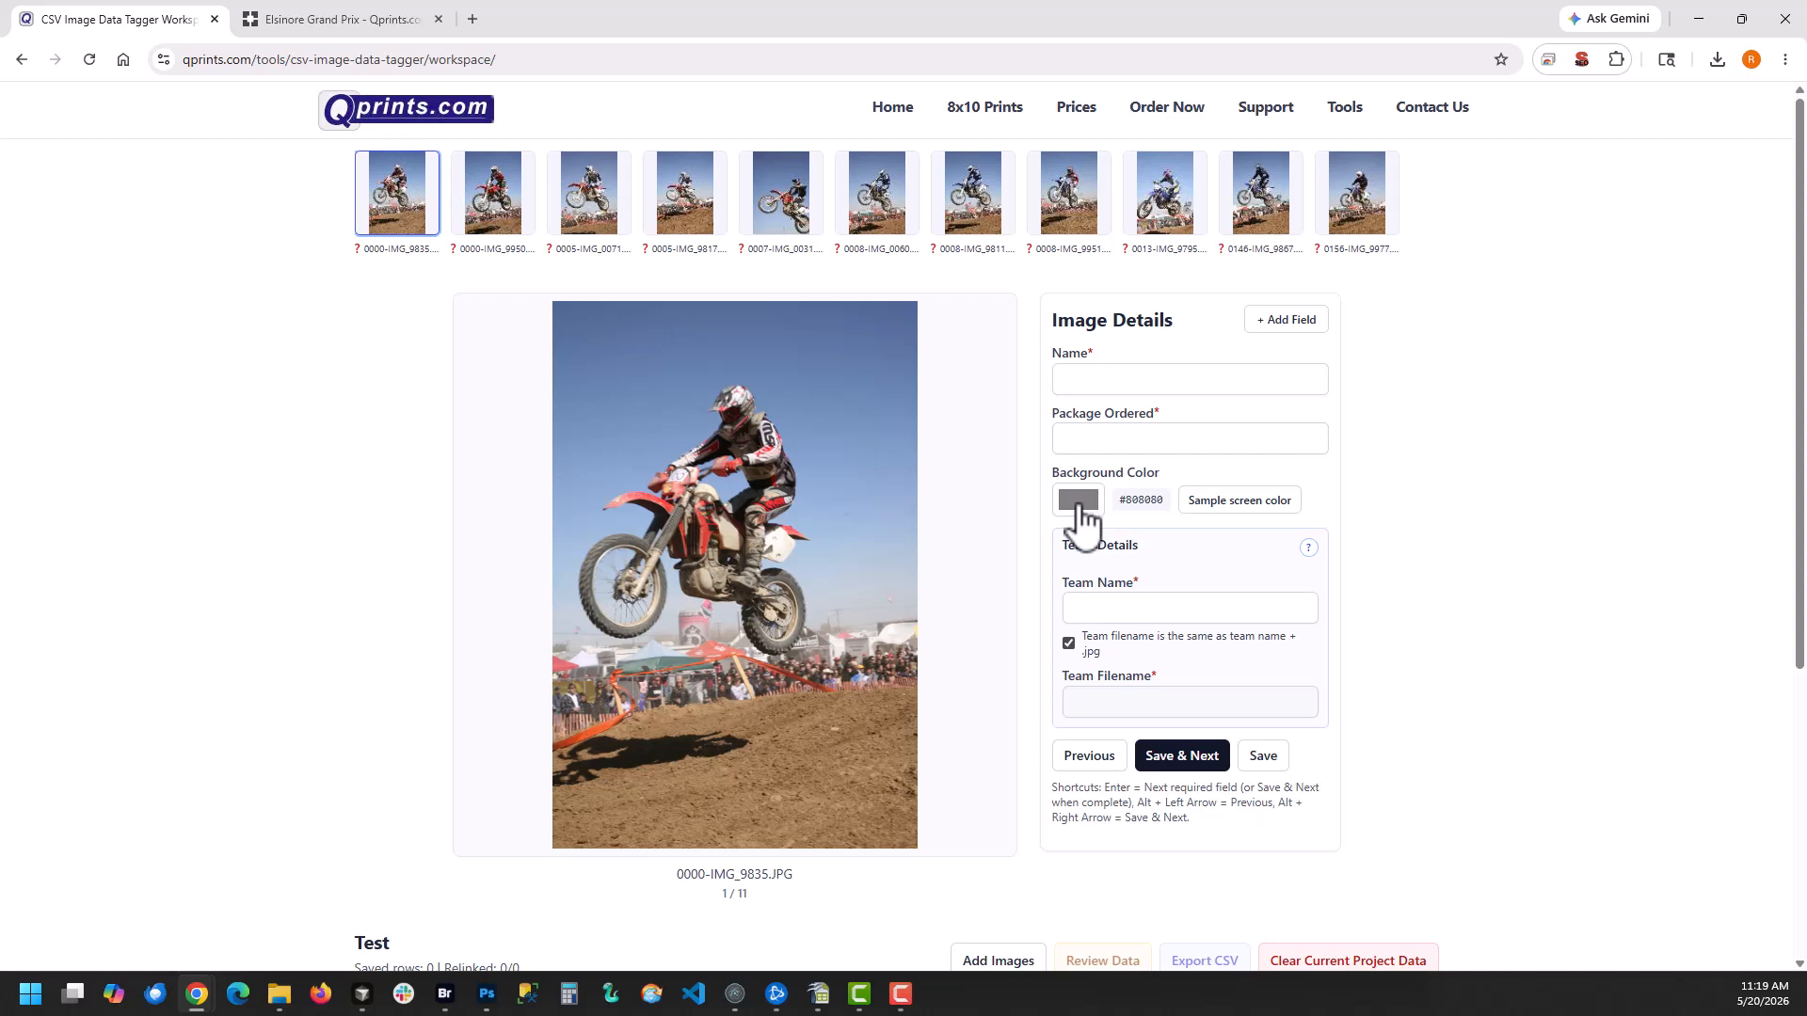
# Sample the bike's red (#E14237) as background color and set the team name to Honda Red Team with the matching filename option on
pyautogui.click(1246, 505)
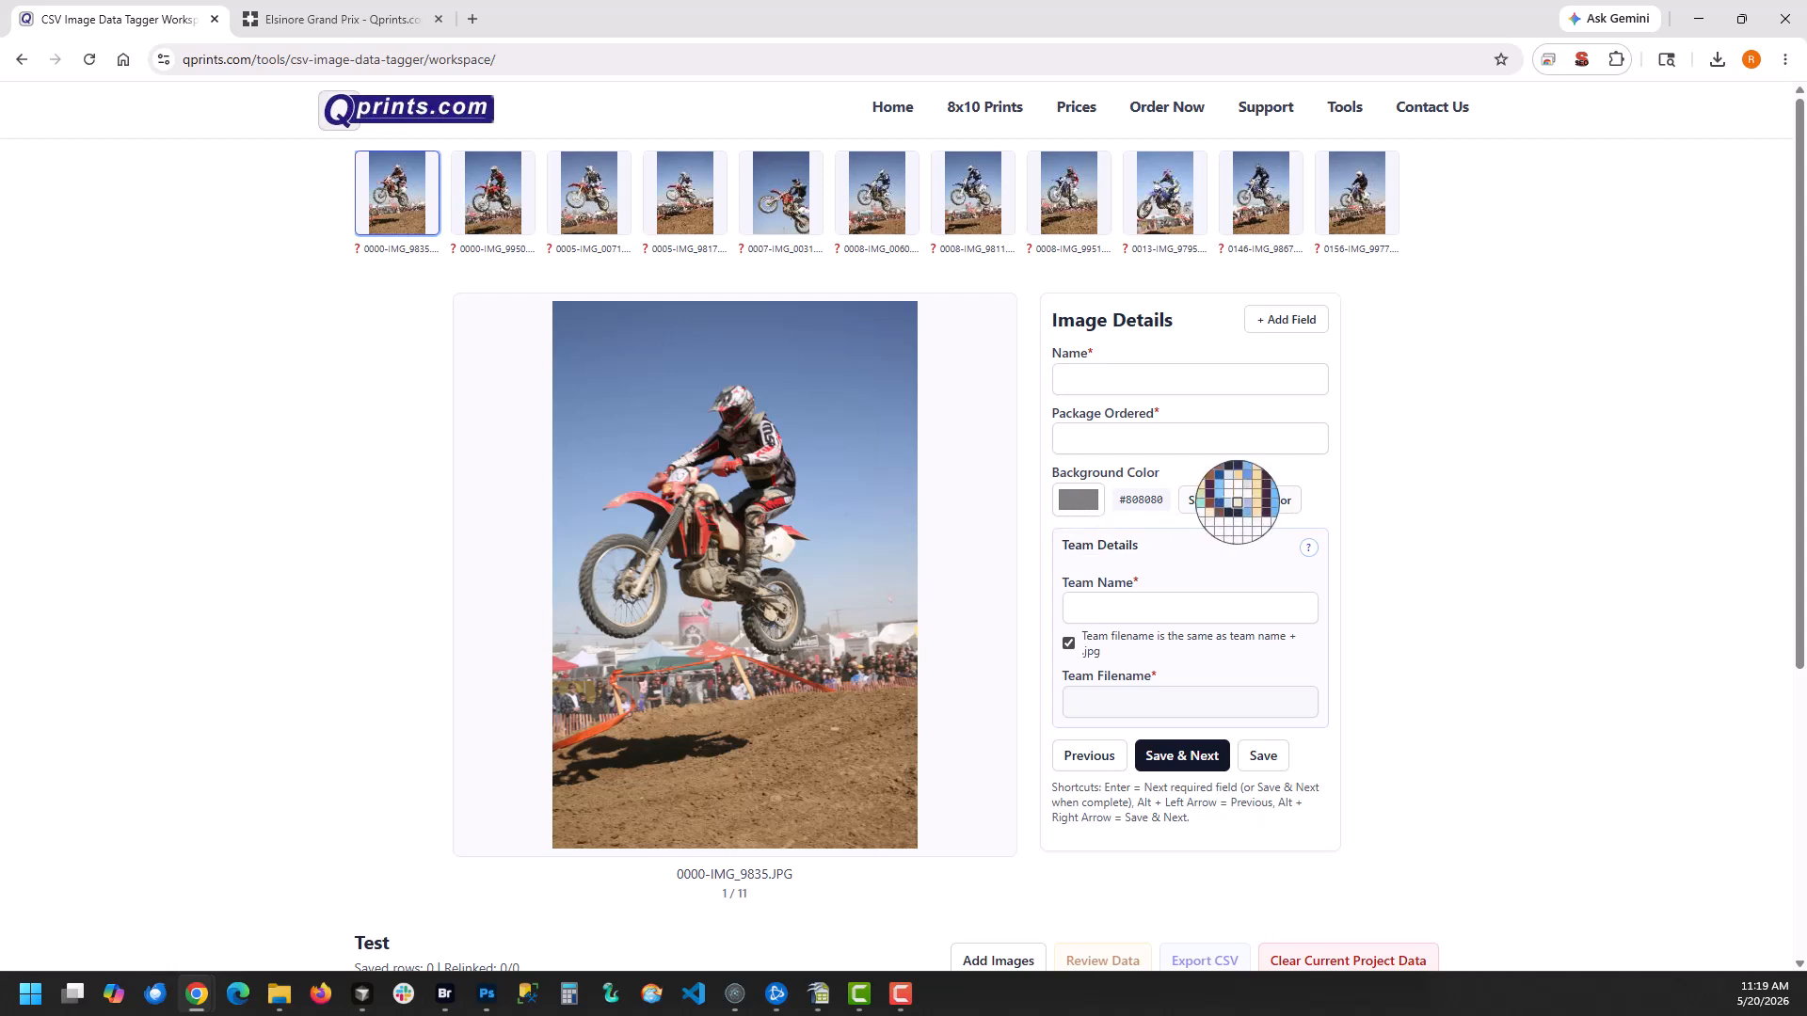
pyautogui.click(704, 530)
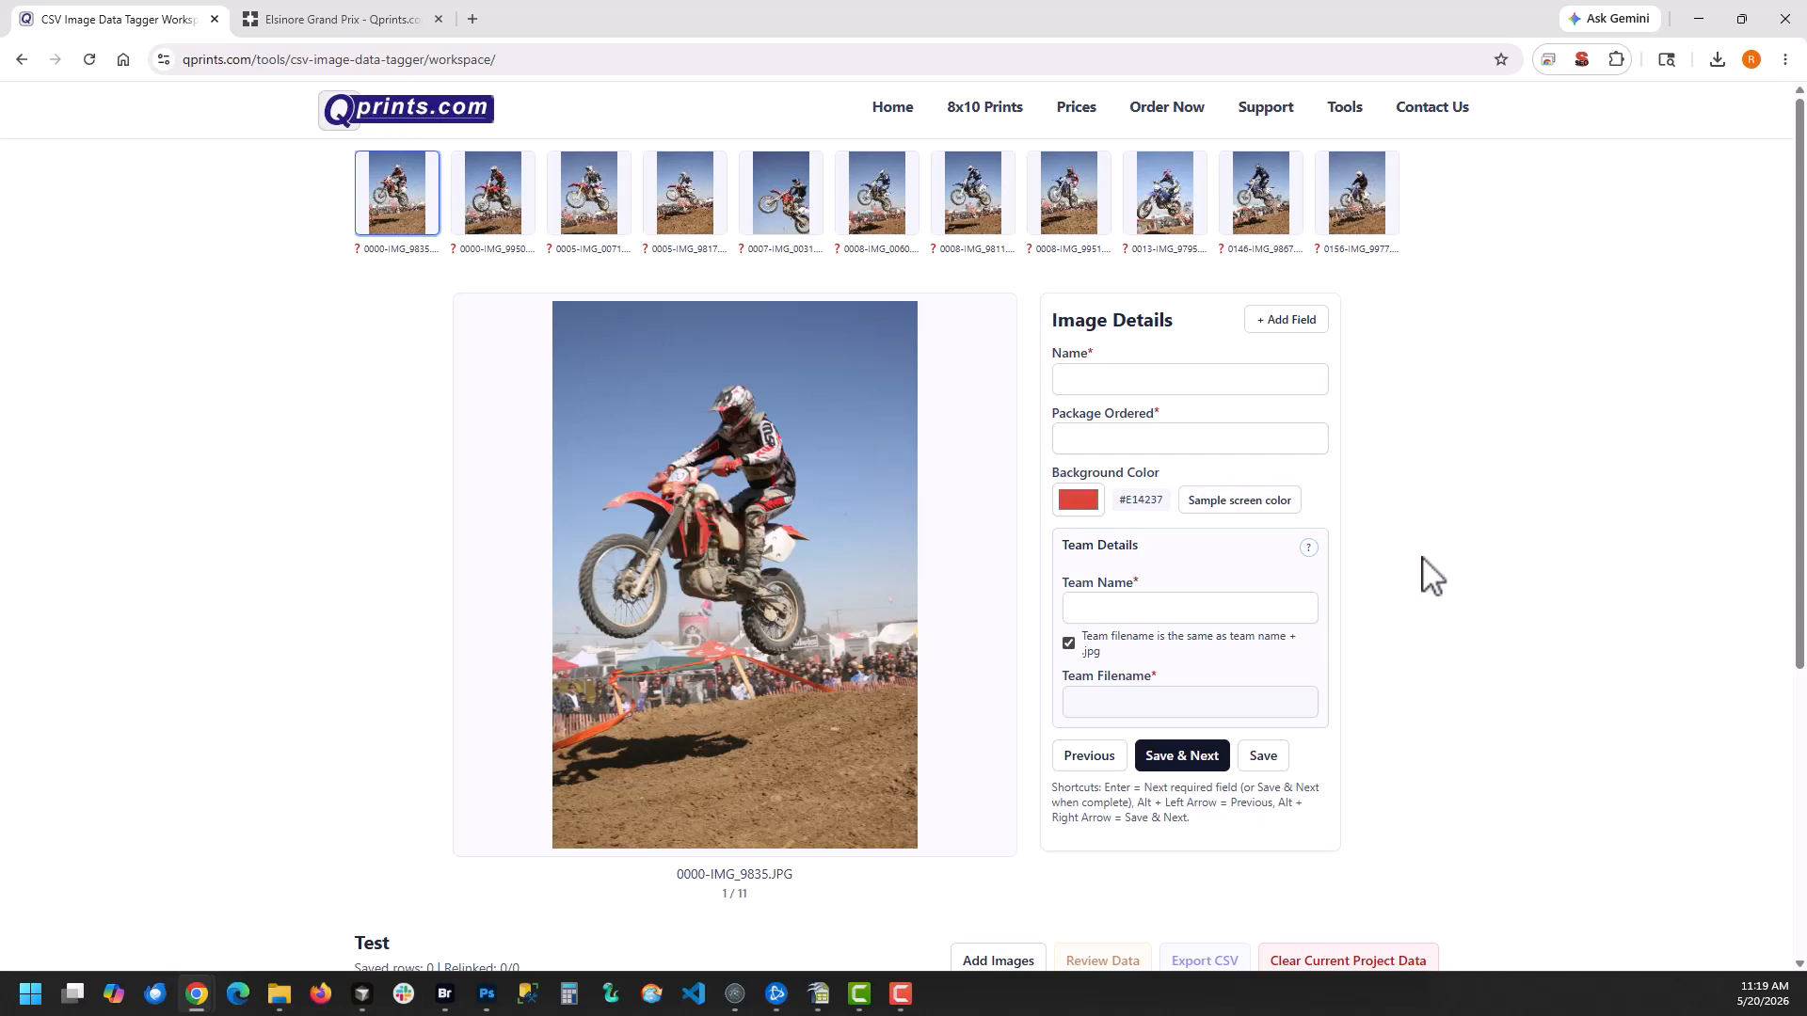
pyautogui.click(1133, 619)
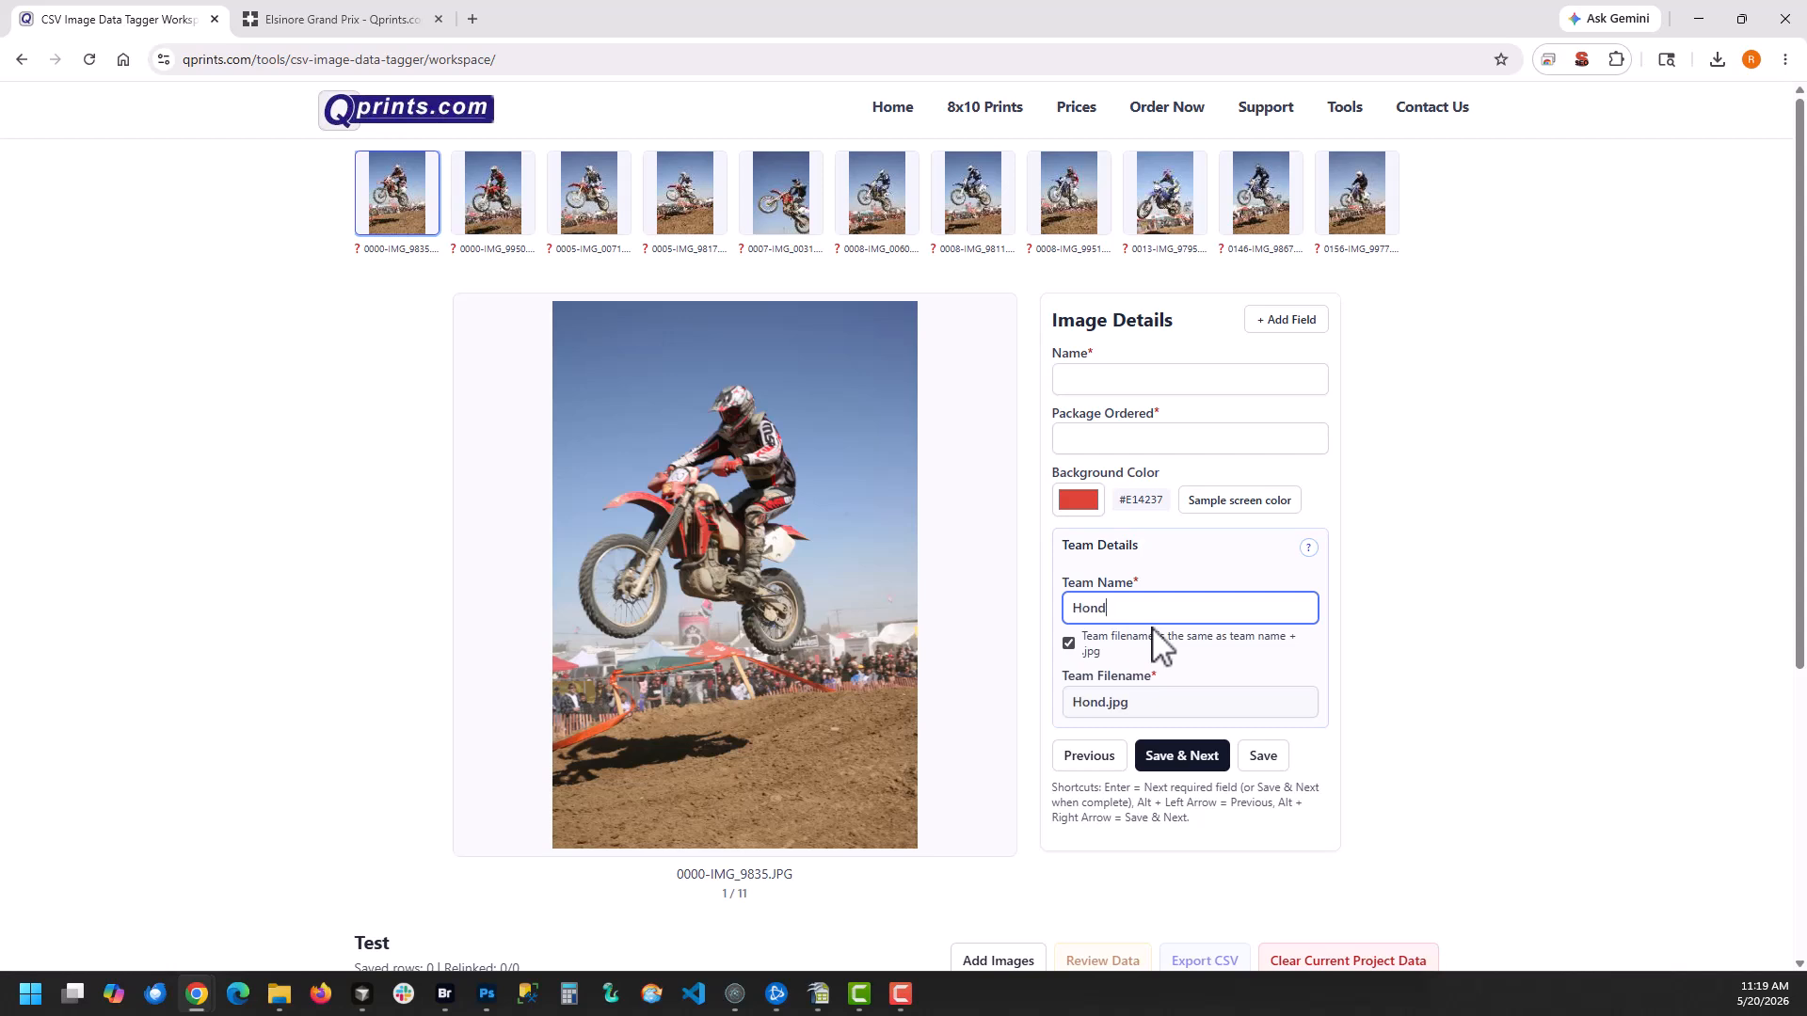
pyautogui.write('Honda Red Team')
pyautogui.click(1068, 643)
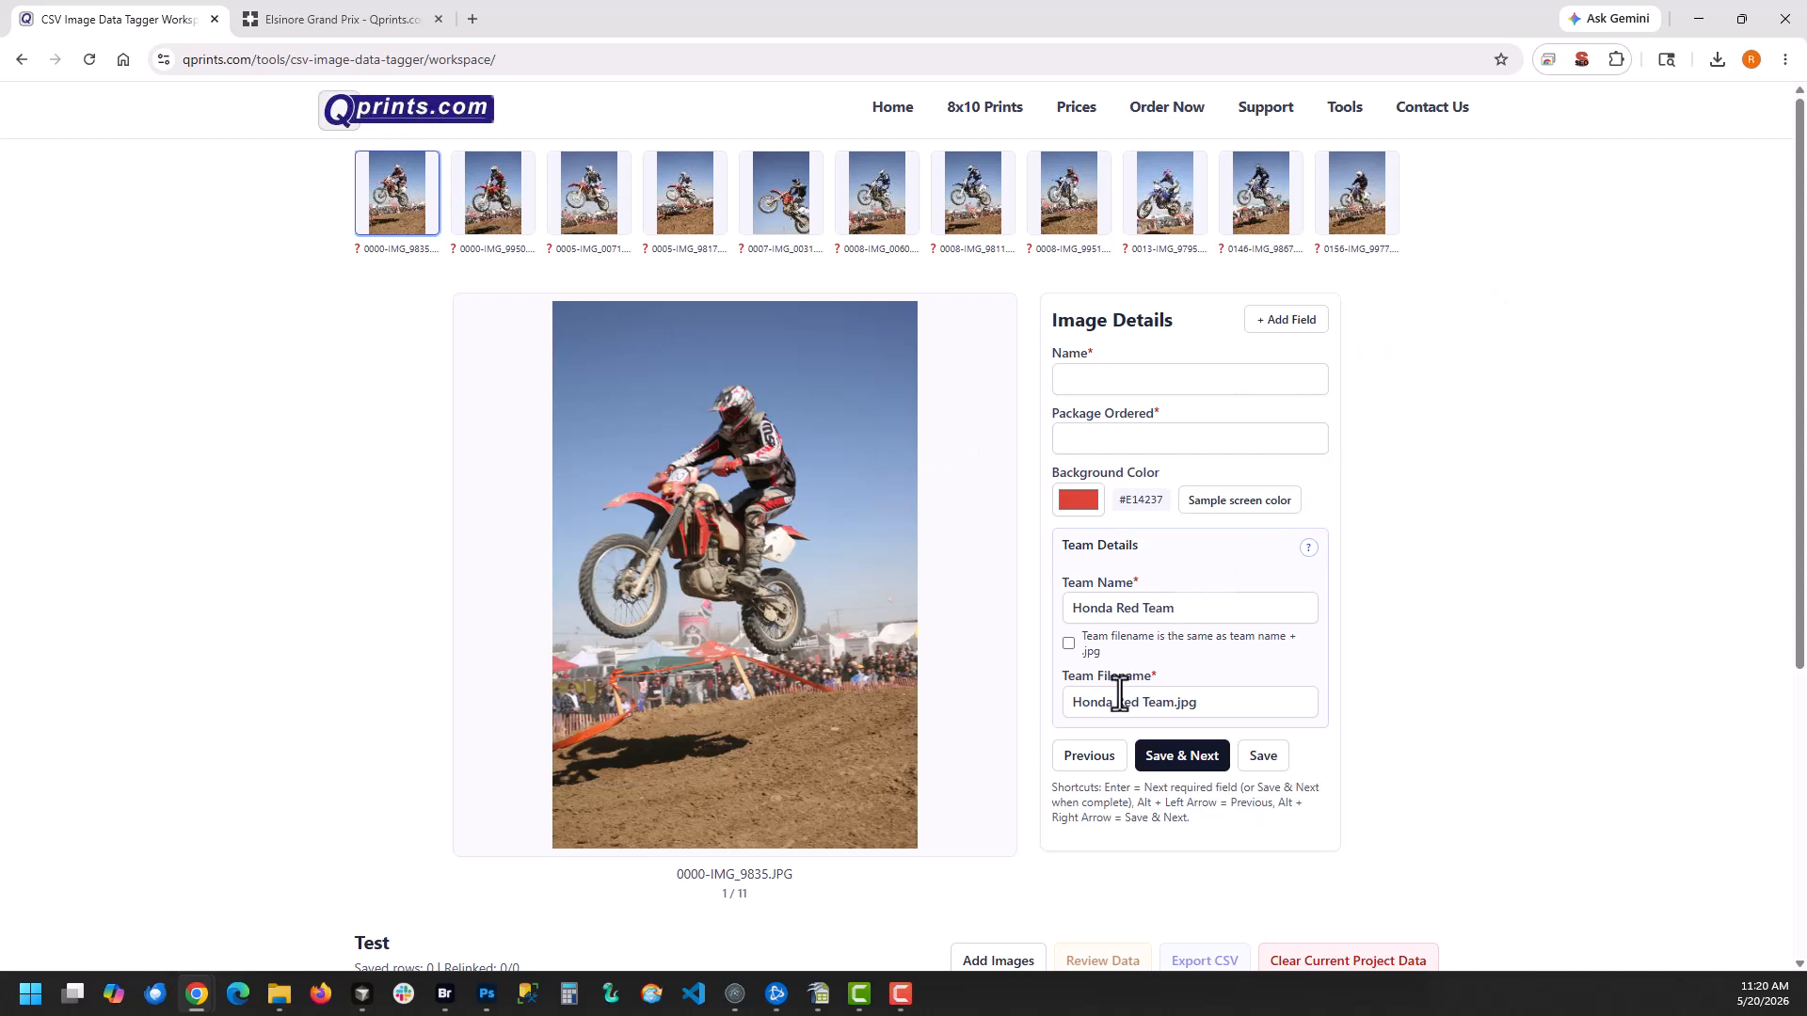
pyautogui.click(1068, 645)
# Enter the rider's full name for 0000-IMG_9835.JPG and move the focus through the remaining fields
pyautogui.click(1082, 382)
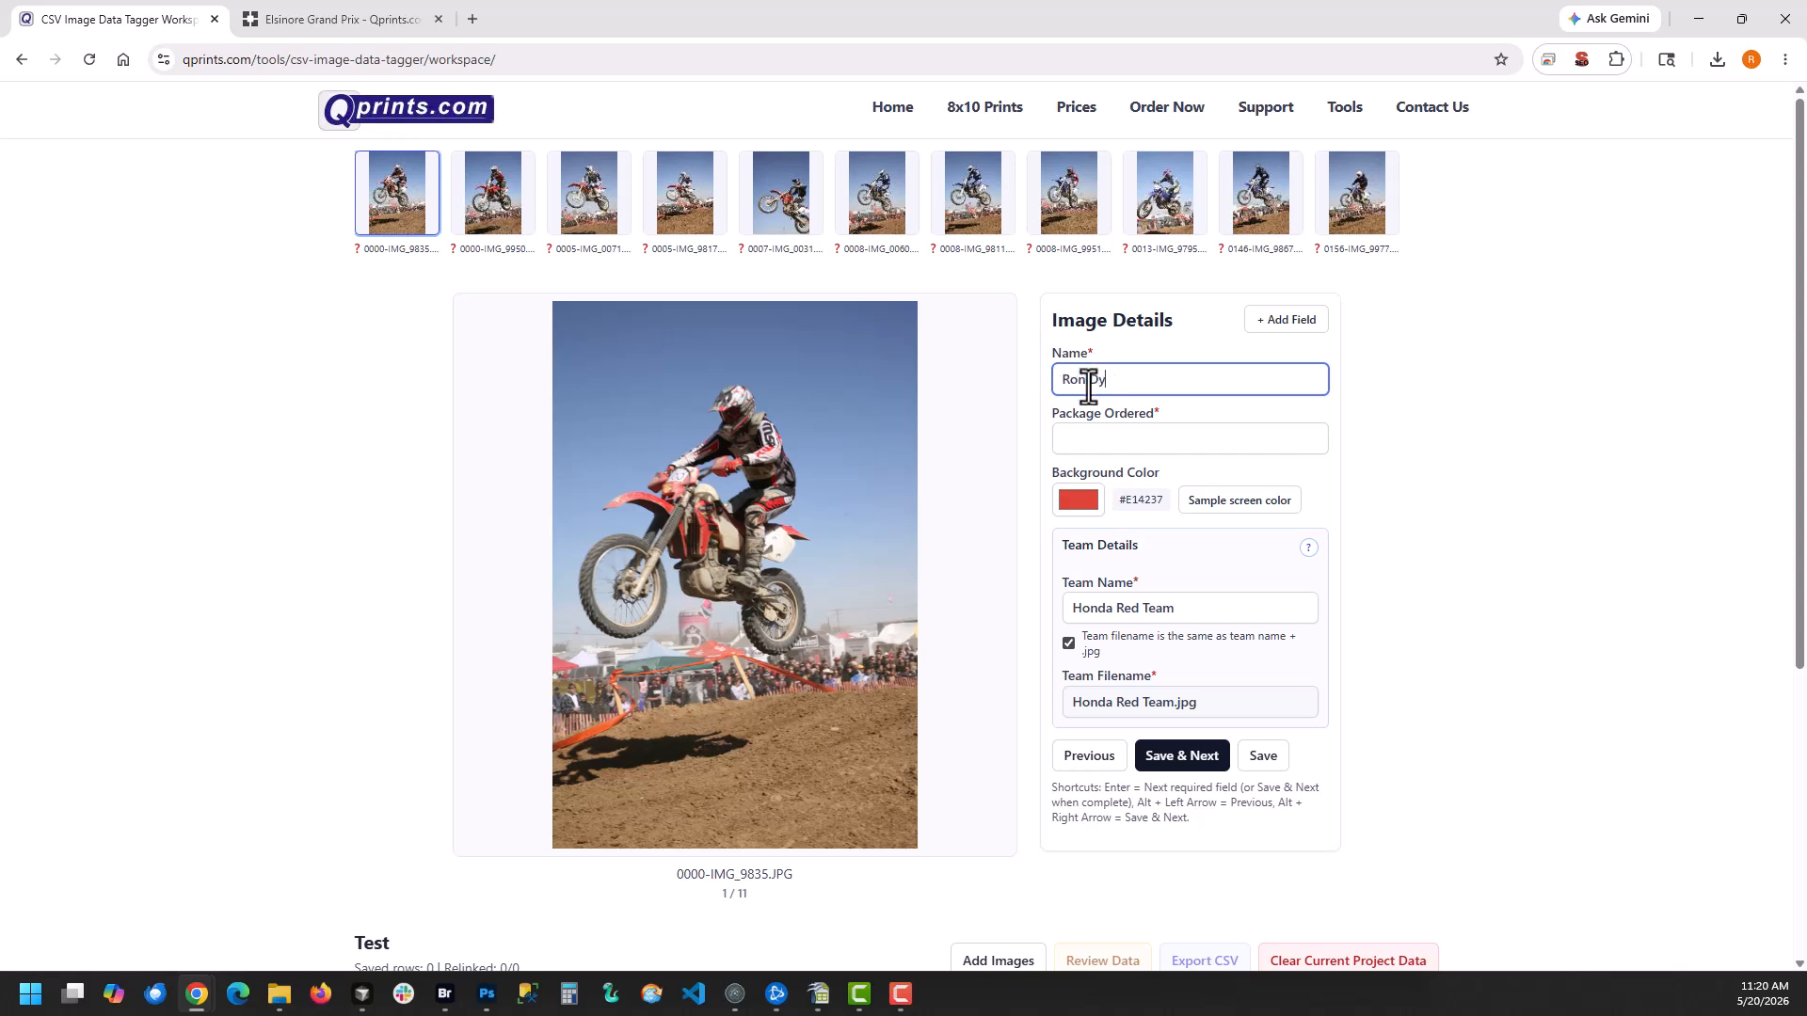
pyautogui.press('Return')
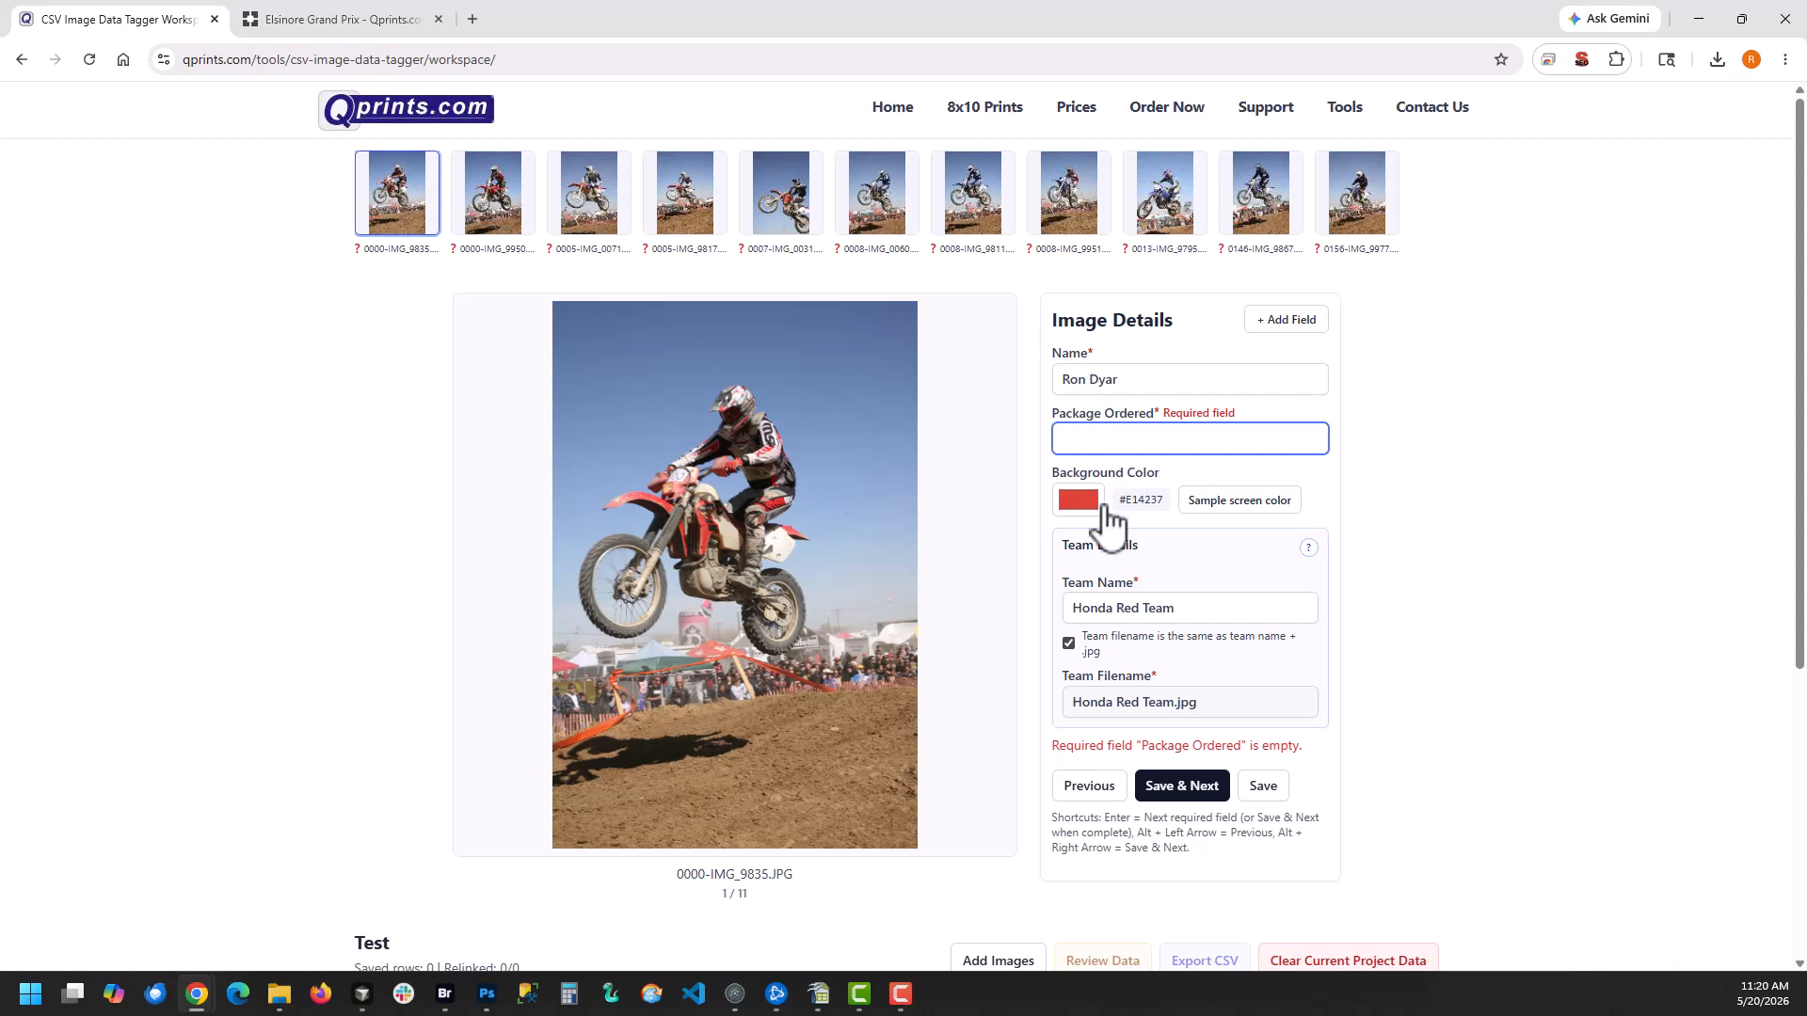
pyautogui.click(1157, 381)
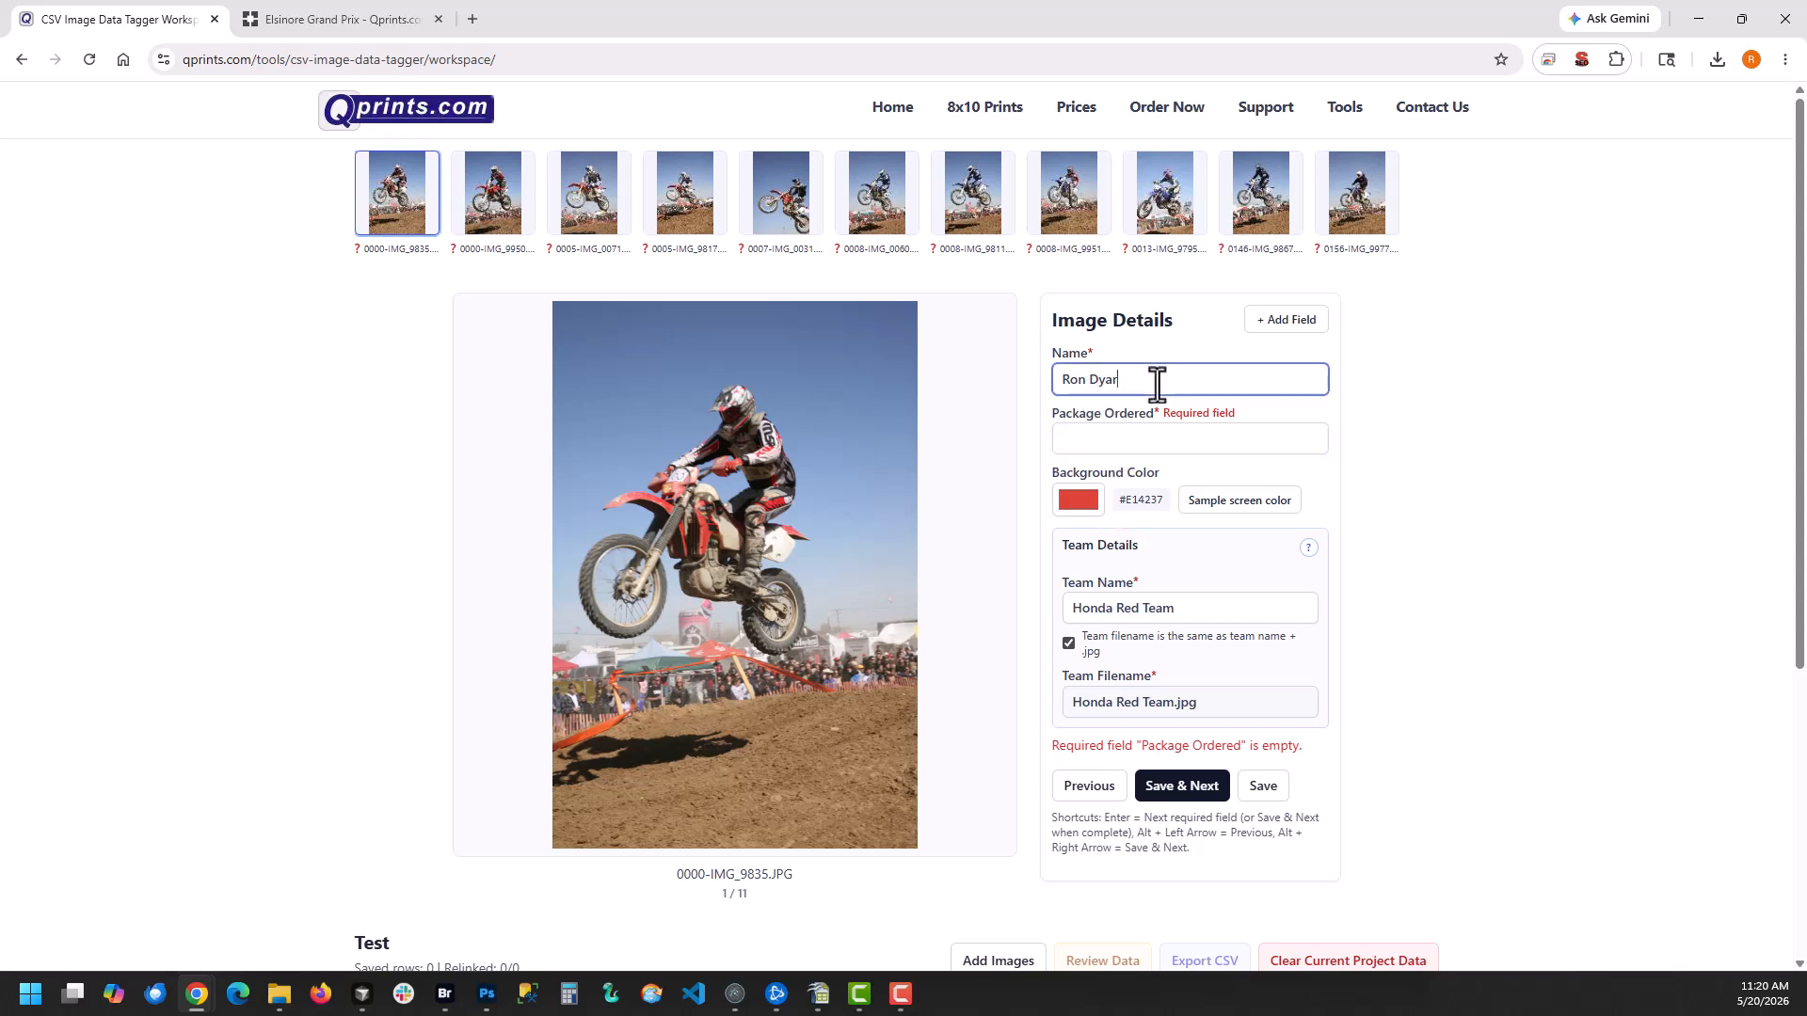
pyautogui.press('Tab')
pyautogui.press('Tab')
pyautogui.press('Tab')
pyautogui.press('Tab')
pyautogui.press('Tab')
pyautogui.press('Tab')
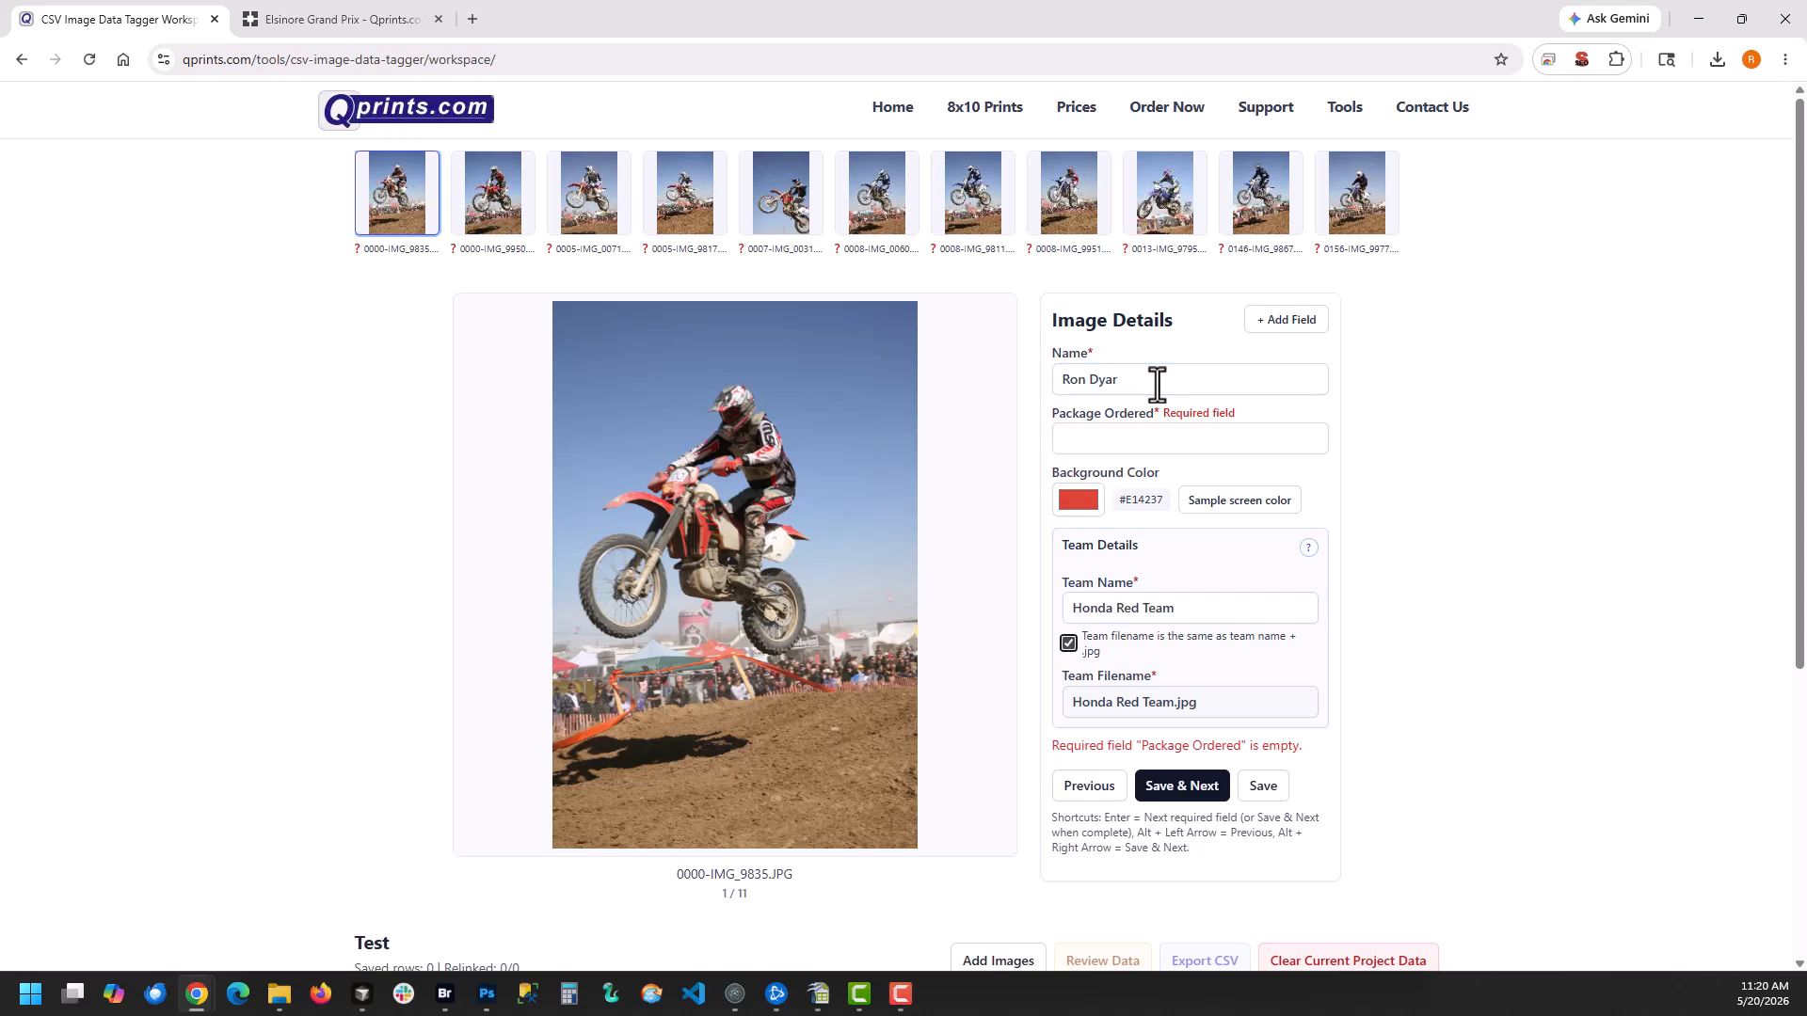
pyautogui.press('Tab')
pyautogui.press('Tab')
# Try to save the first image's details with Package Ordered left empty and decline the override
pyautogui.click(1172, 796)
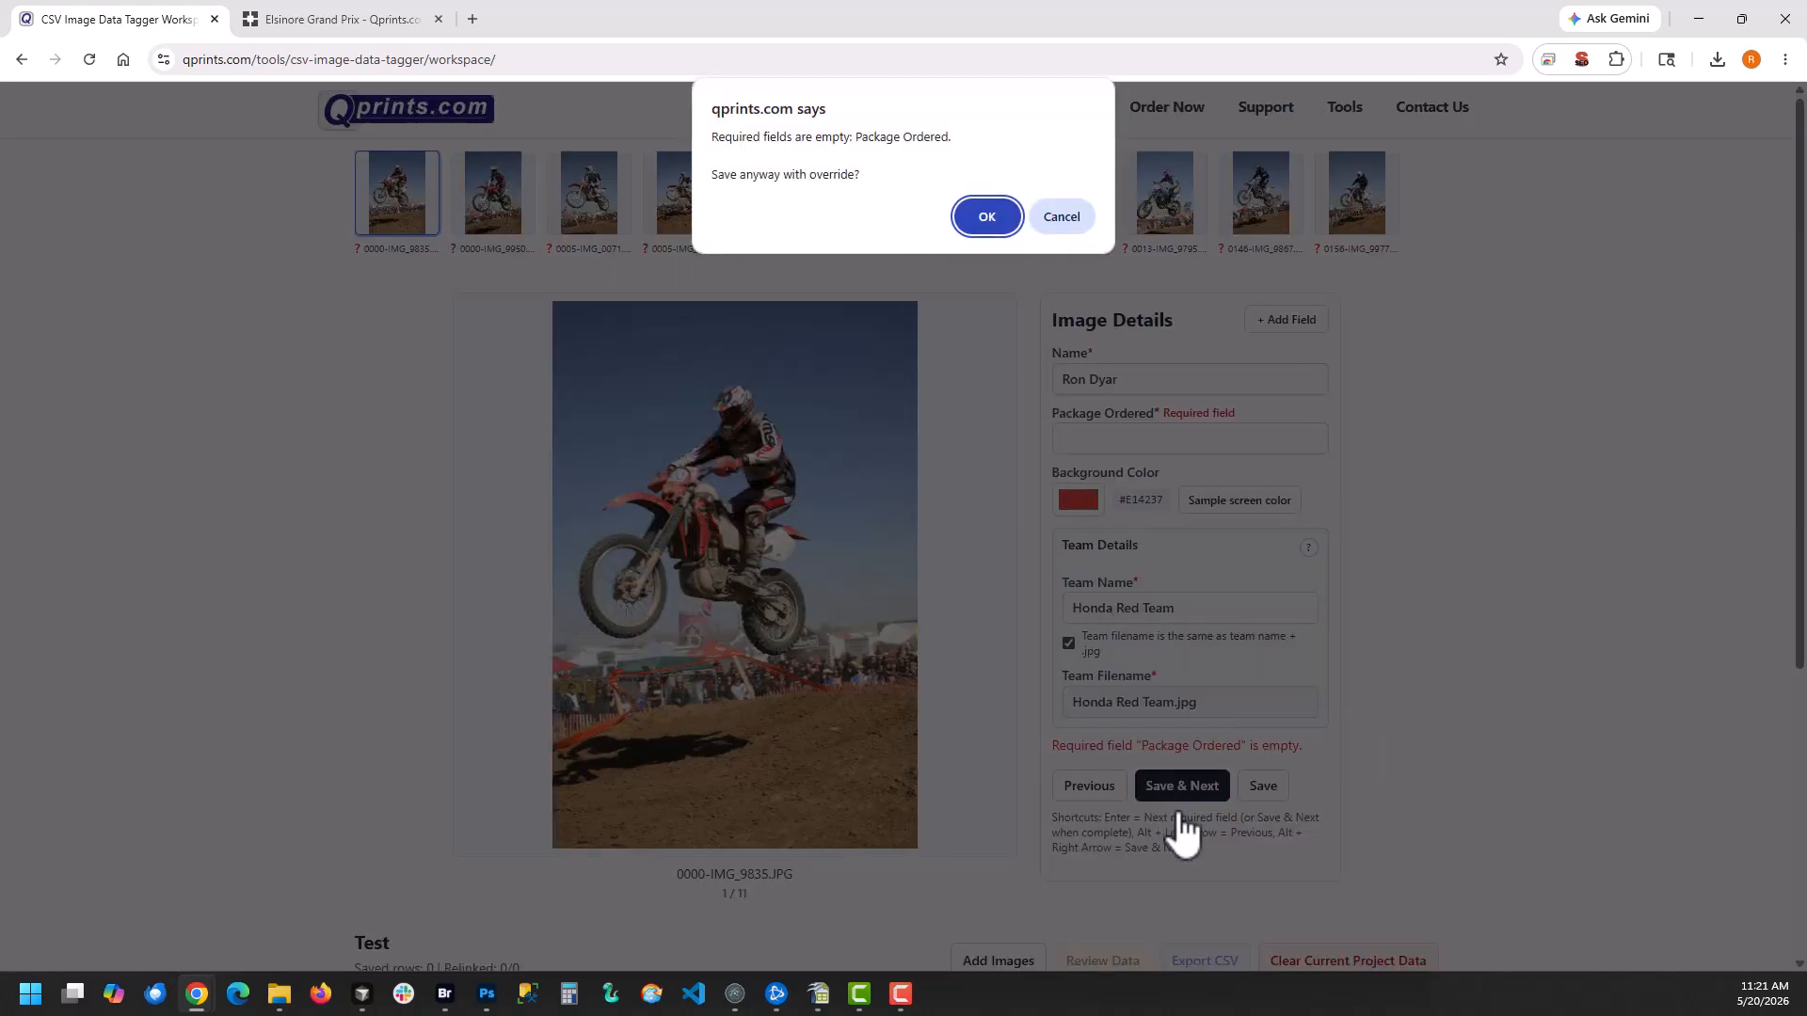
pyautogui.click(1064, 219)
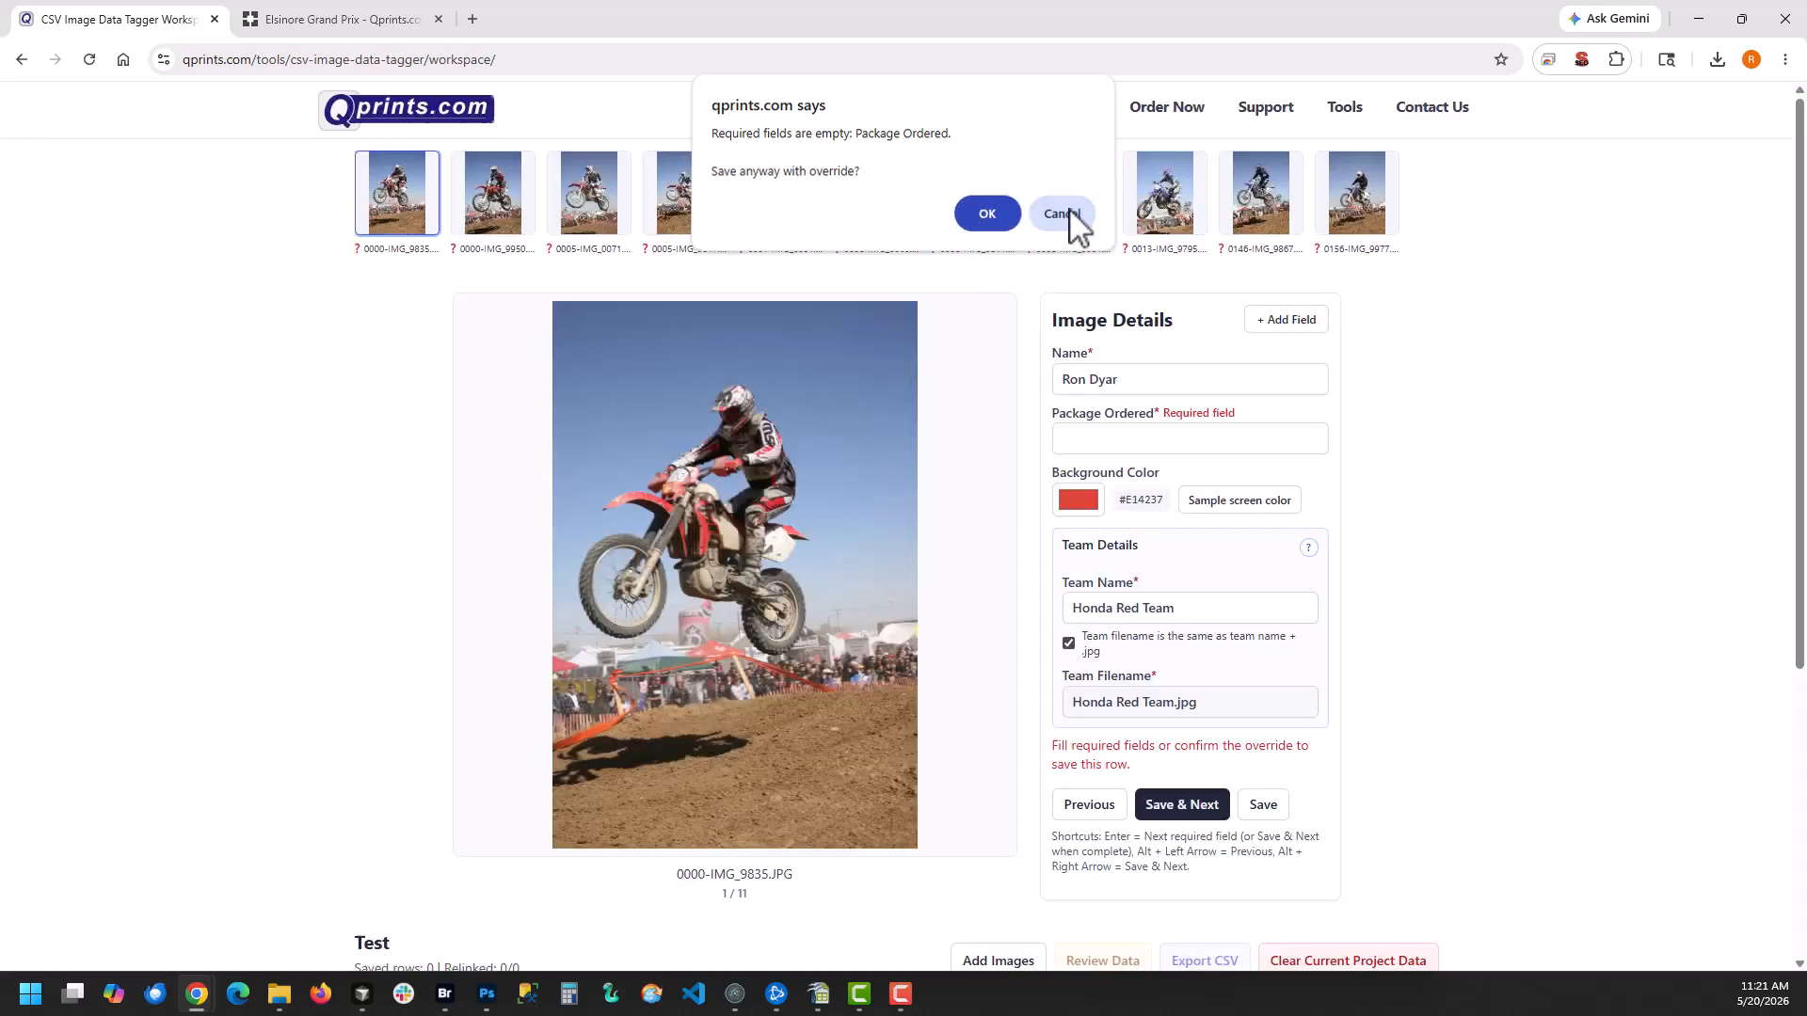
pyautogui.click(1201, 807)
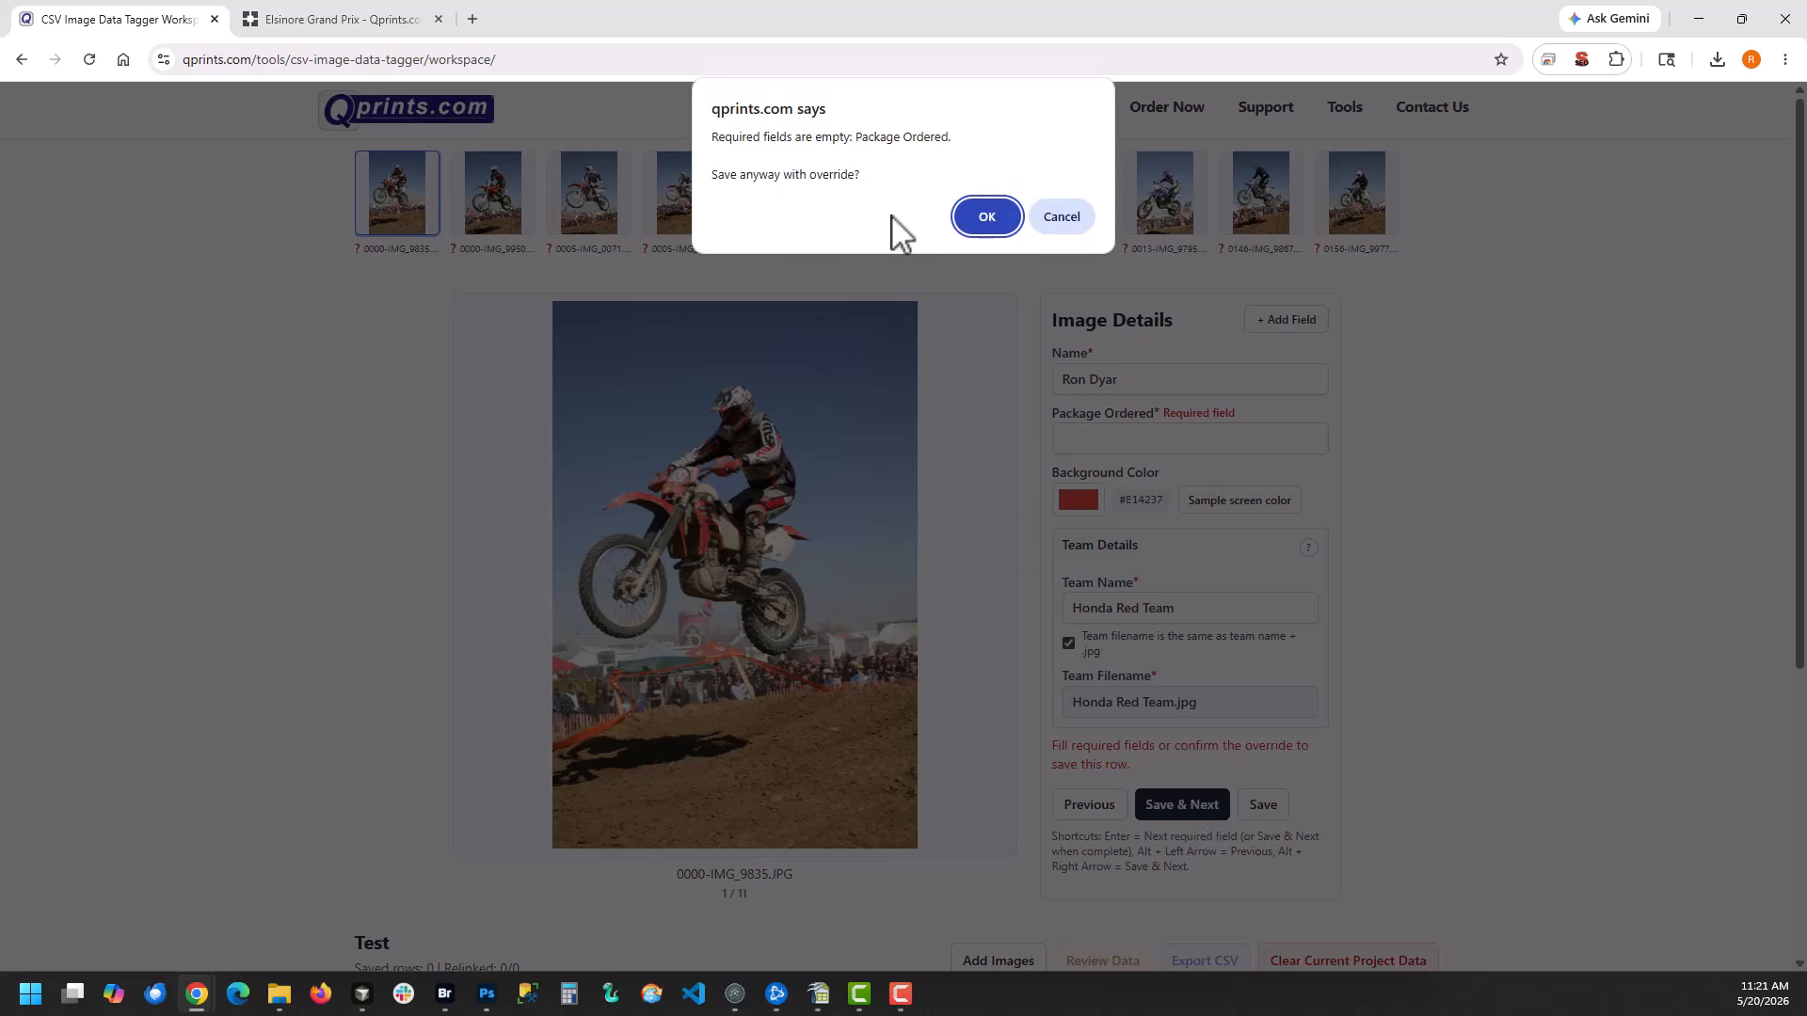
pyautogui.click(1060, 217)
# Set Package Ordered to a,b,d,d for the first image and save it, advancing to the next image
pyautogui.click(1092, 440)
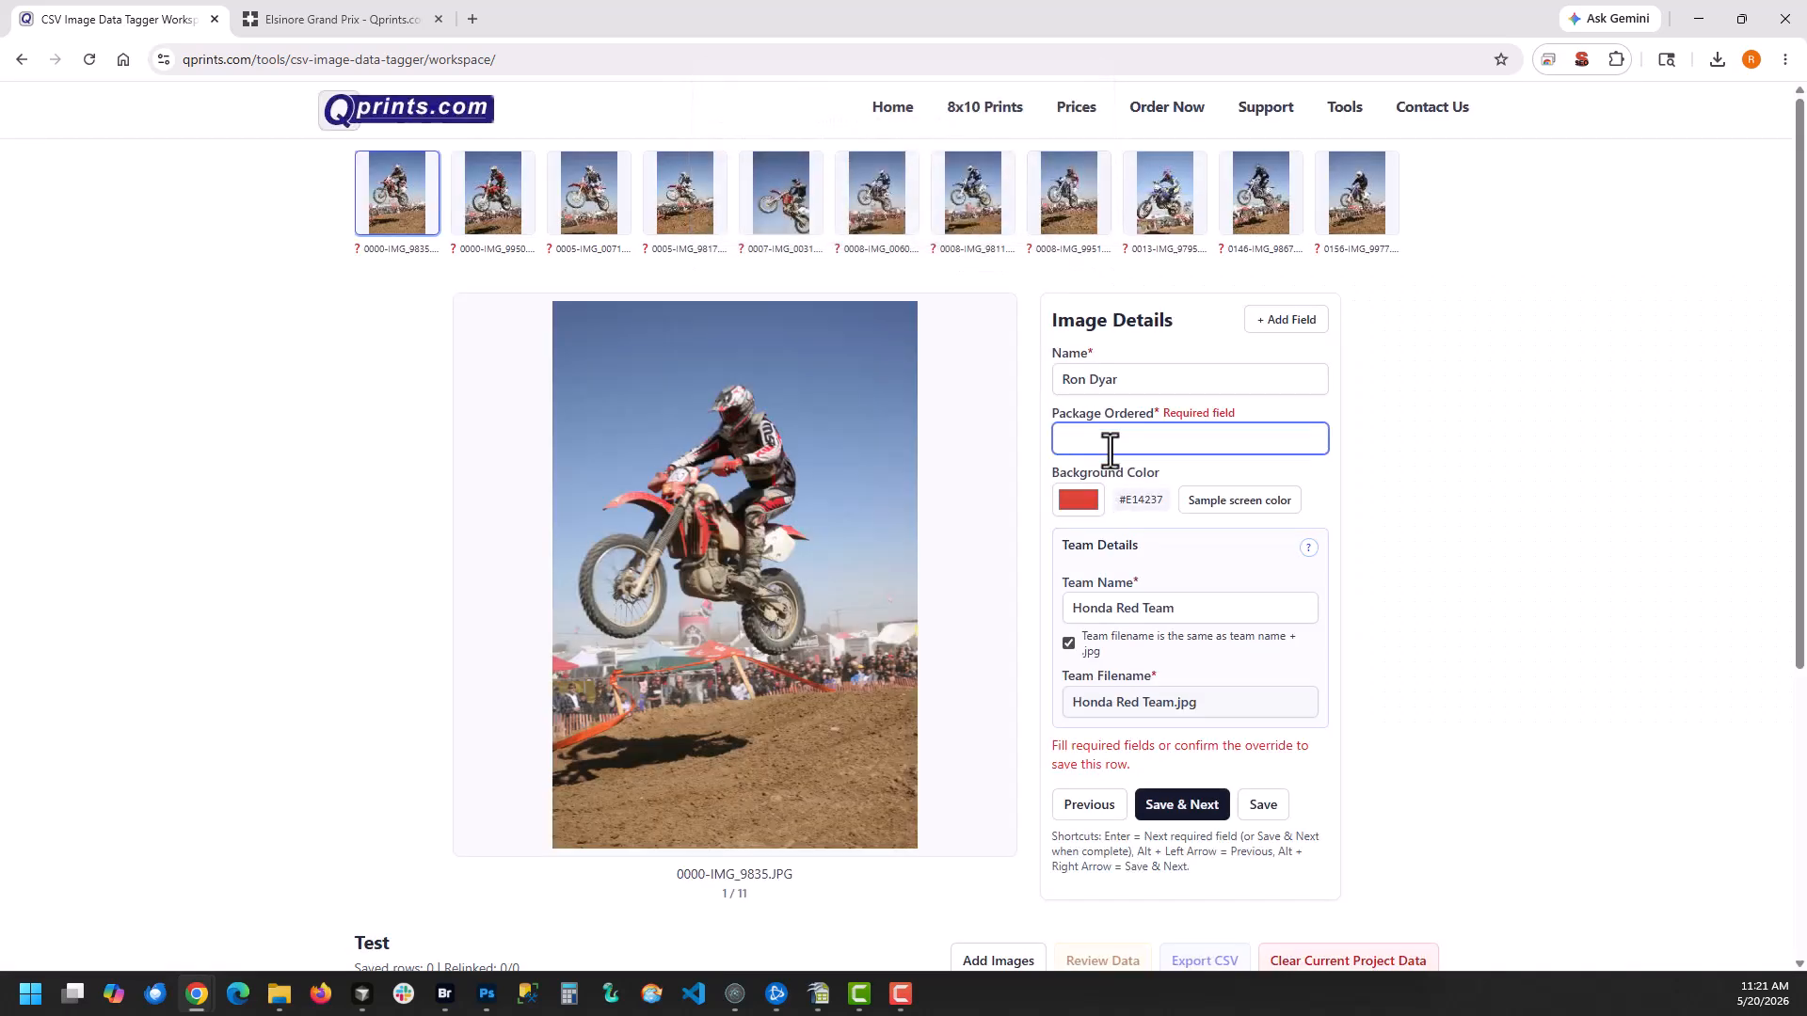
pyautogui.write('a')
pyautogui.write(',d,d')
pyautogui.press('Return')
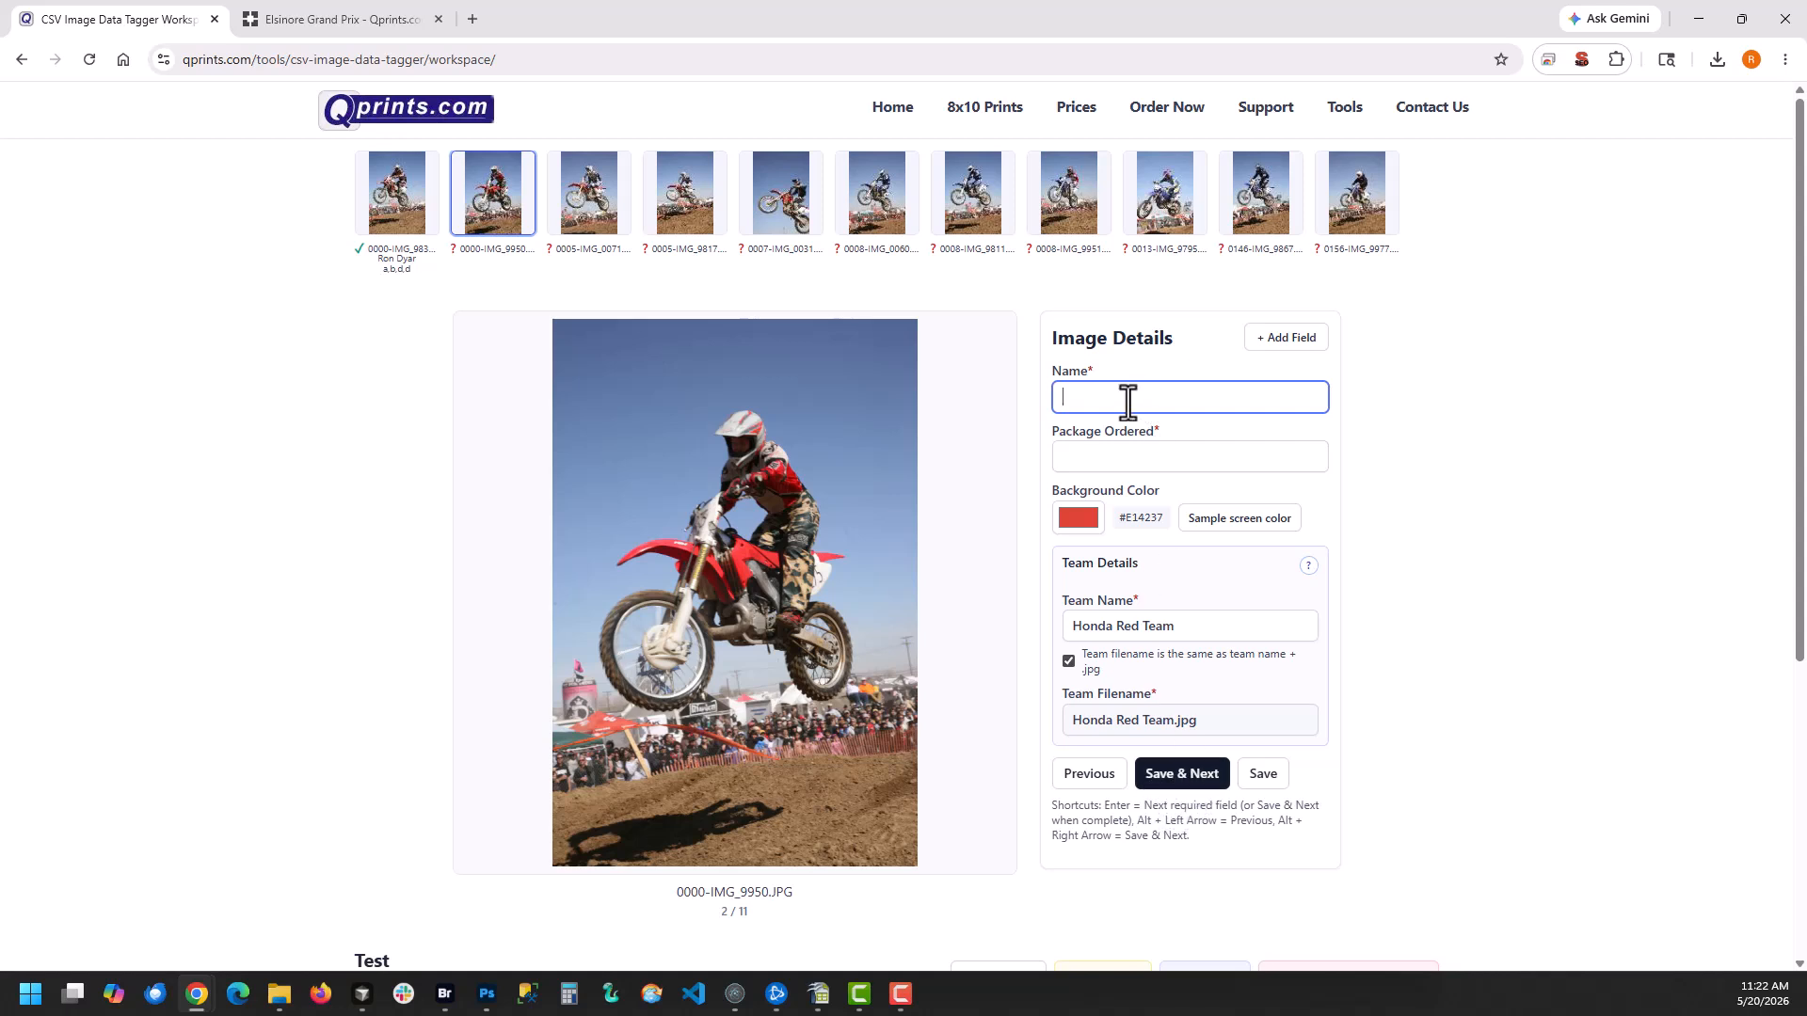
# Save 0000-IMG_9950.JPG with name afsasf and package asfasf, and 0005-IMG_0071.JPG with asfasf for both name and package
pyautogui.write('afsasf')
pyautogui.press('Return')
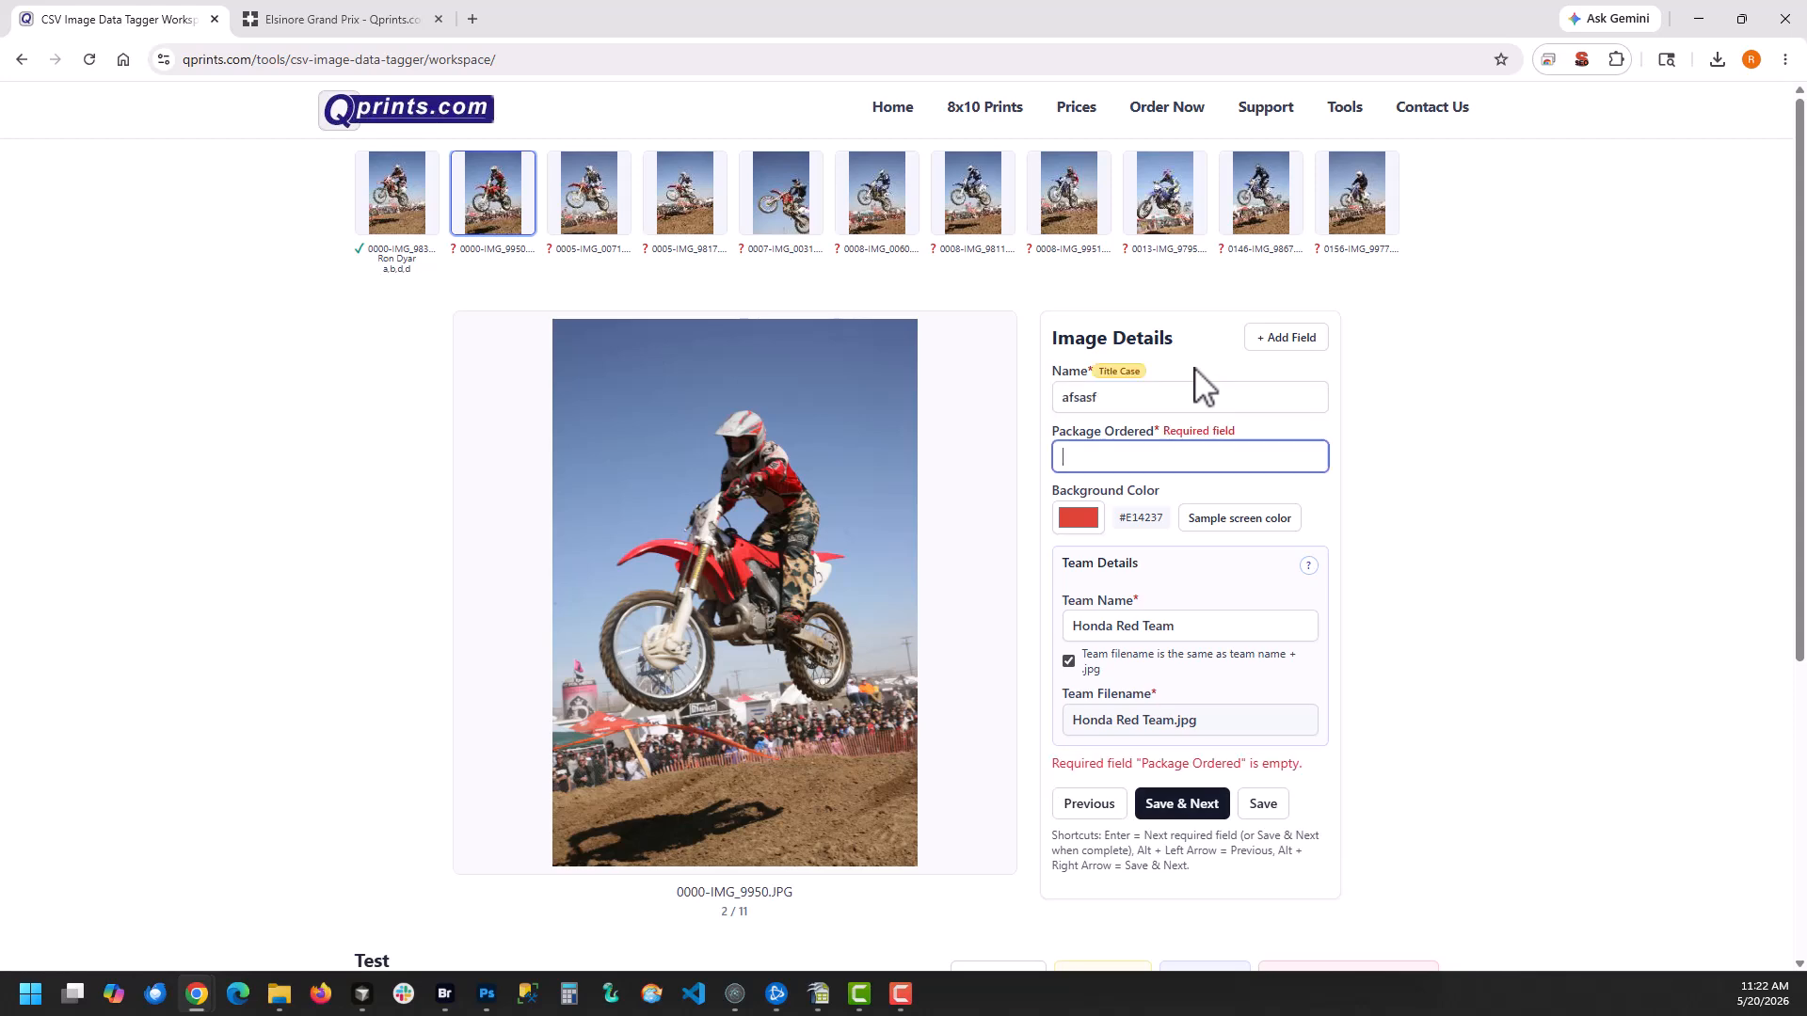
pyautogui.write('asfasf')
pyautogui.press('Return')
pyautogui.write('asfasf')
pyautogui.press('Return')
pyautogui.write('asfasf')
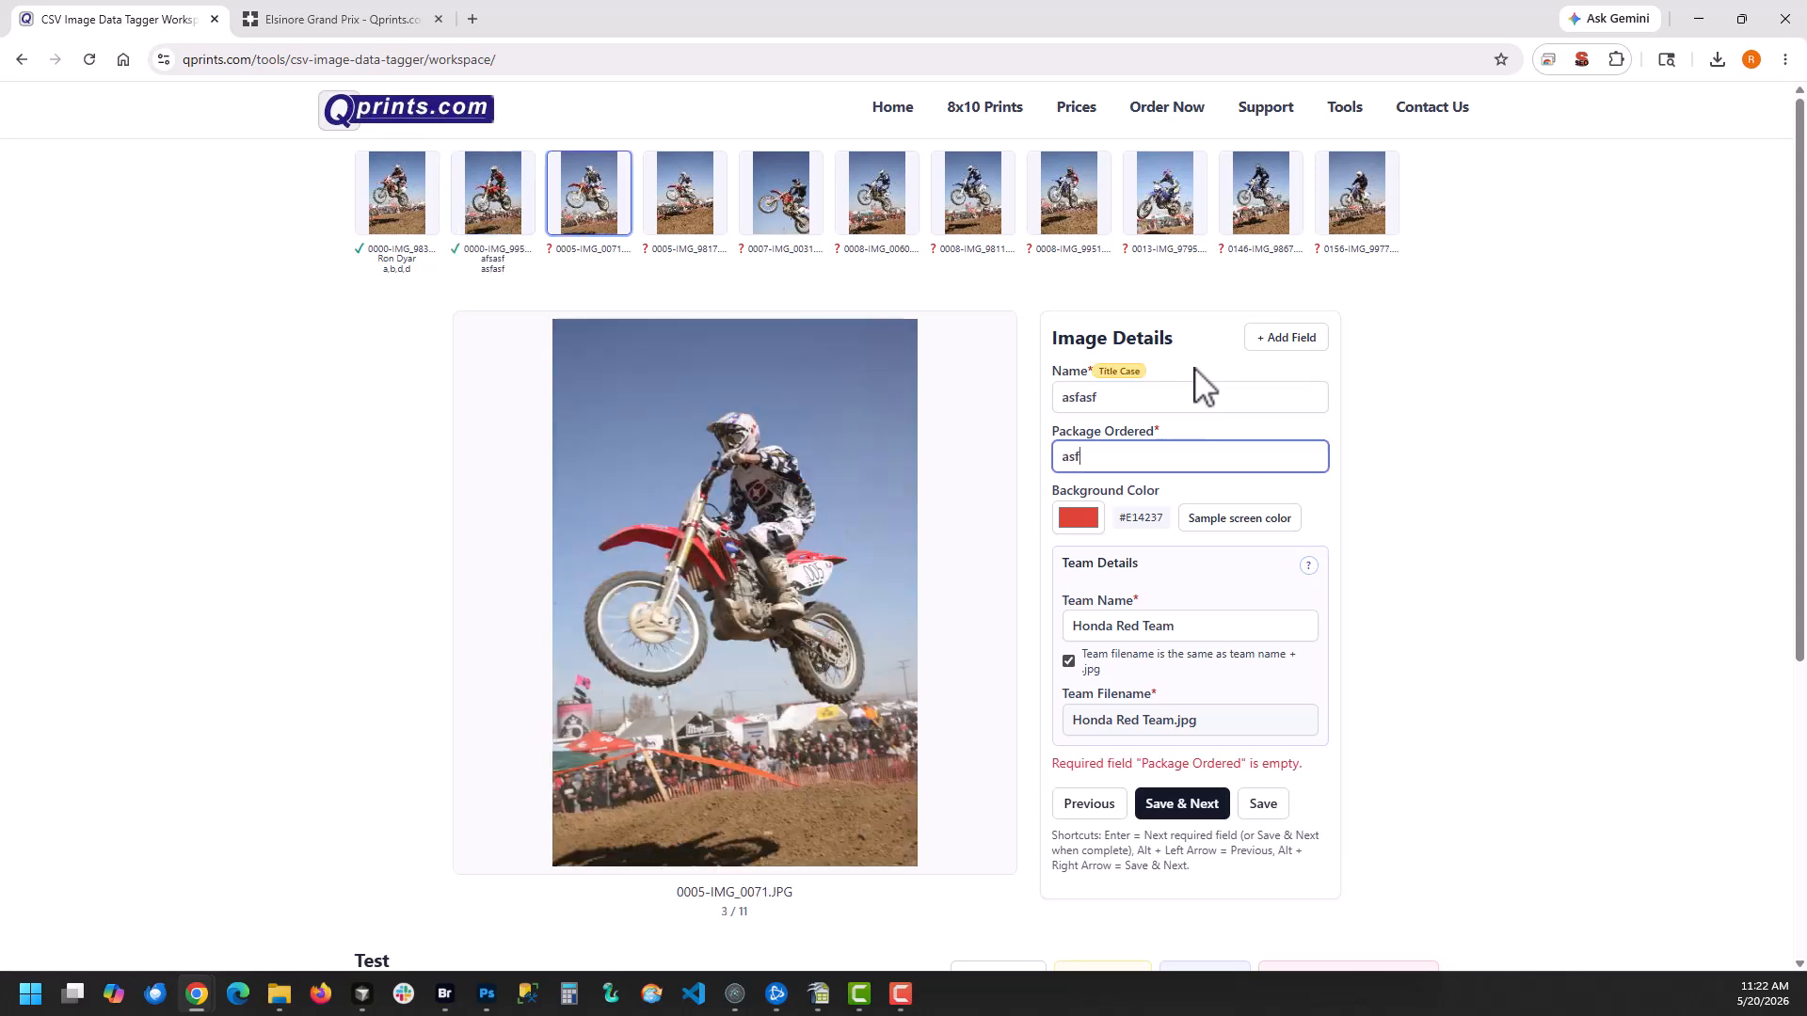
pyautogui.press('Return')
# Save the fourth image with name asf and package a, and 0007-IMG_0031.JPG with name afsfa and package a
pyautogui.write('asf')
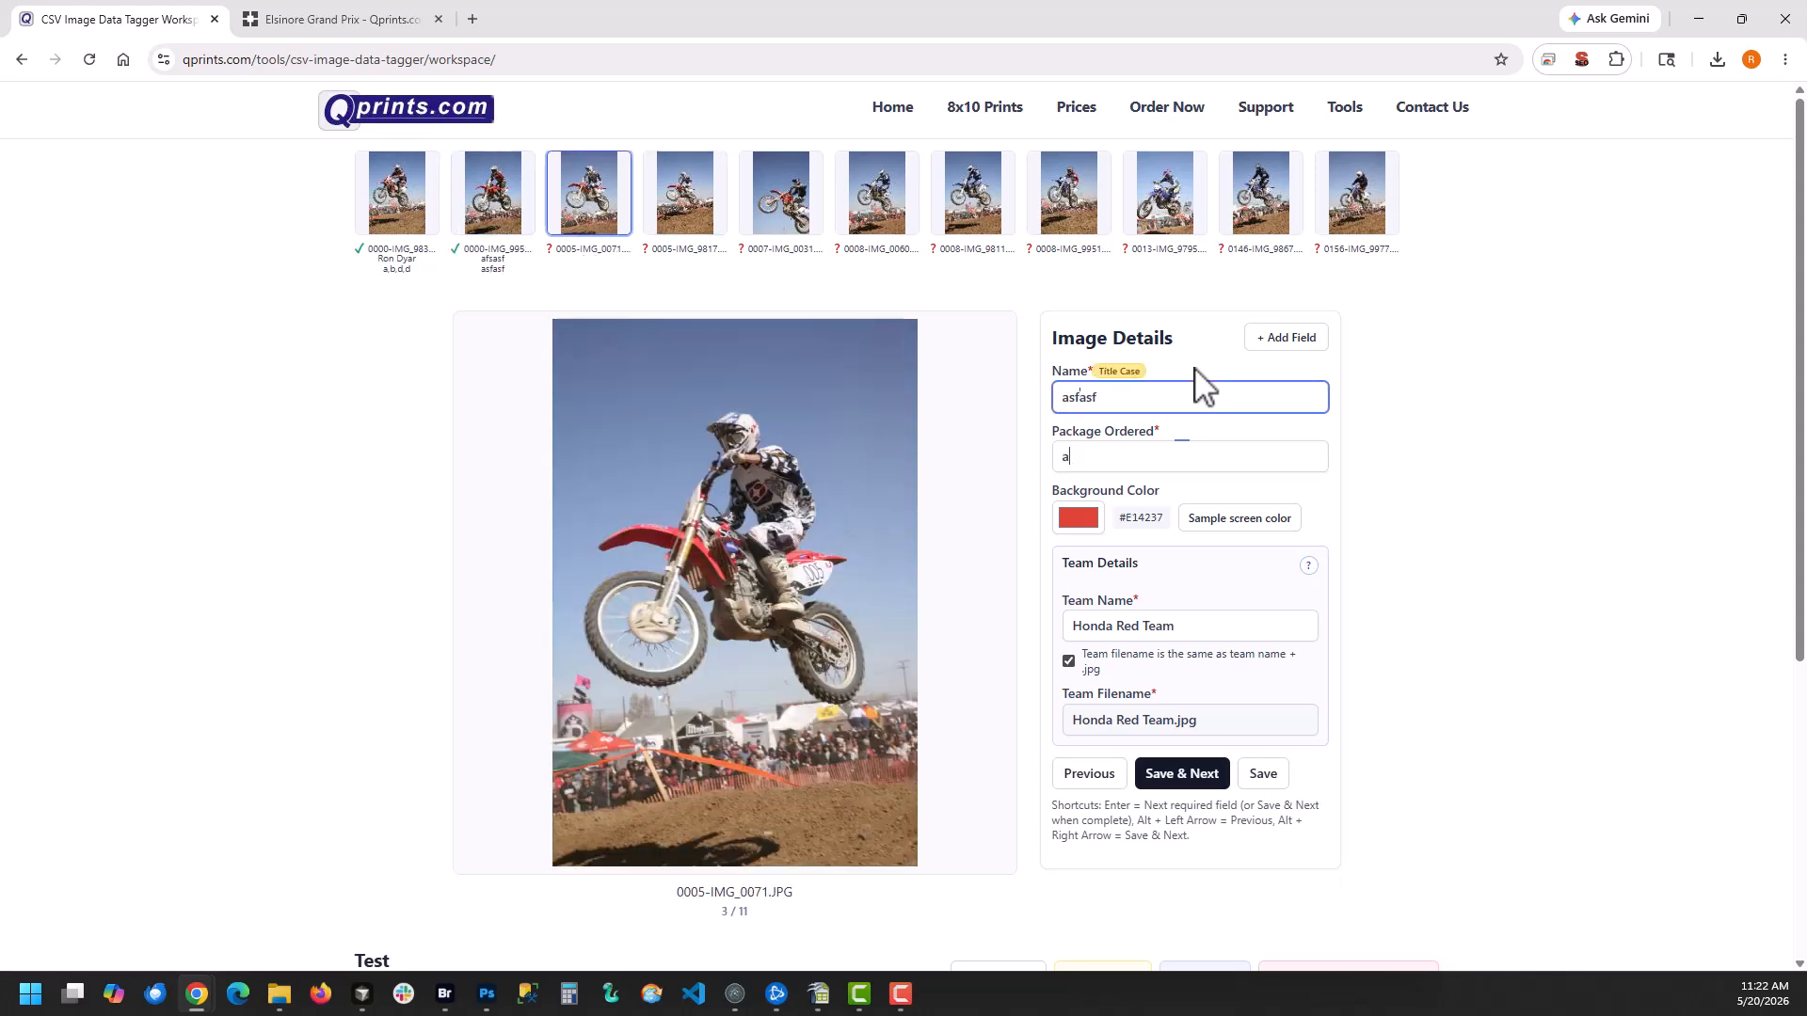
pyautogui.press('Return')
pyautogui.write('af')
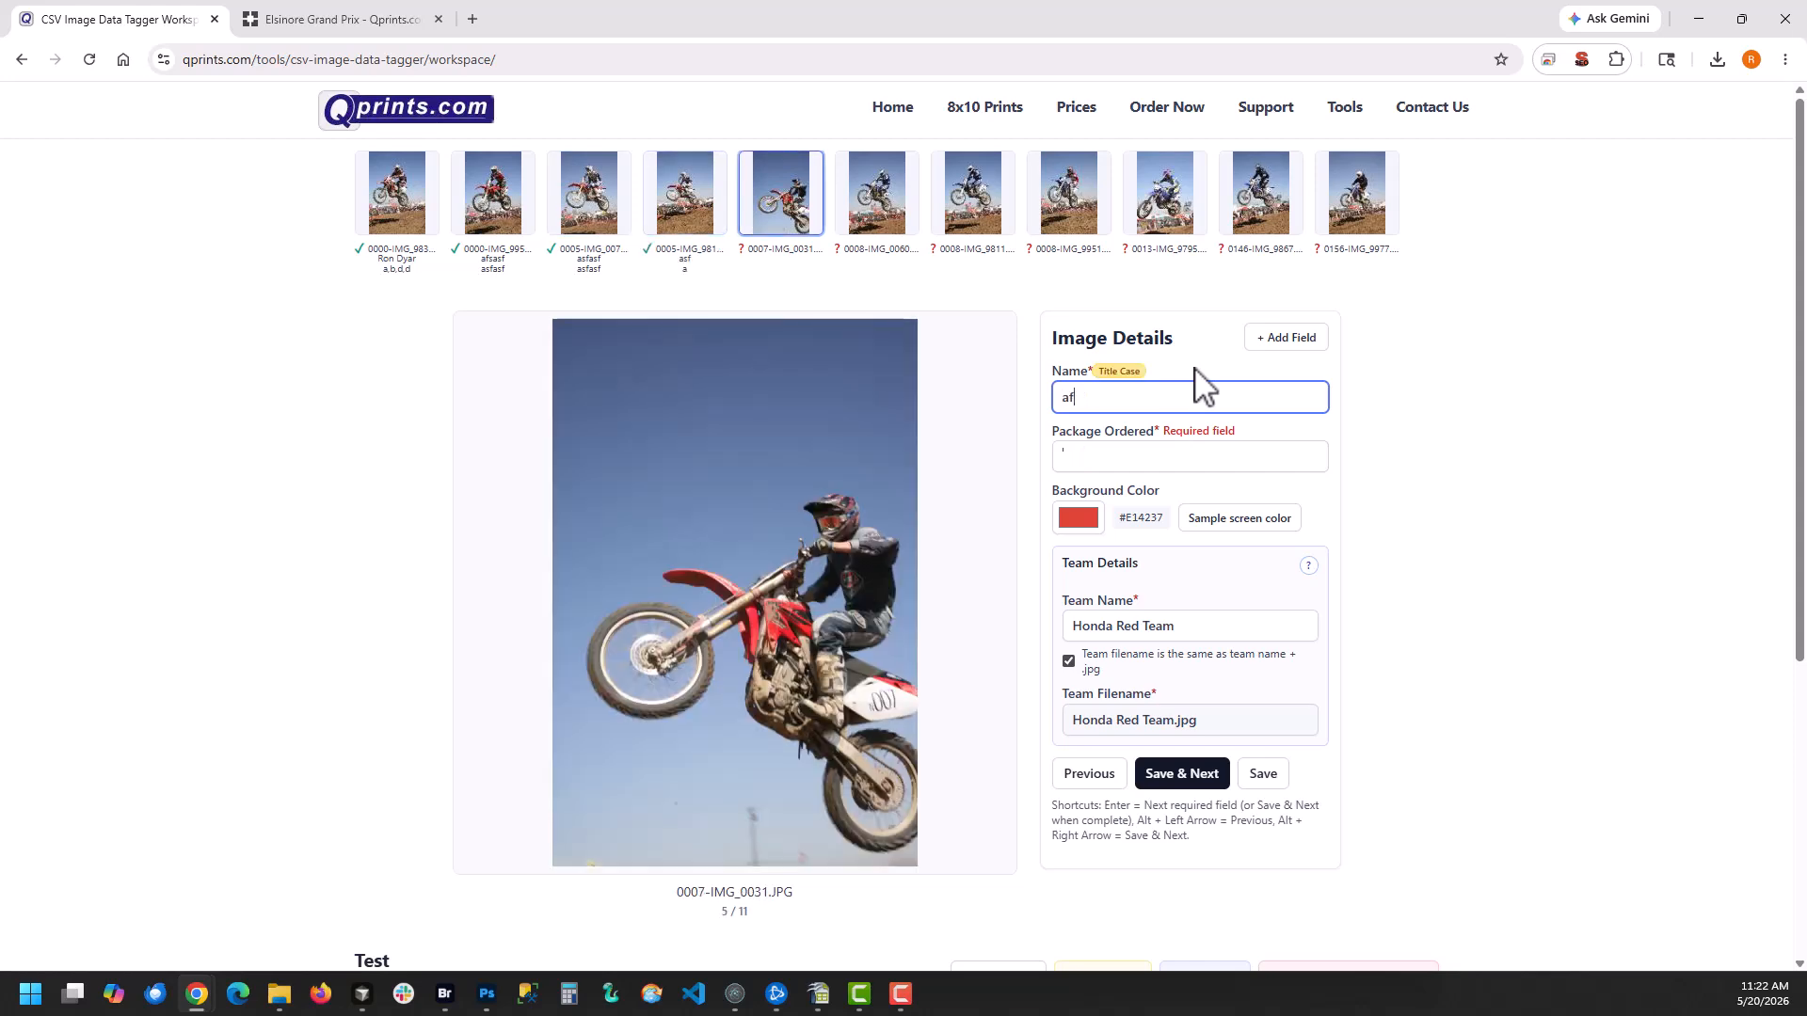
pyautogui.write('sfa')
pyautogui.press('Return')
pyautogui.write('a')
pyautogui.press('Return')
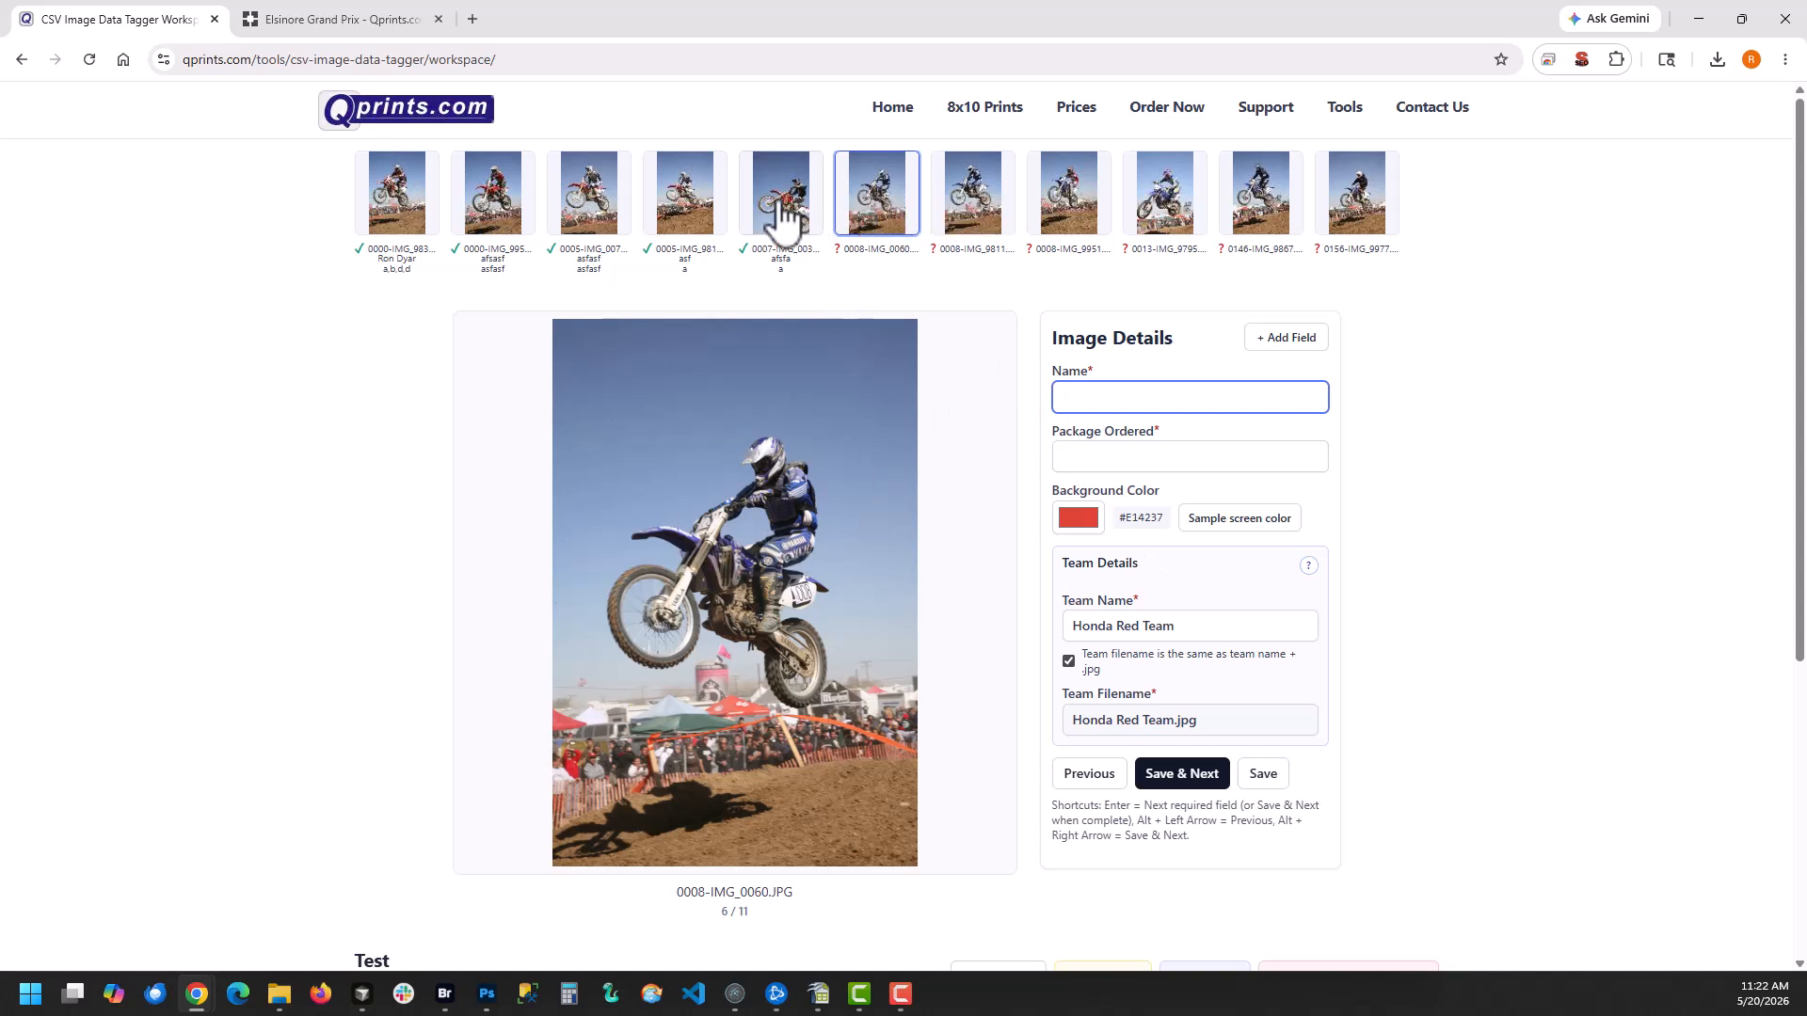
# Sample the bright blue of the rider's outfit as the background color for 0008-IMG_0060.JPG
pyautogui.click(1214, 520)
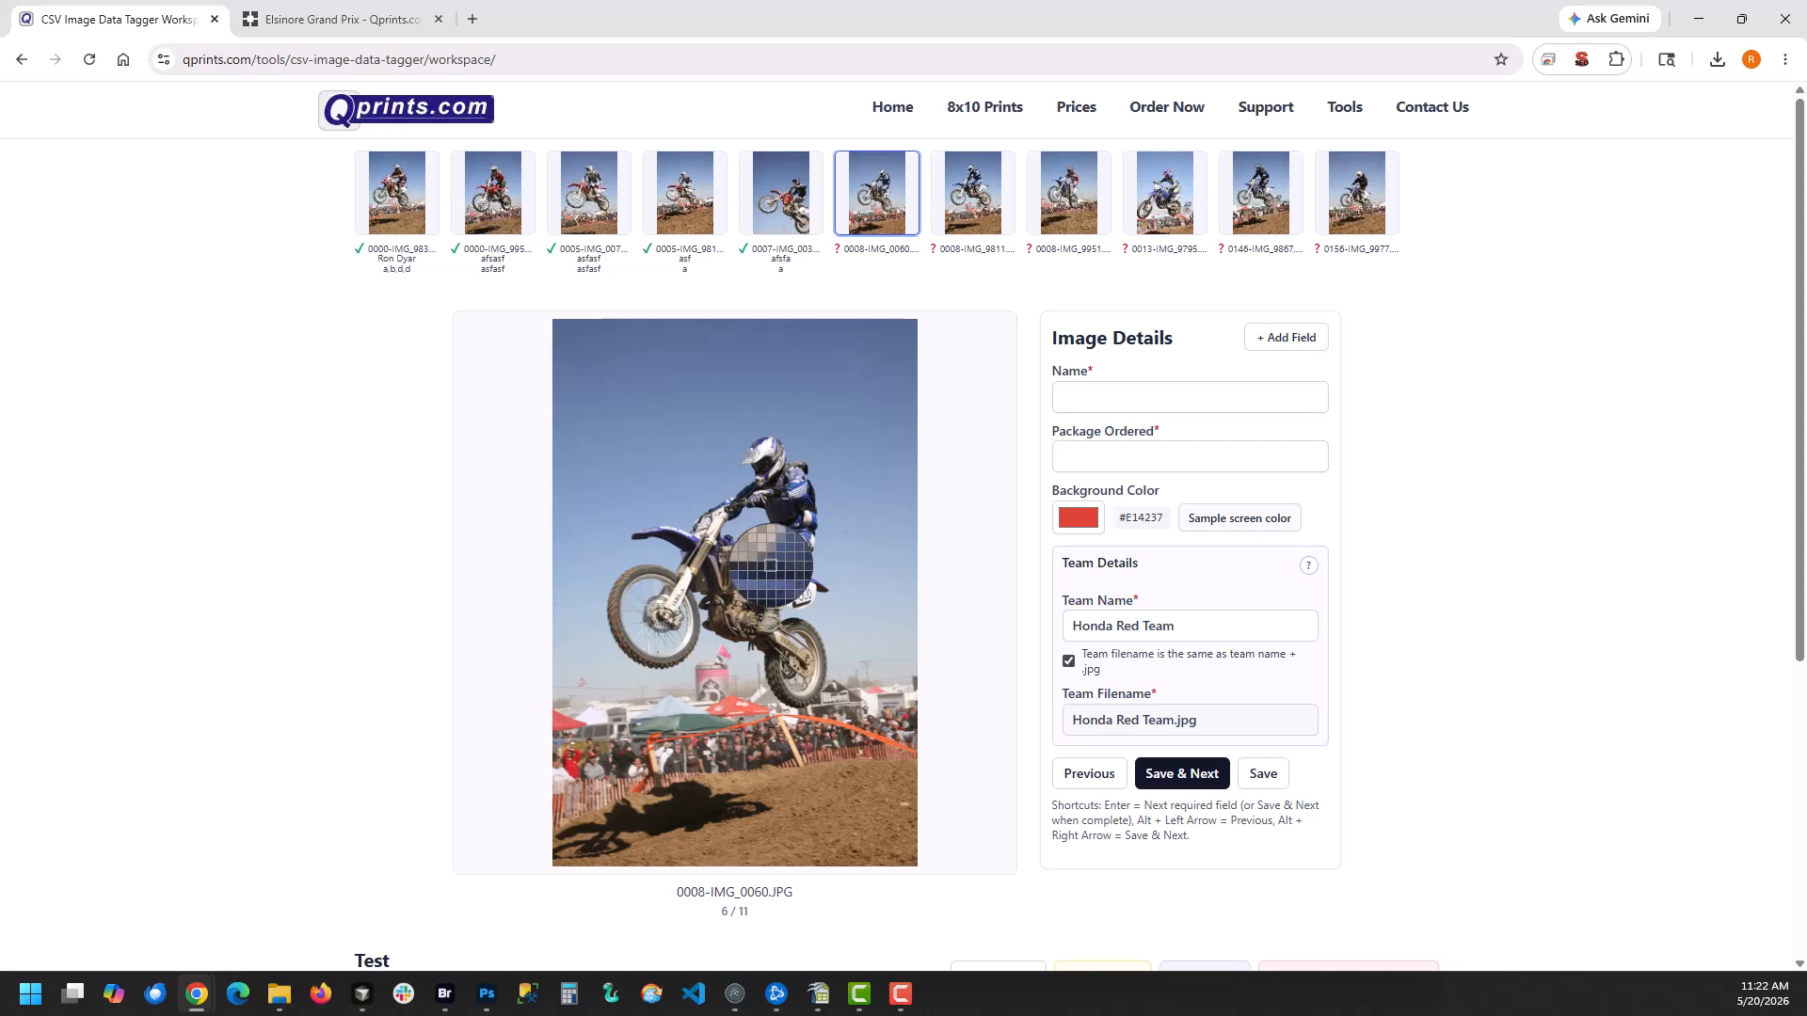
pyautogui.click(770, 566)
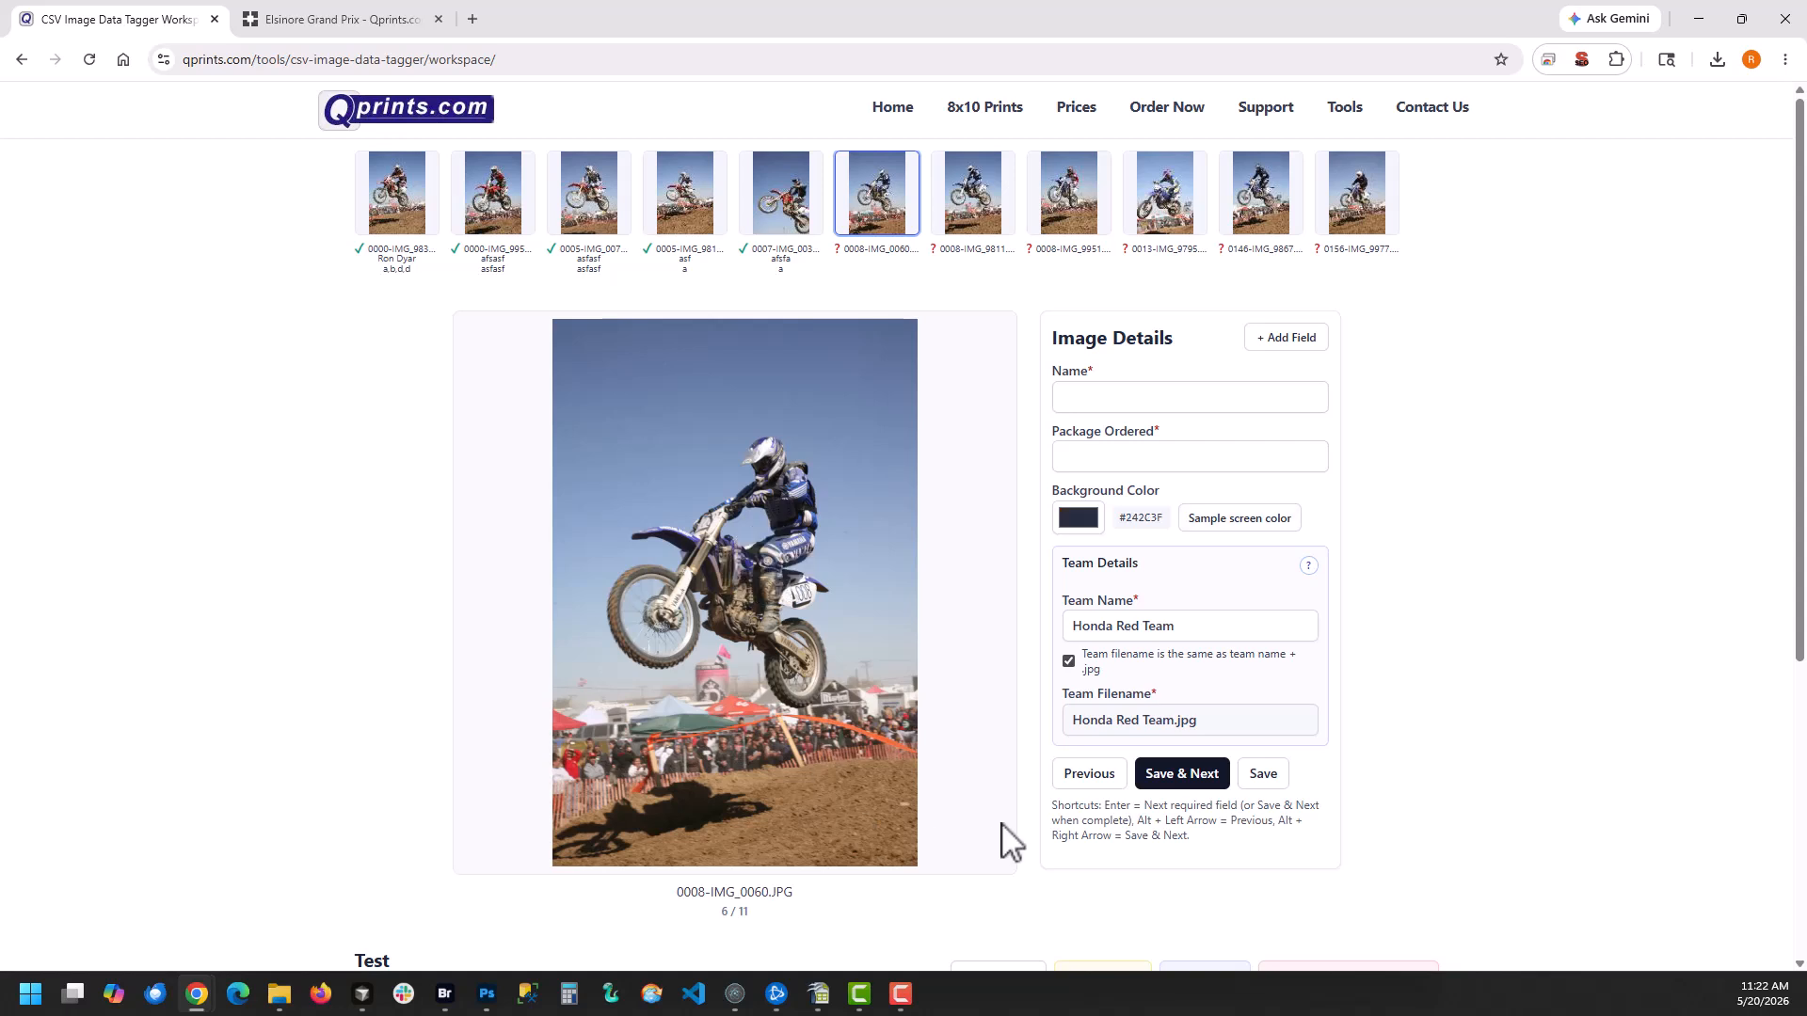
pyautogui.click(1228, 527)
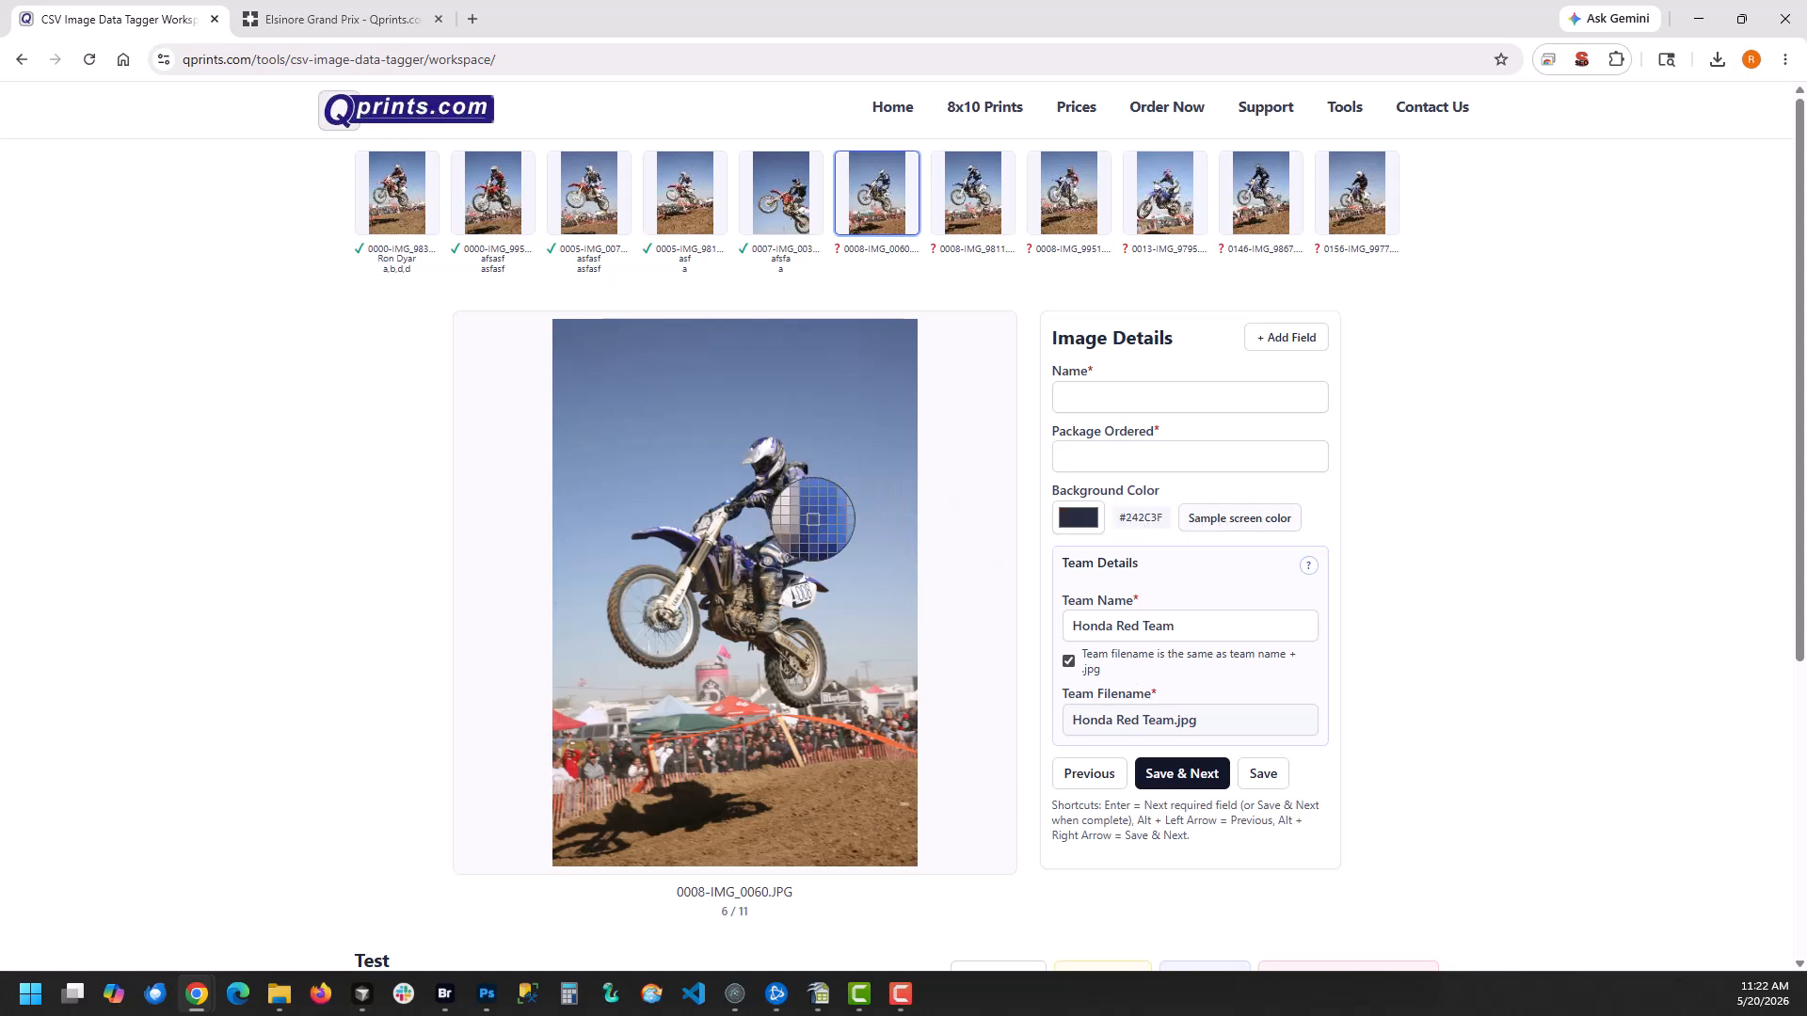
pyautogui.click(811, 519)
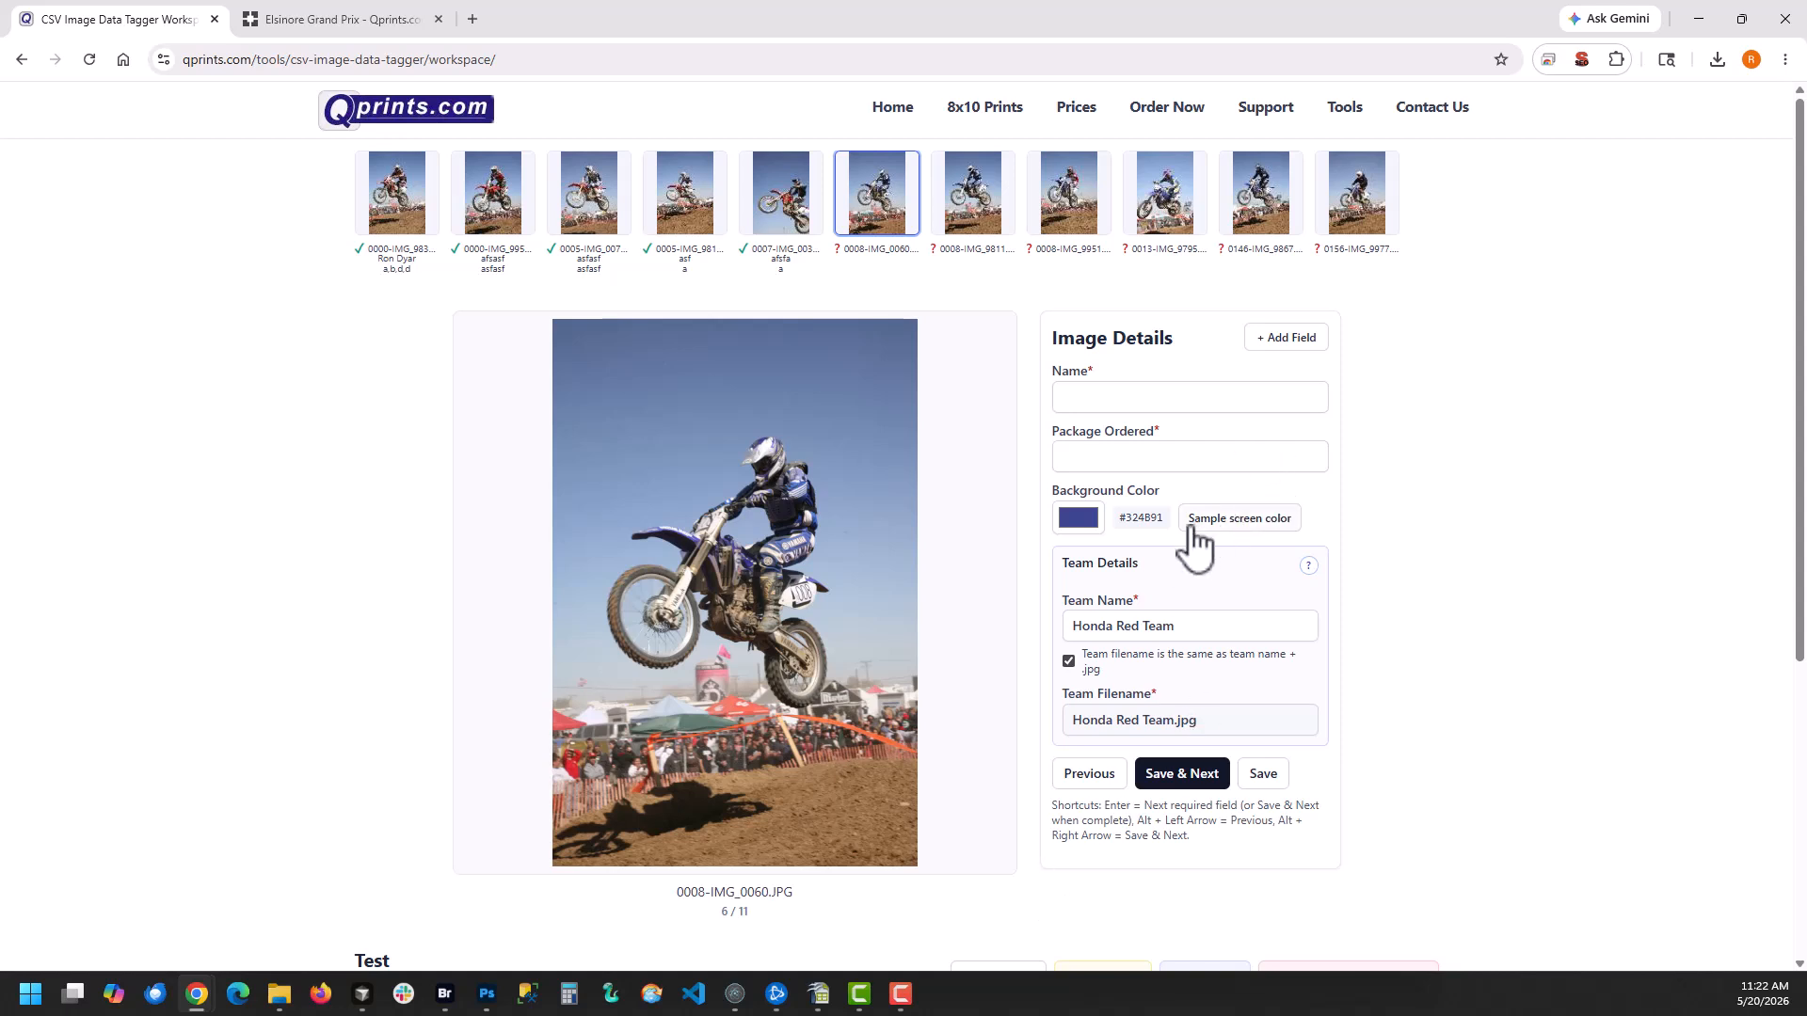
# Change the team name for 0008-IMG_0060.JPG to Yamaha Blue Team
pyautogui.click(1136, 626)
pyautogui.moveTo(1137, 625); pyautogui.dragTo(1054, 659)
pyautogui.write('Yamaha Bl T')
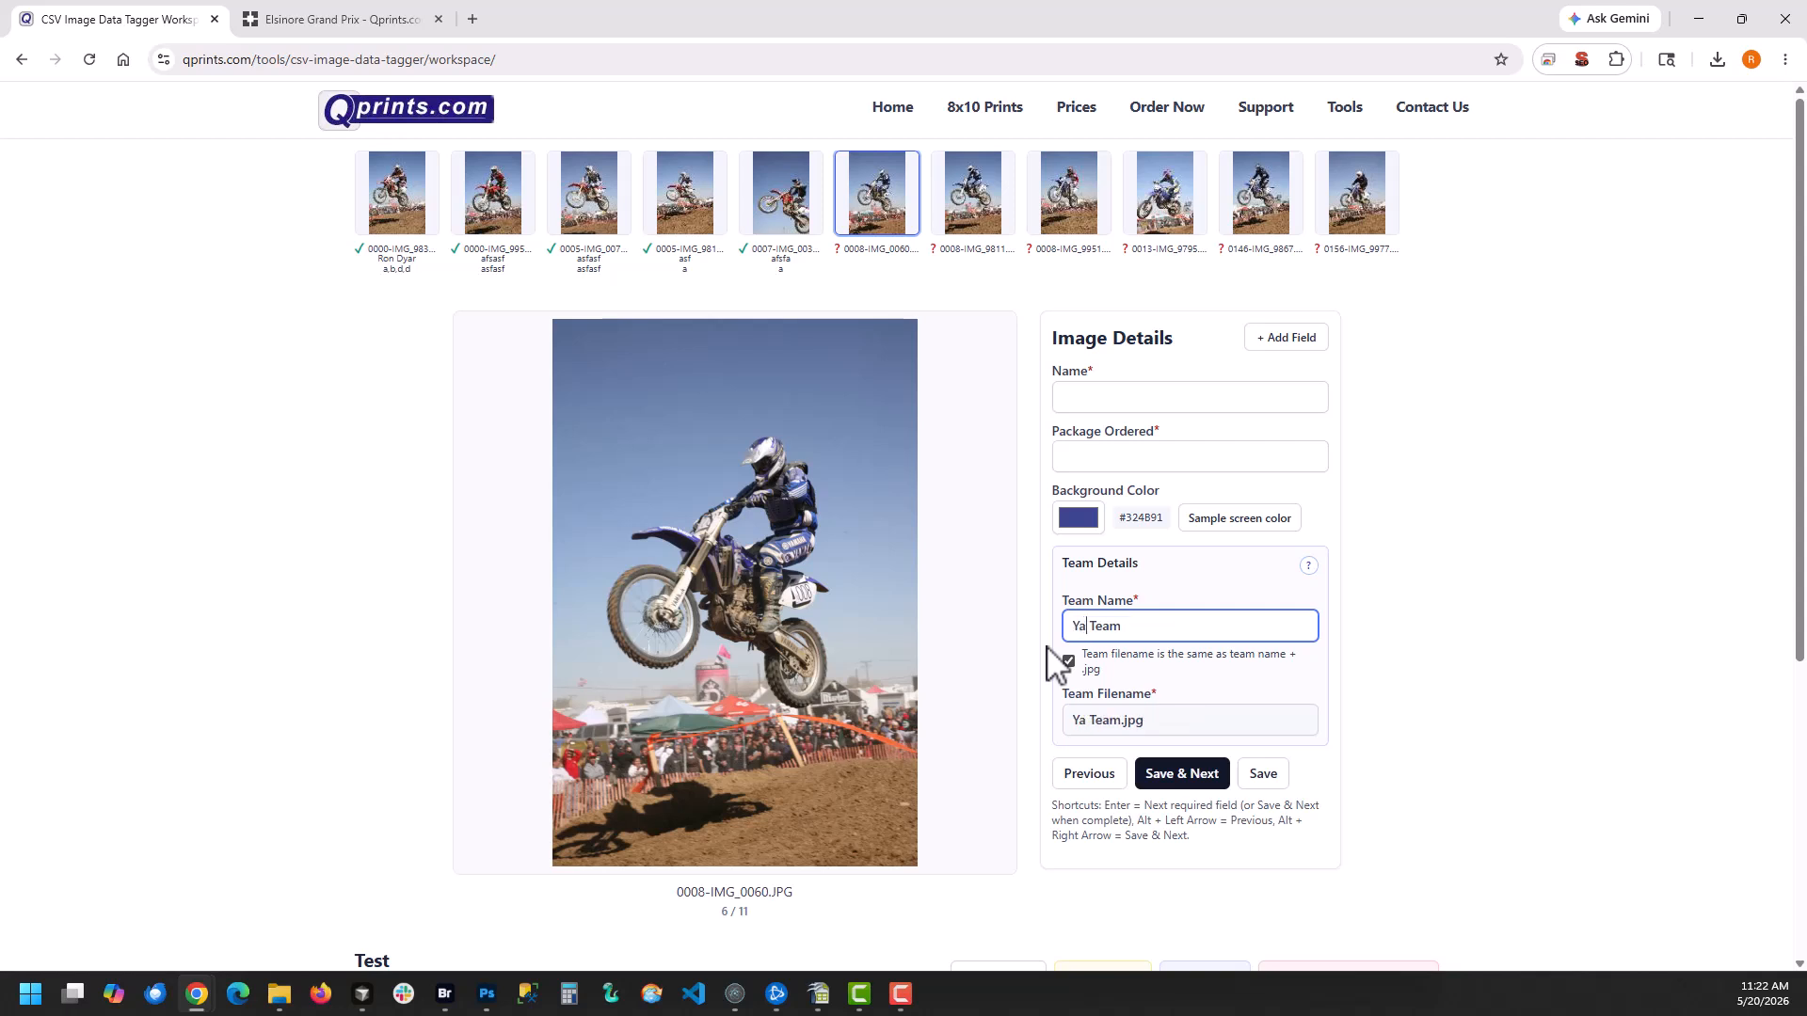
pyautogui.write('e')
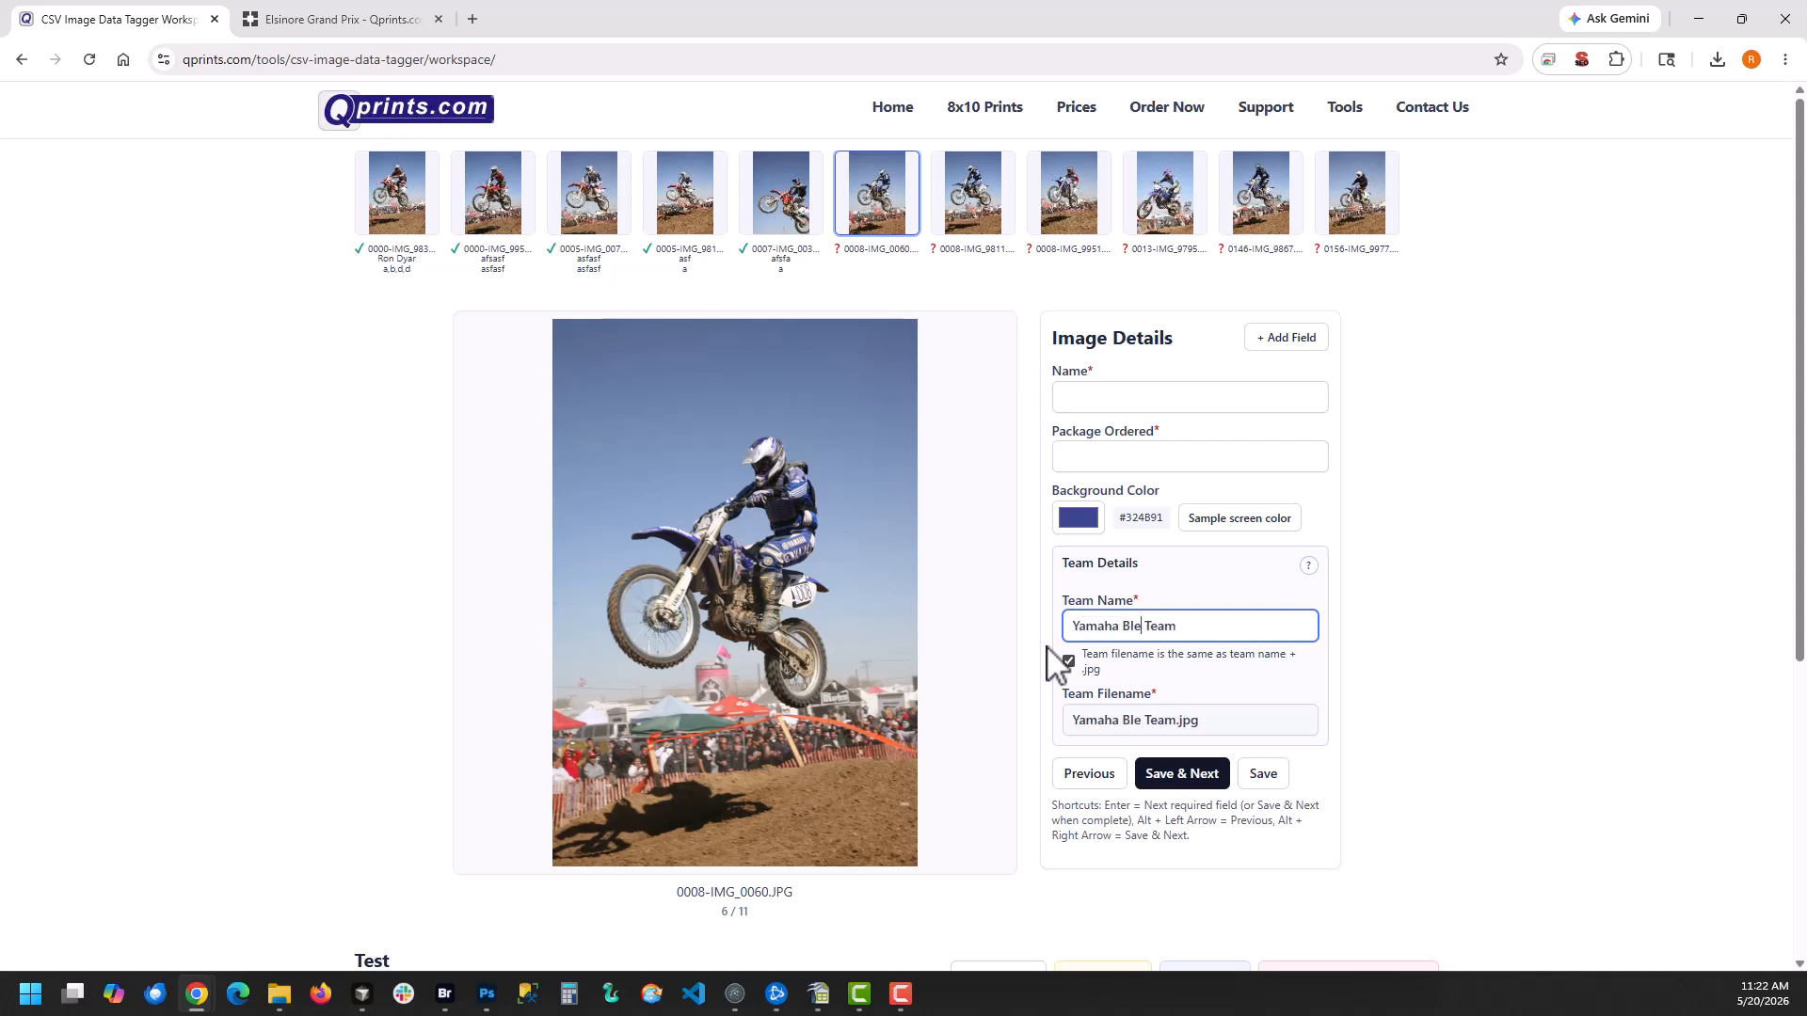
pyautogui.press('BackSpace')
pyautogui.write('ue')
# Enter the rider's full name and package a for 0008-IMG_0060.JPG and save it, advancing to the next image
pyautogui.click(1116, 403)
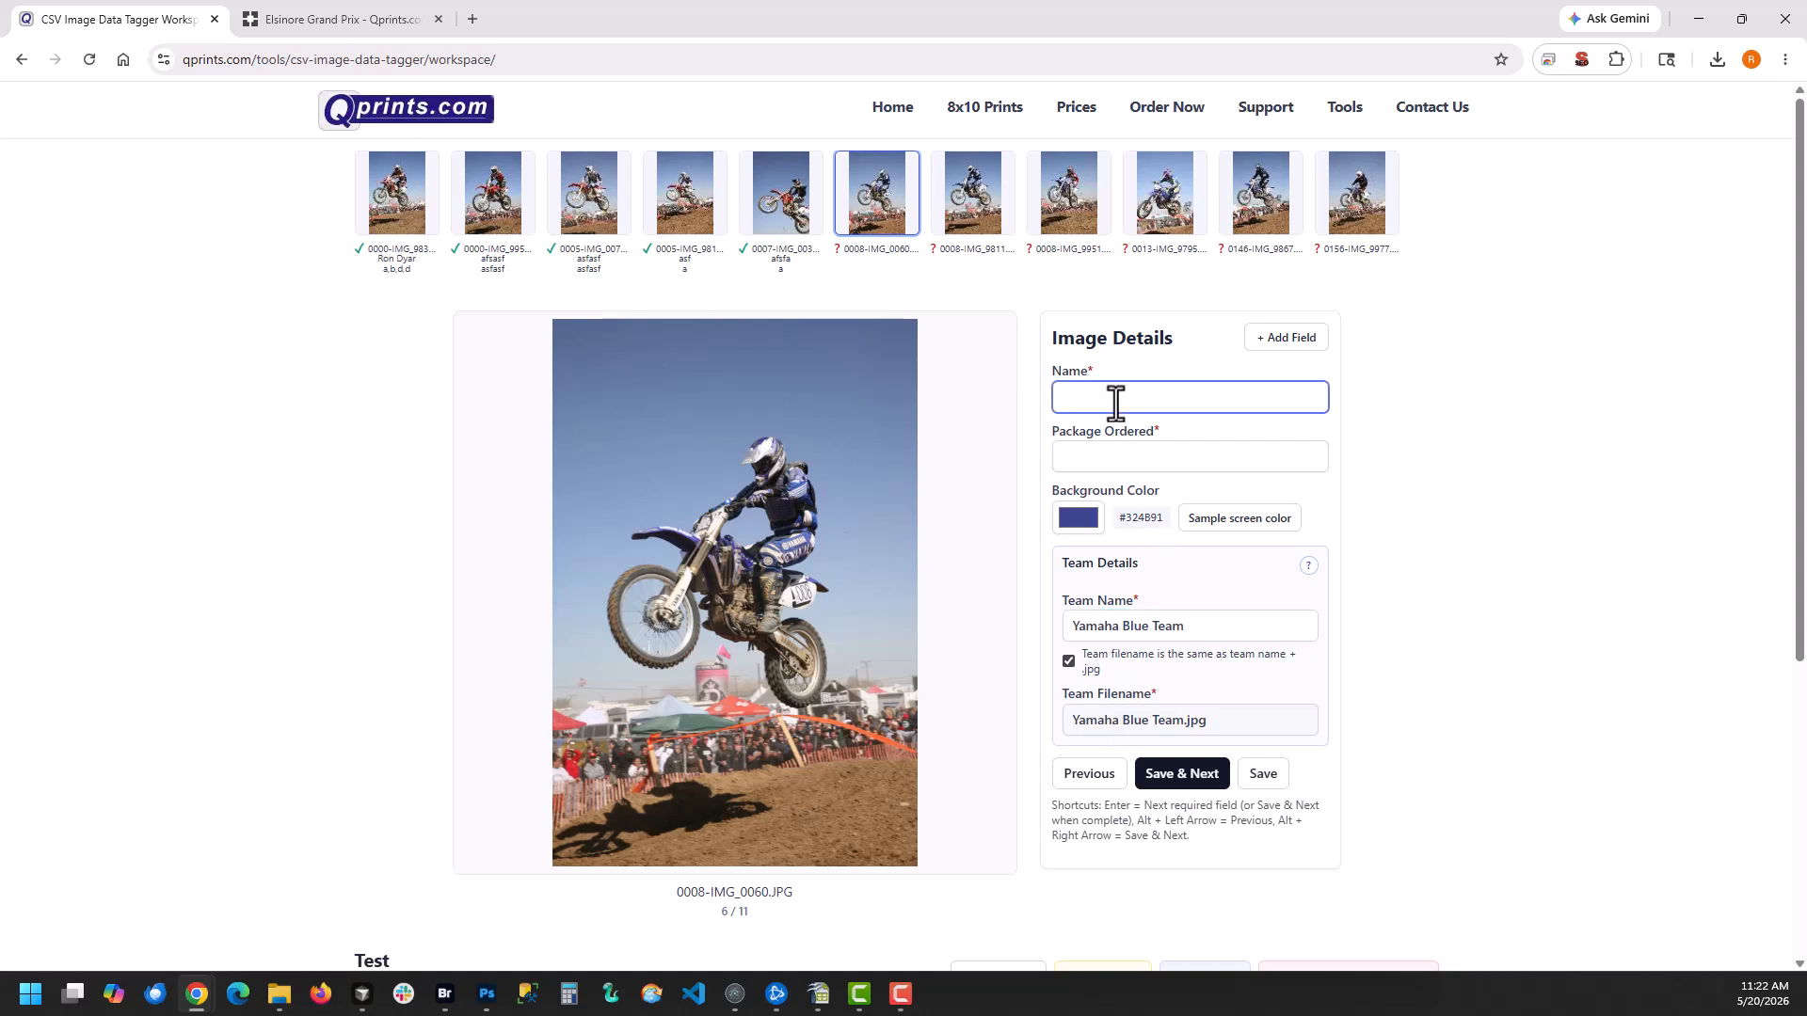
pyautogui.write('Joe Smith')
pyautogui.press('Return')
pyautogui.write('a')
pyautogui.press('Return')
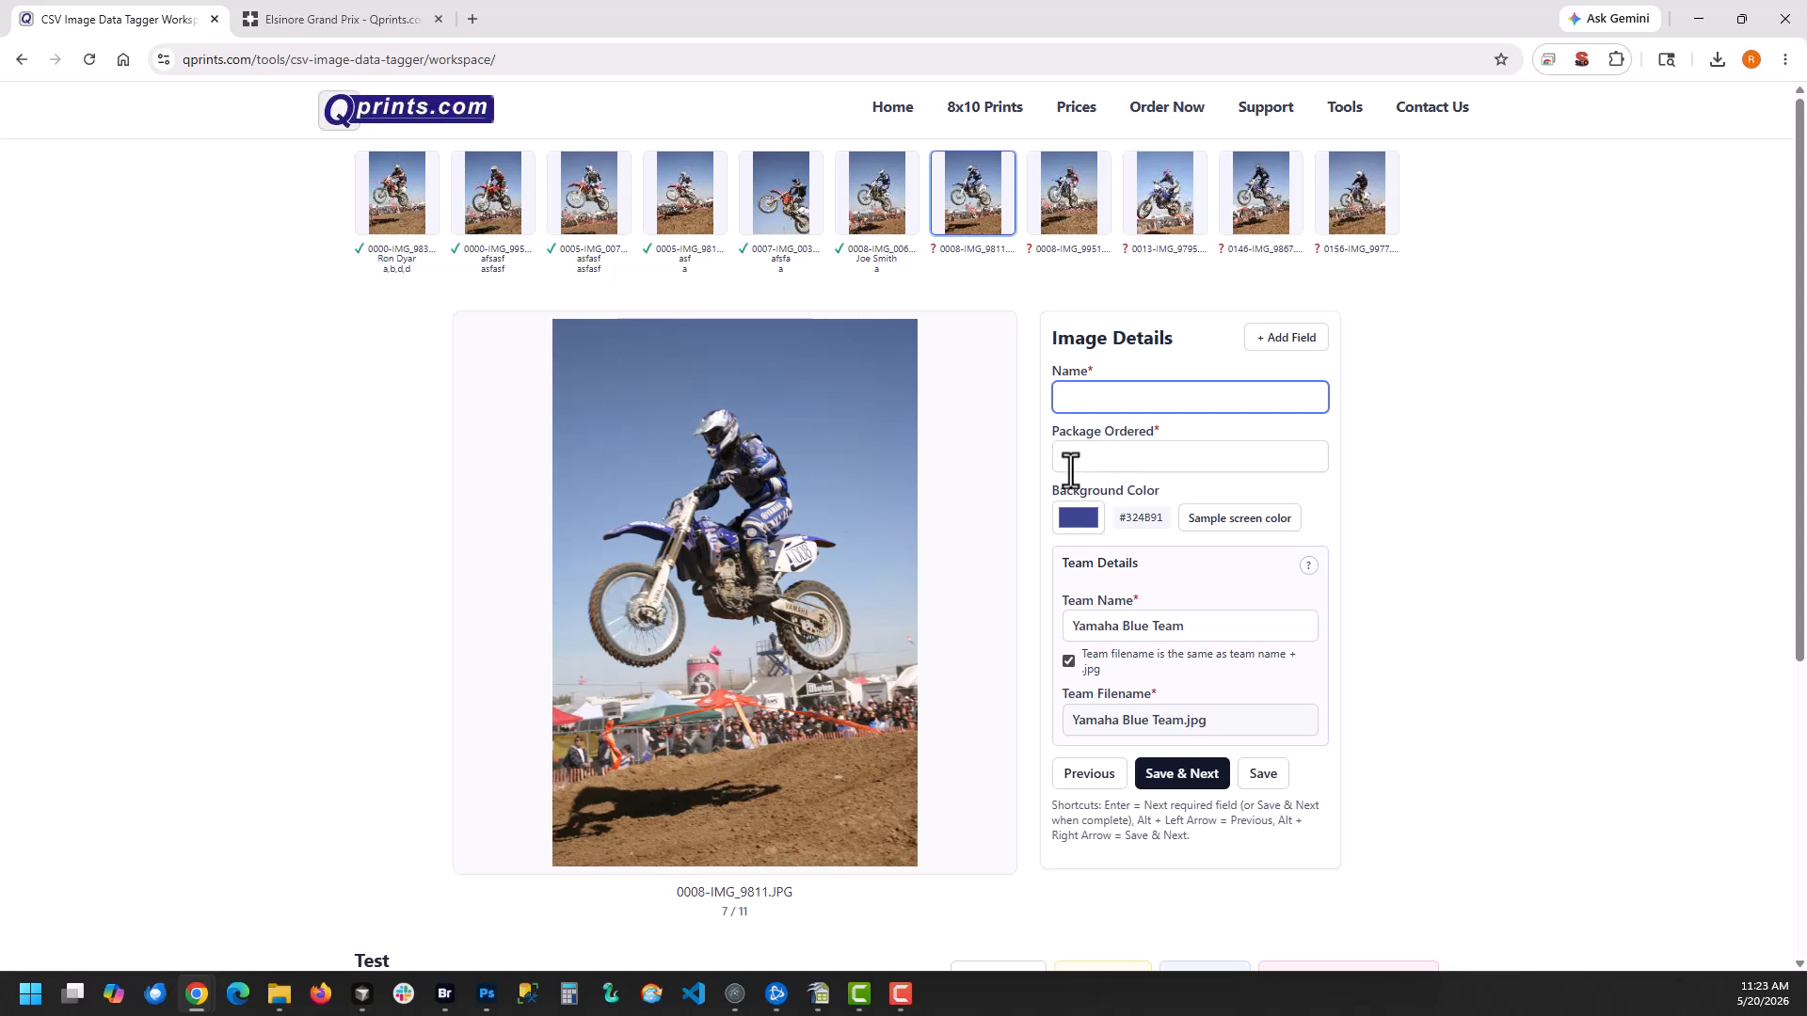
# Check the saved details of earlier images, including 0005-IMG_0071.JPG and 0000-IMG_9950.JPG
pyautogui.moveTo(794, 261)
pyautogui.moveTo(607, 268)
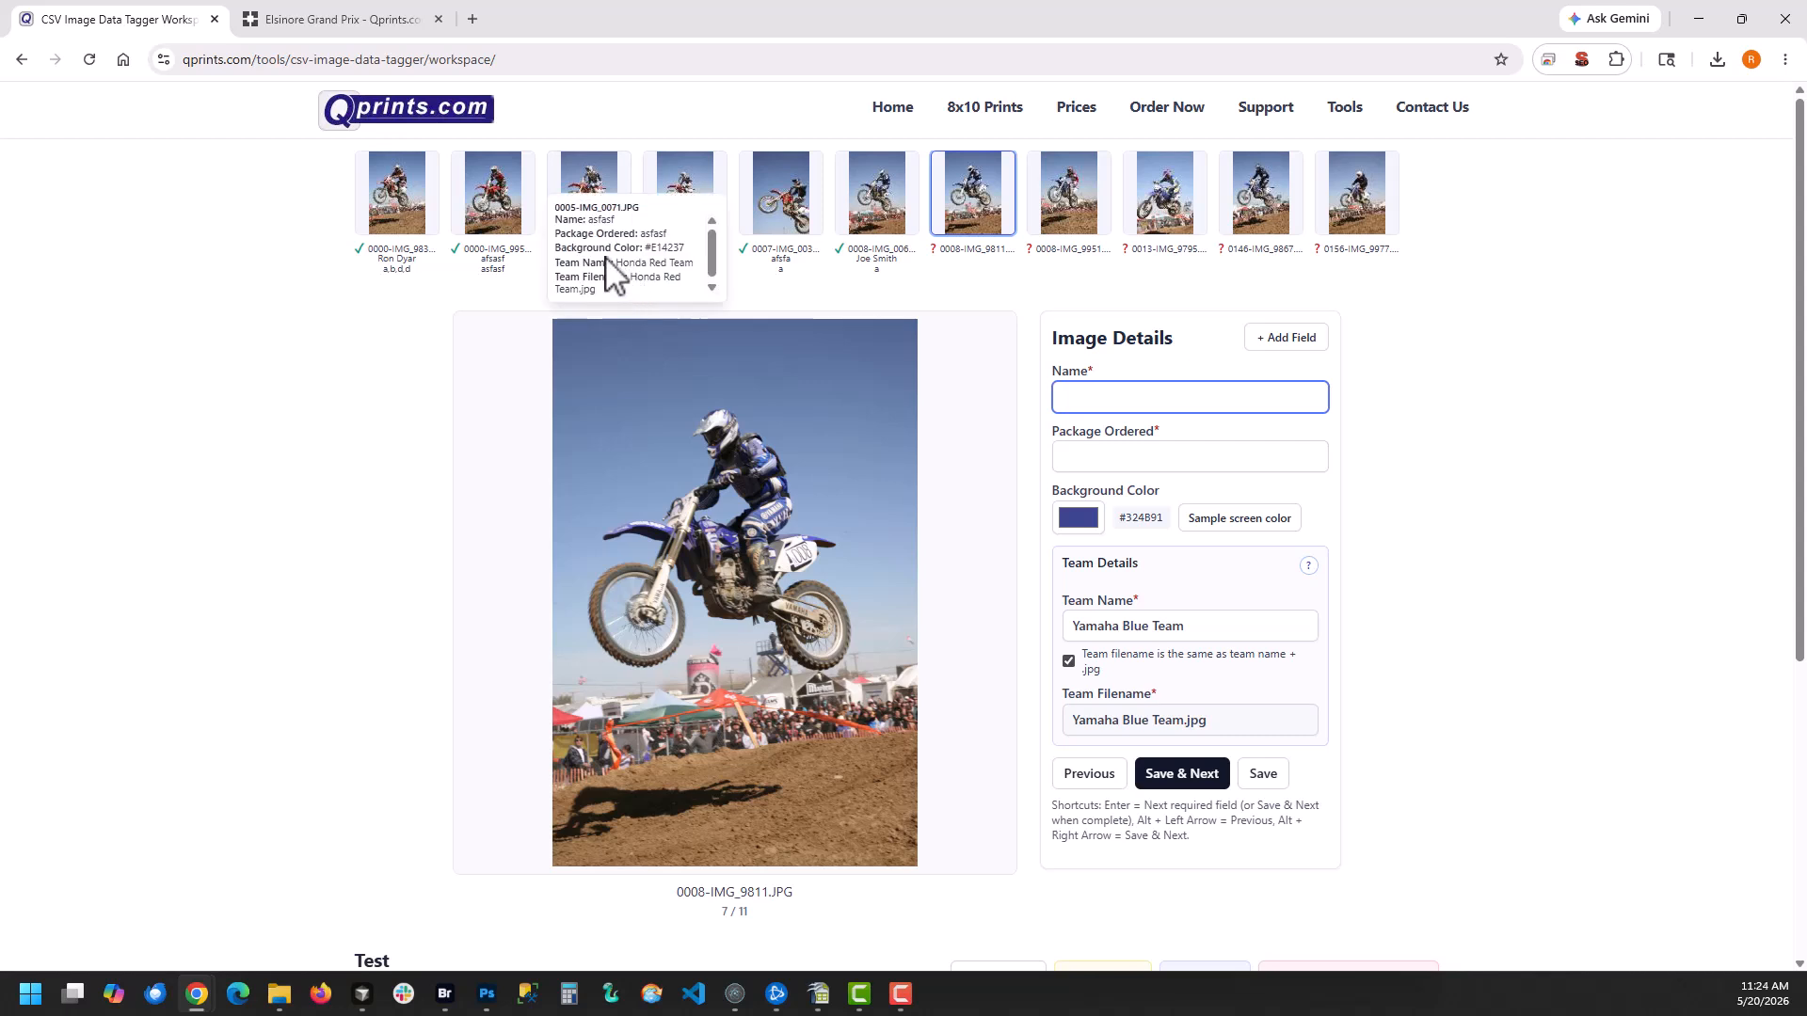
pyautogui.moveTo(480, 252)
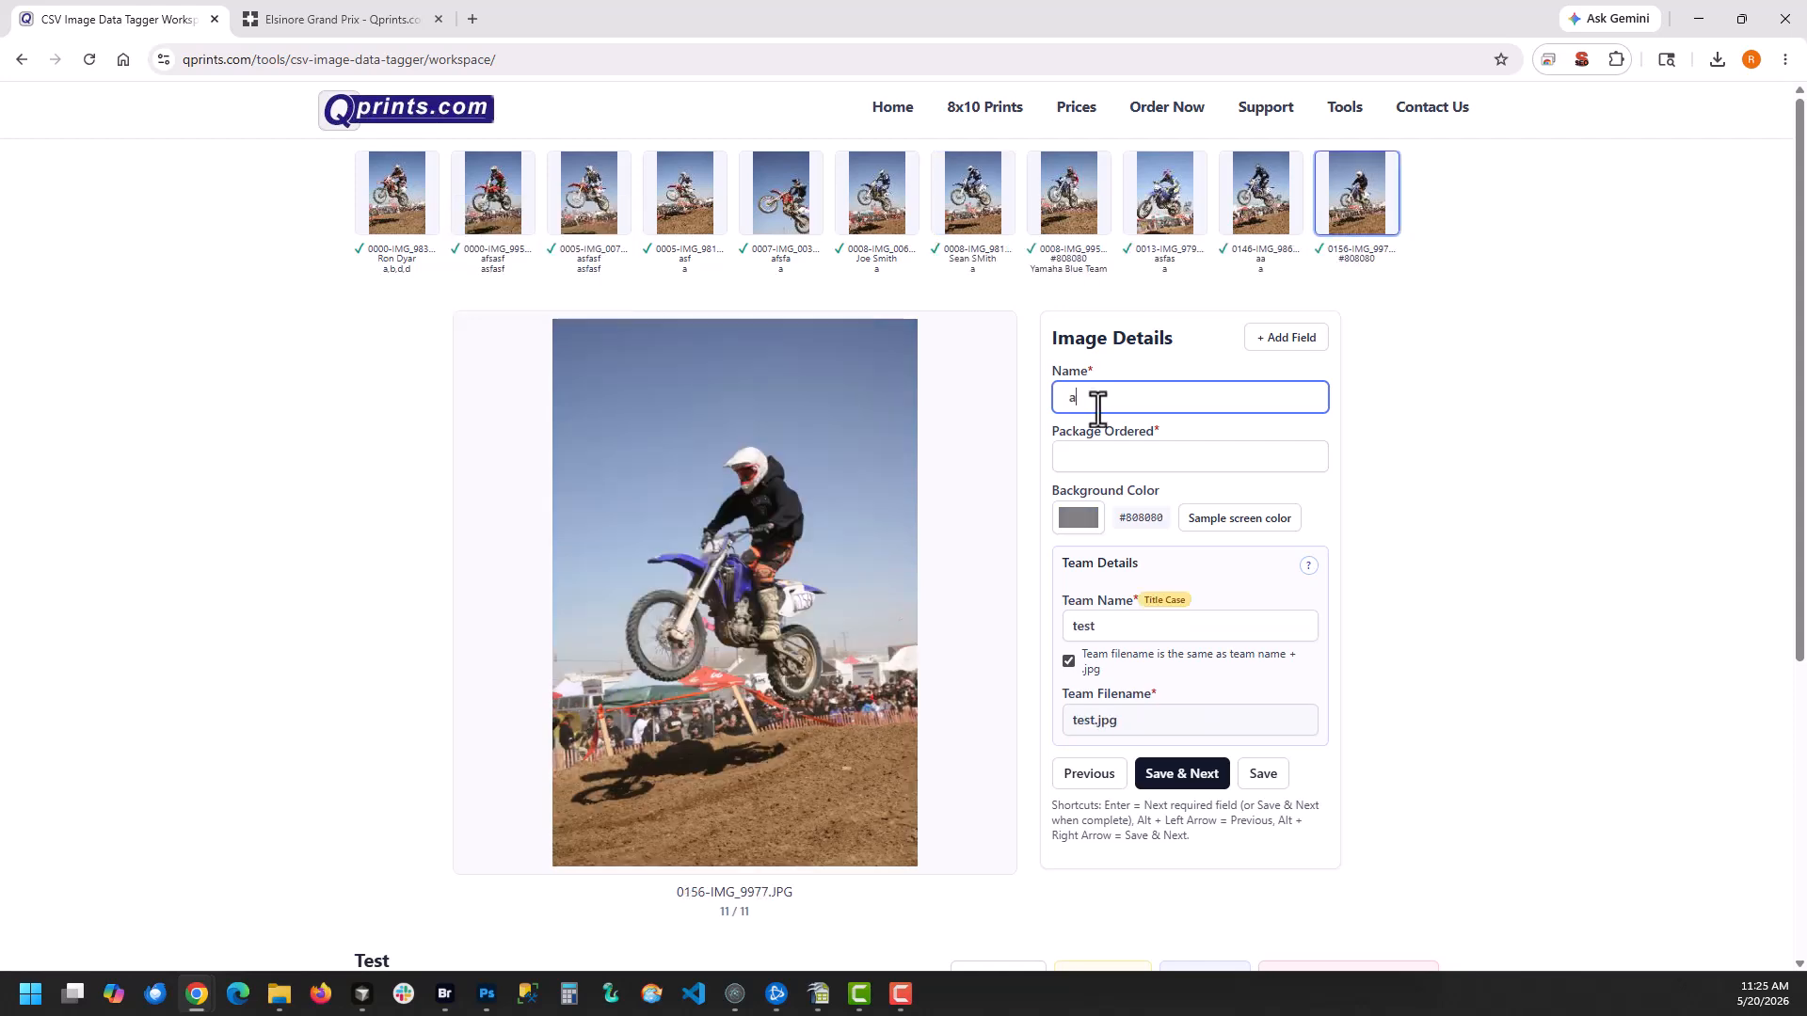
# Fill in and save the remaining images with placeholder details, ending with package a for 0156-IMG_9977.JPG
pyautogui.press('Return')
pyautogui.write('a')
pyautogui.press('Return')
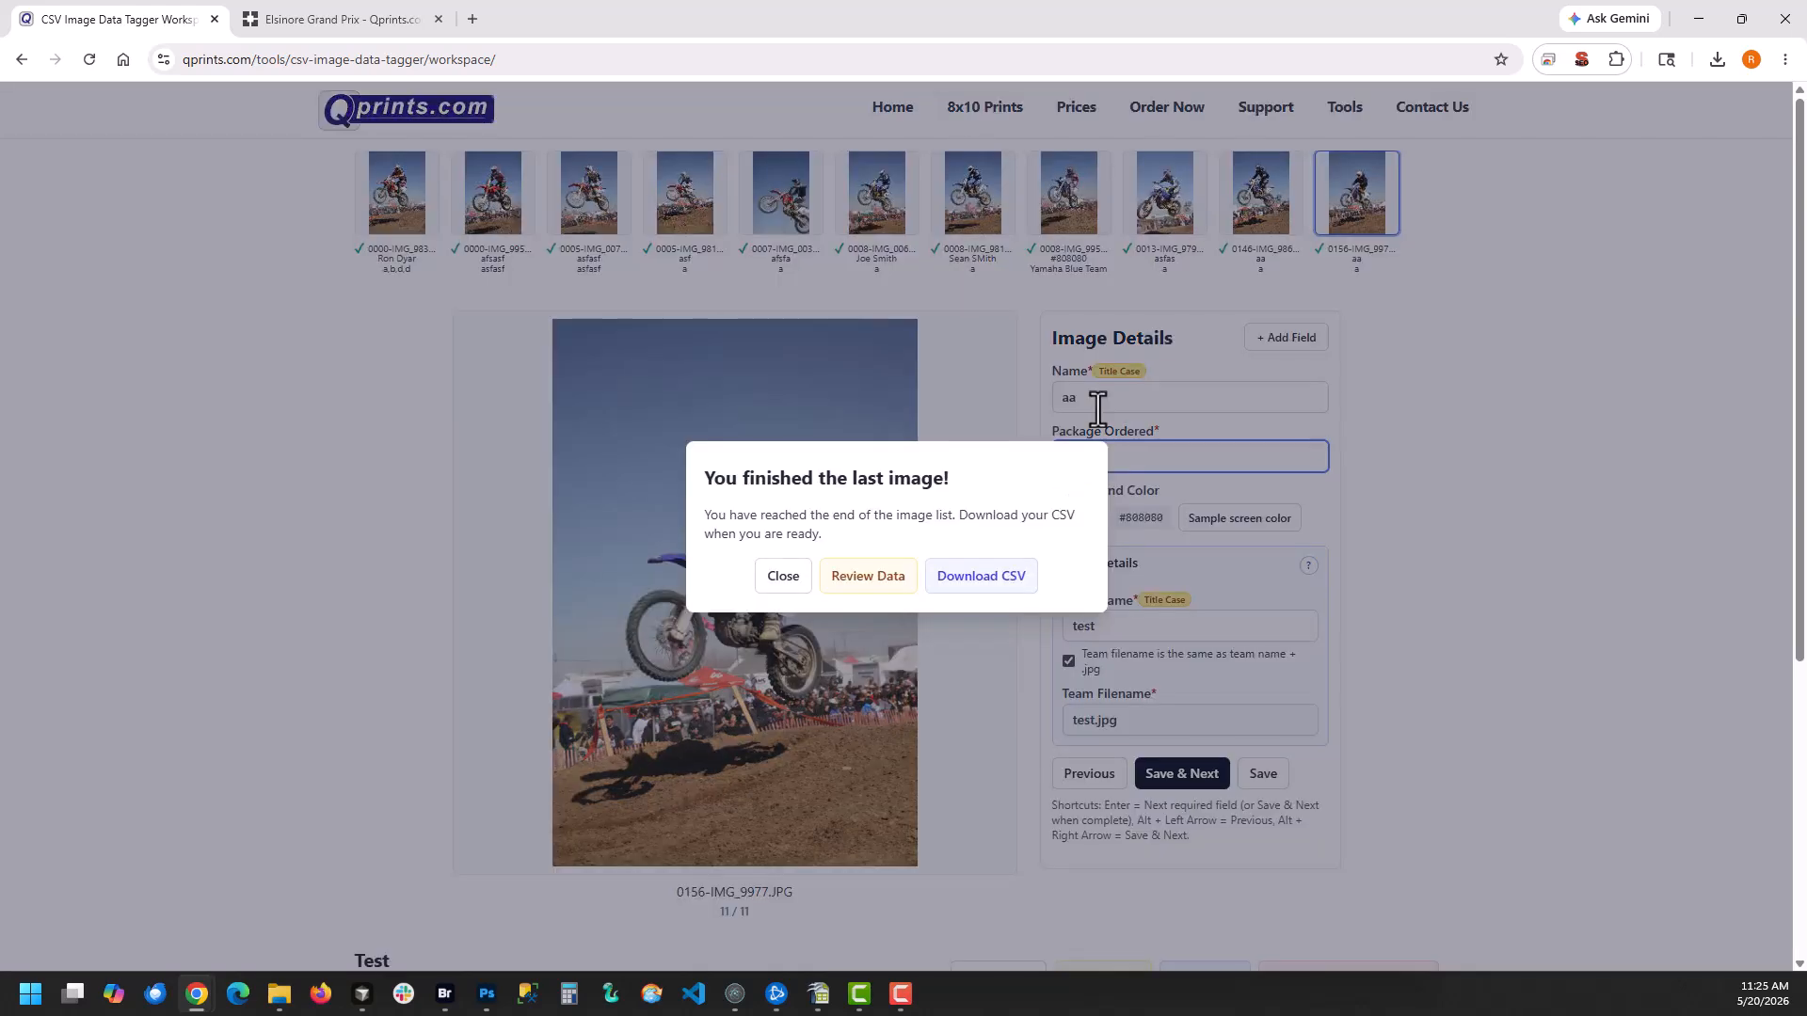
# Open the data review and correct the capitalization of the rider's surname for 0008-IMG_9811.JPG
pyautogui.click(865, 578)
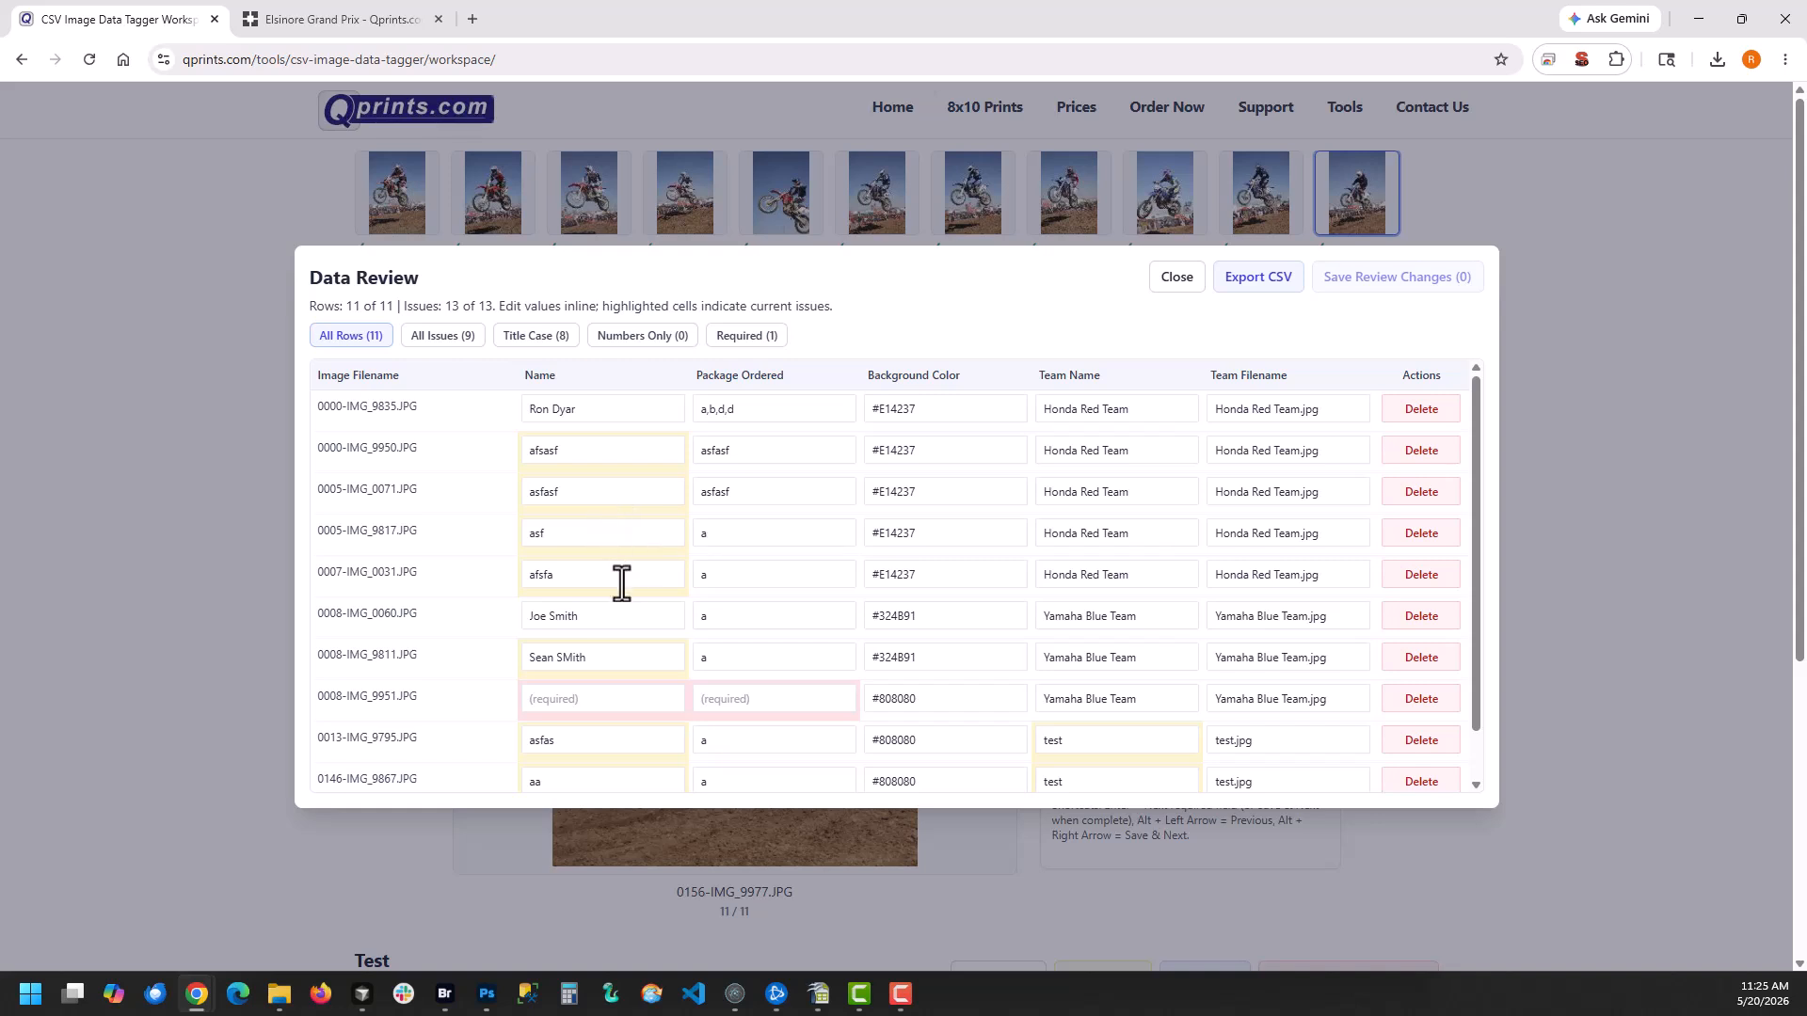
pyautogui.click(562, 657)
pyautogui.press('Delete')
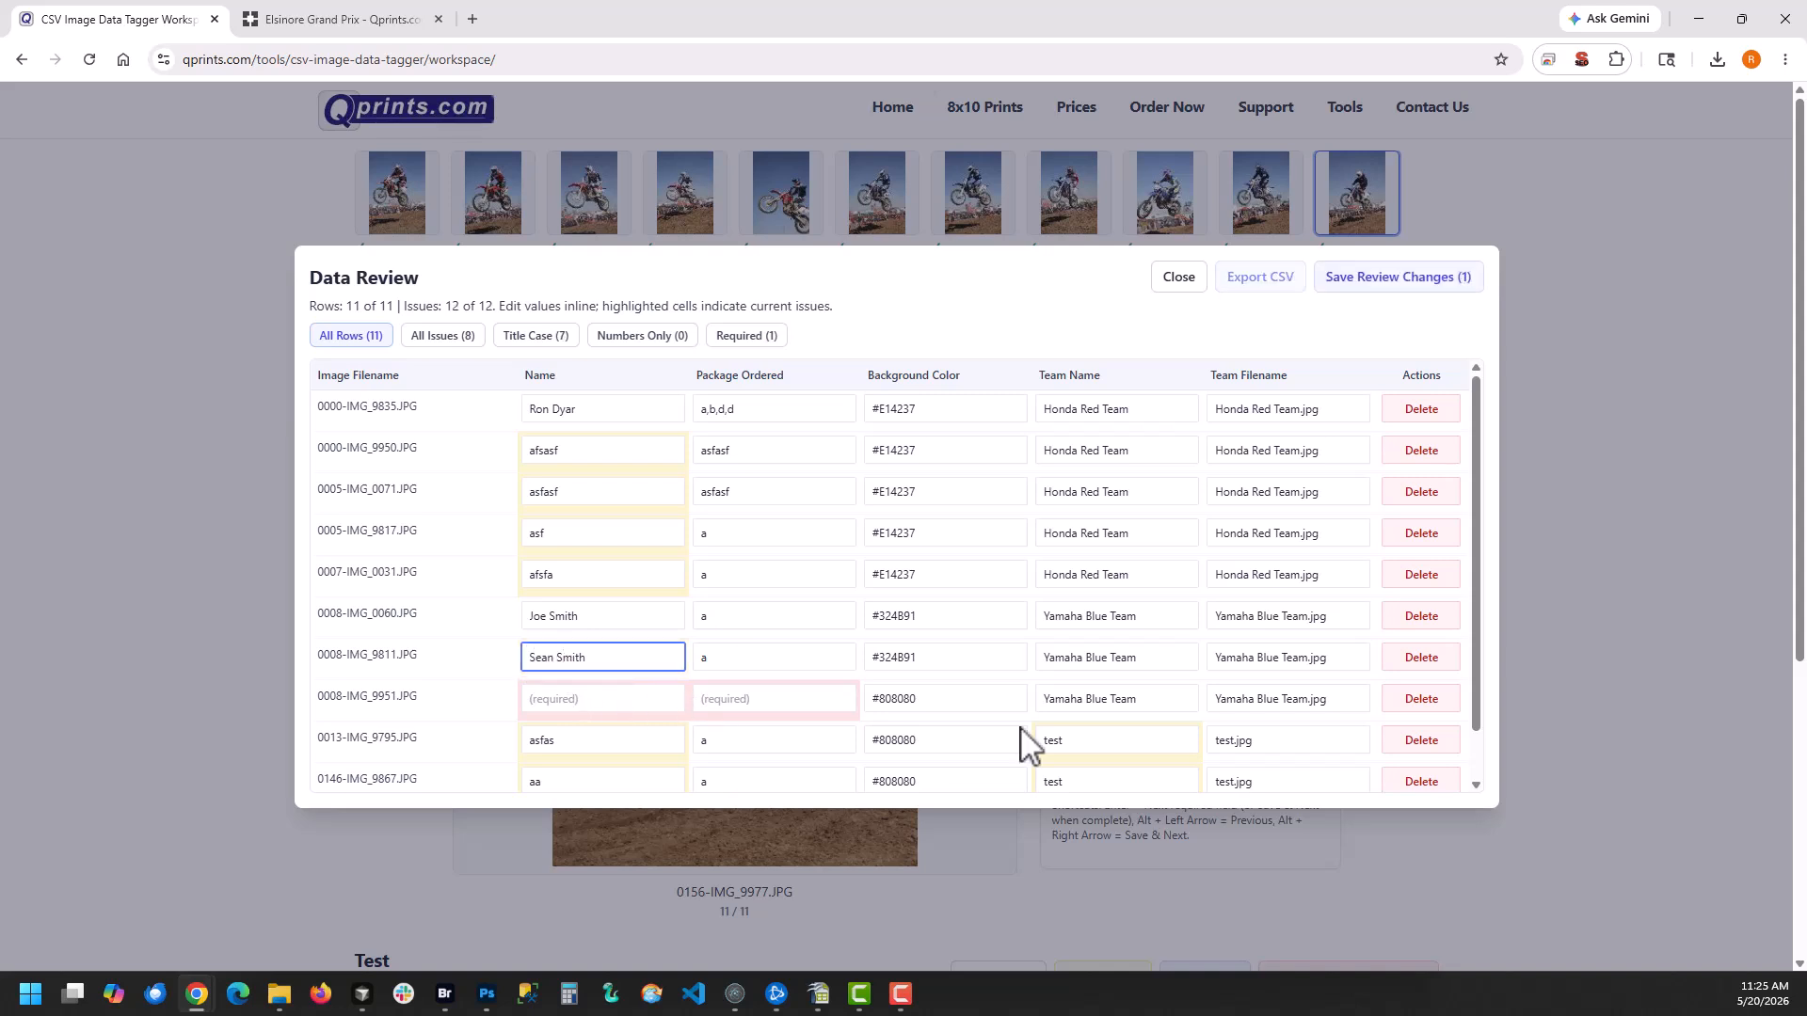
pyautogui.click(748, 657)
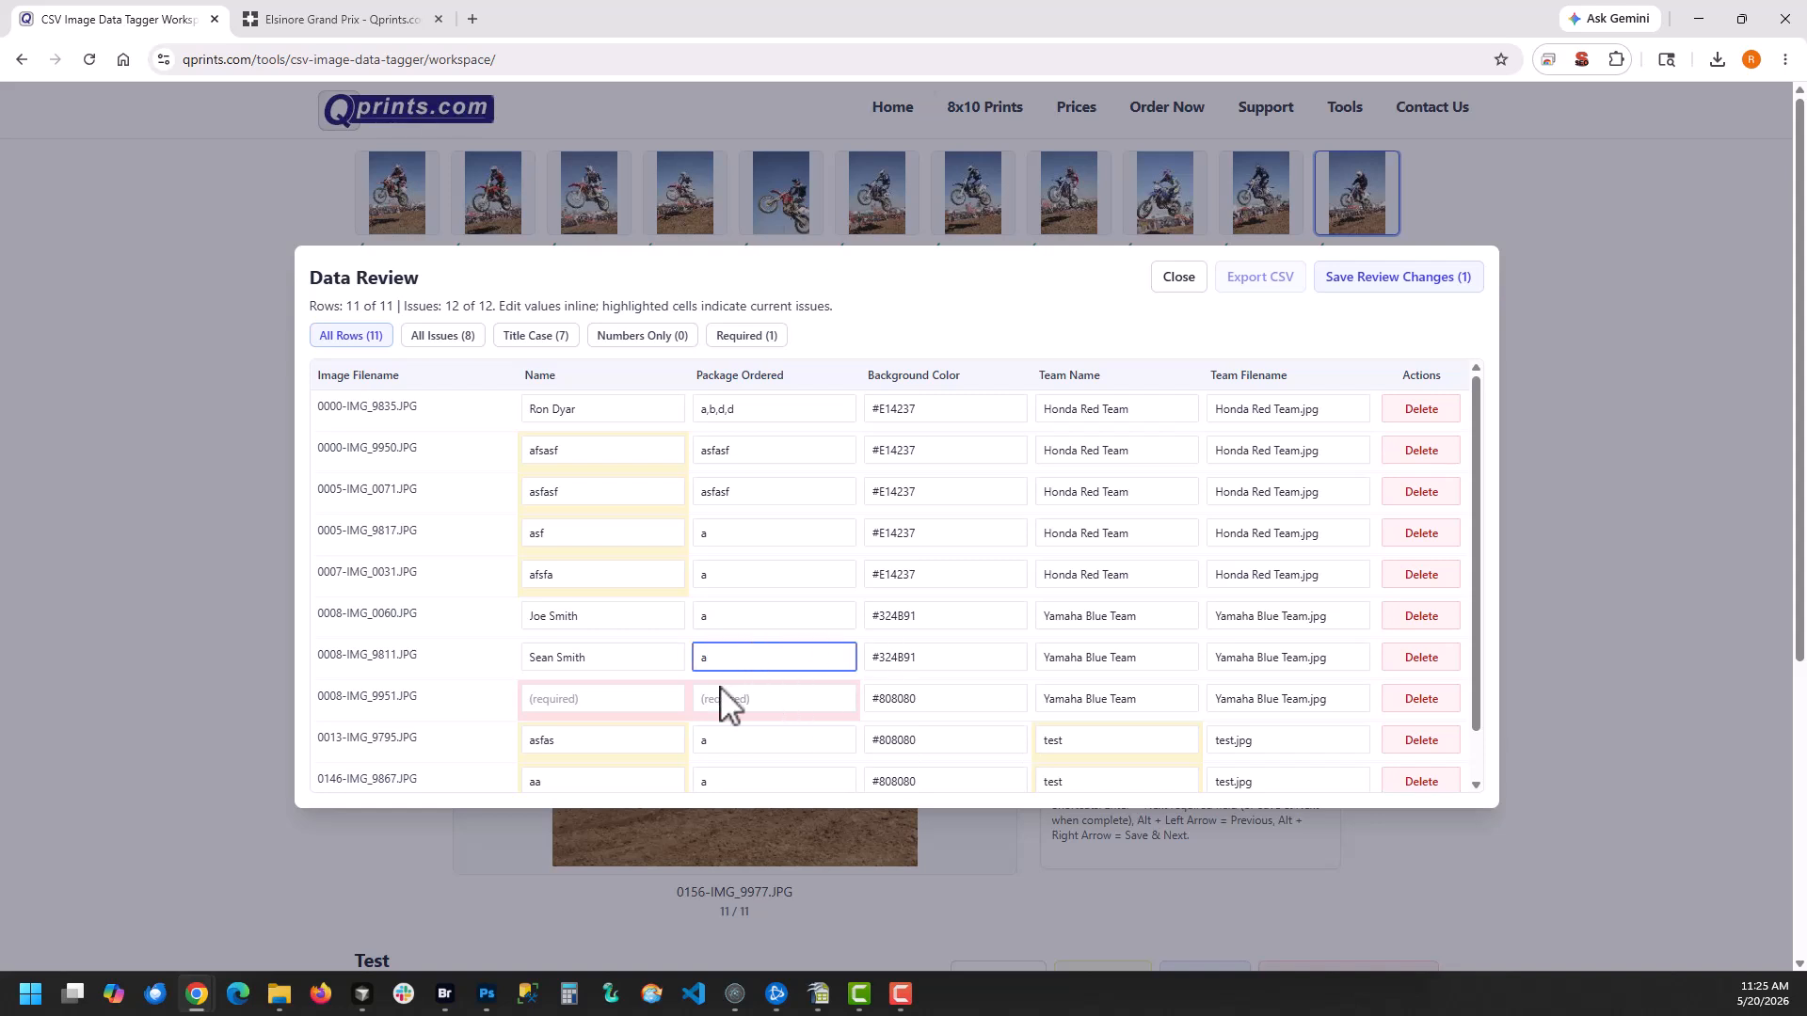
# Examine the highlighted cells and their issue hint, comparing the rows under the Required, All Rows, All Issues, Title Case and Numbers Only filters
pyautogui.scroll(-1, 611, 711)
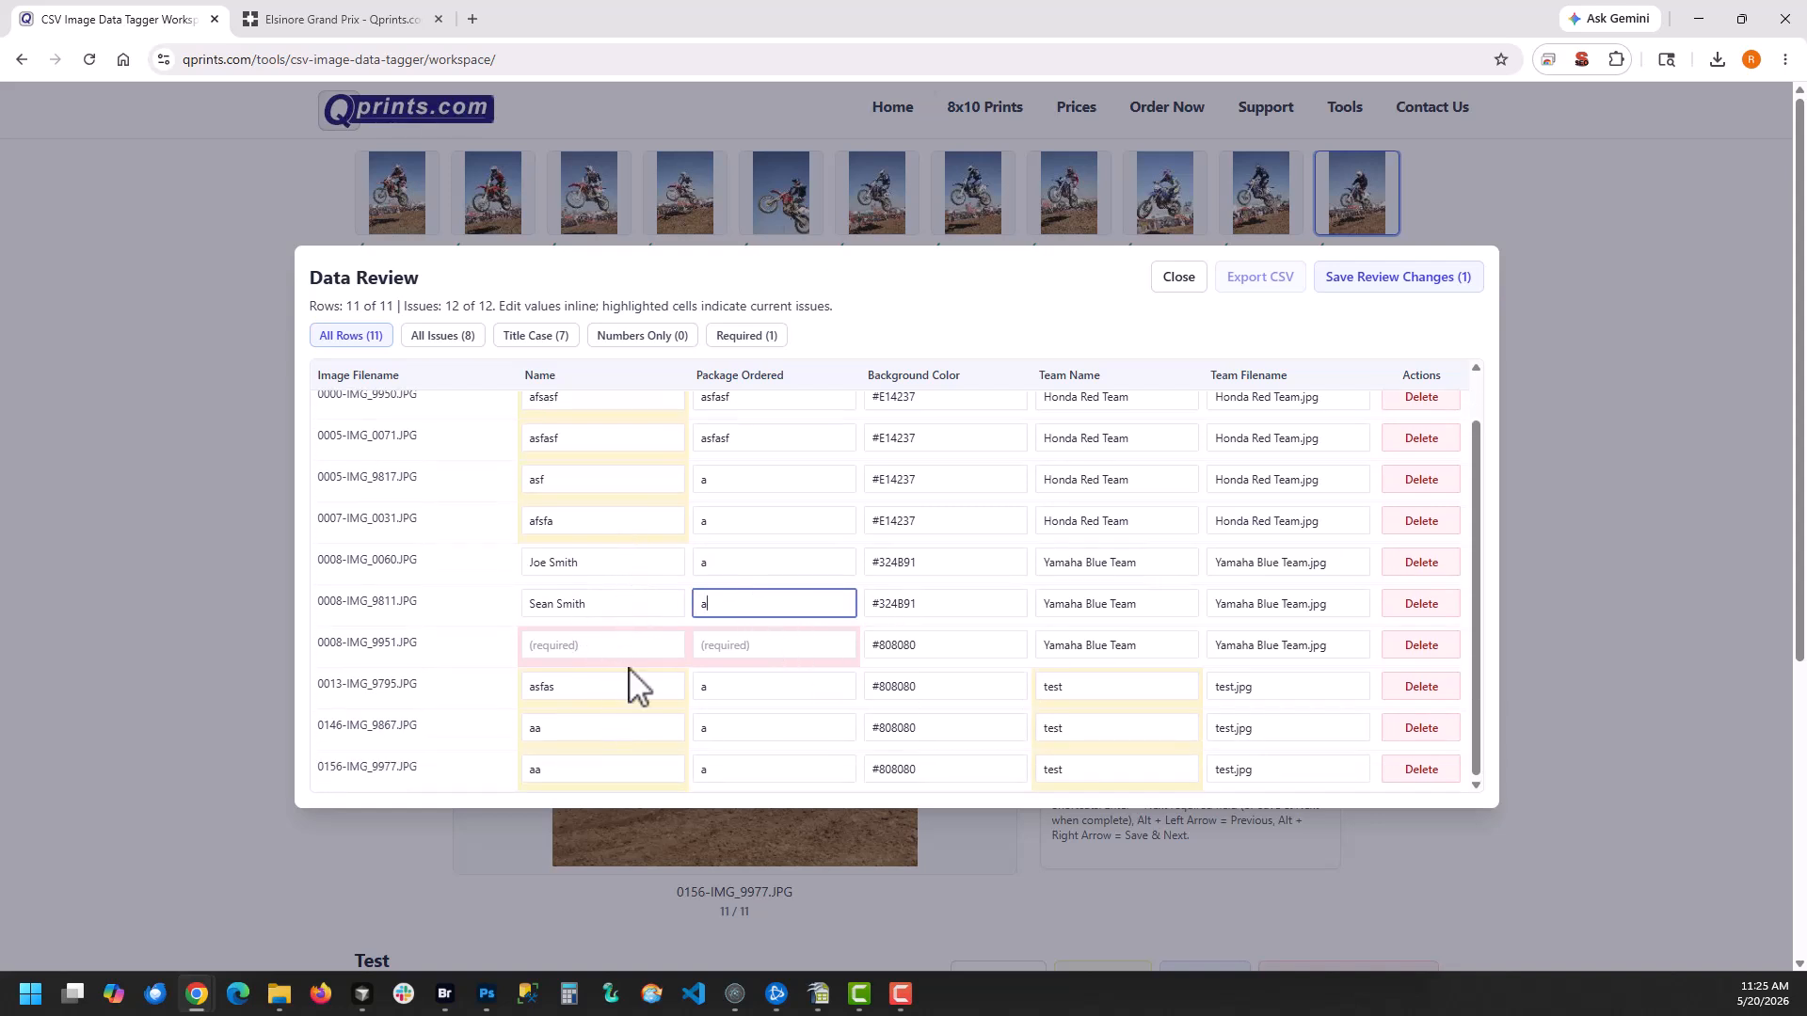
pyautogui.scroll(1, 588, 717)
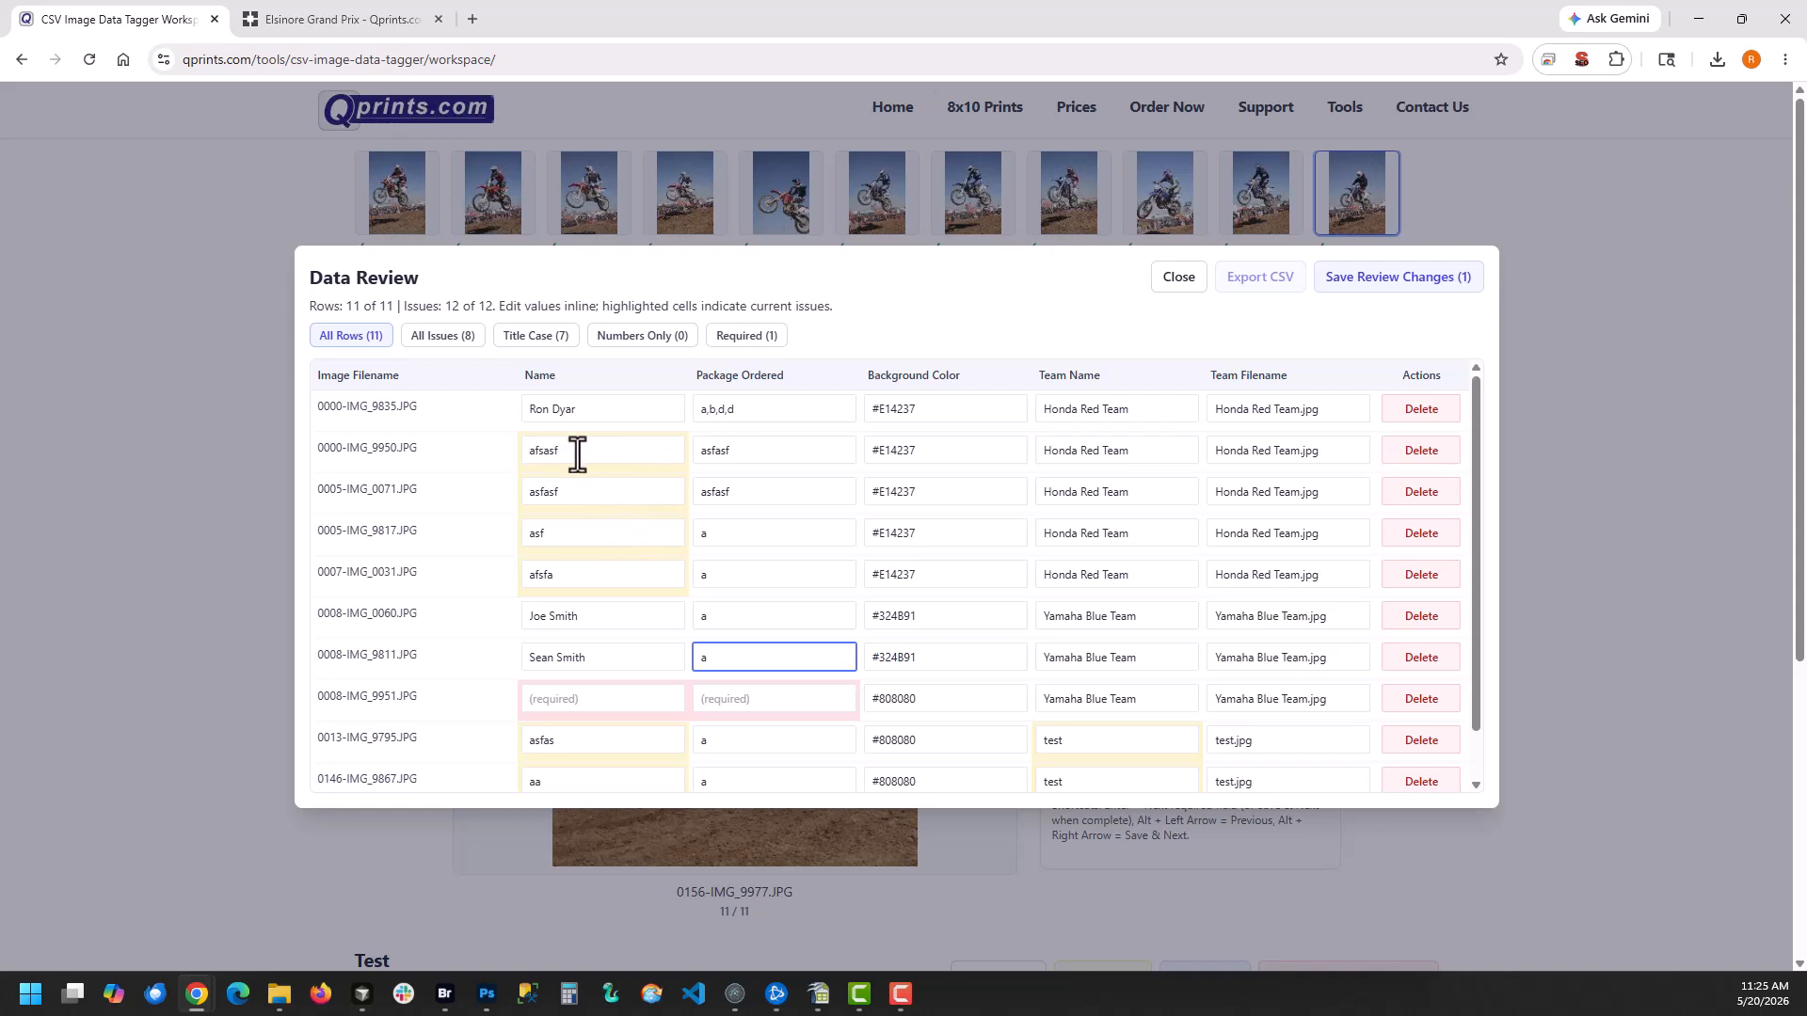
pyautogui.moveTo(577, 452)
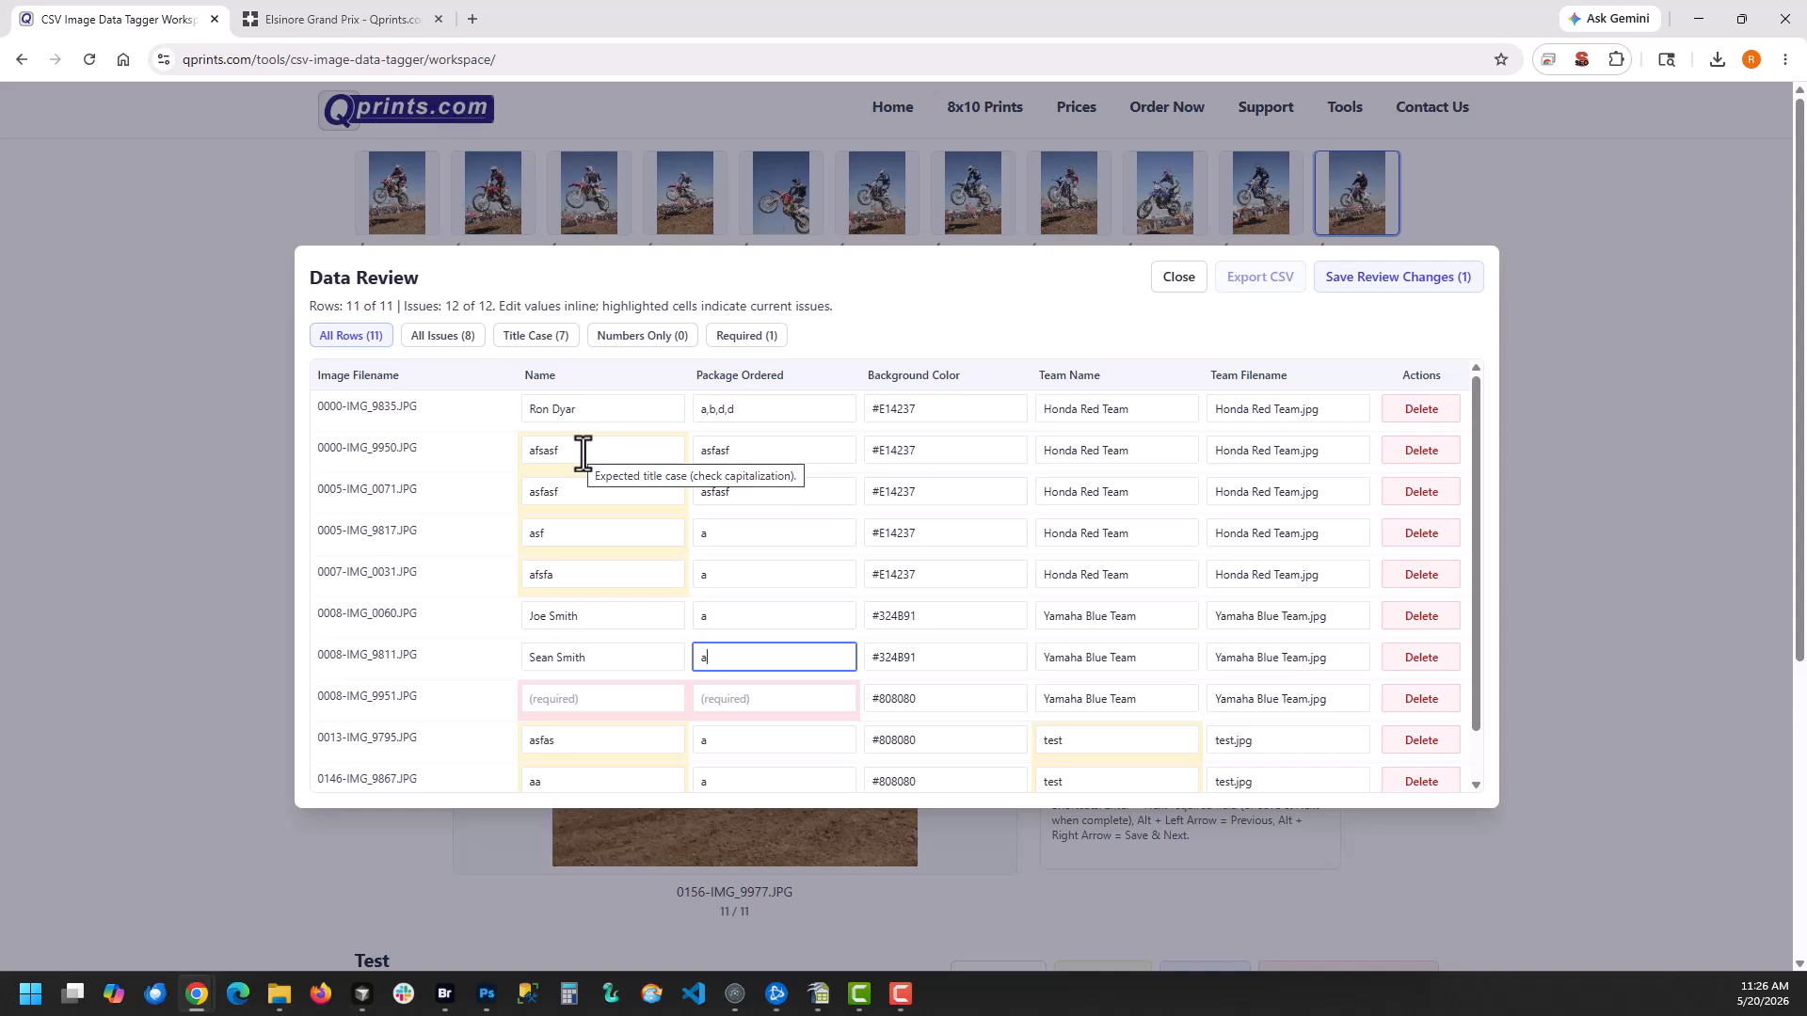
pyautogui.scroll(-1, 596, 610)
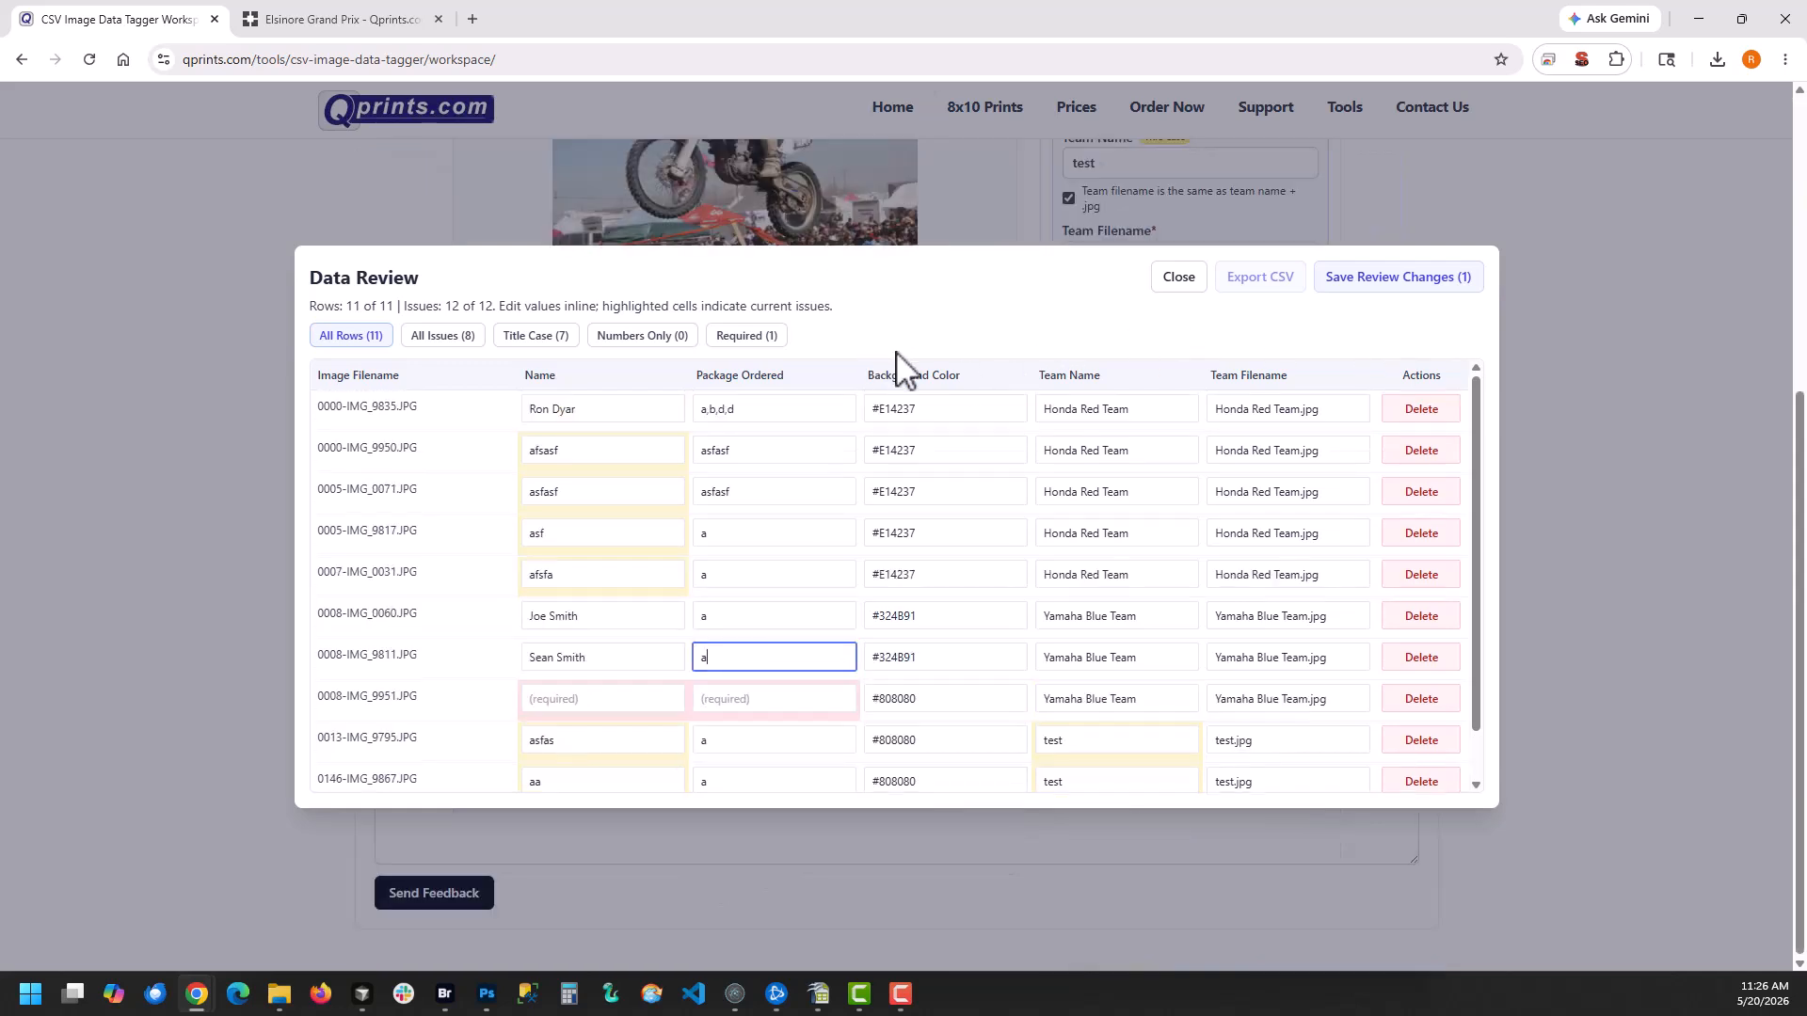
pyautogui.click(748, 339)
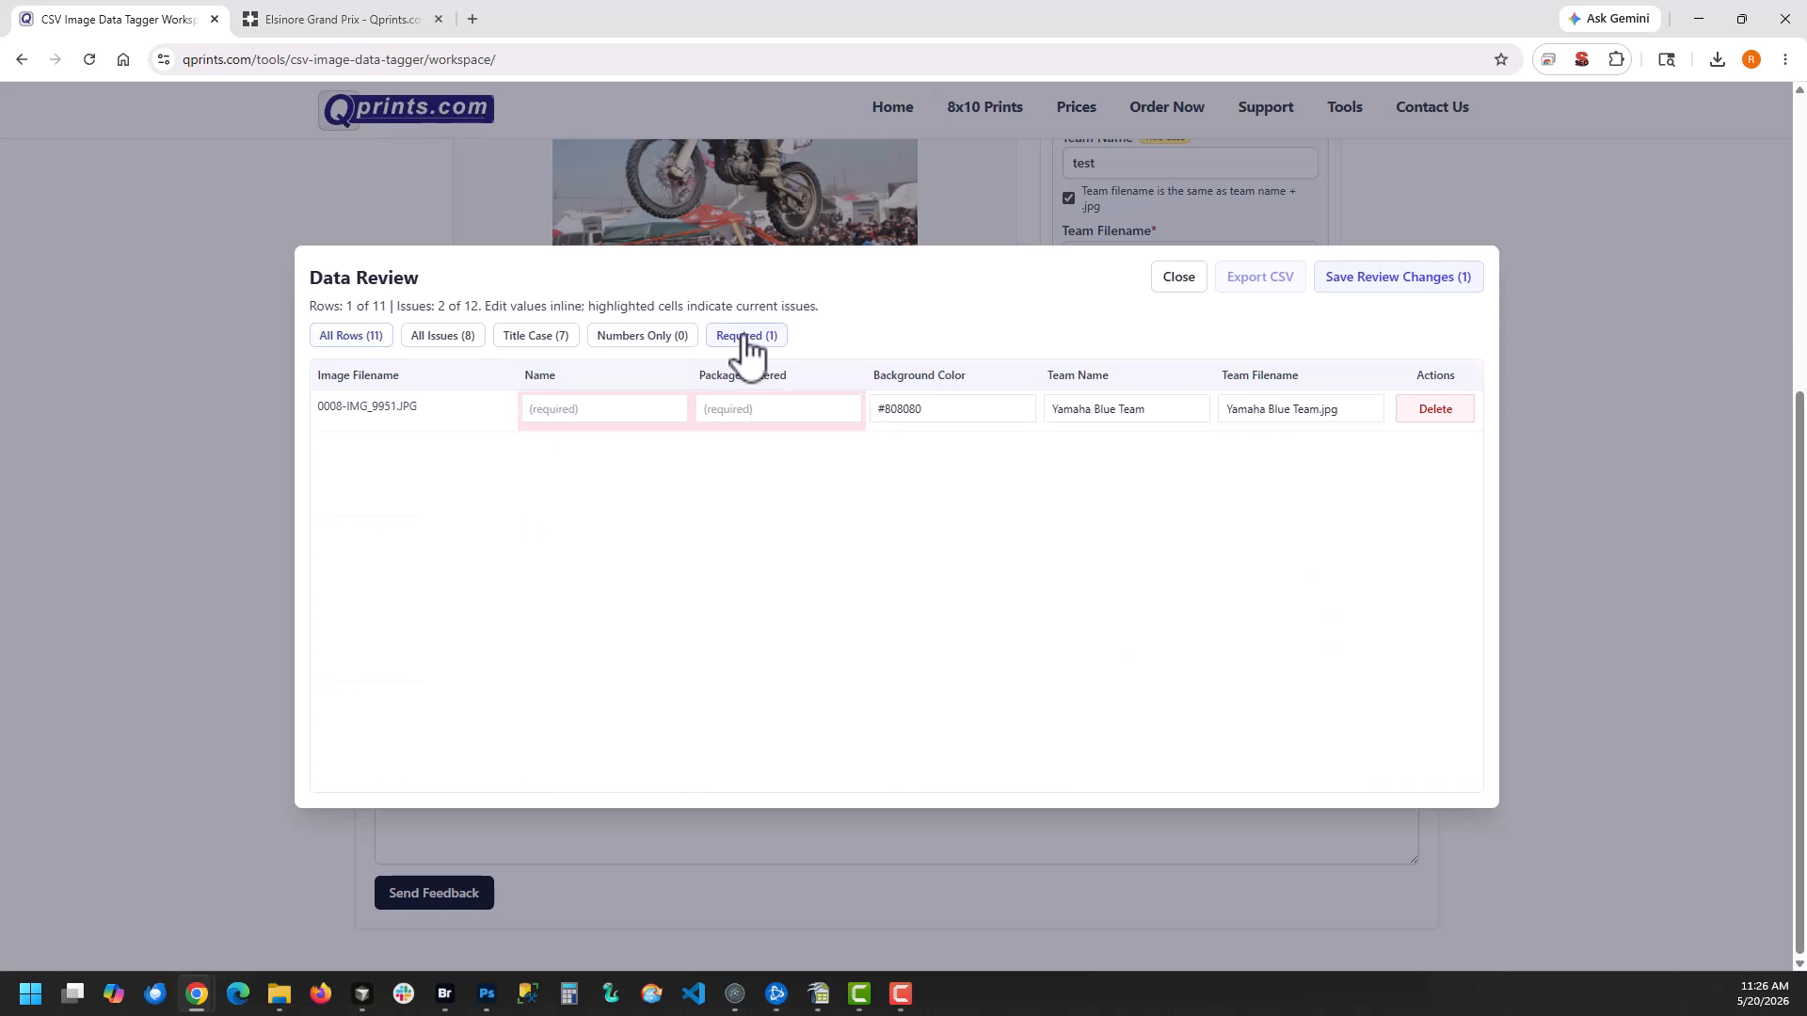
pyautogui.click(377, 337)
pyautogui.scroll(-1, 810, 529)
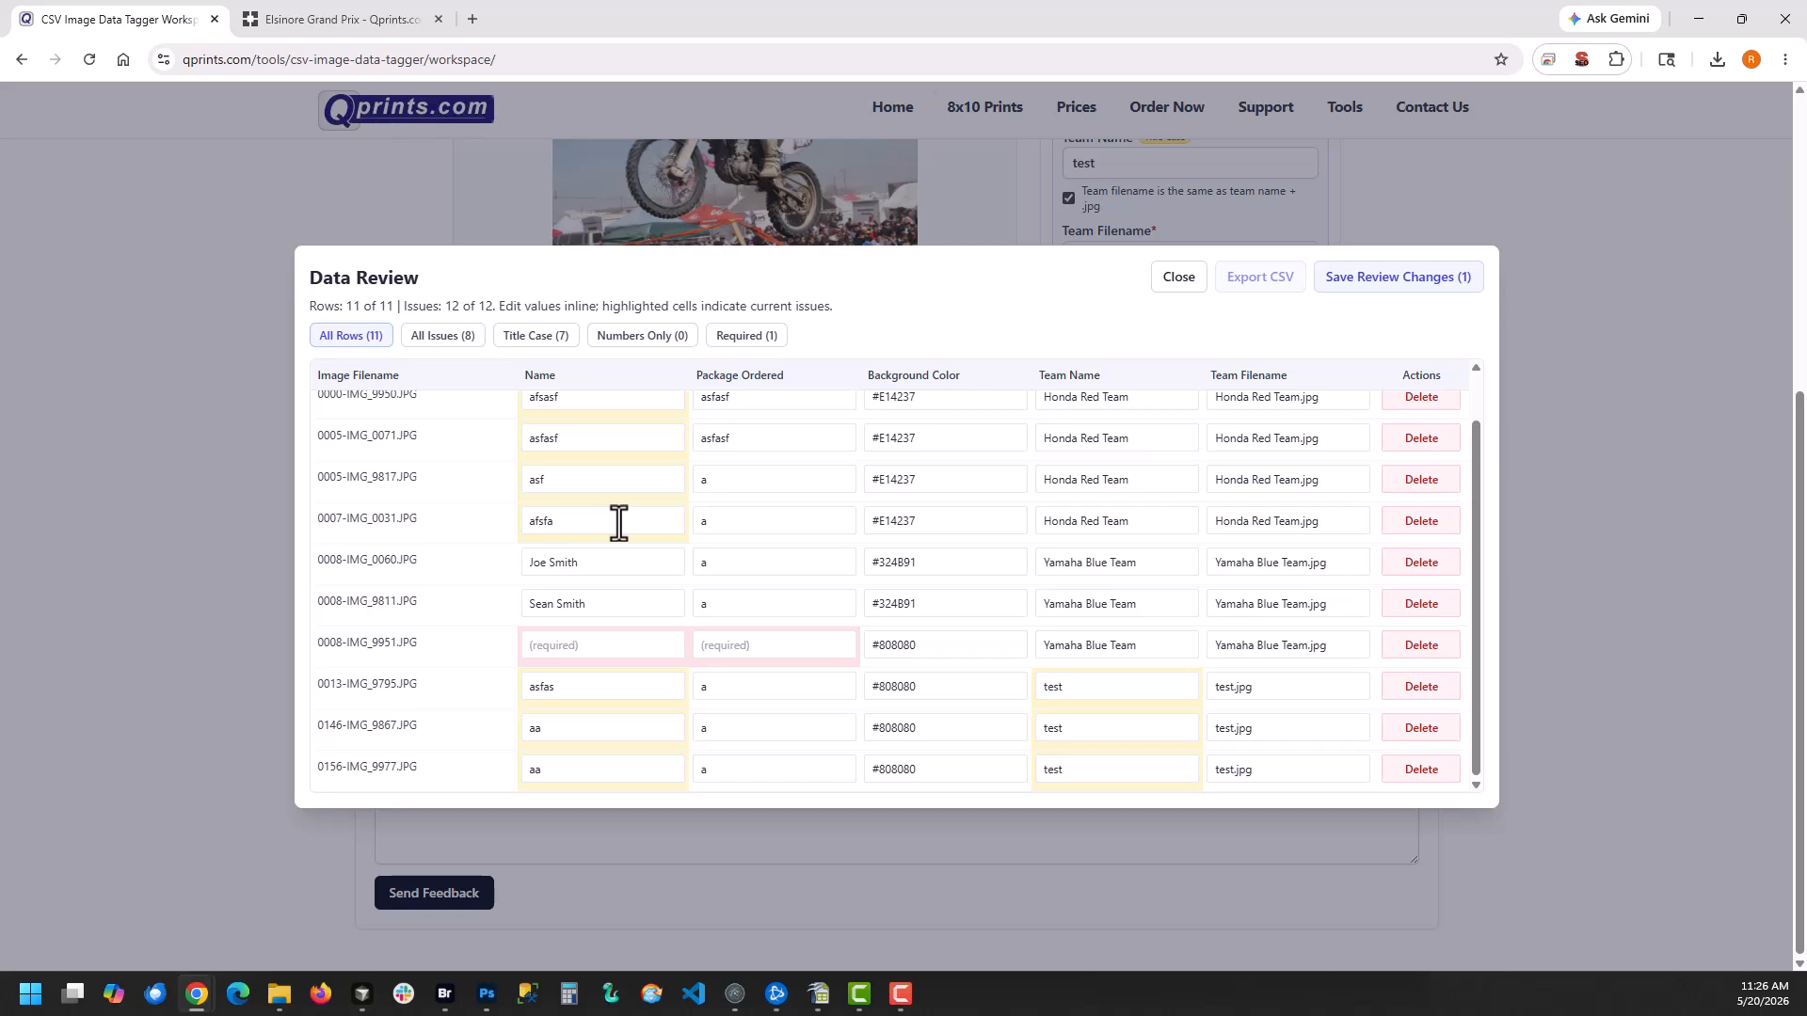
pyautogui.moveTo(592, 526)
pyautogui.click(435, 341)
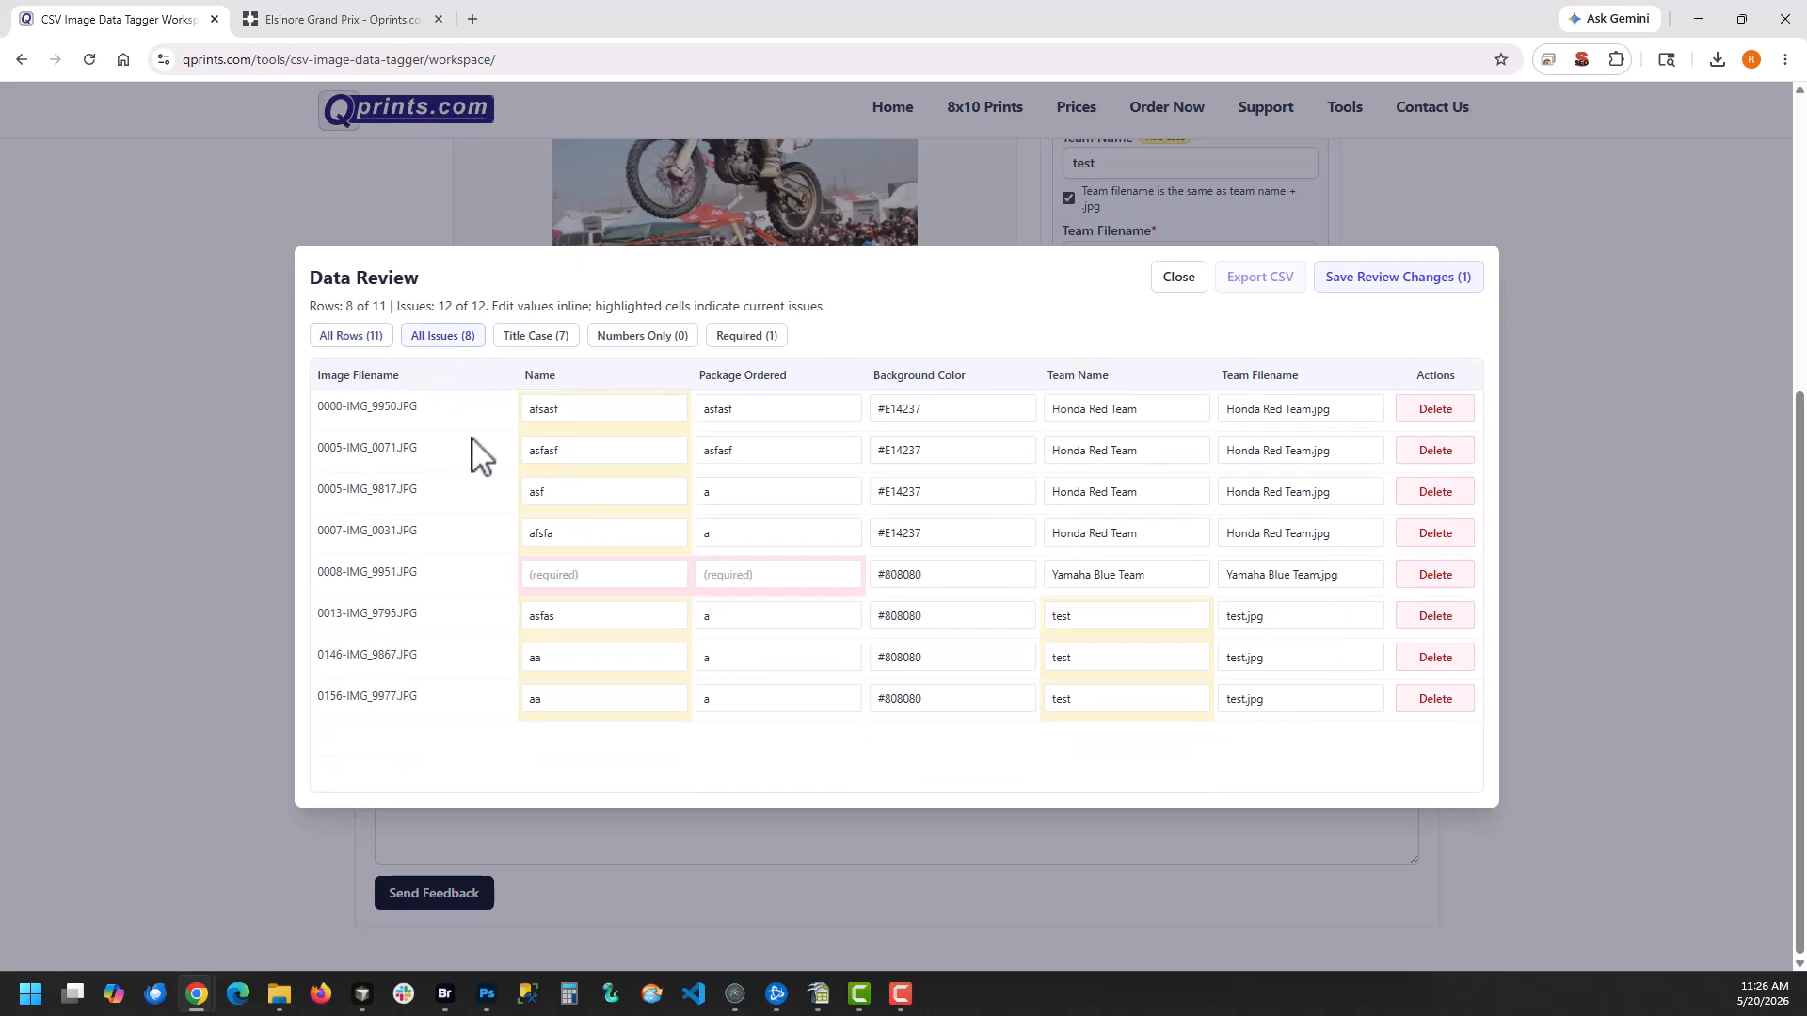
pyautogui.click(538, 339)
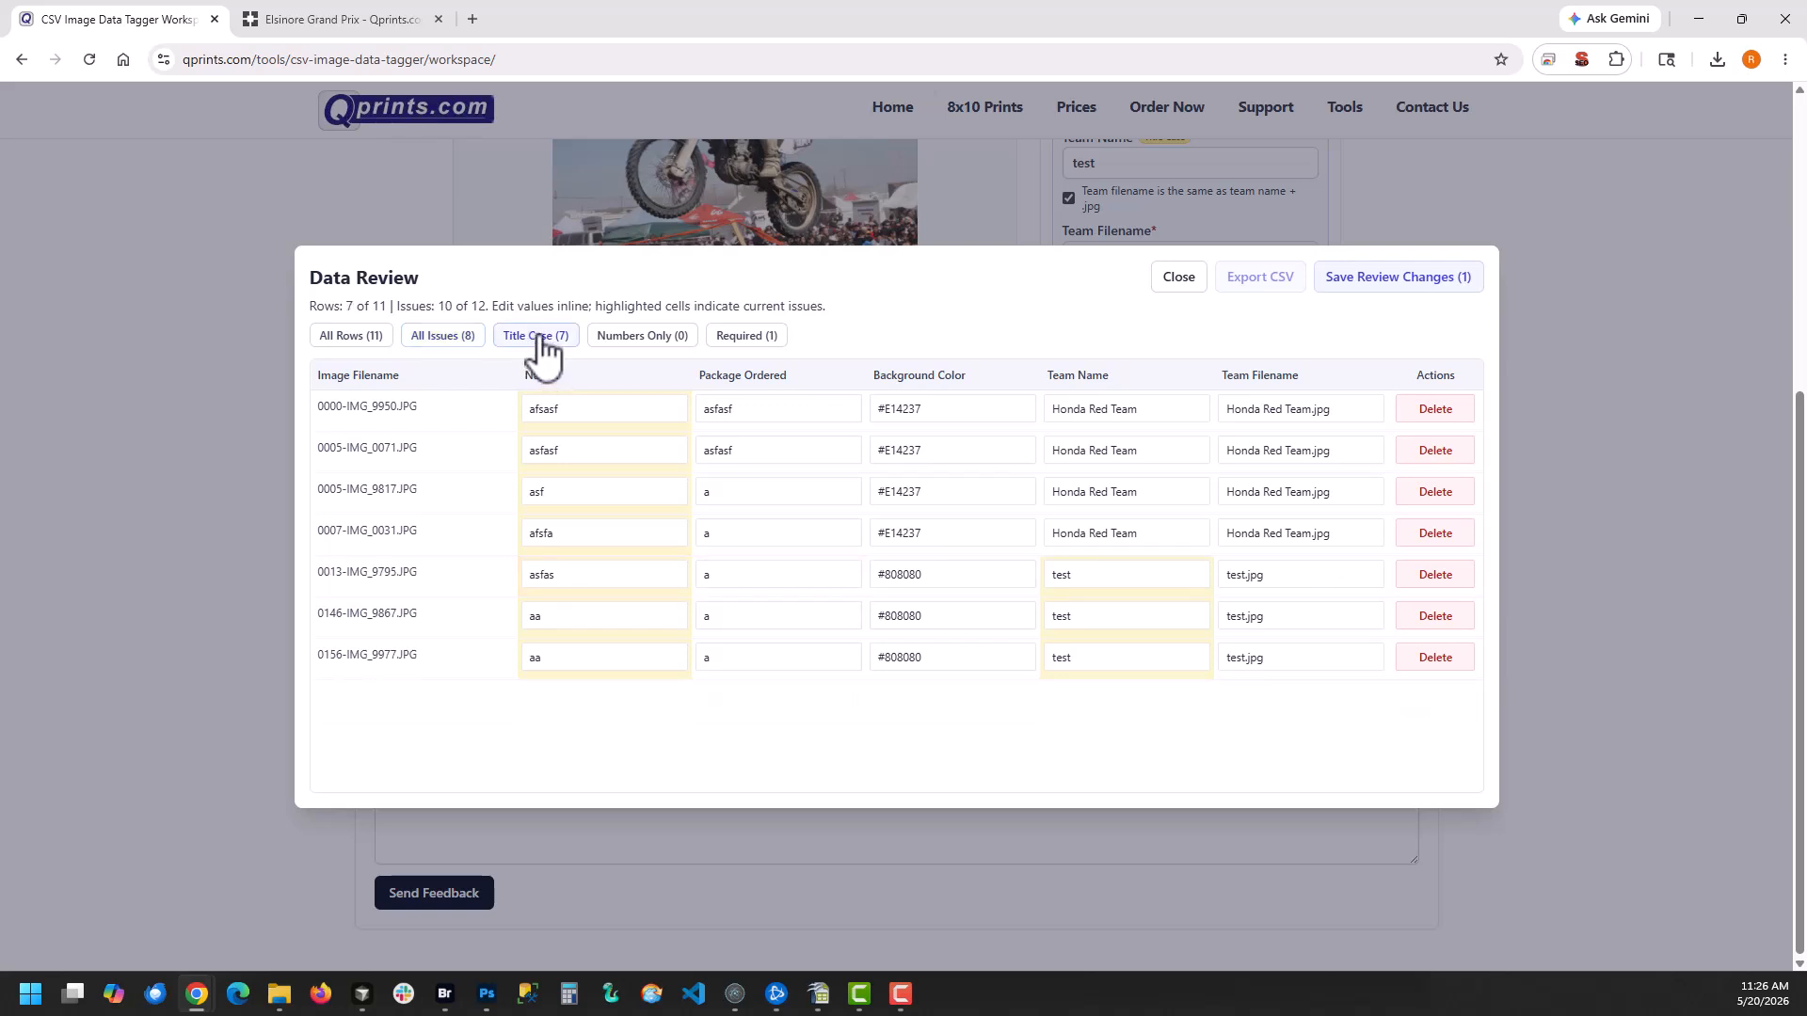
pyautogui.click(642, 337)
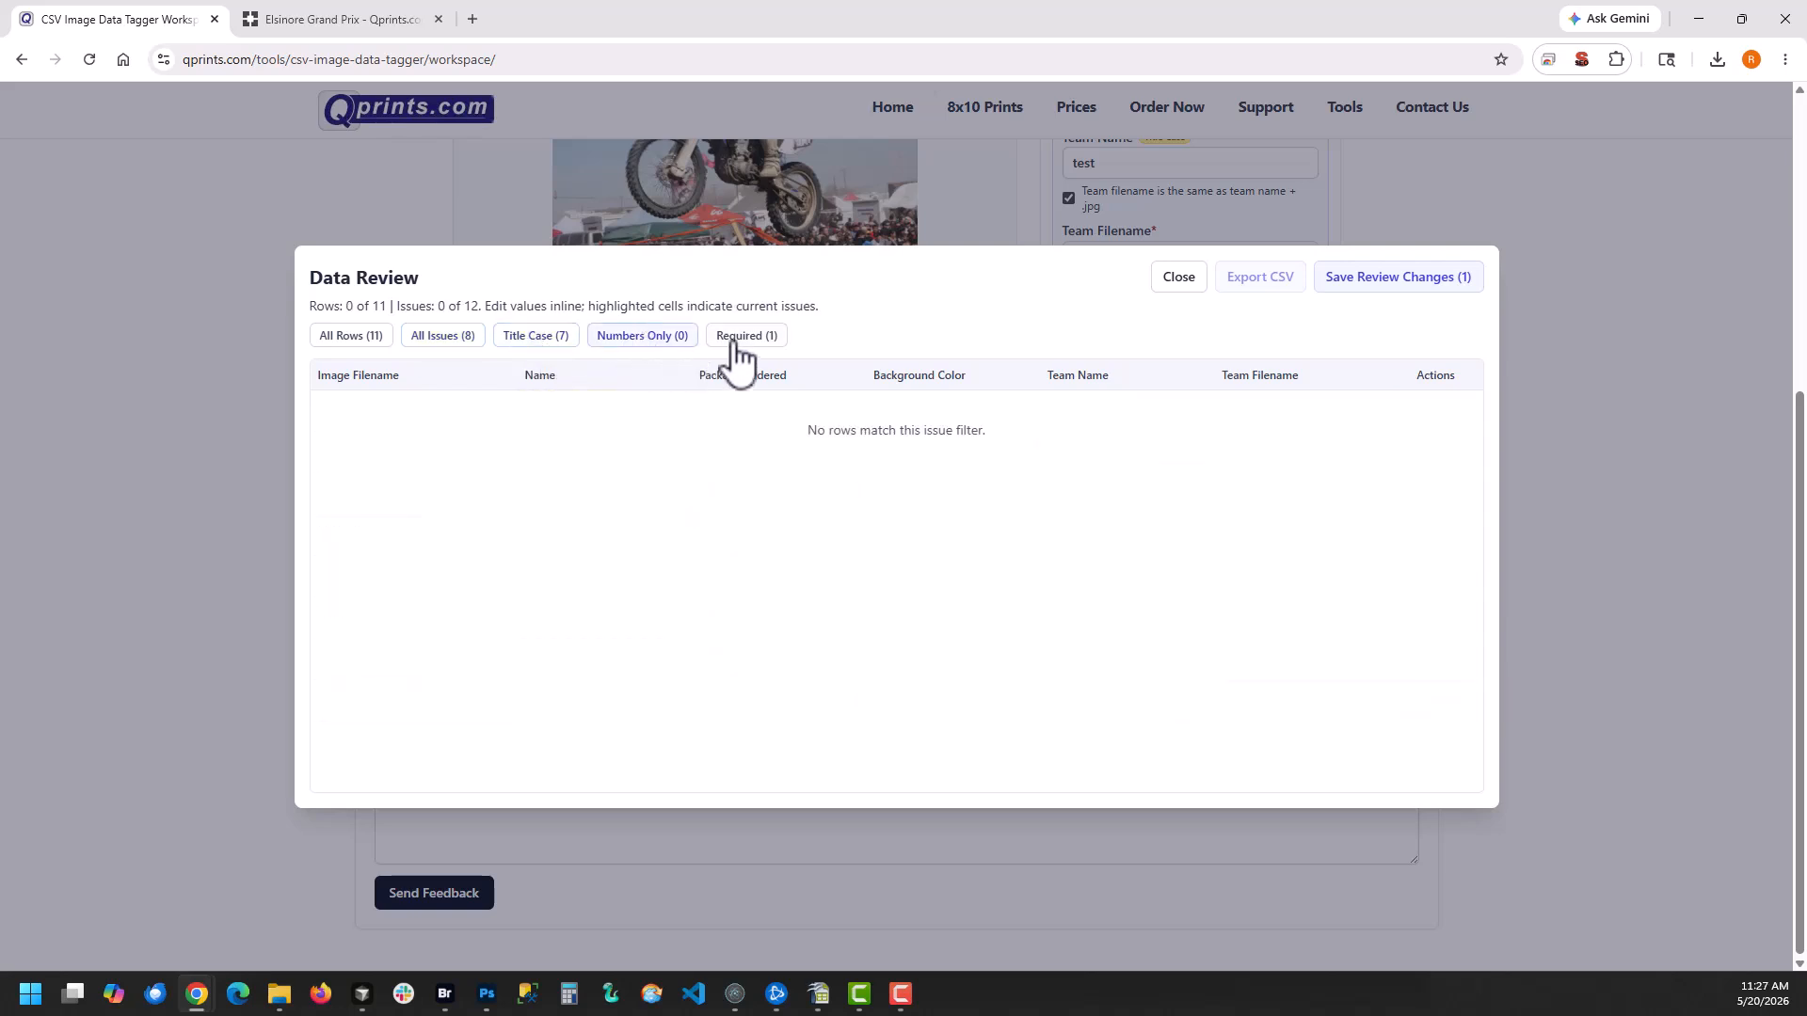
# Filter by Required, fill in the missing name and package a for 0008-IMG_9951.JPG, and save the review changes before listing all rows again
pyautogui.click(750, 337)
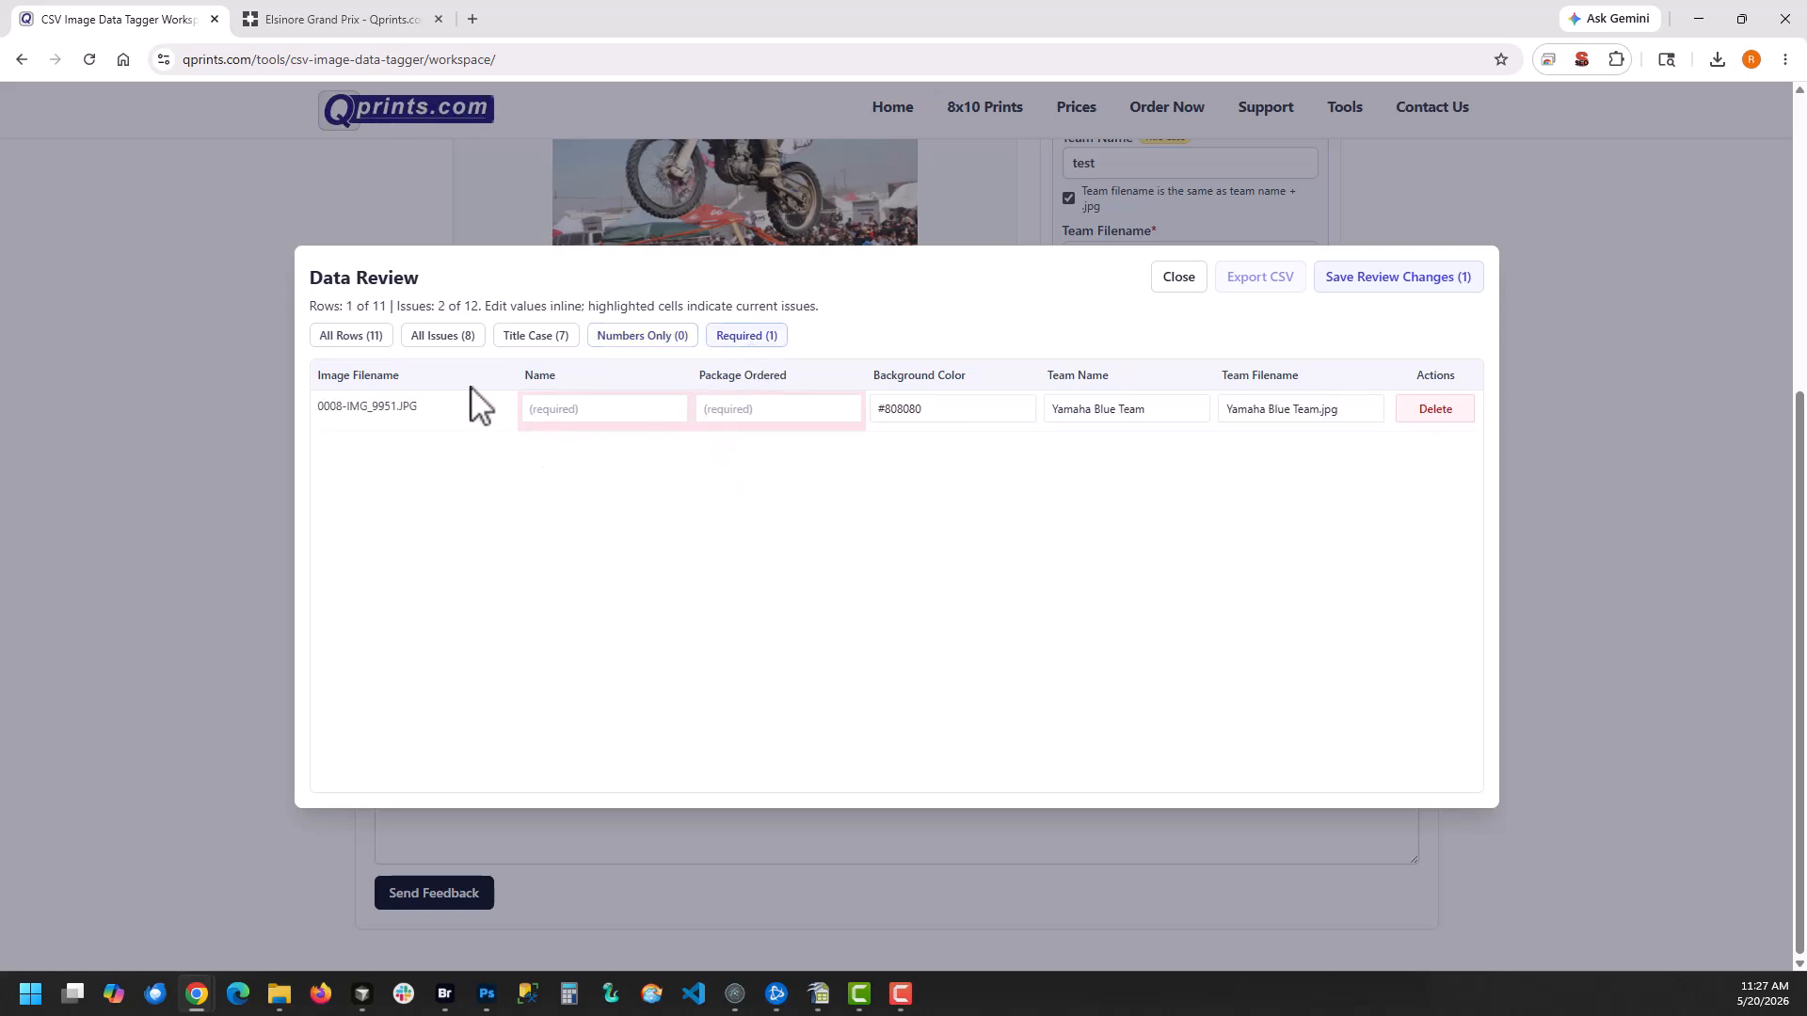
pyautogui.click(562, 411)
pyautogui.click(619, 438)
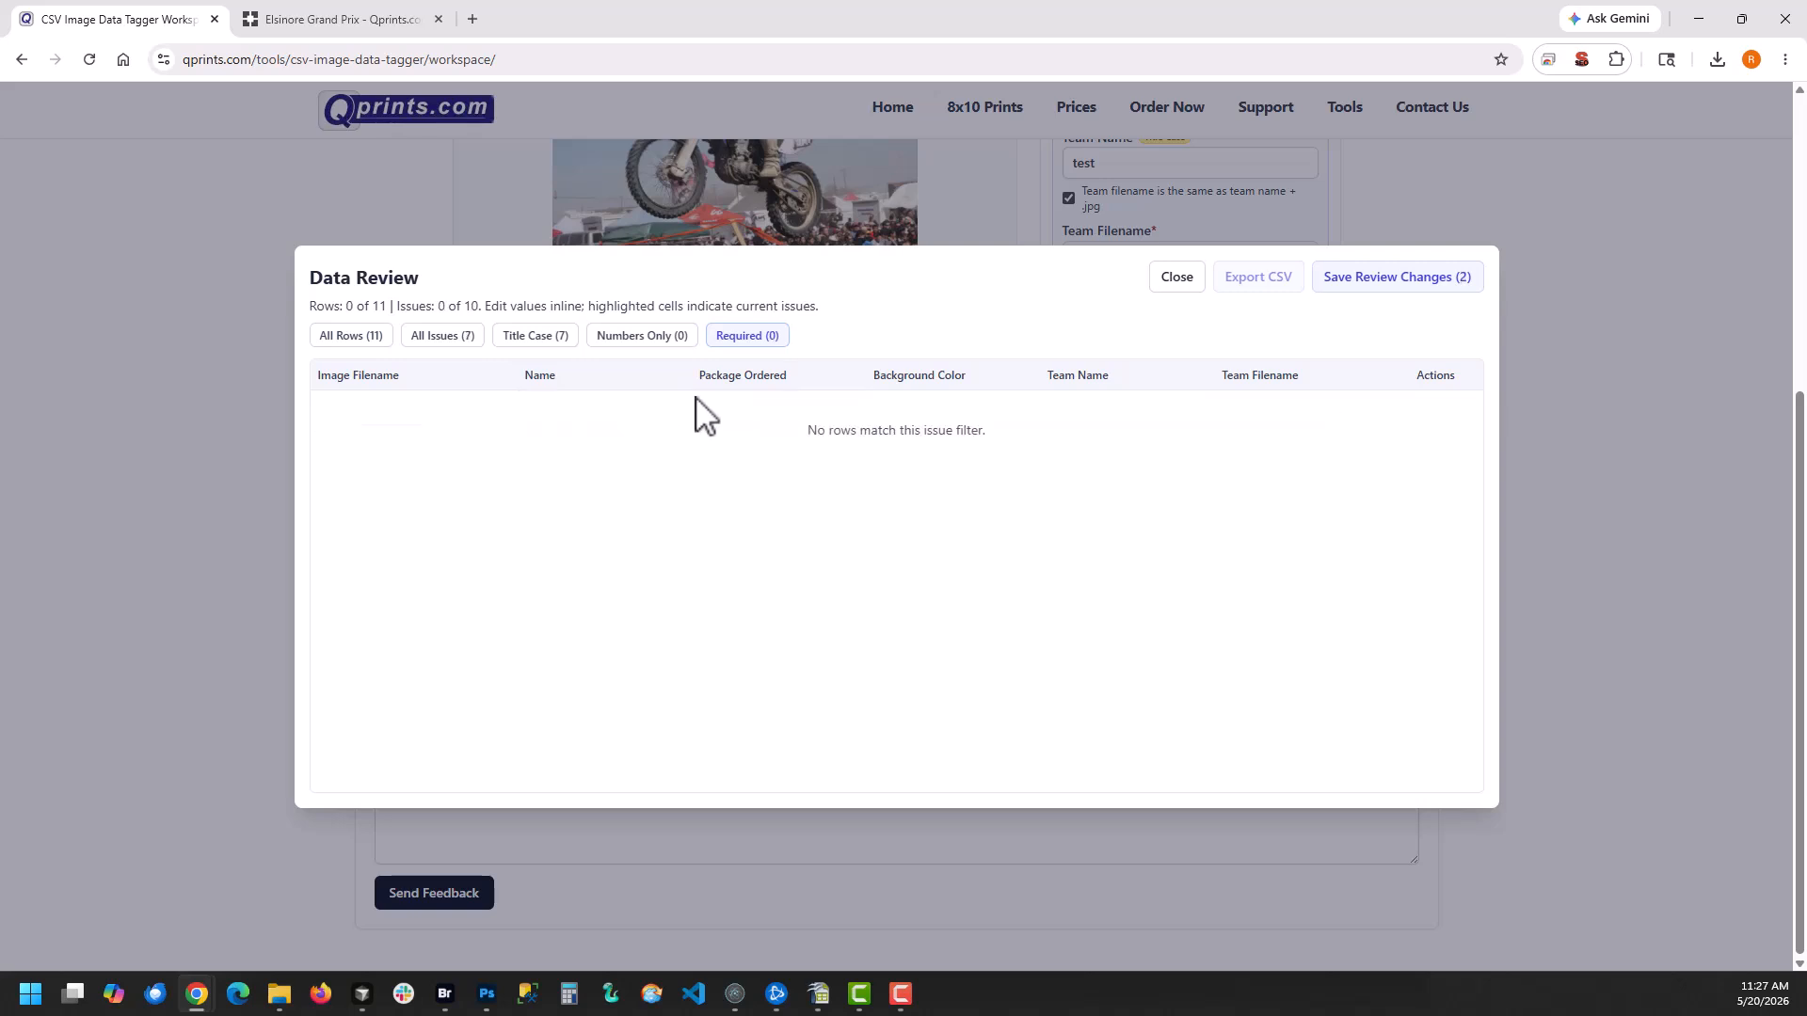
pyautogui.click(1412, 281)
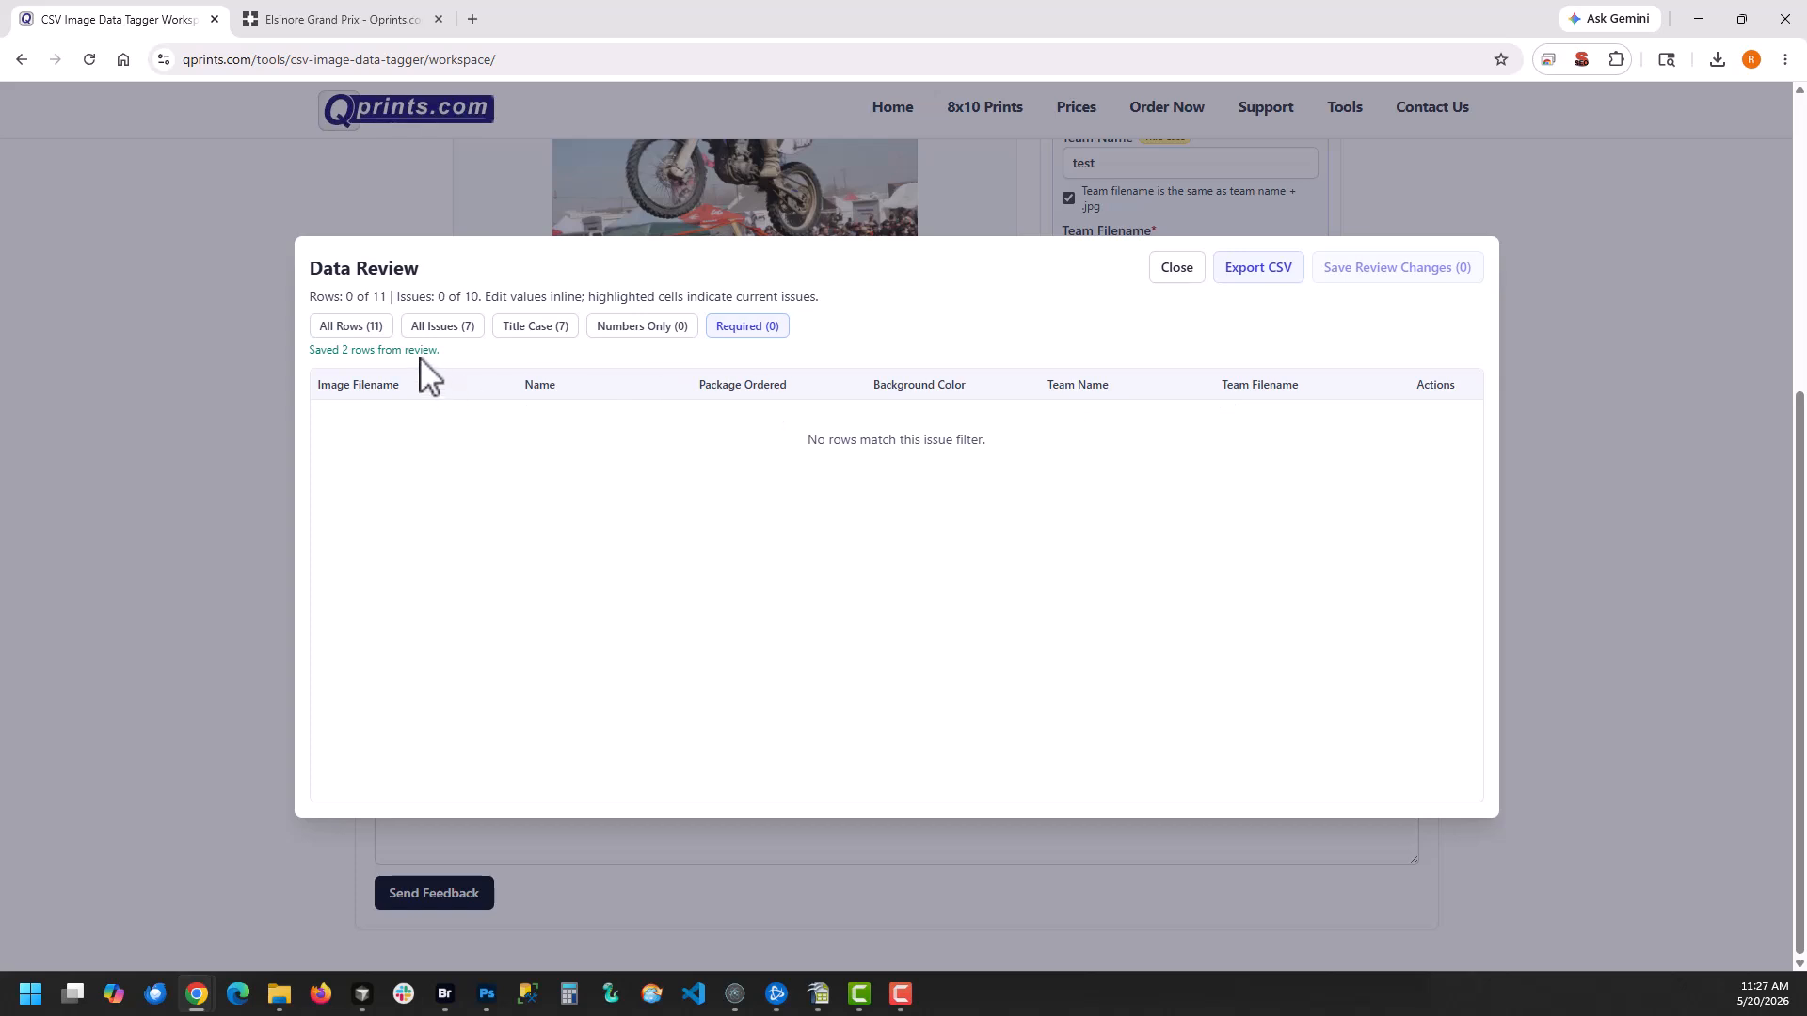
pyautogui.click(336, 333)
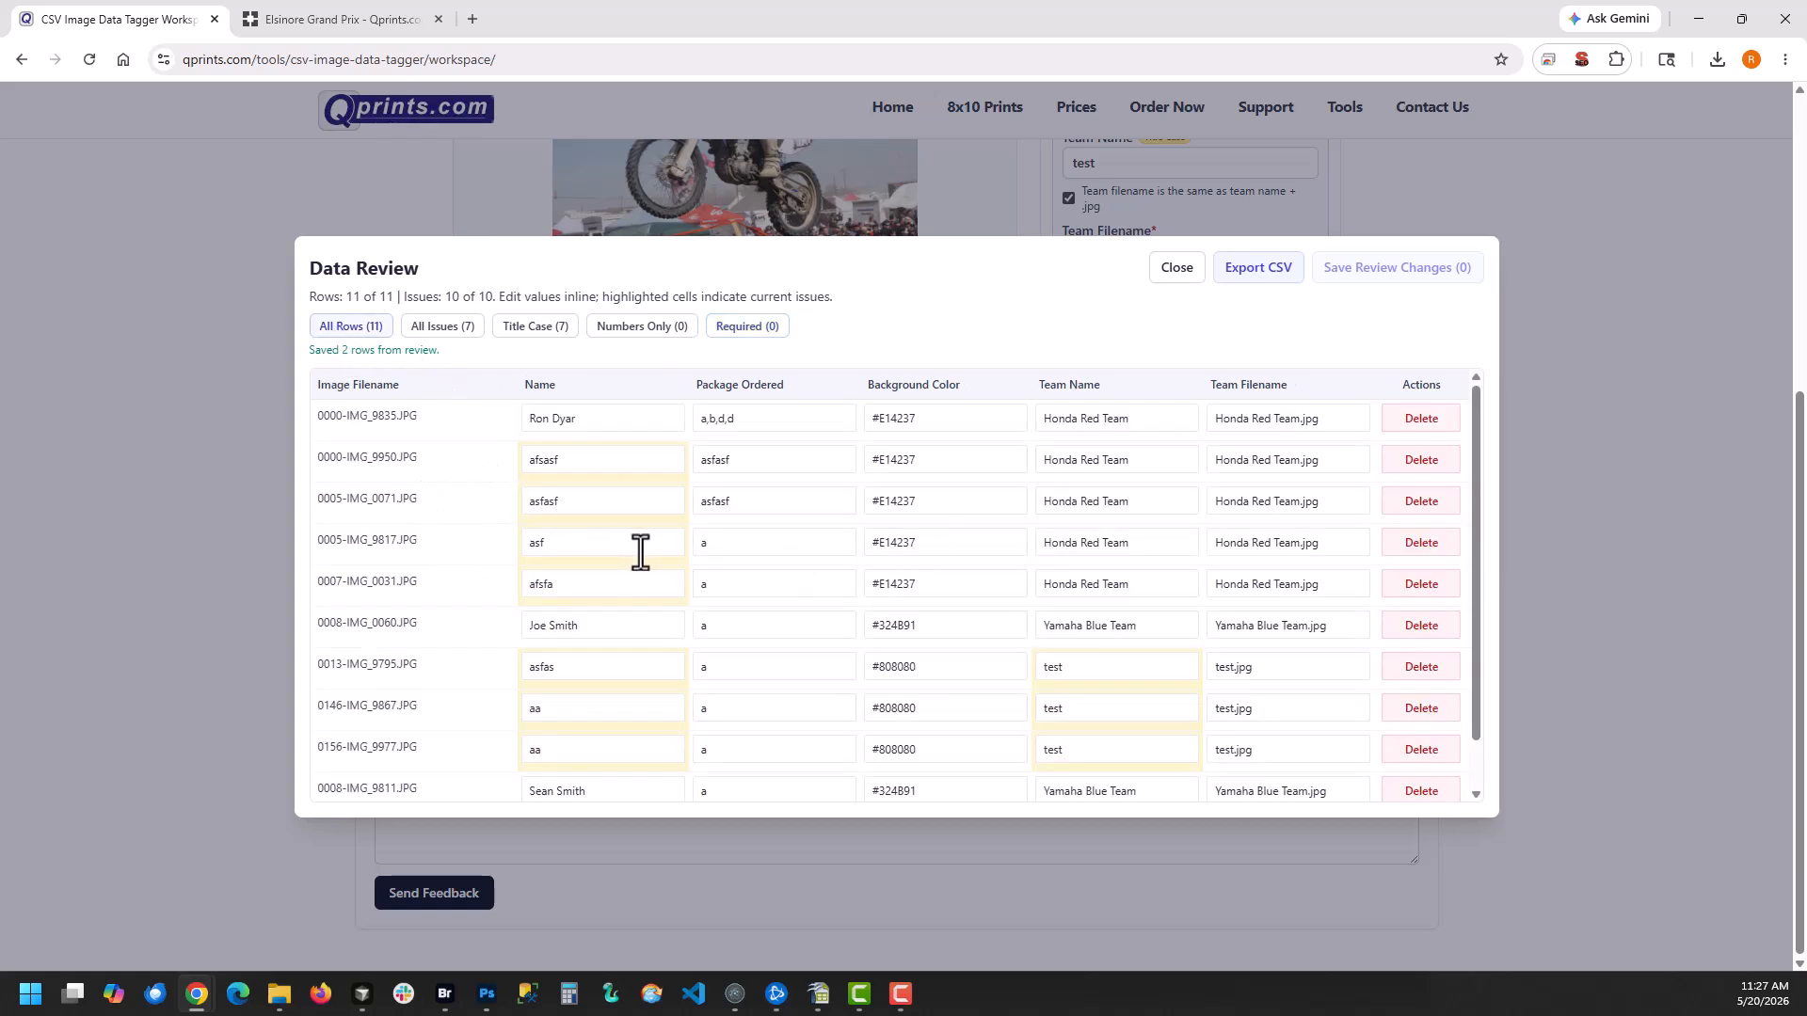
pyautogui.scroll(-1, 496, 555)
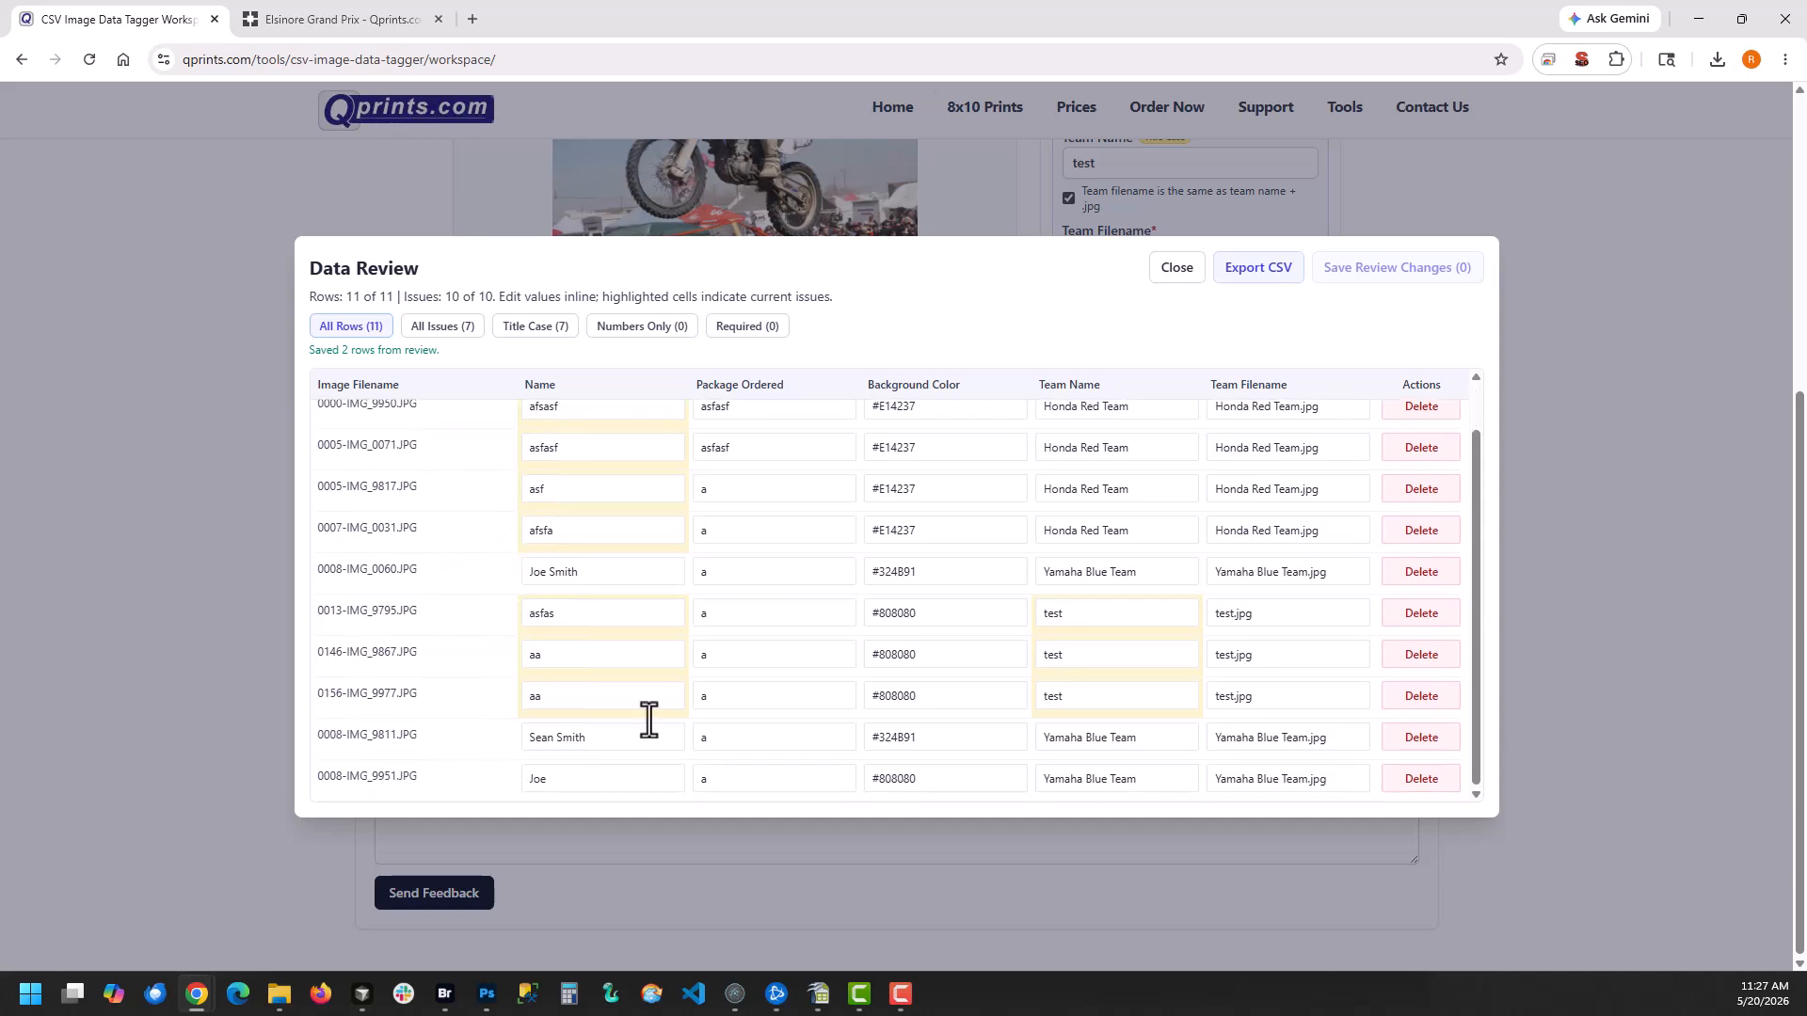